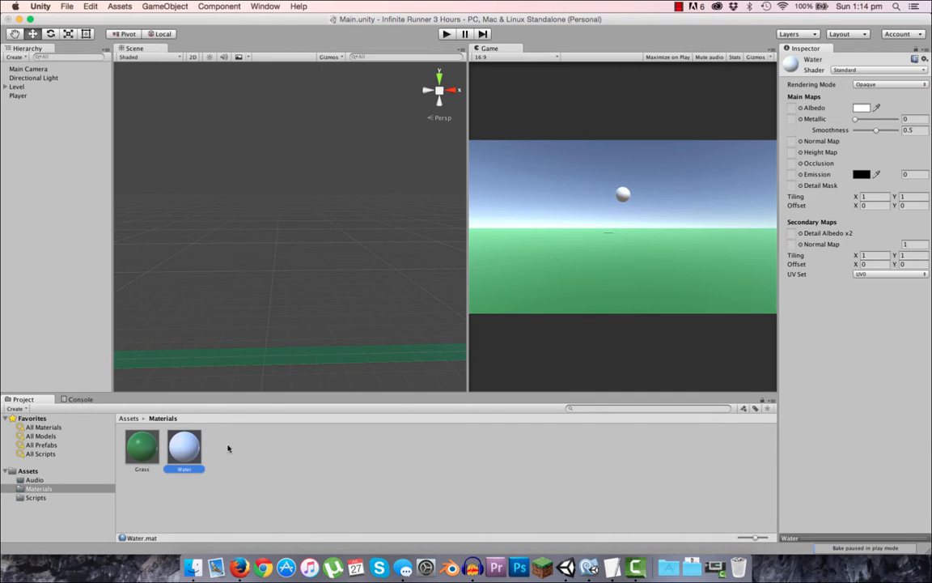
- Set the Water material's albedo colour to blue, hex 6D9ED8
left_click(861, 107)
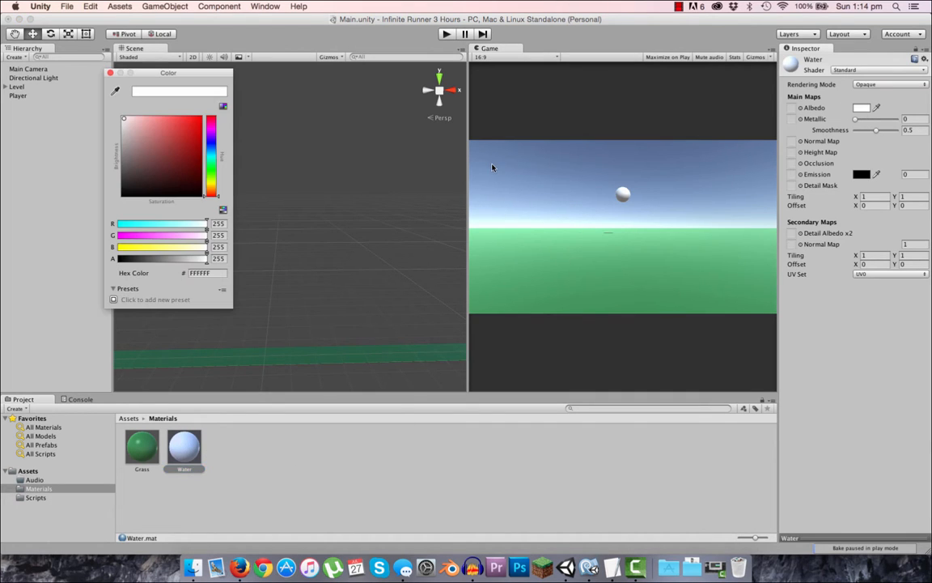
left_click(210, 145)
left_click(166, 128)
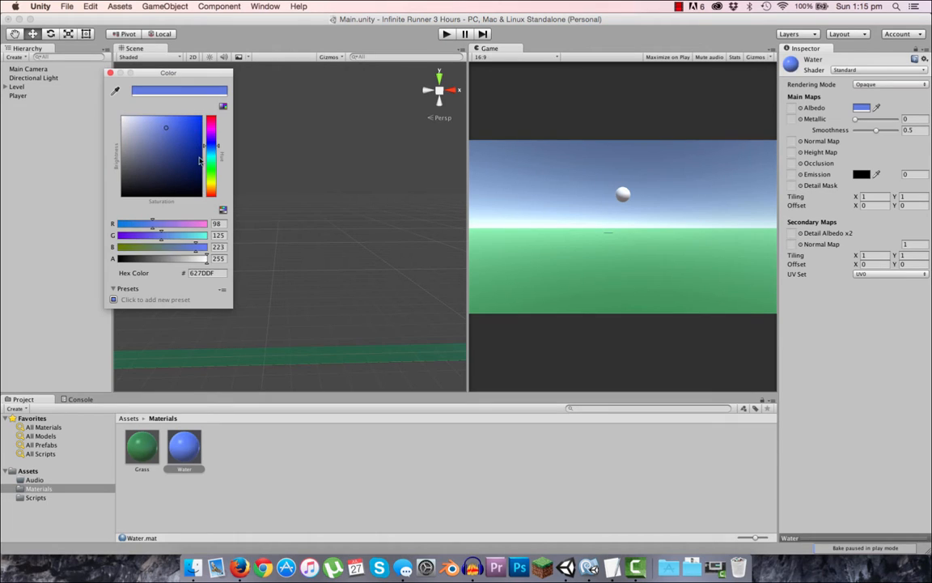
left_click(184, 131)
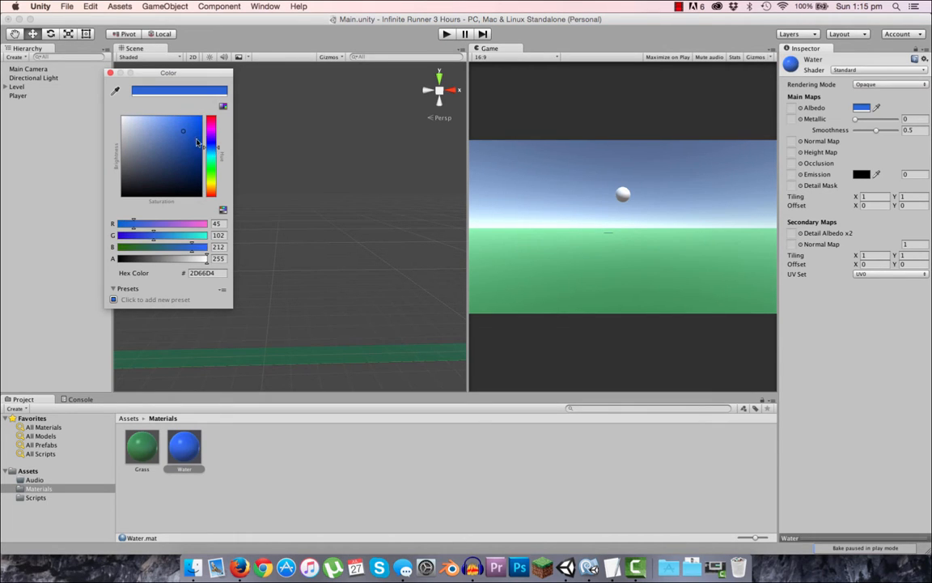
mouse_move(166, 123)
left_mouse_down()
mouse_move(172, 136)
mouse_move(161, 132)
left_mouse_up()
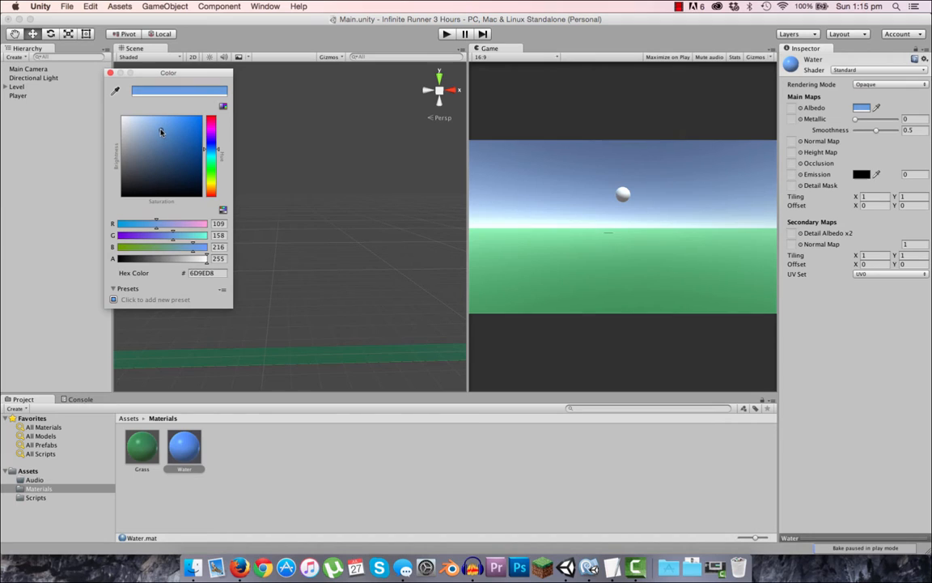
left_click(110, 73)
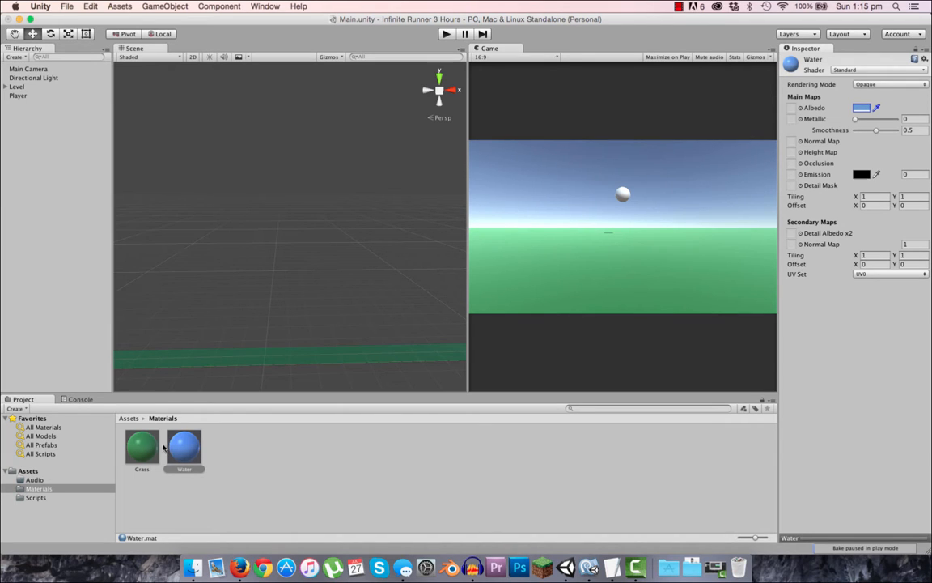
- Create a 3D cube in the scene and name it Water
left_click(5, 86)
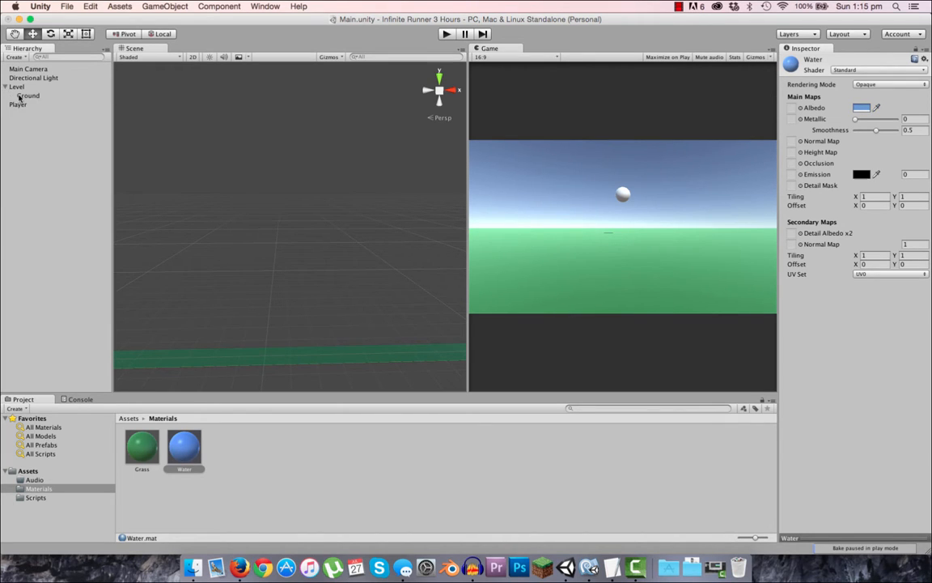
left_click(6, 86)
left_click(164, 5)
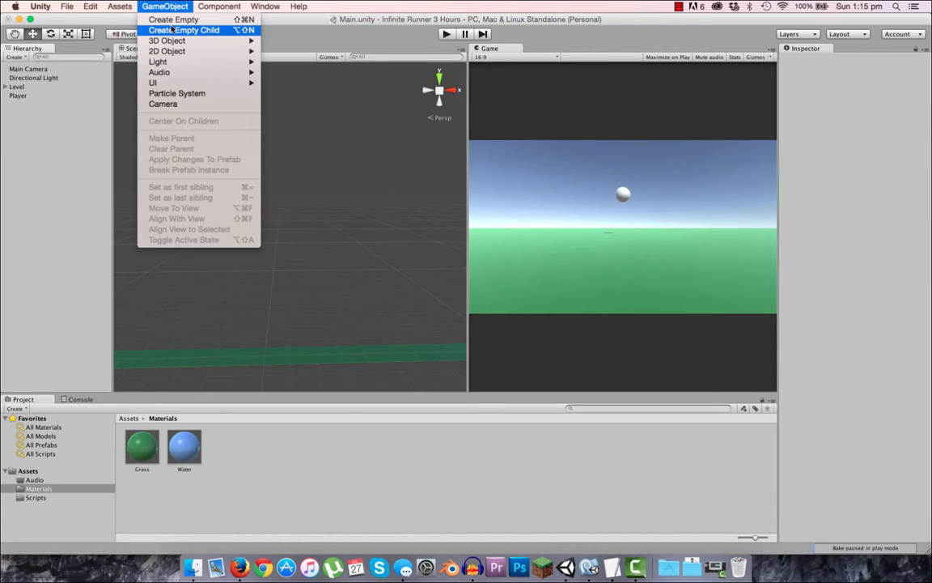
mouse_move(166, 40)
left_click(279, 40)
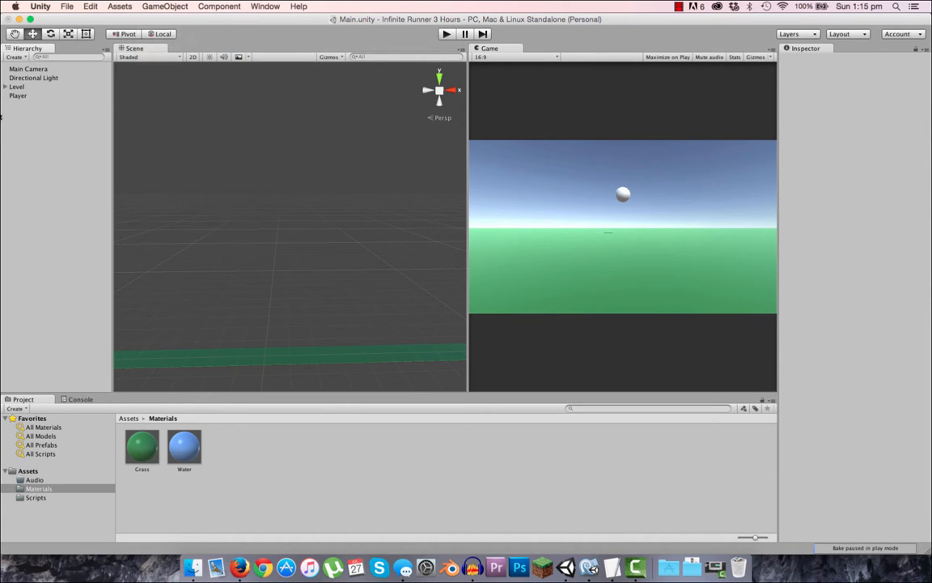
left_click(20, 105)
type("Water")
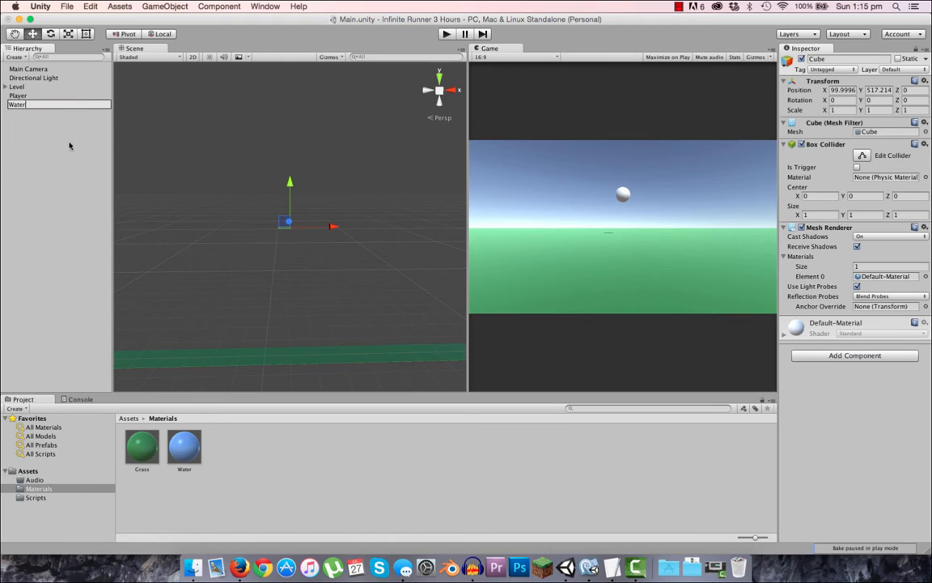
left_click(70, 146)
- Set the Water cube's X and Y position to 0 and make it a child of the Level object
left_click(28, 106)
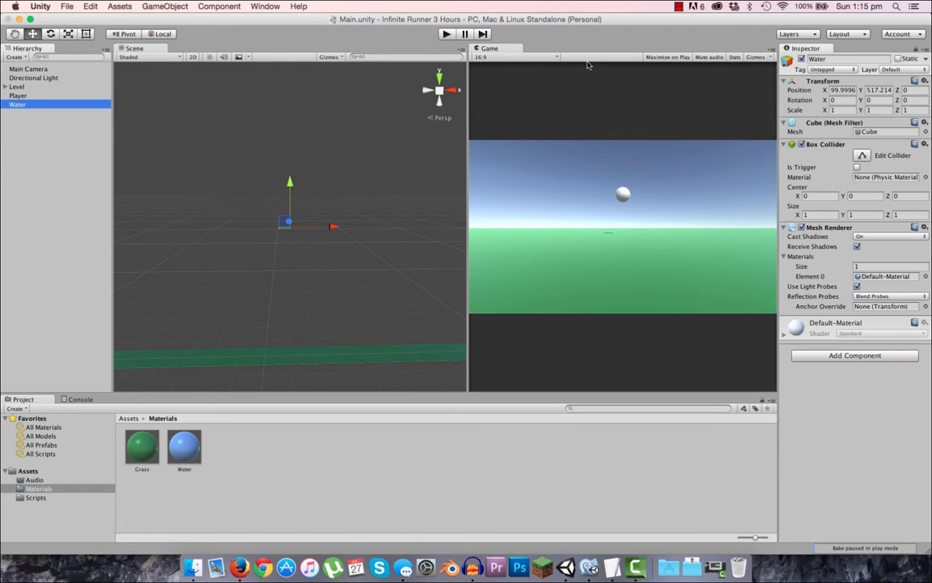
left_click(841, 90)
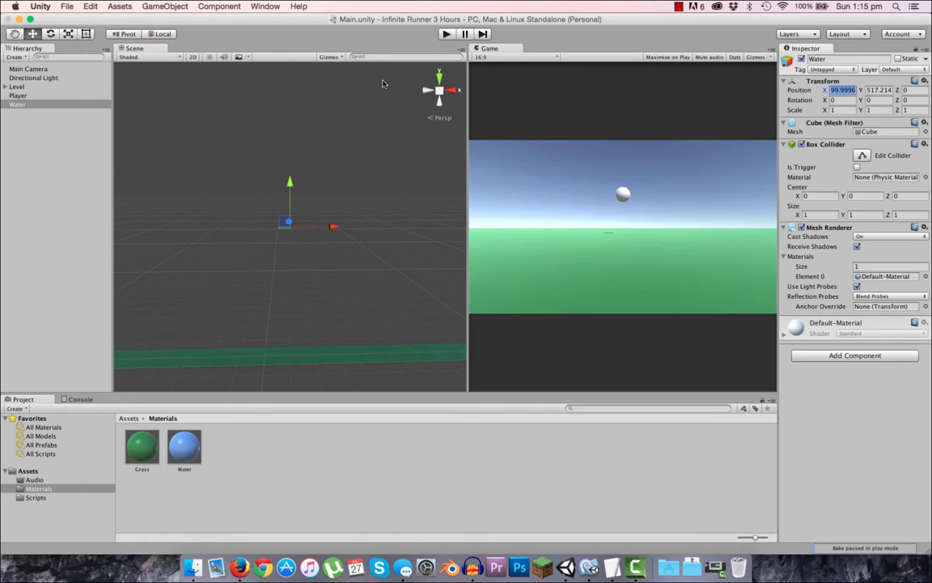
type("0")
key("Tab")
type("0")
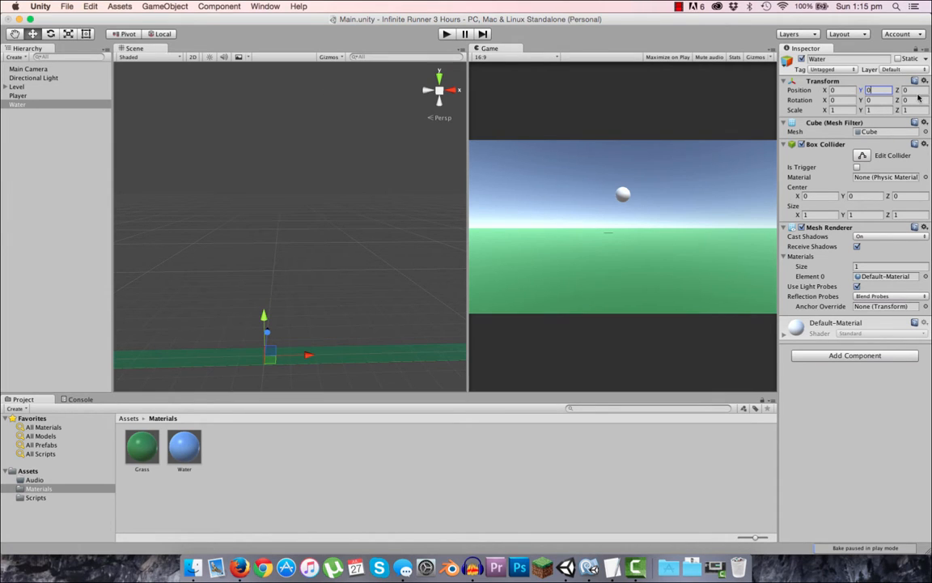
left_click(22, 130)
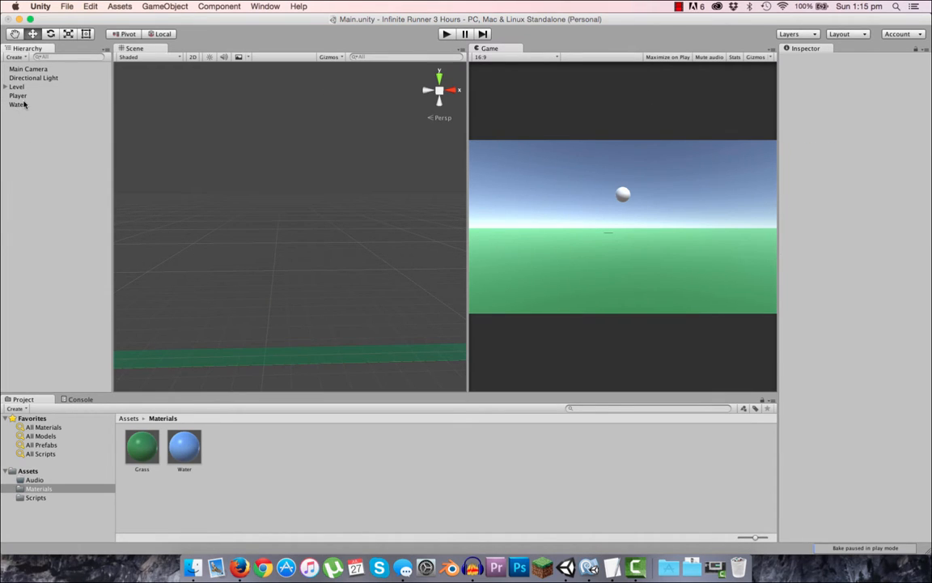
left_click_drag(25, 103, 14, 88)
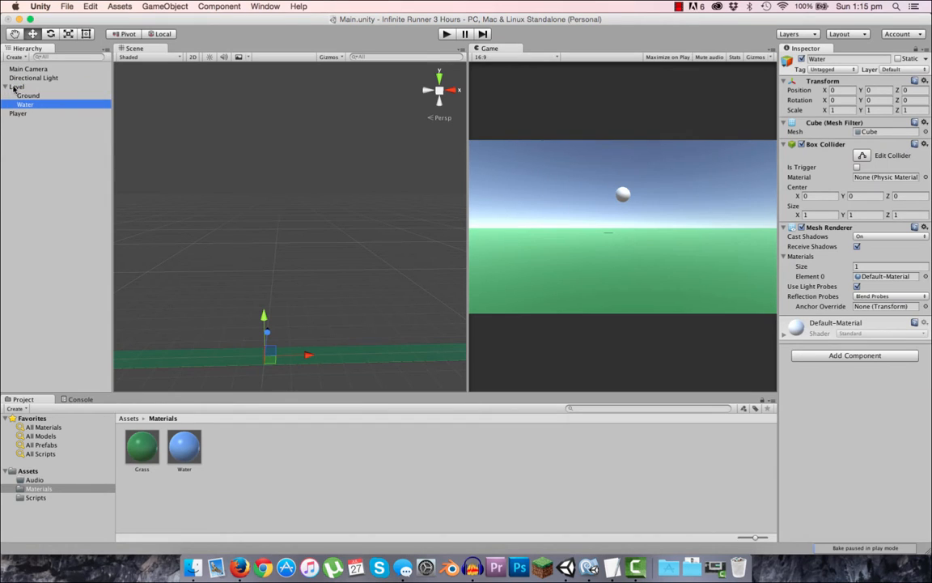
- Check the Ground object's transform and set the Water cube's X and Z scale to 5000
left_click(17, 86)
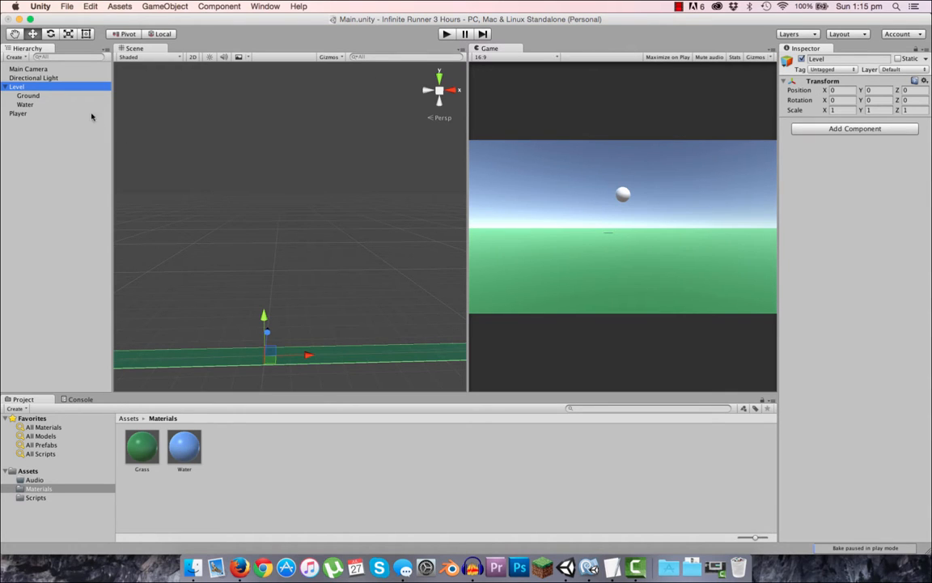
left_click(50, 96)
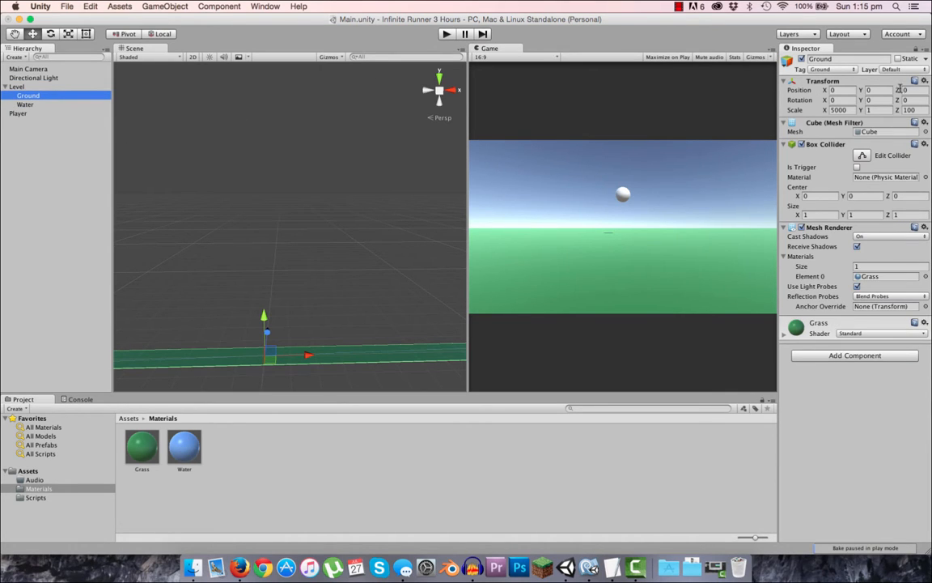
left_click(37, 106)
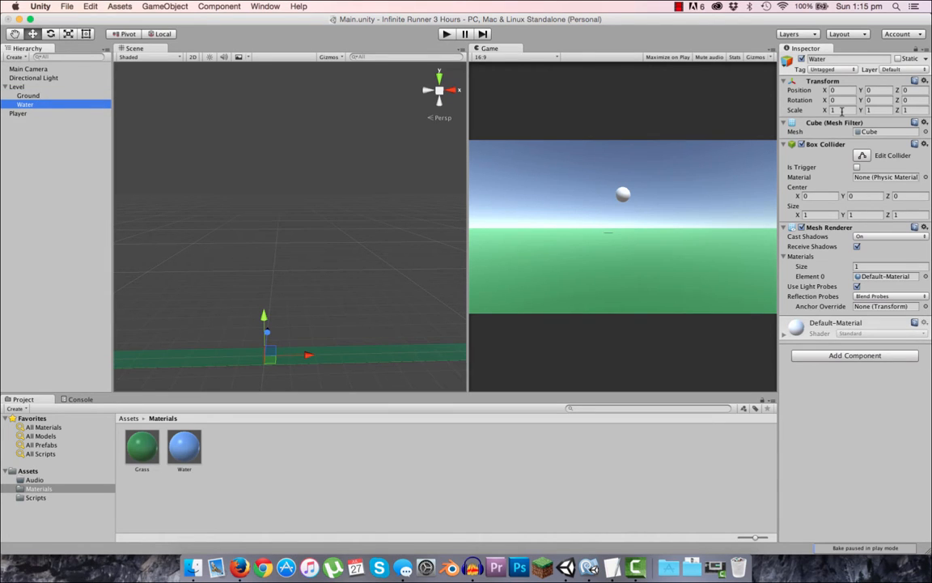
left_click(841, 110)
type("5")
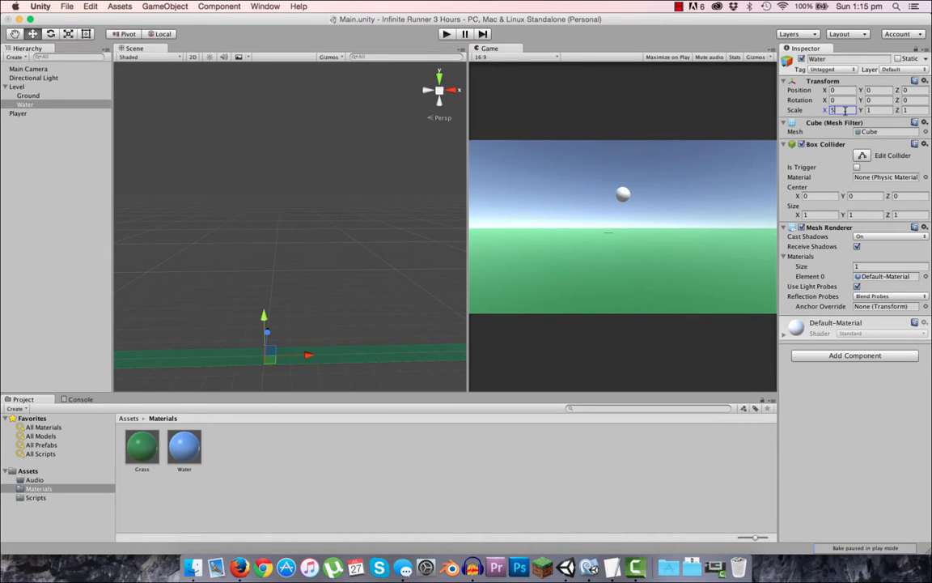
type("000")
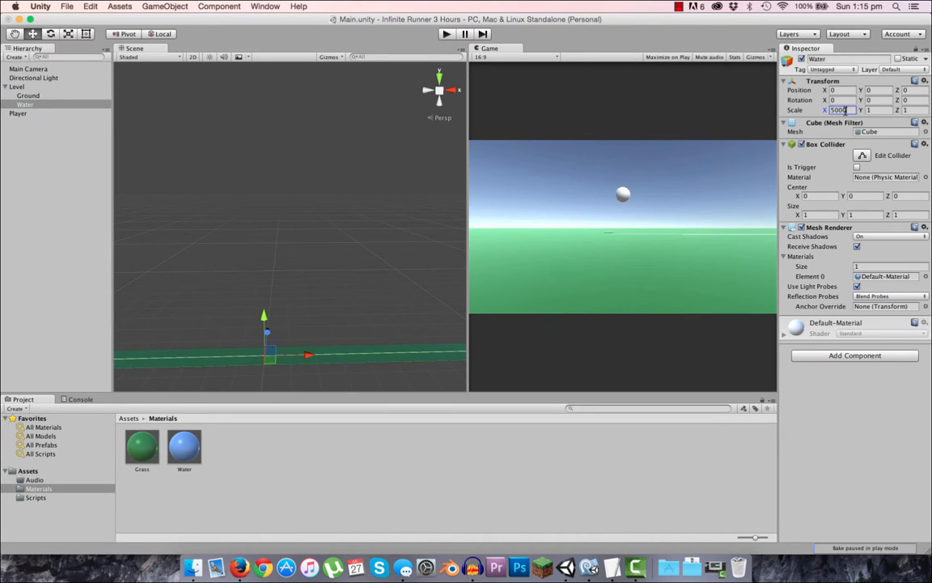
left_click(876, 111)
left_click(914, 111)
type("5000")
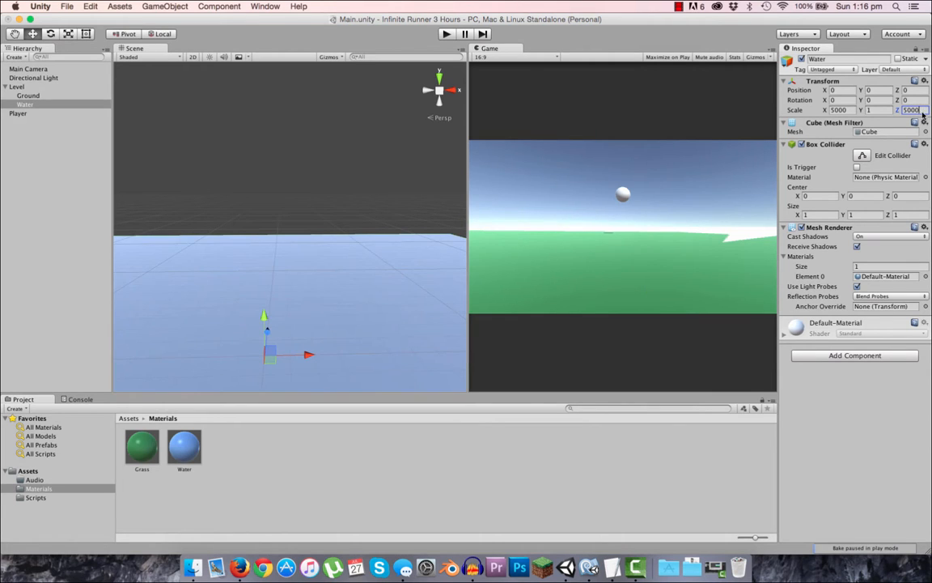
- Set the Water cube's Z position to 2500
scroll(362, 239, "down", 5)
scroll(362, 239, "up", 3)
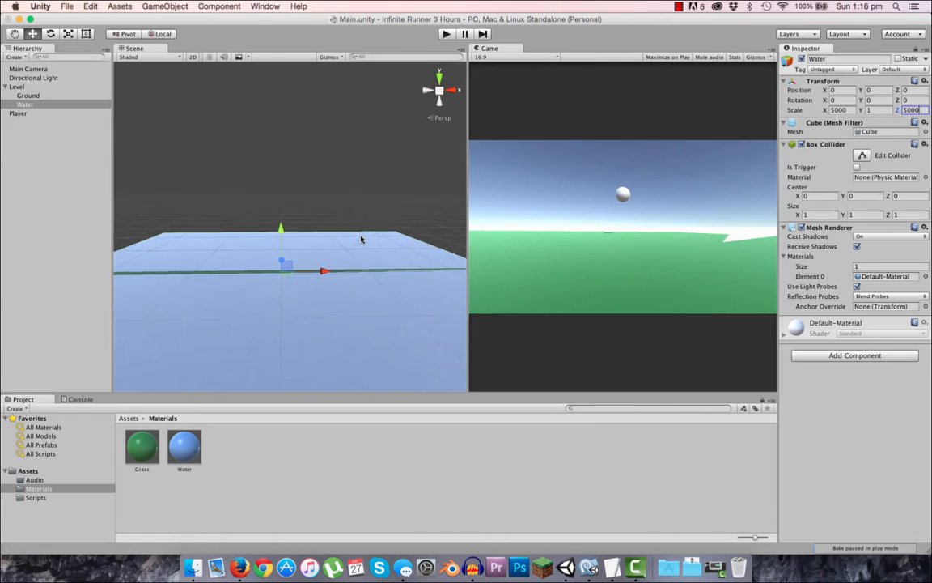
scroll(362, 239, "down", 3)
scroll(361, 241, "up", 3)
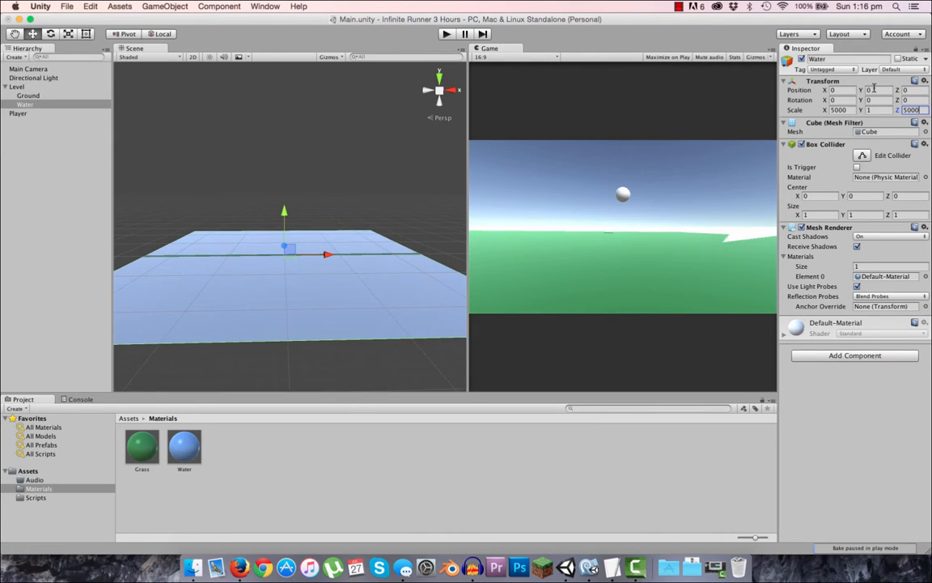
left_click(915, 91)
type("4.52")
left_click_drag(757, 95, 895, 99)
left_click(919, 91)
type("2500")
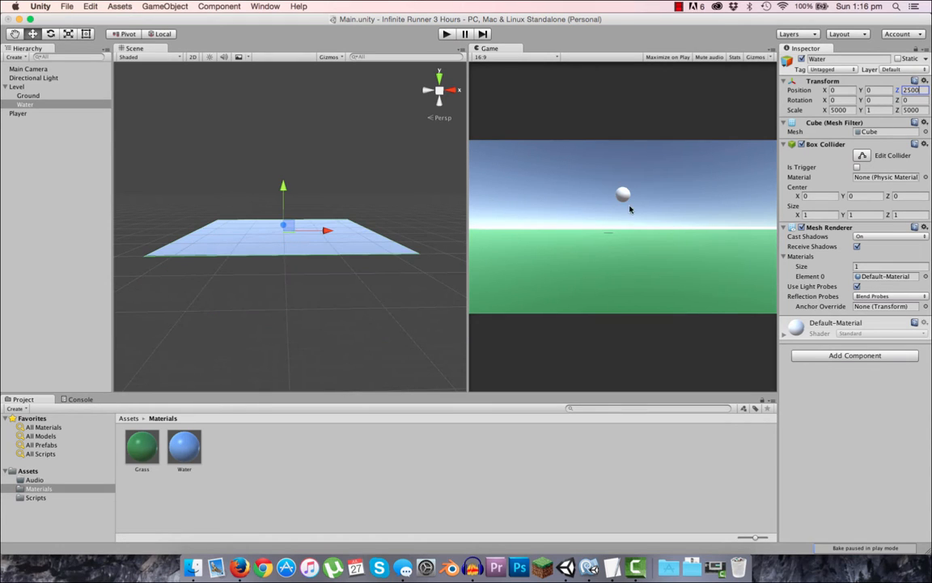
- Shift the Water cube along Z to the ground's edge, with its Z position set to 2550
scroll(235, 243, "up", 5)
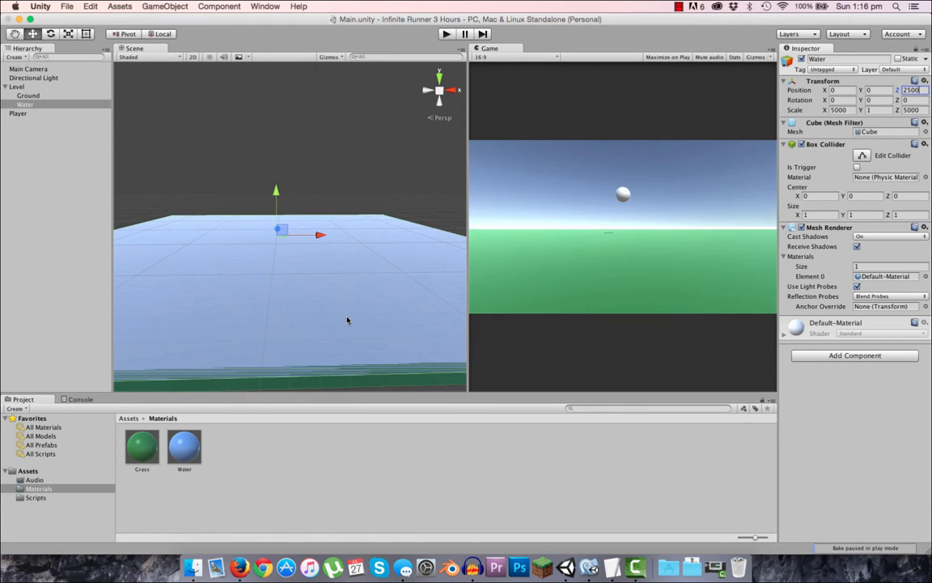
left_click_drag(445, 299, 572, 345, "alt")
left_click_drag(420, 289, 0, 244, "alt")
left_click_drag(277, 296, 319, 262, "alt")
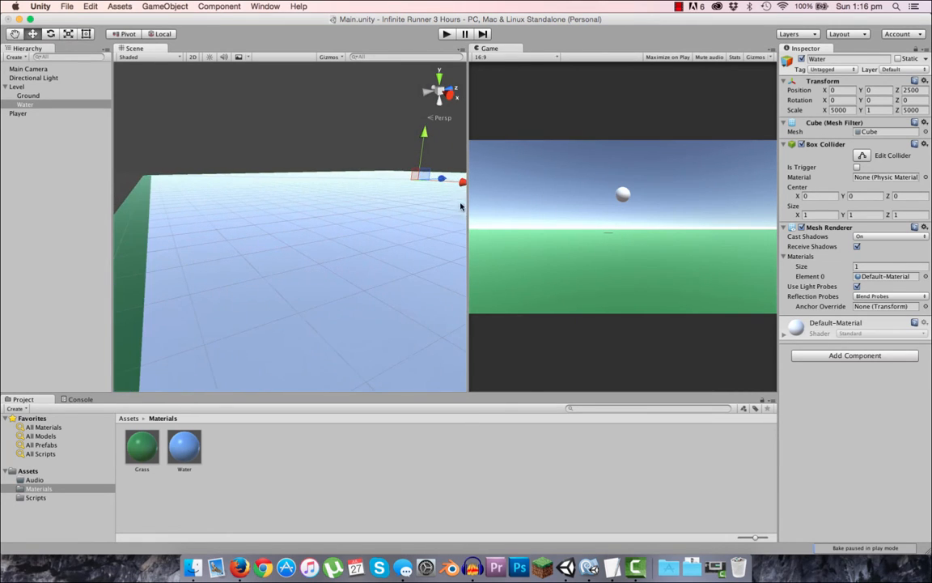
left_click_drag(441, 178, 448, 180)
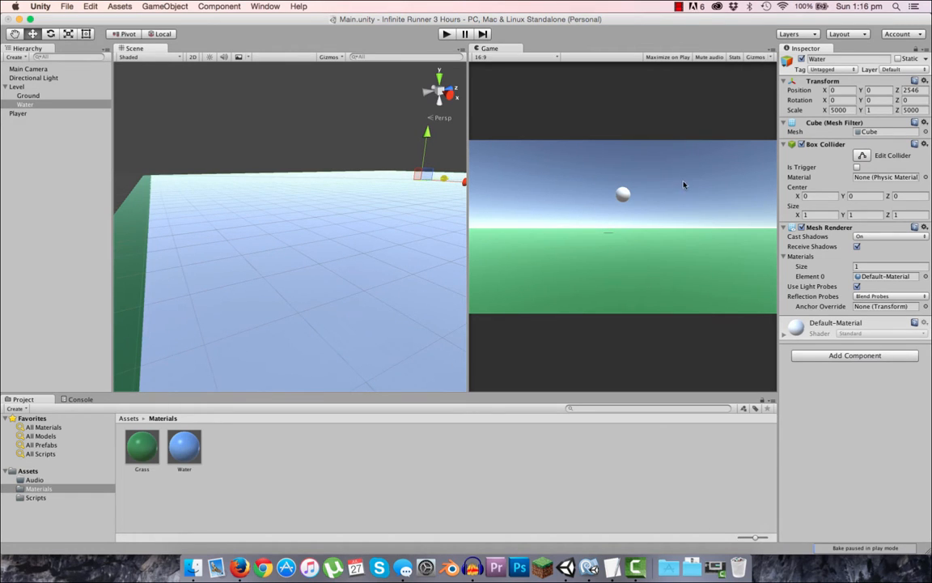
left_click(911, 90)
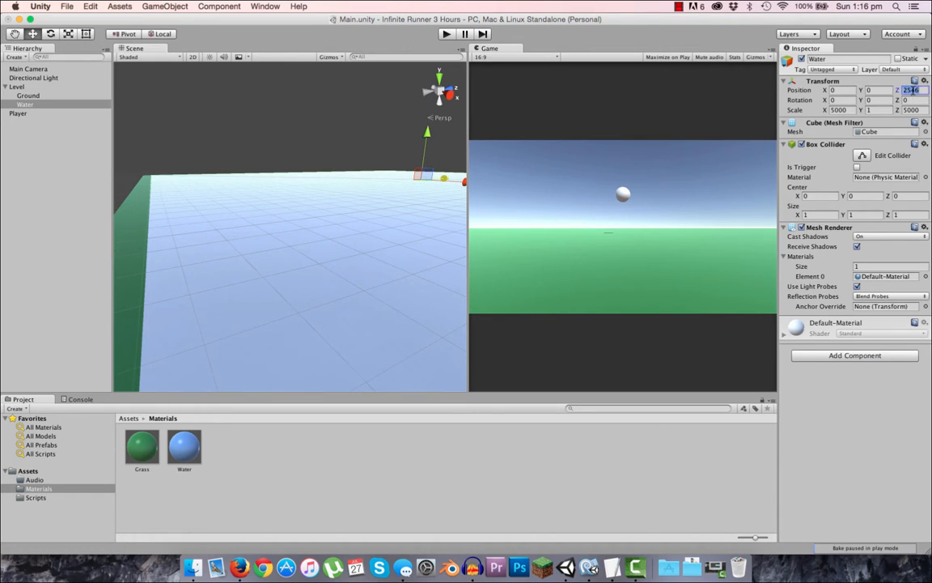
left_click_drag(913, 91, 930, 94)
type("50")
- Assign the Water material to Element 0 of the Water cube's Mesh Renderer
left_click(227, 271)
left_click(926, 278)
double_click(68, 177)
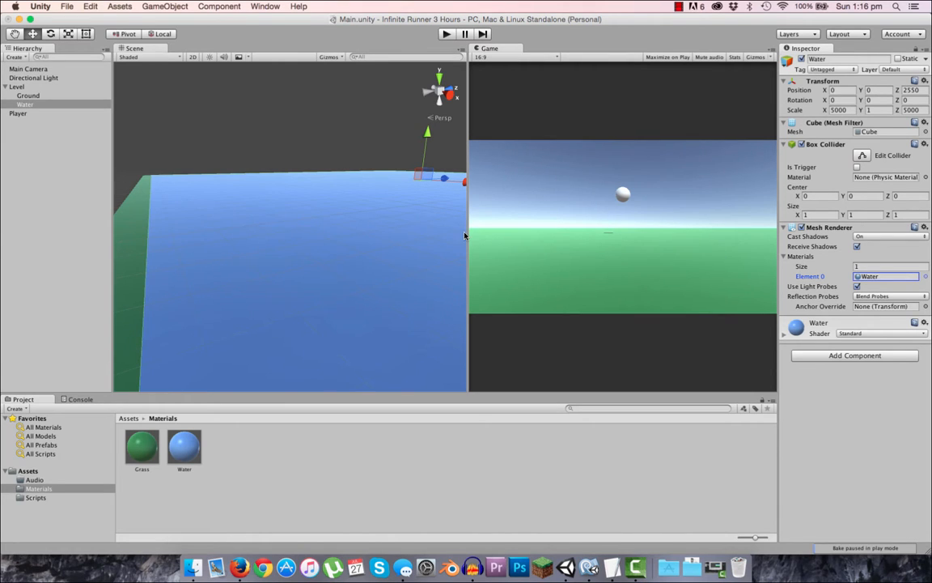
left_click(283, 236)
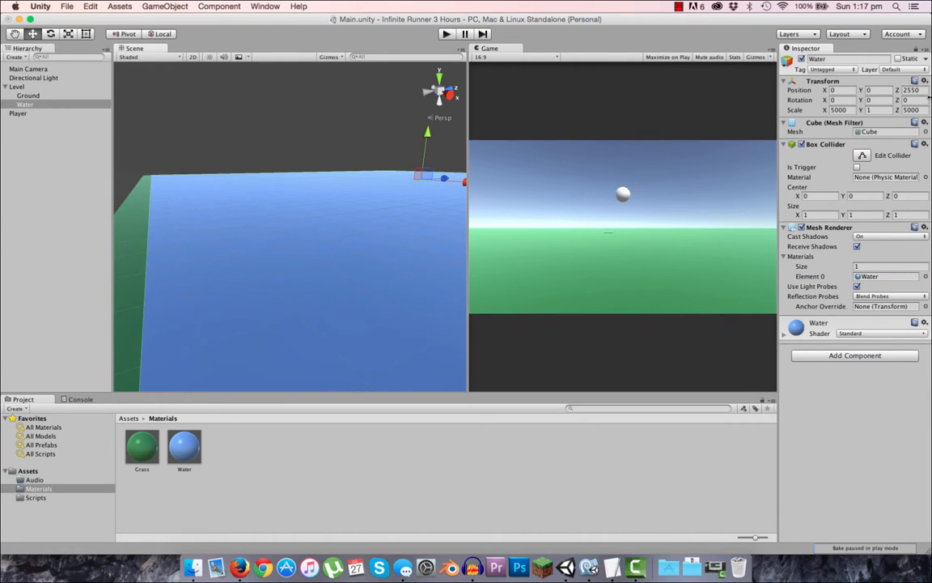
- Set the Water cube's Y position to -0.1 and test-run the game briefly
left_click(886, 90)
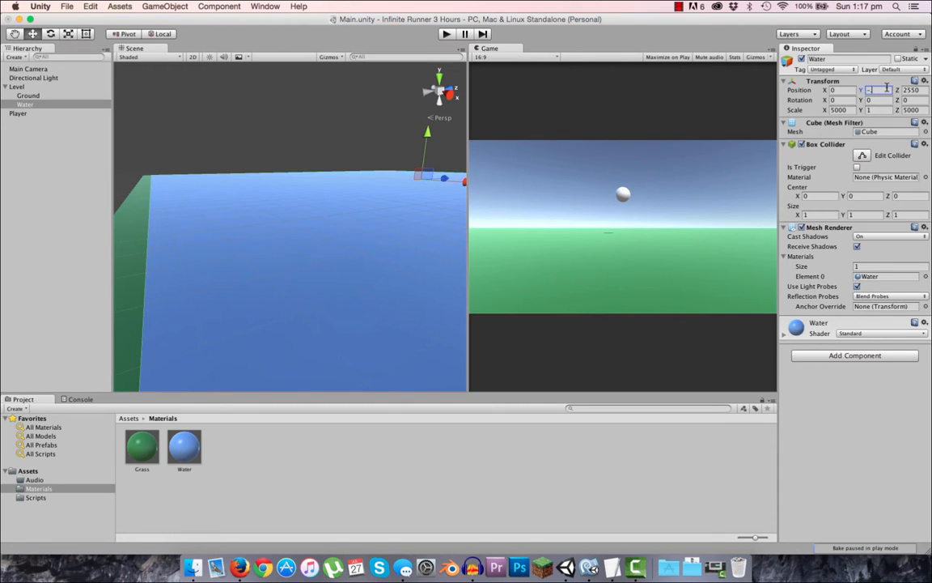
left_click(446, 34)
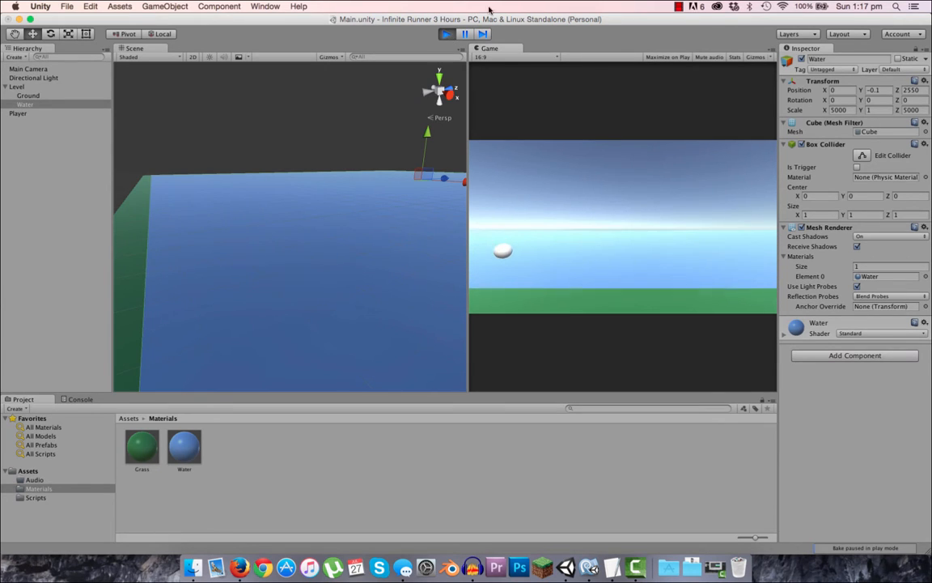
left_click(448, 35)
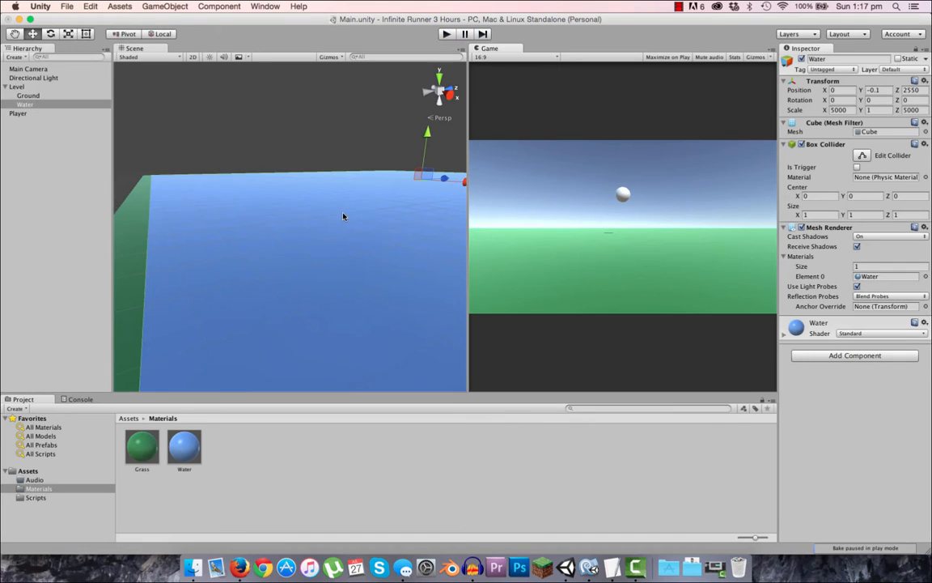
- Set the Water cube's Z scale to 50000
left_click(910, 110)
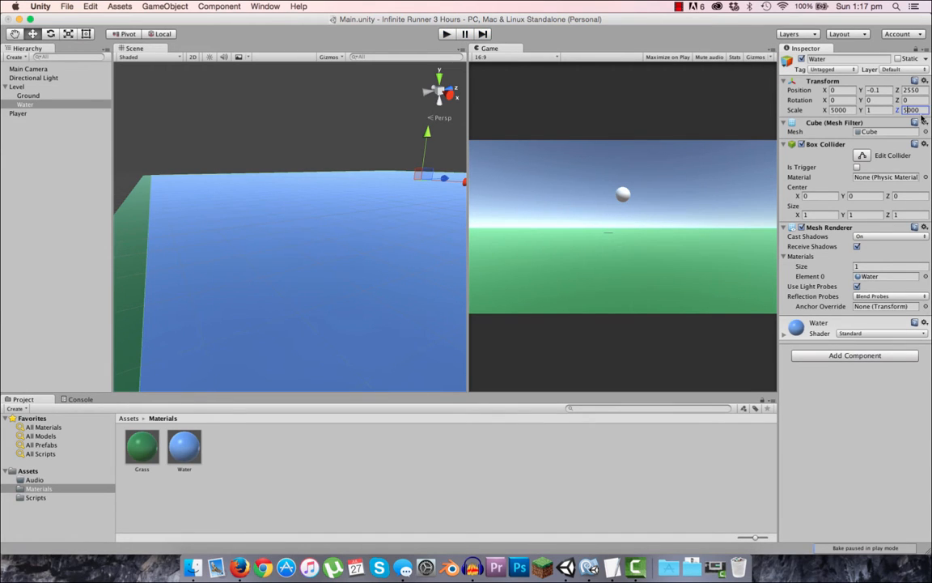
type("50000")
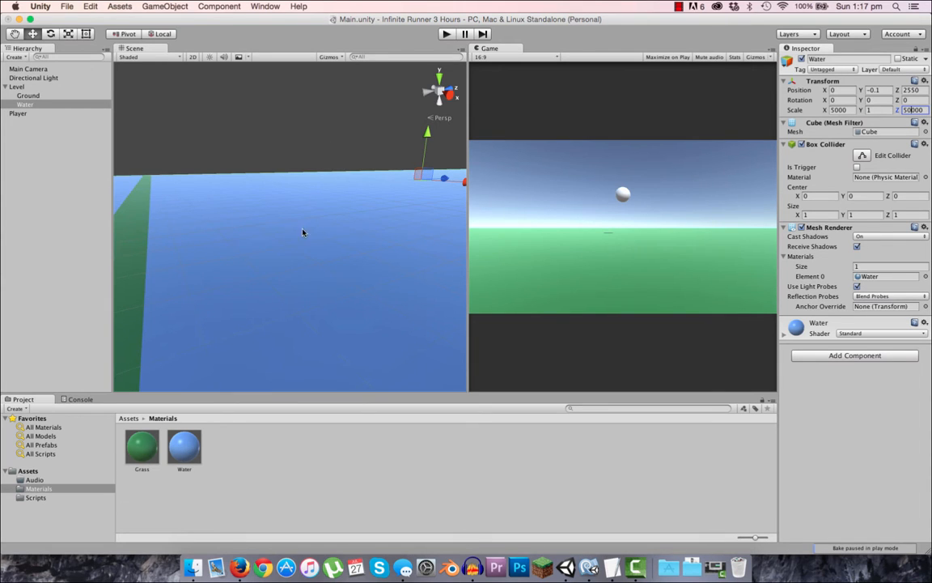
scroll(303, 232, "down", 6)
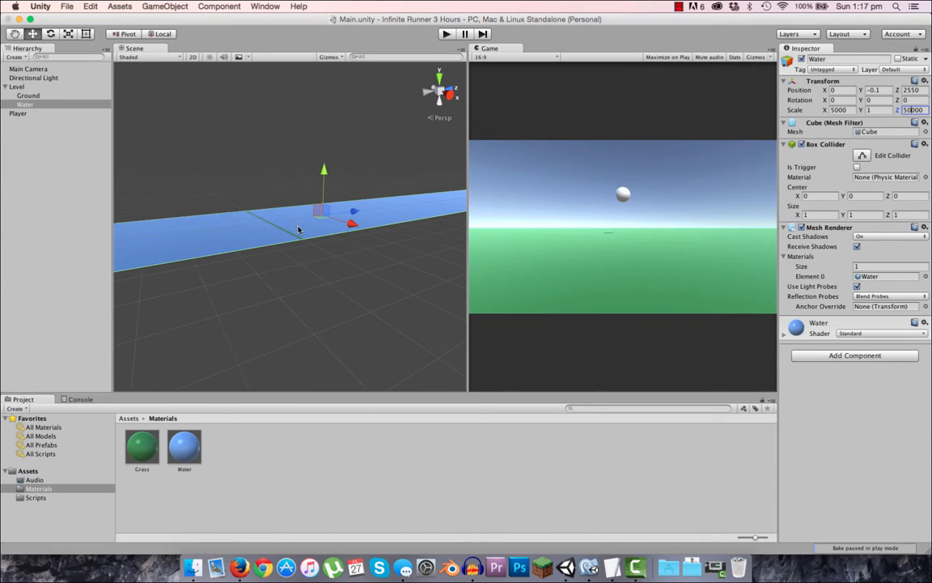
- Shift the Water cube along Z to the ground's edge, set its Z position to 25050, and test-run the game
scroll(328, 267, "down", 3)
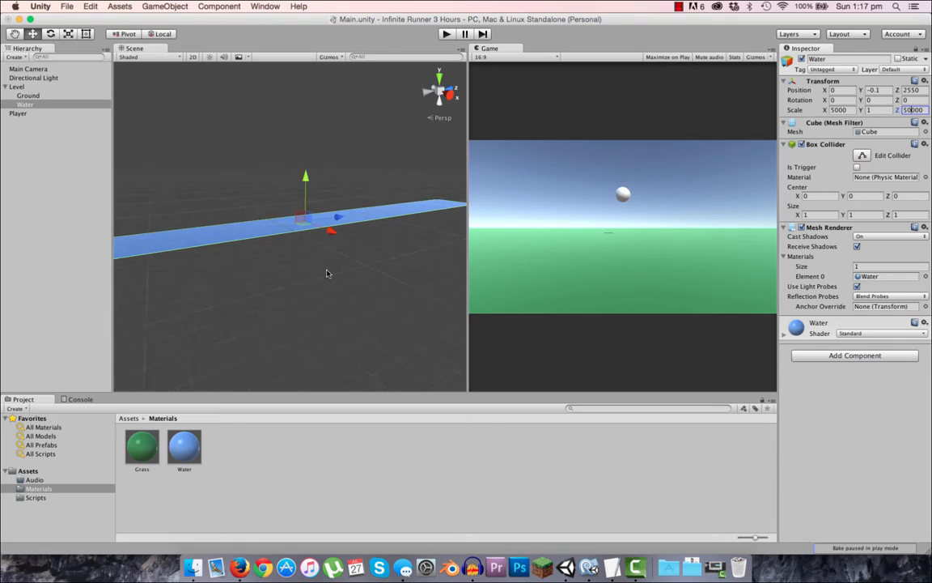
left_click_drag(338, 220, 513, 187)
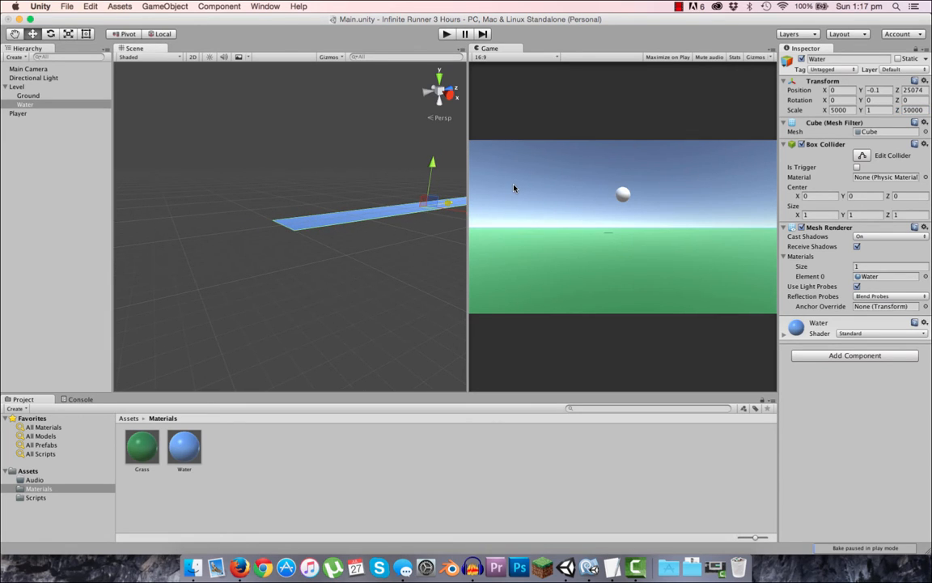
left_click(915, 91)
left_click(918, 91)
left_click_drag(915, 92, 926, 93)
type("50")
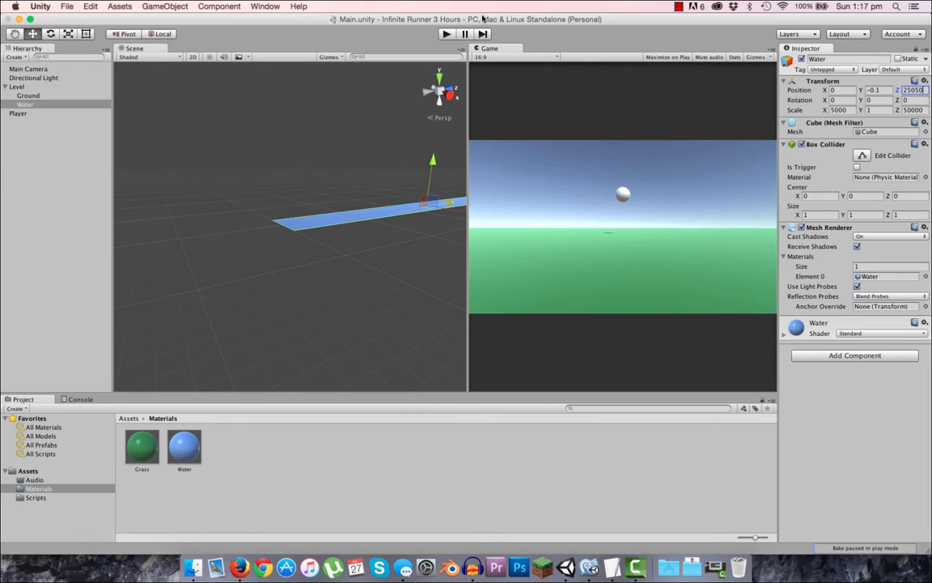
left_click(446, 33)
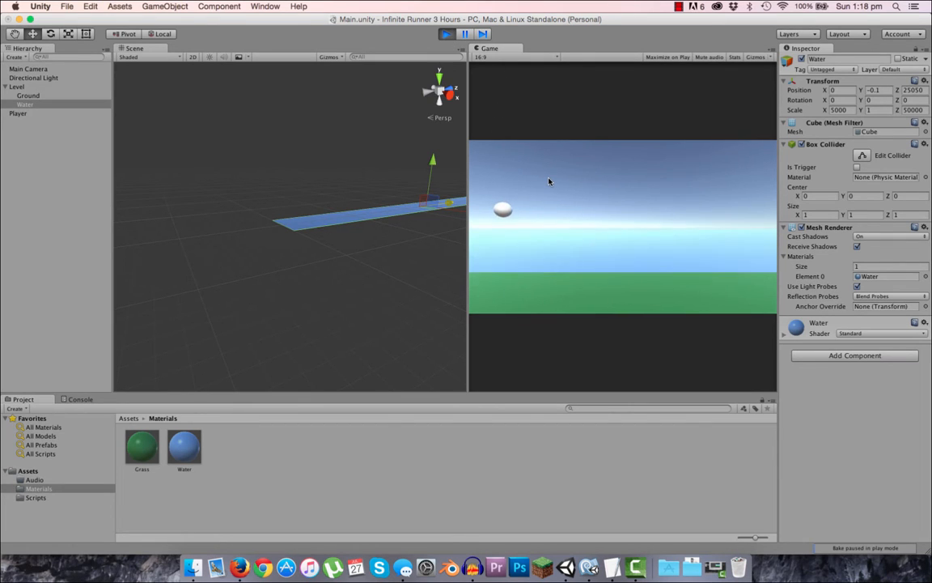
left_click(446, 35)
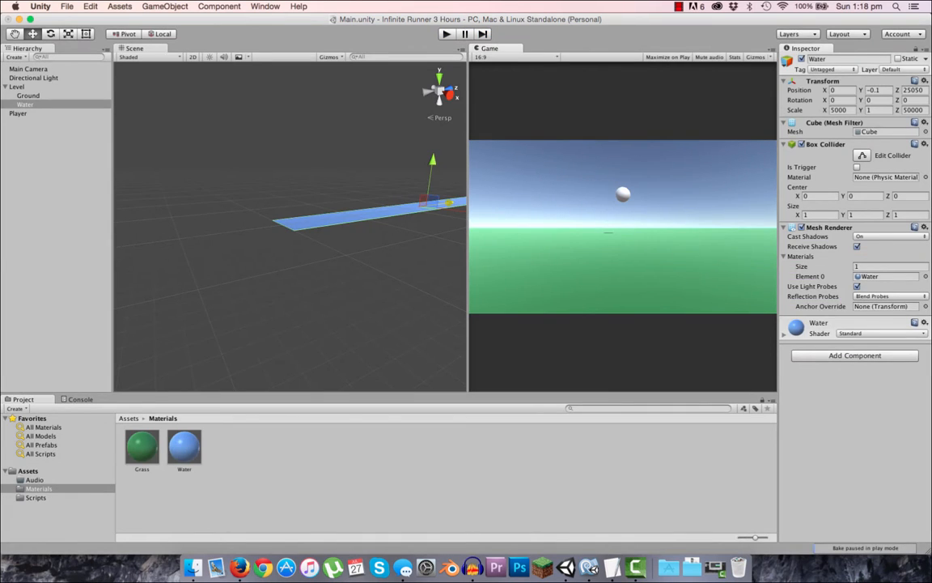
- Check the Ground, Water and Level objects in the hierarchy, and collapse the Level group
left_click(26, 98)
left_click(26, 92)
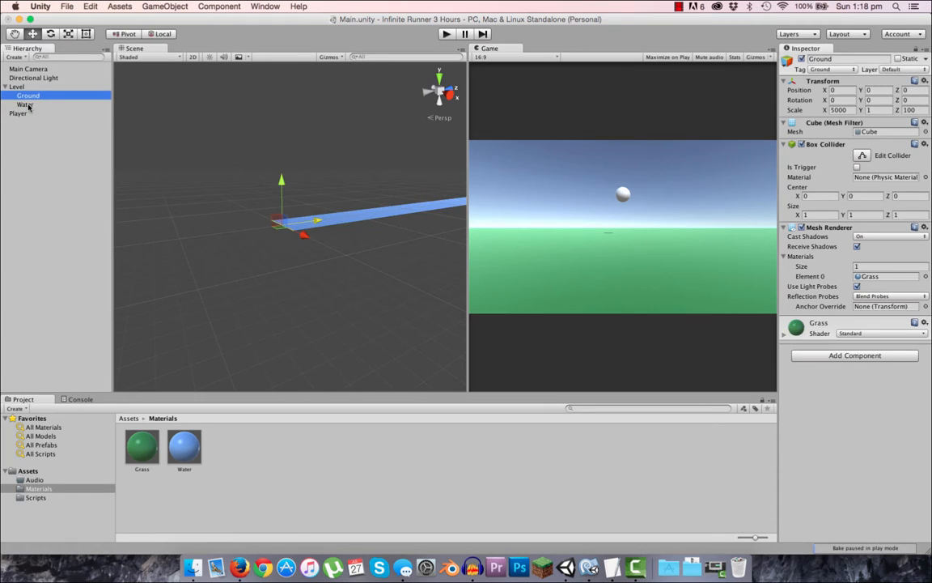
left_click(28, 98)
left_click(28, 96)
left_click(28, 104)
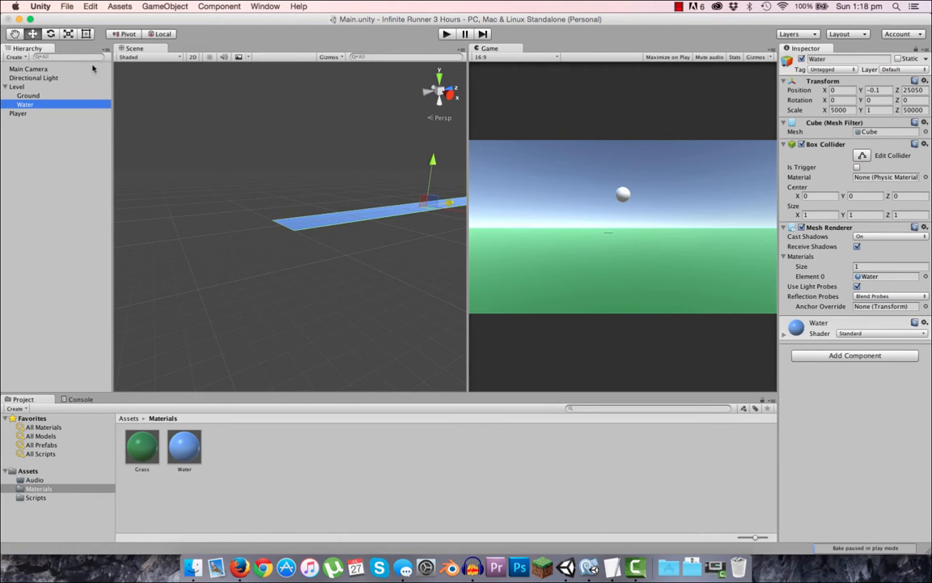
left_click(15, 86)
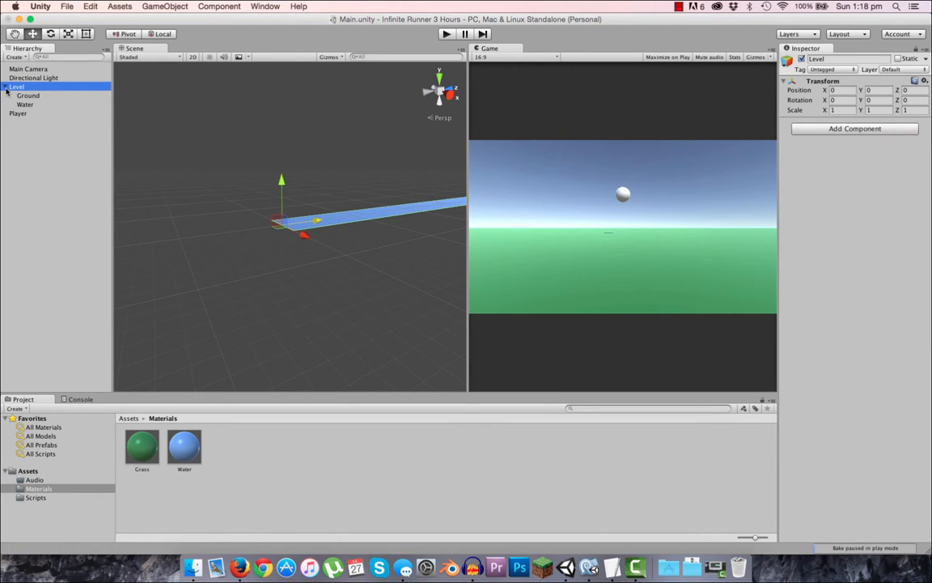
left_click(6, 89)
left_click(24, 126)
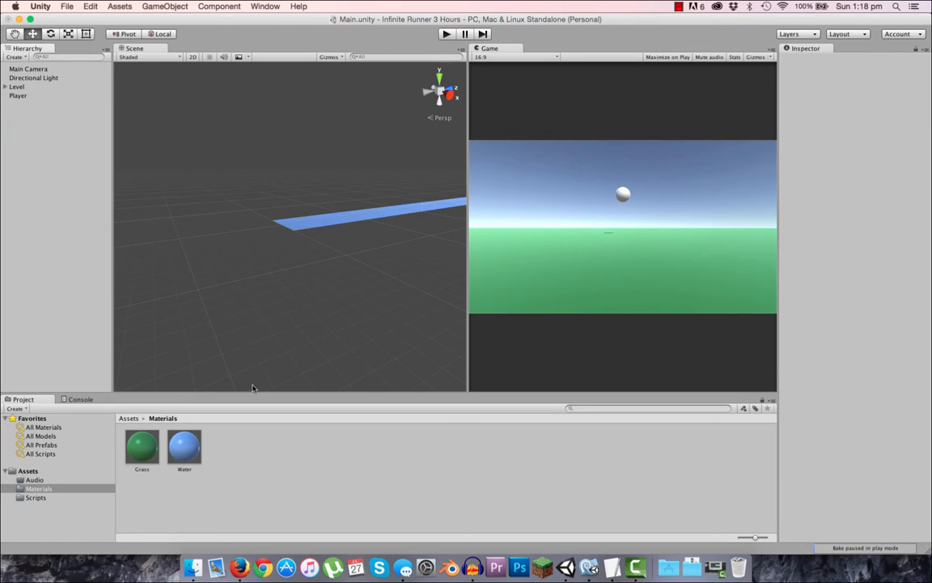
- Create a C# script named FuelBar in the Assets Scripts folder and open it in MonoDevelop
left_click(132, 419)
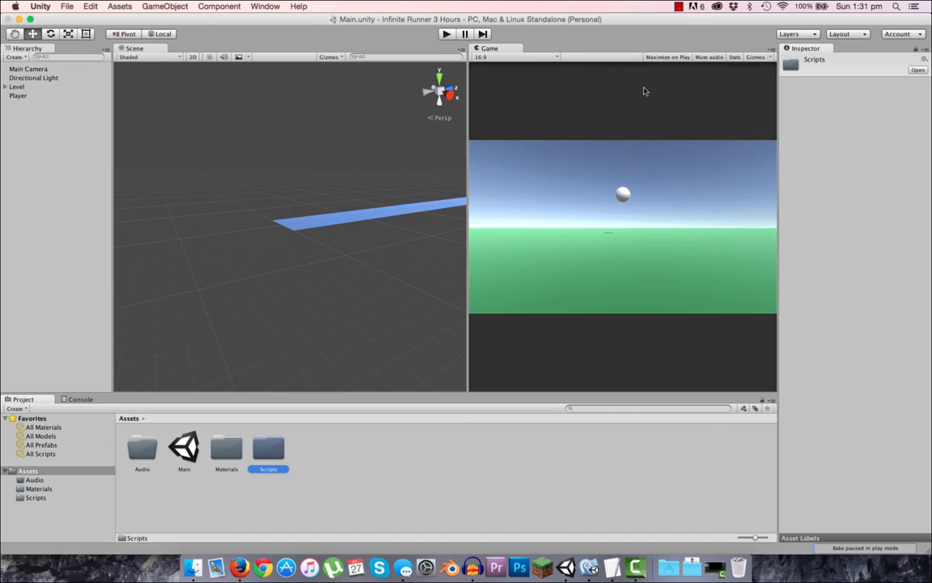
left_click(346, 456)
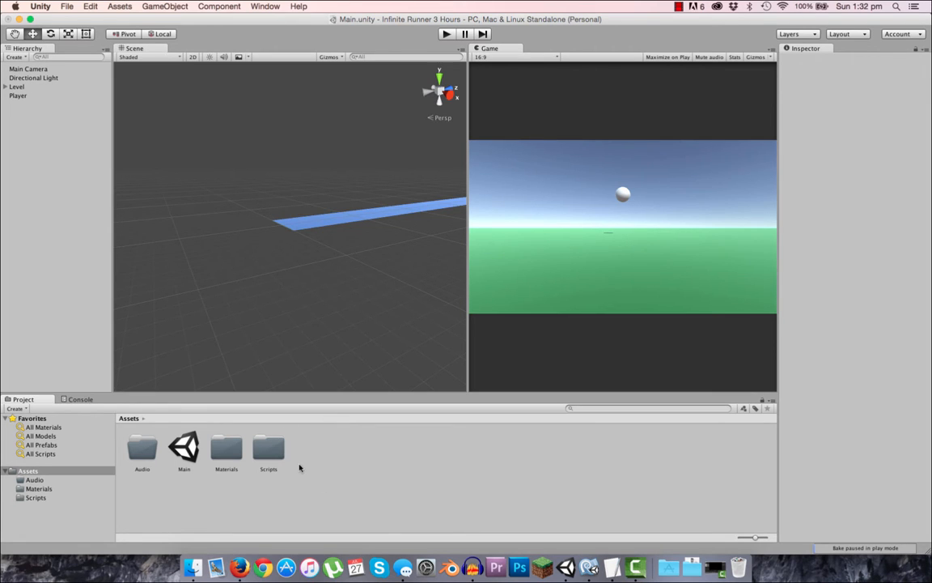
double_click(265, 447)
right_click(312, 489)
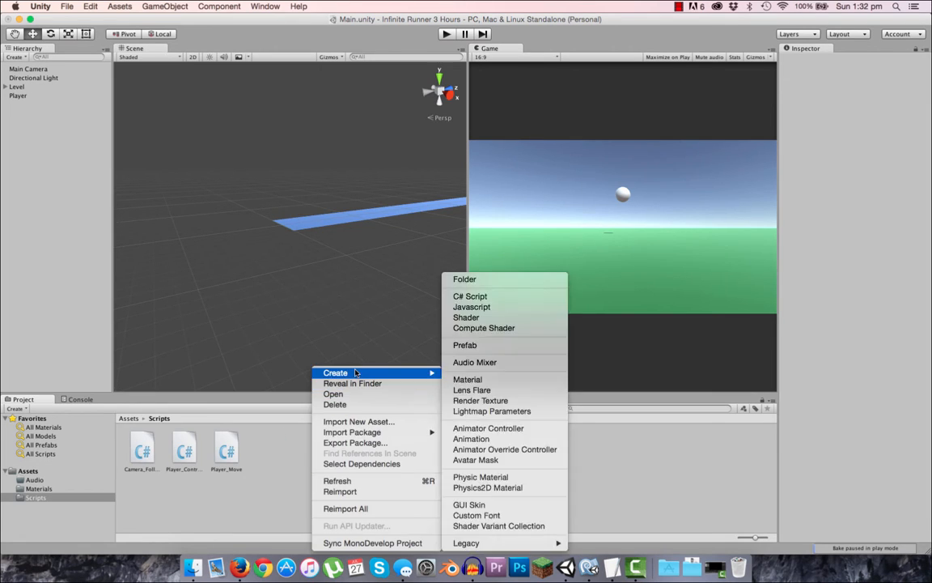
mouse_move(380, 373)
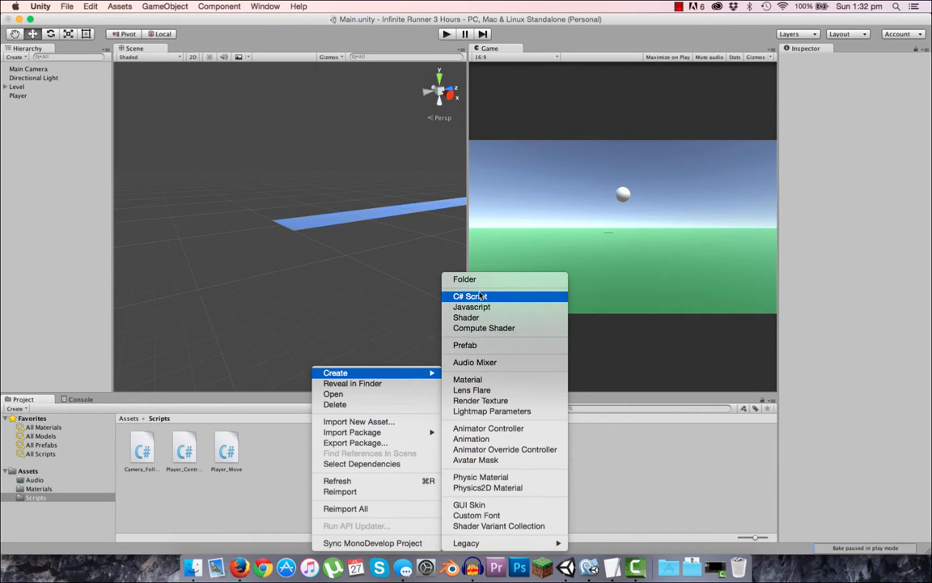
left_click(477, 297)
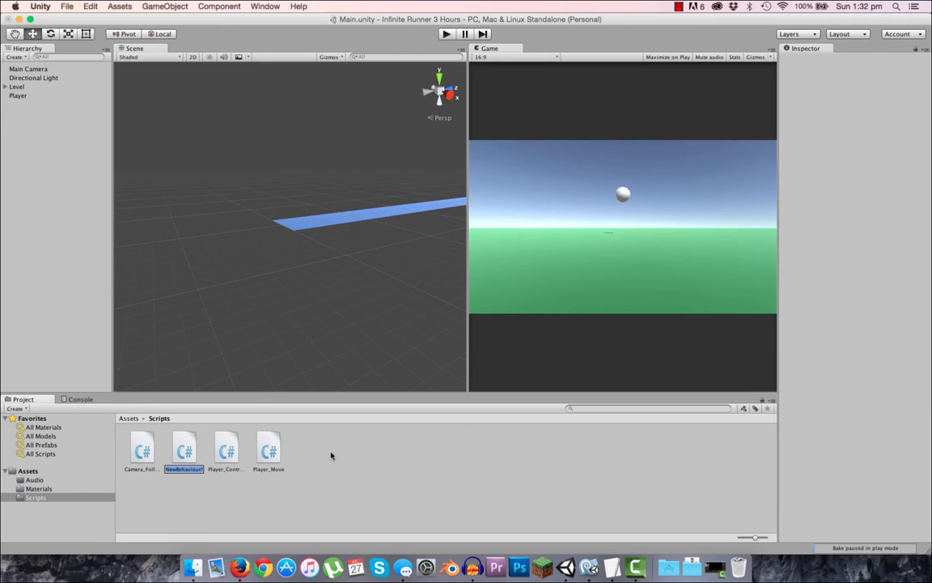
type("FuelBar")
left_click(183, 446)
double_click(182, 447)
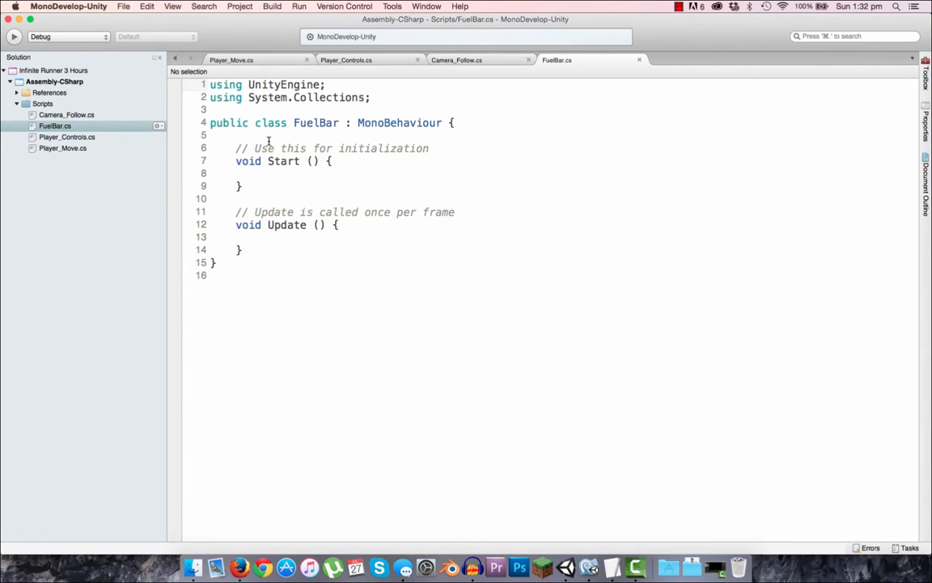
- Delete the Start method with its comment, add "using UnityEngine.UI;" below the System.Collections directive, and save the script
left_click_drag(236, 148, 280, 181)
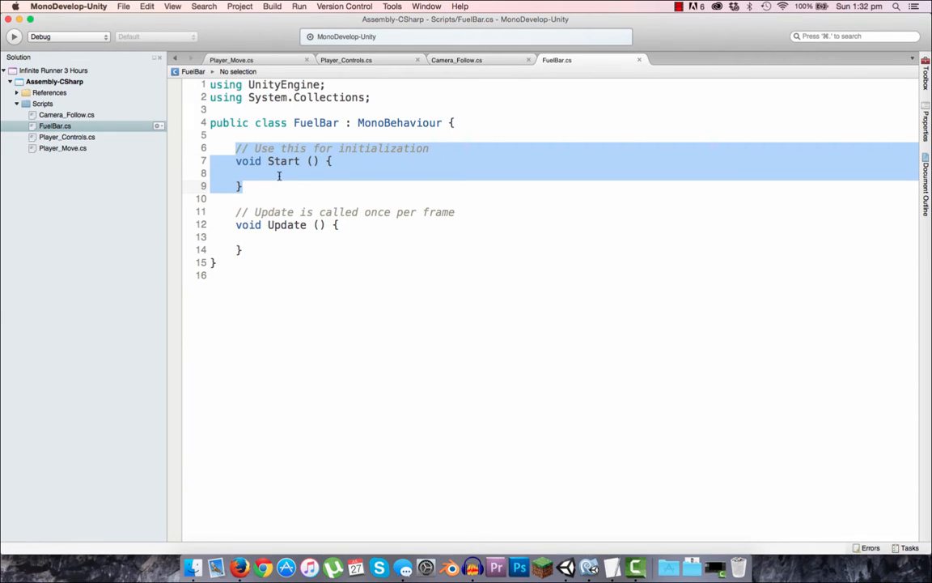
key("BackSpace")
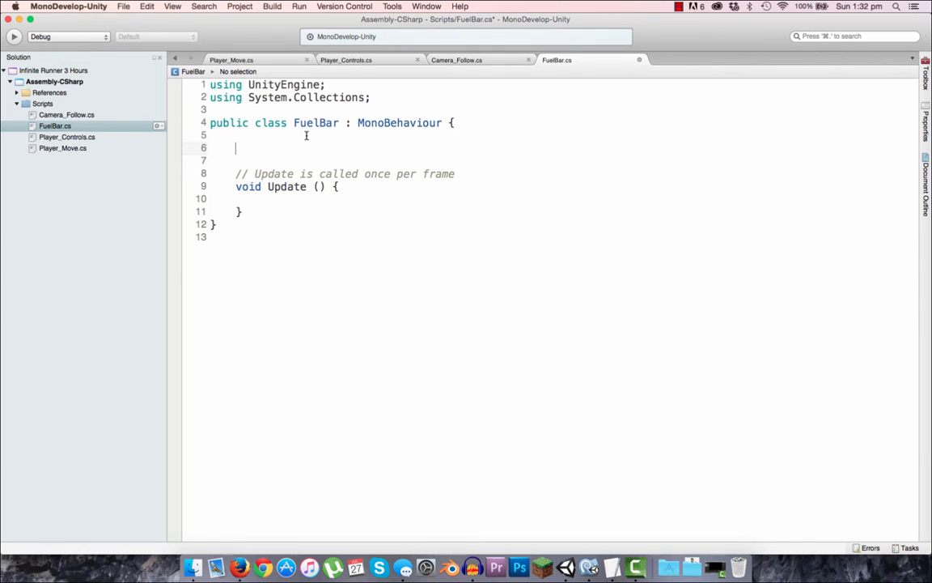
left_click(378, 99)
key("Return")
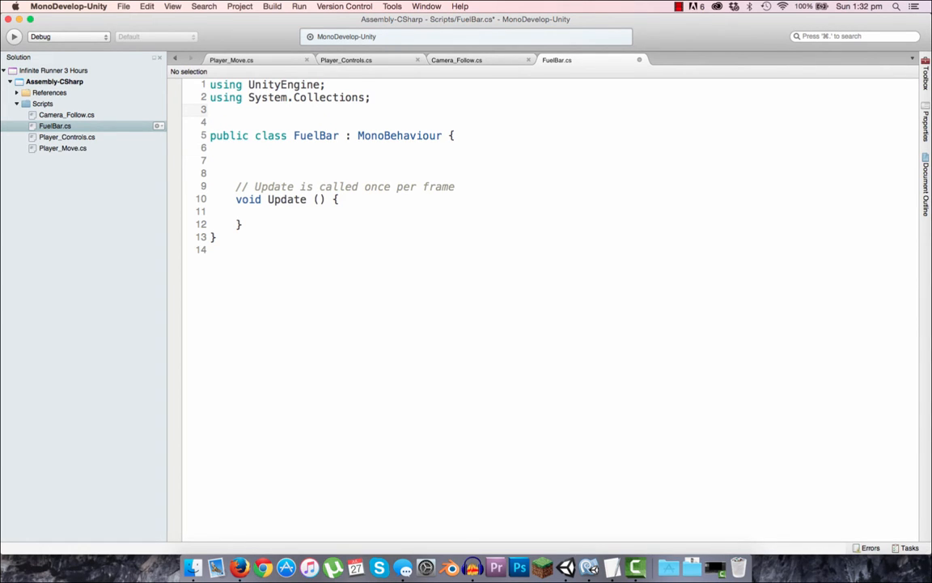
type("using ")
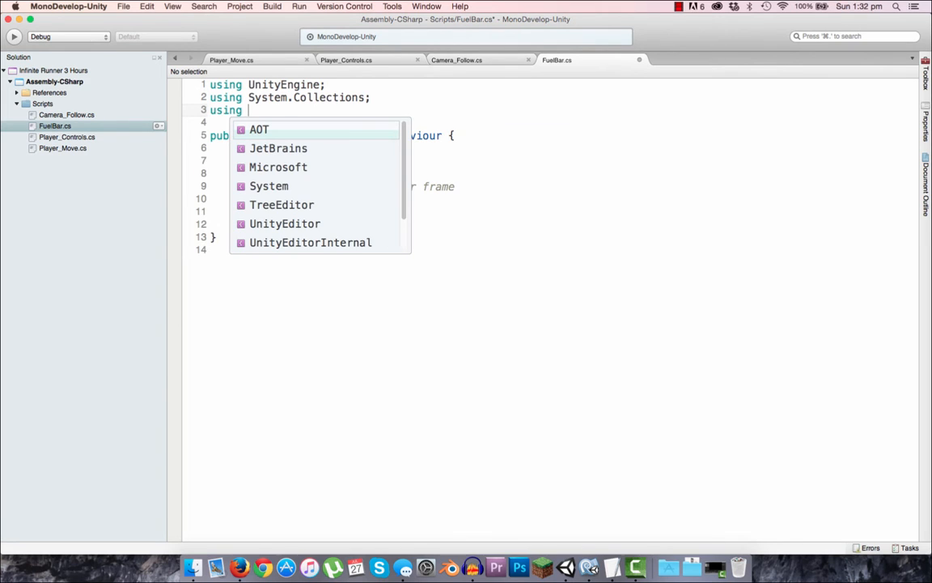
type("Unity")
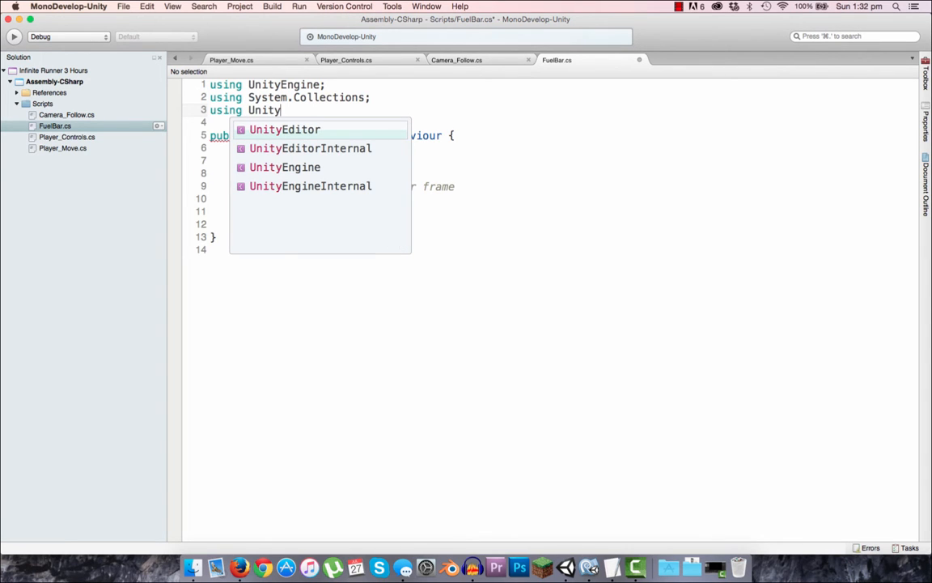
double_click(302, 167)
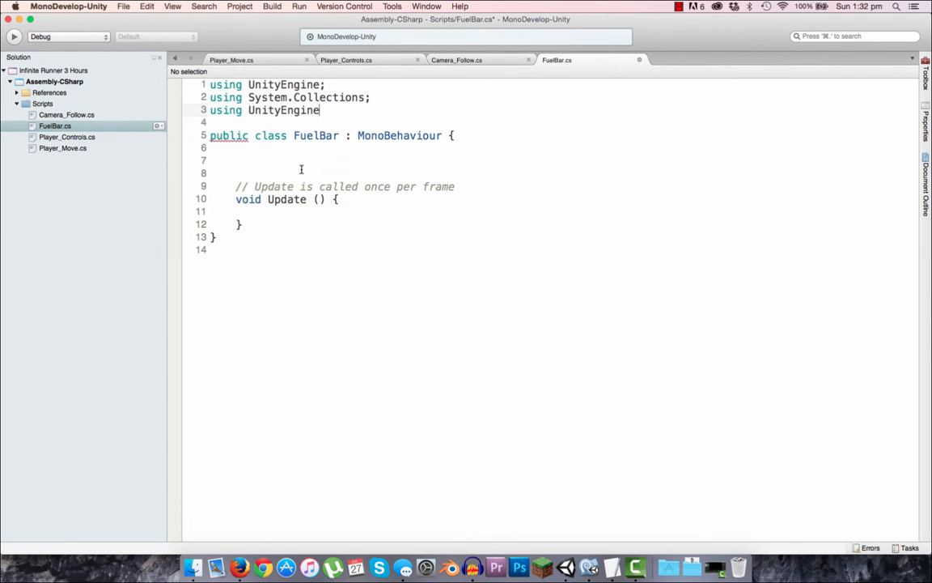
type(".UI")
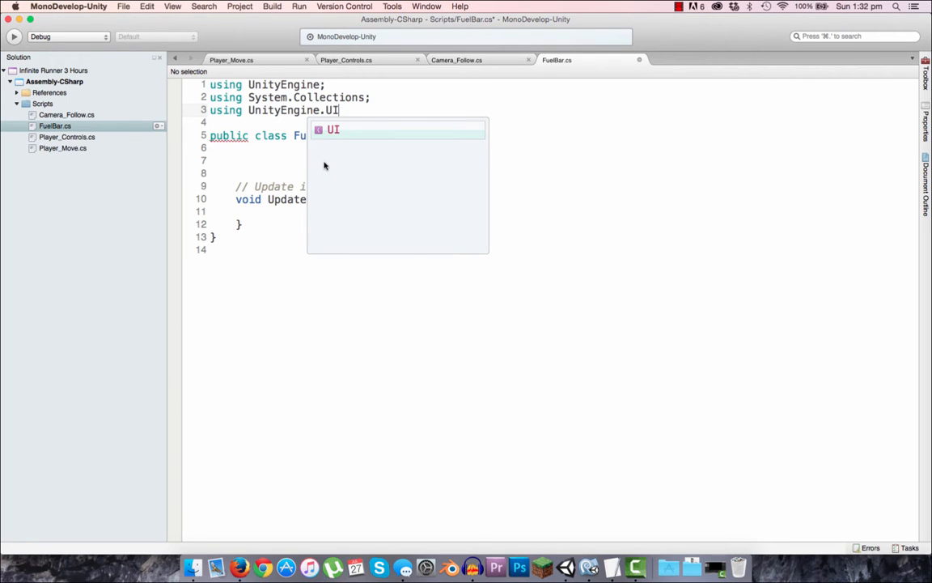
type(";")
key("super+s")
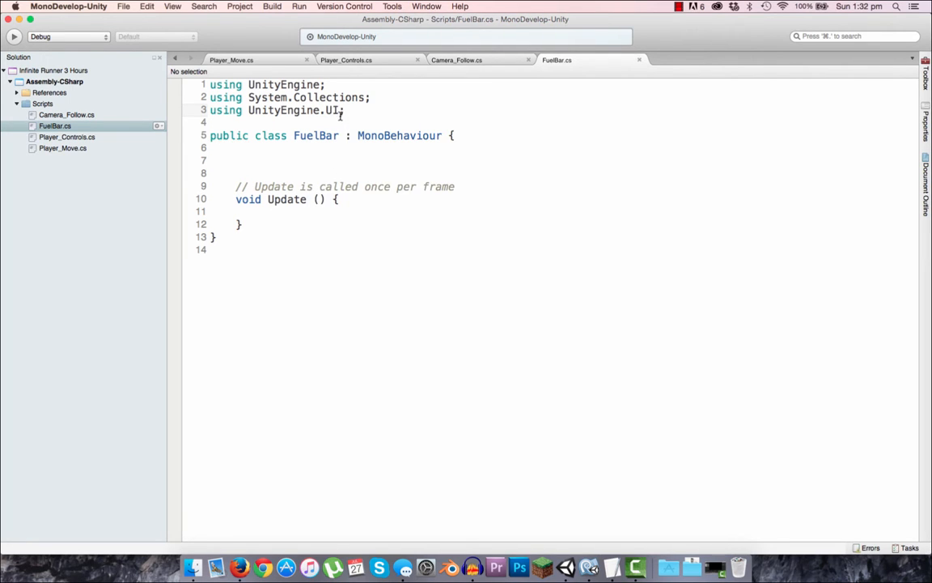
left_click_drag(343, 110, 199, 110)
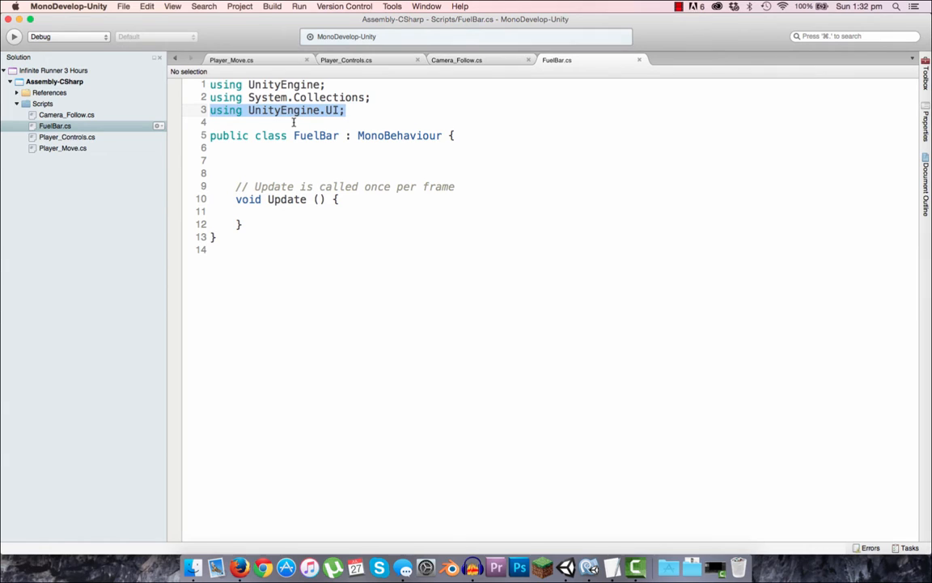
left_click(327, 110)
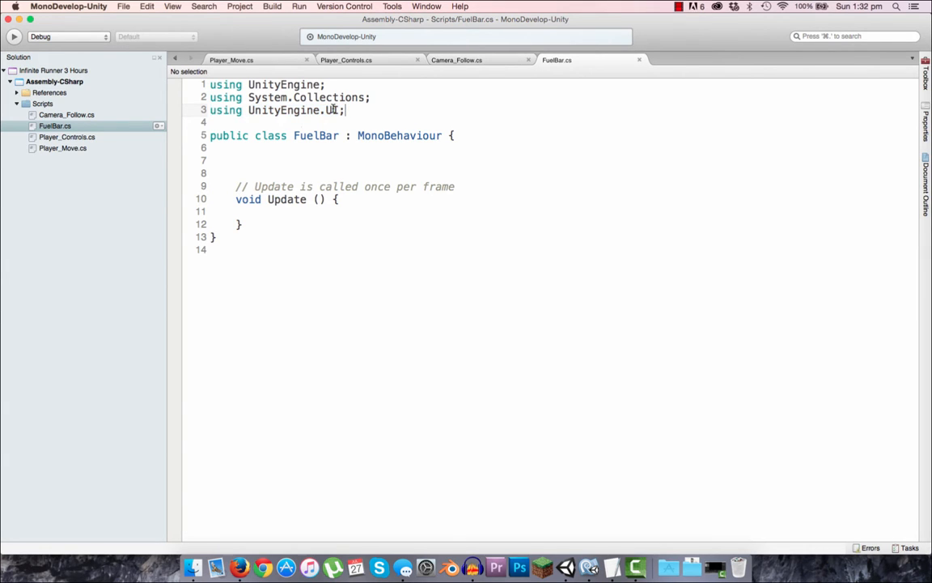
- Remove the surplus blank lines above the Update method's comment in the FuelBar class
left_click(295, 171)
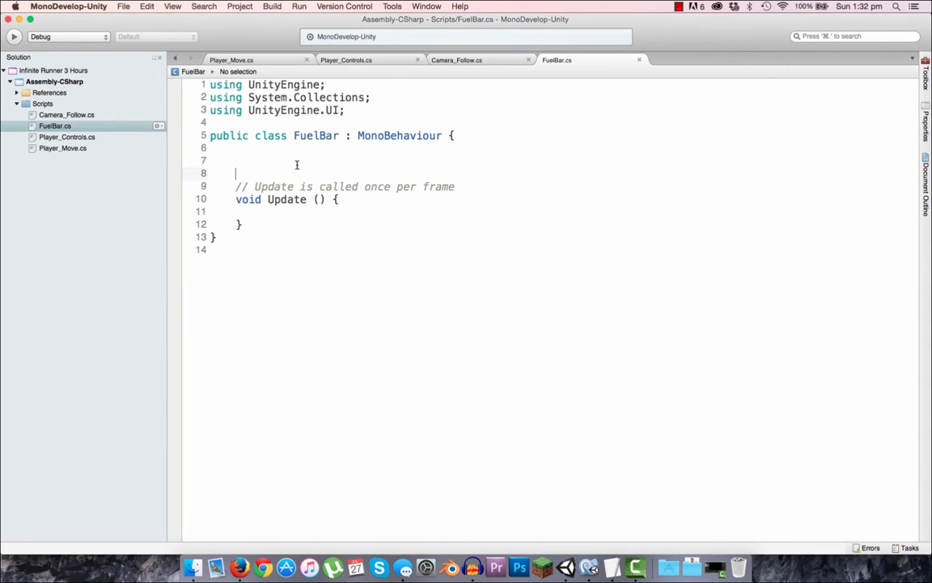
key("Up")
key("BackSpace")
key("BackSpace")
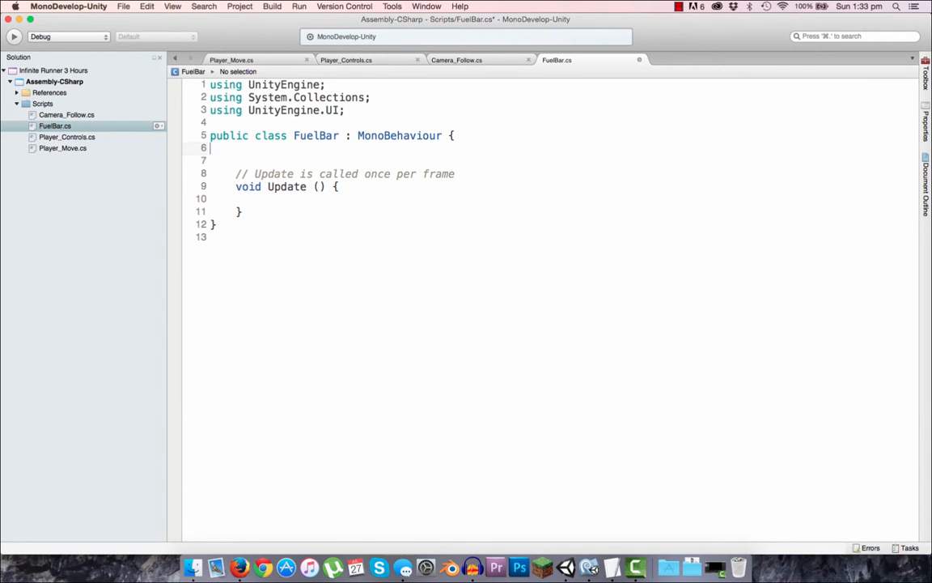
- Add the call "adjustFuelBar ();" inside the Update method and save the script
left_click(278, 186)
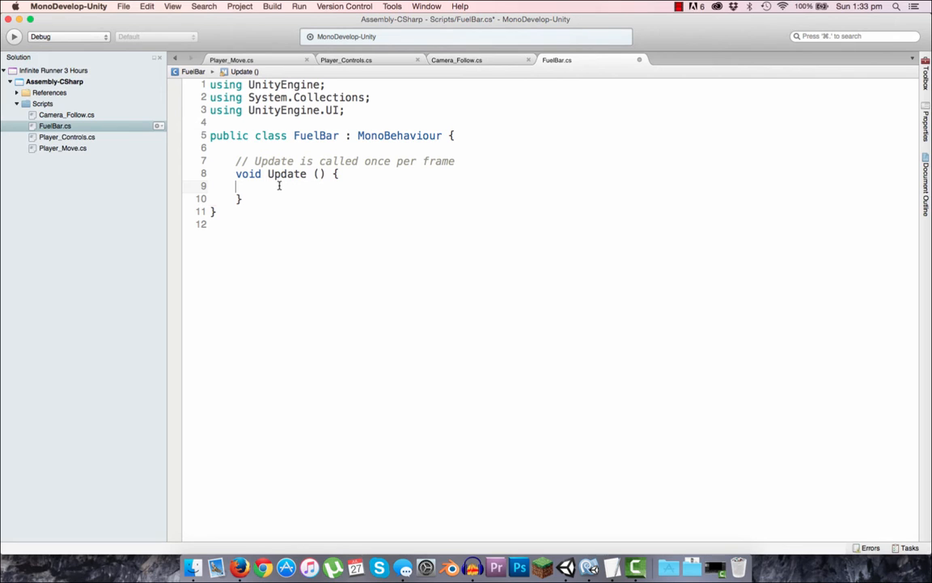
key("Tab")
type("adjust")
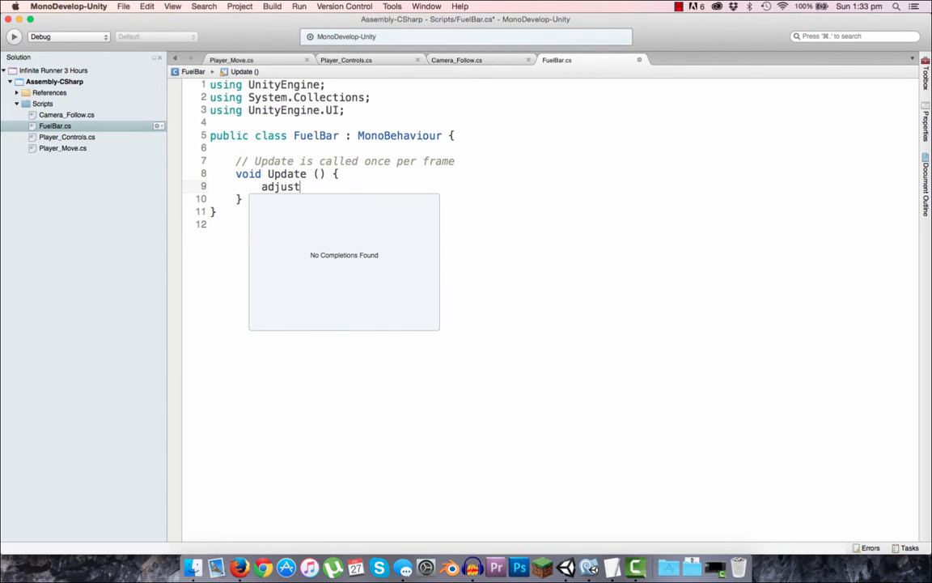
type("FuelBar ")
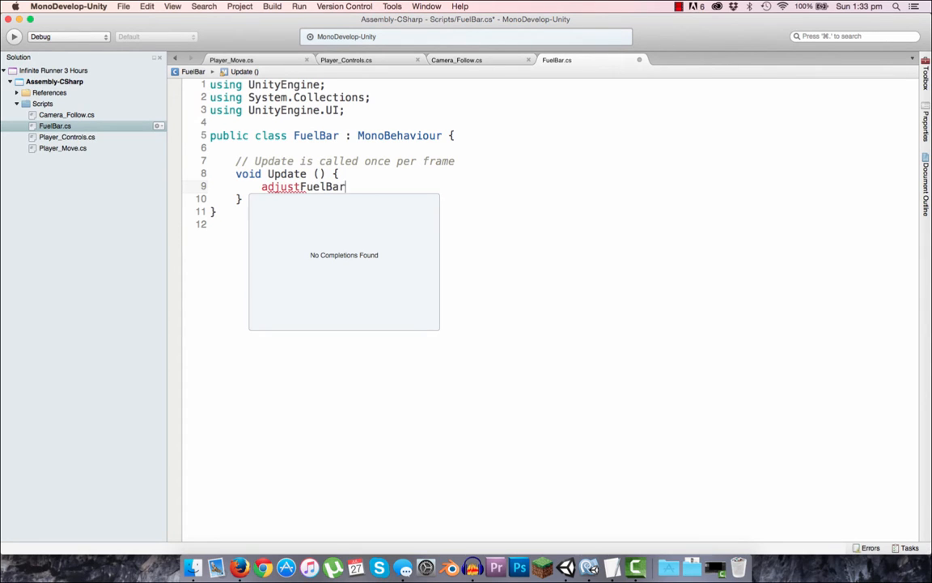
type("();")
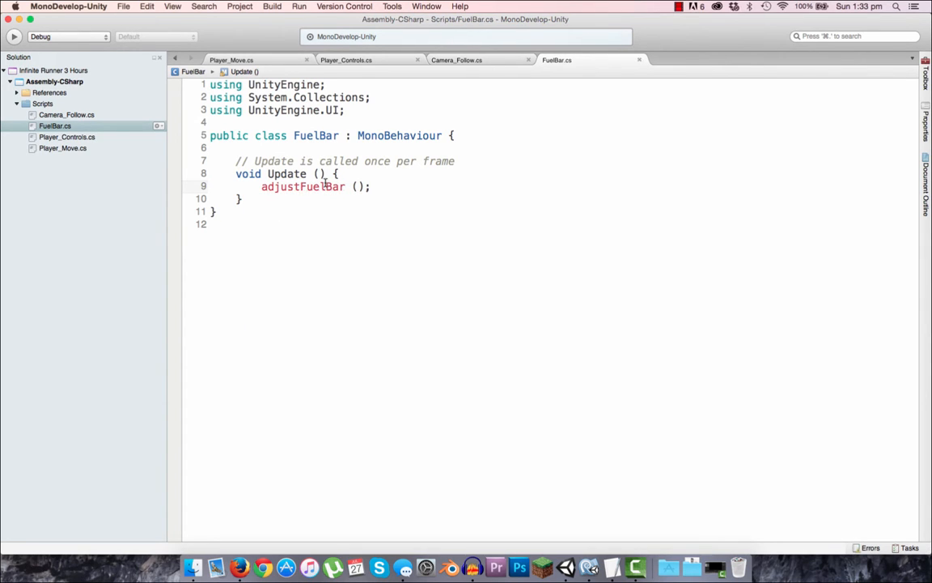
left_click_drag(273, 186, 338, 193)
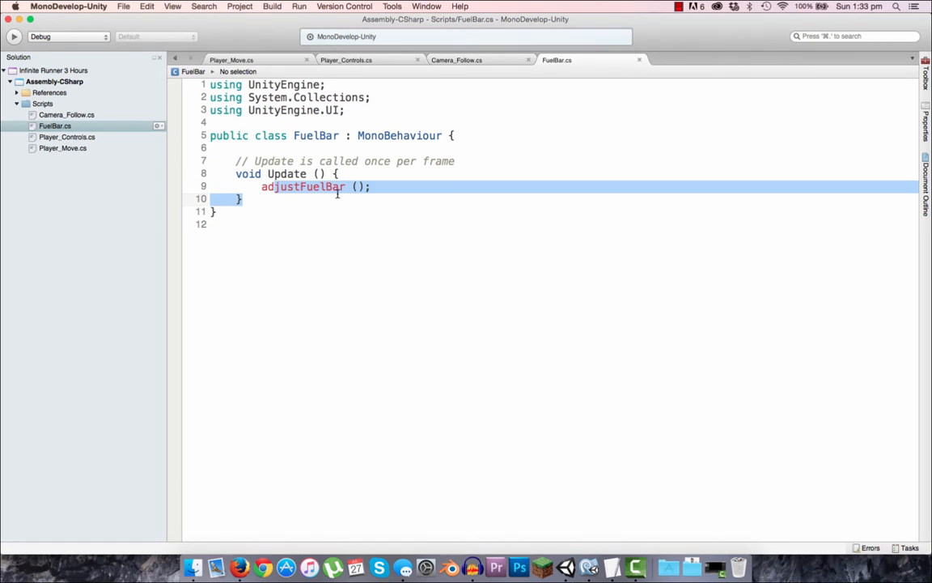
left_click(338, 193)
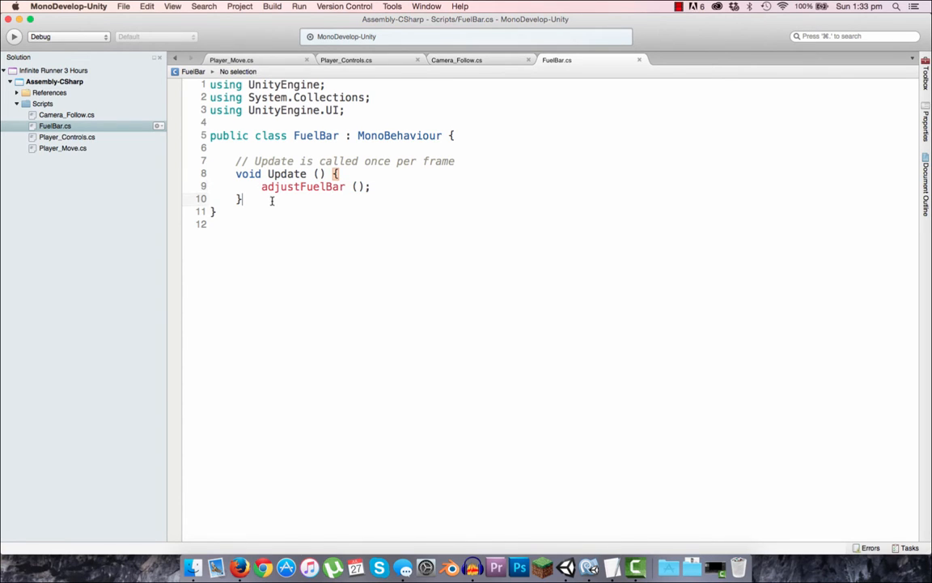
- Add an empty block "adjustFuelBar(){ }" below the Update method in the FuelBar class
key("Return")
key("Return")
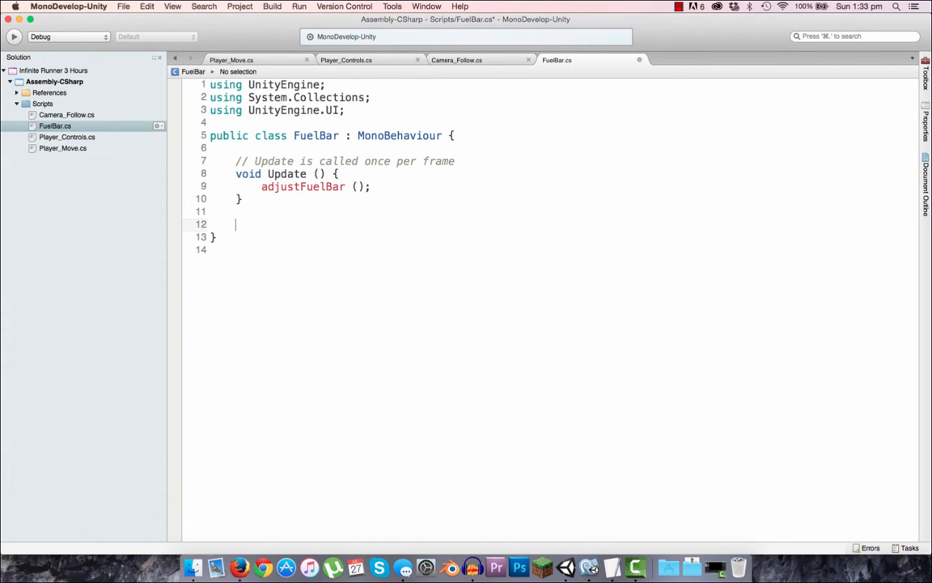
type("adjust")
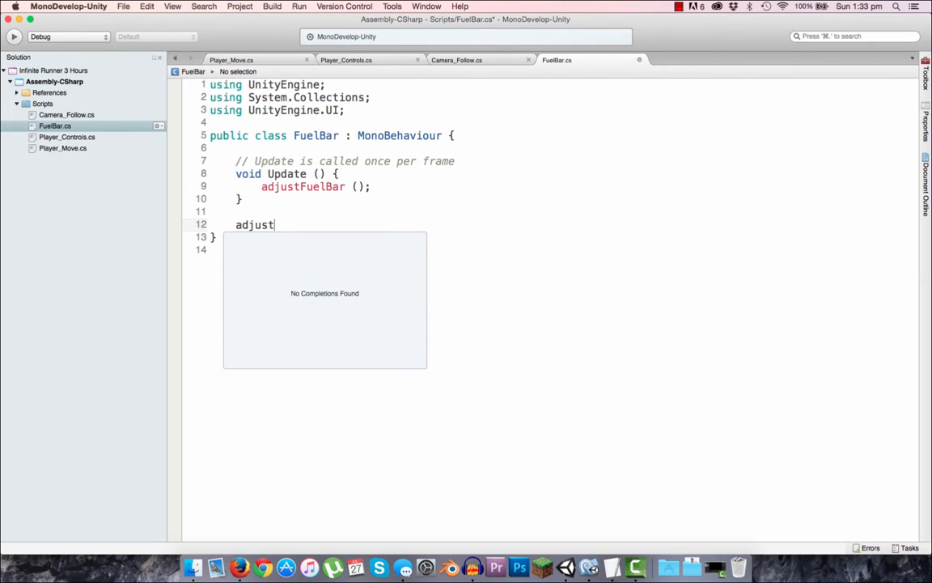
type("FuelBar(){")
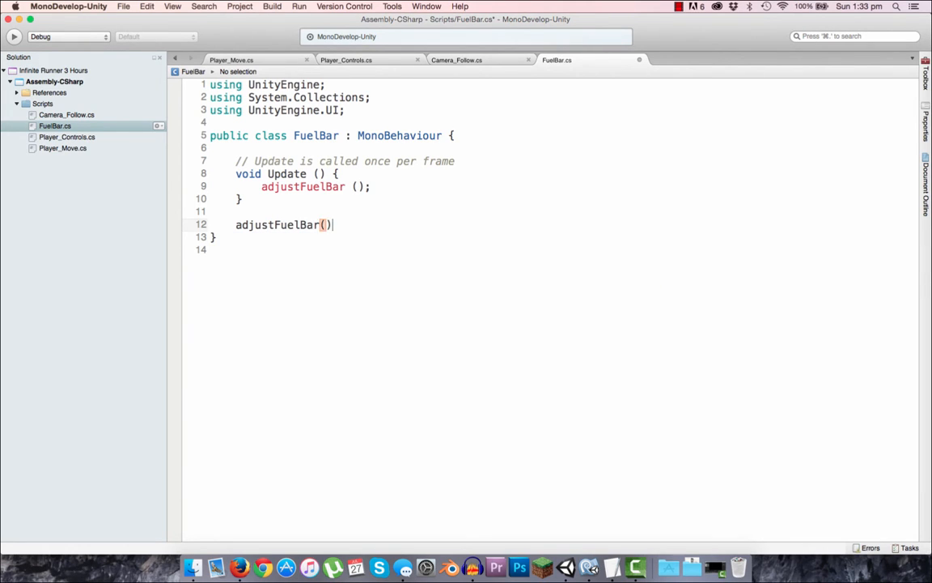
key("Return")
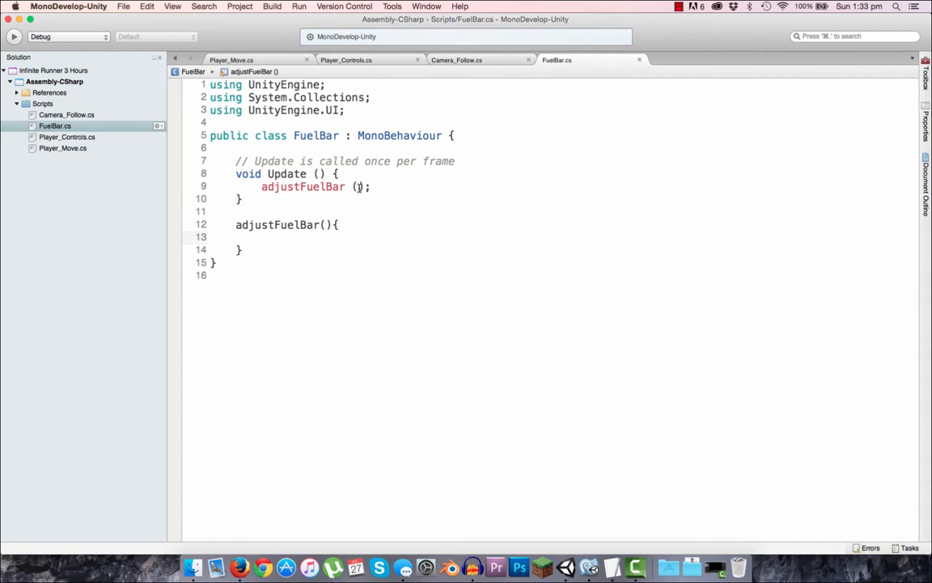
- Declare the adjustFuelBar method as void, with a space before its parentheses, and save the script
left_click(320, 225)
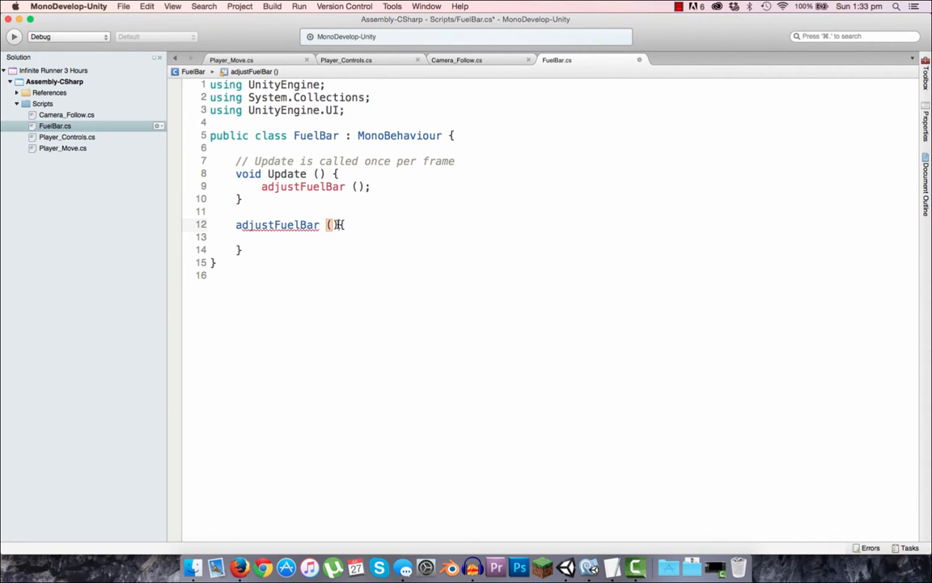
key("BackSpace")
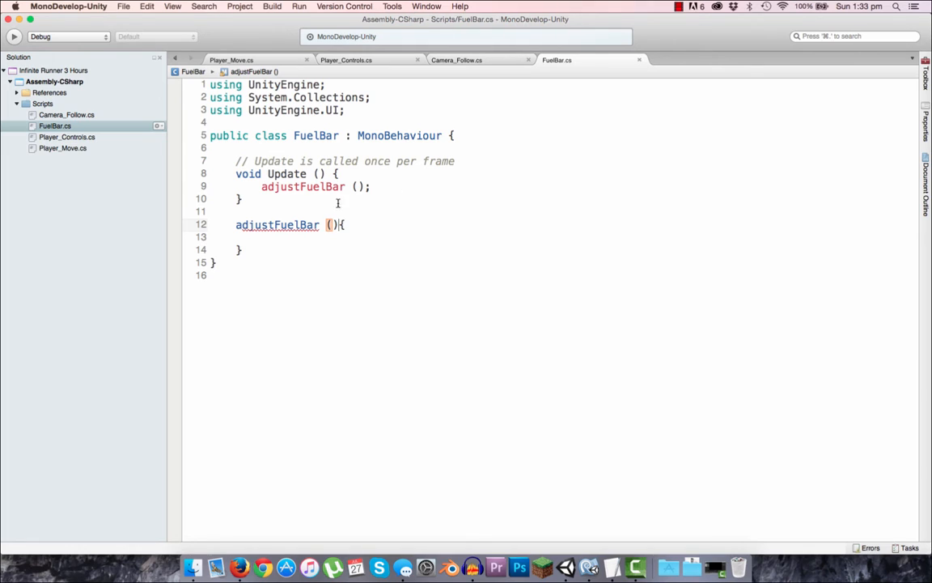
left_click(235, 225)
type("void")
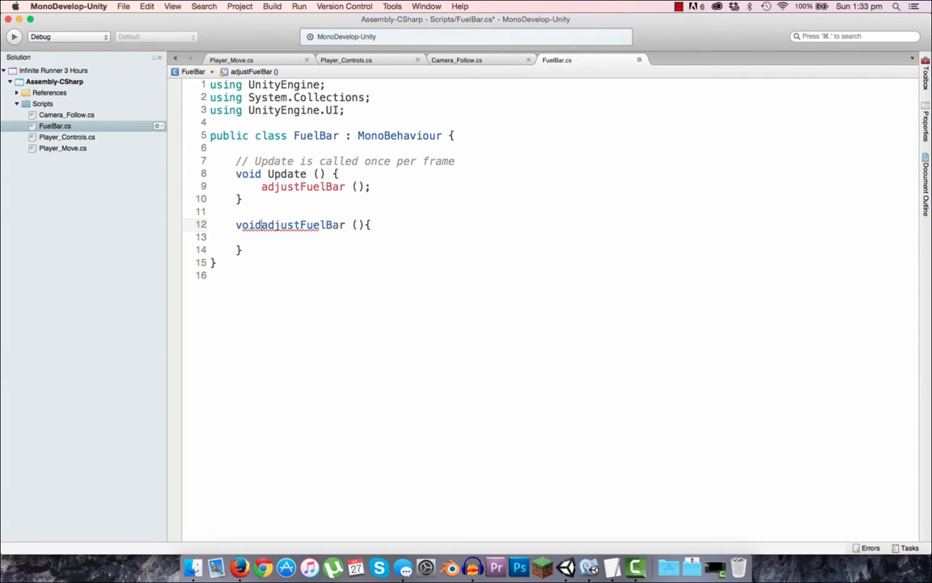
key("super+s")
left_click(296, 246)
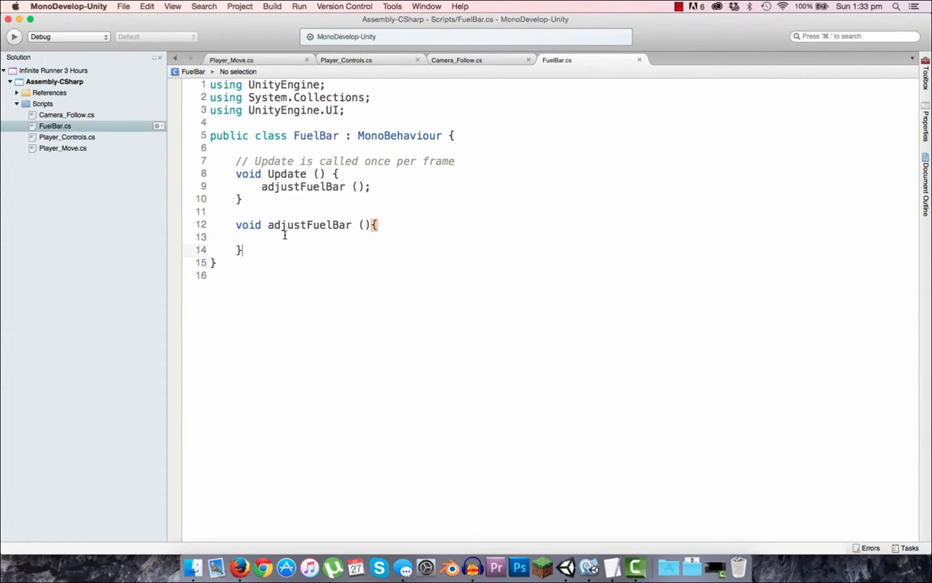
- Inside adjustFuelBar, add an empty if block with the condition "Player_Controls.jetPackFuel > 0.001"
left_click(285, 235)
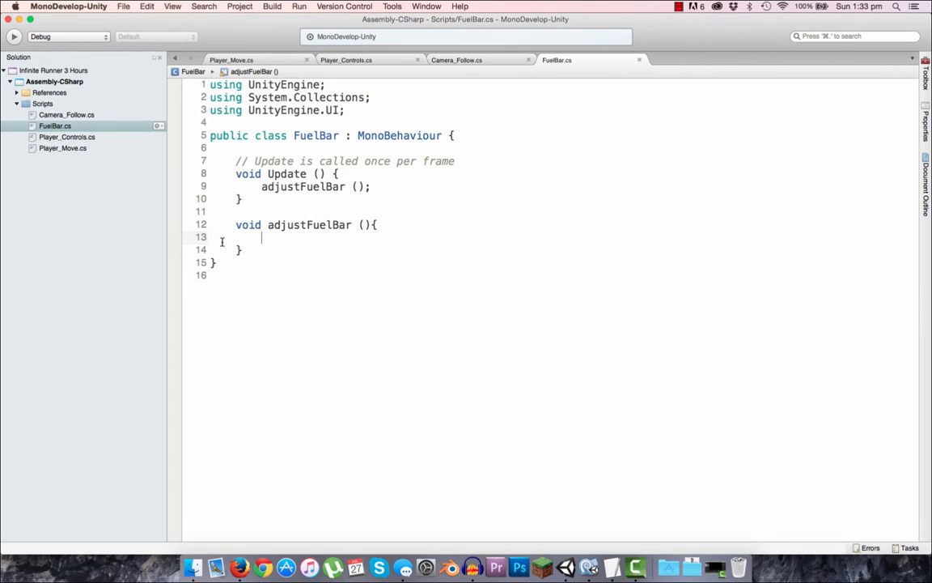
type("if (")
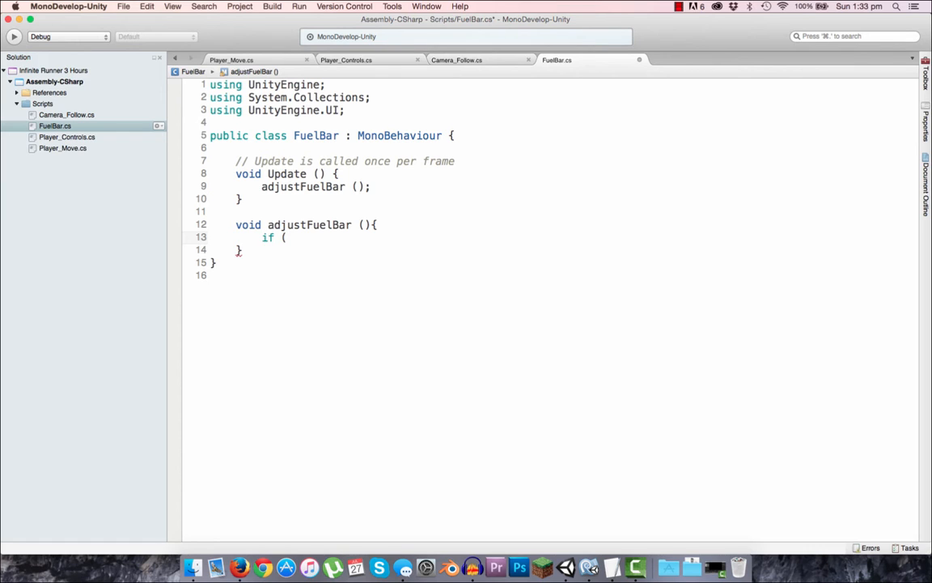
type("Pla")
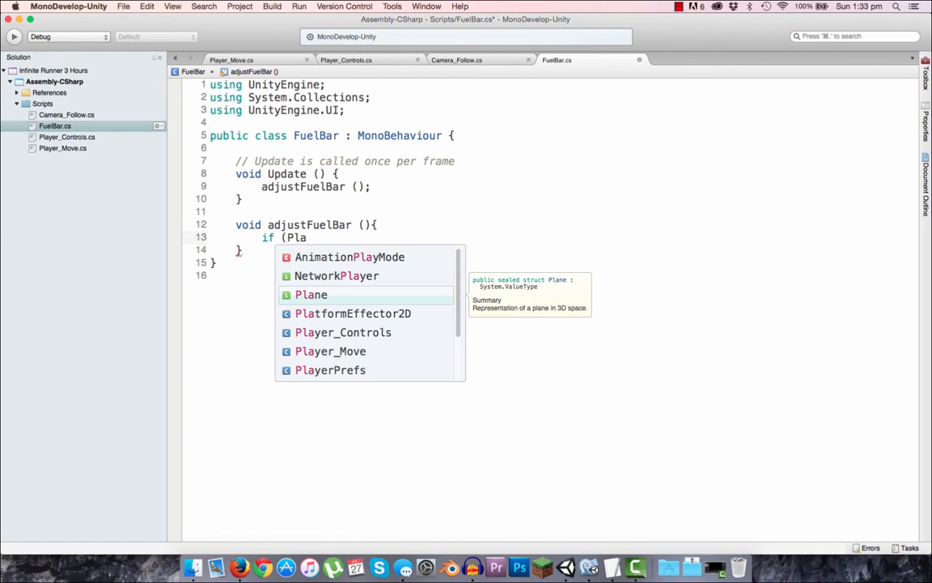
type("yer")
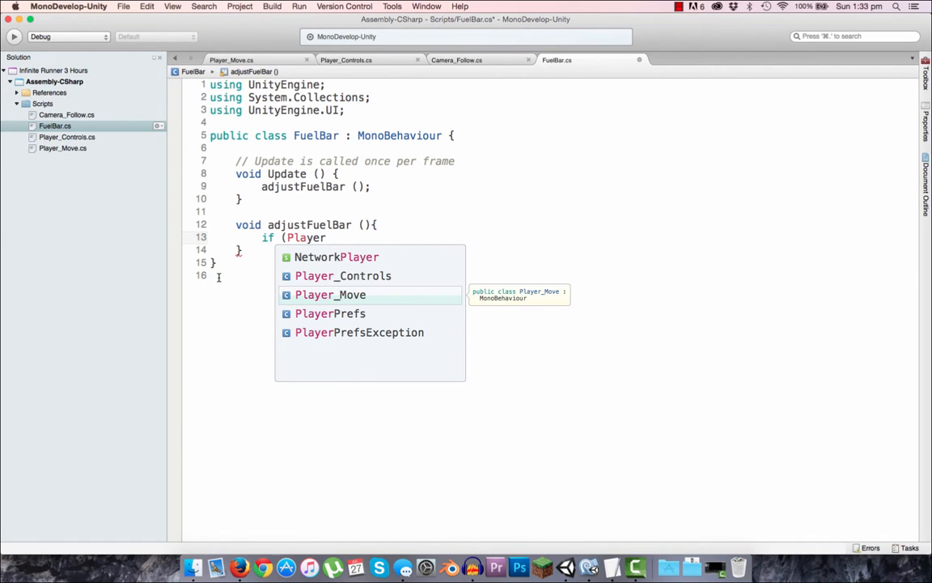
double_click(333, 275)
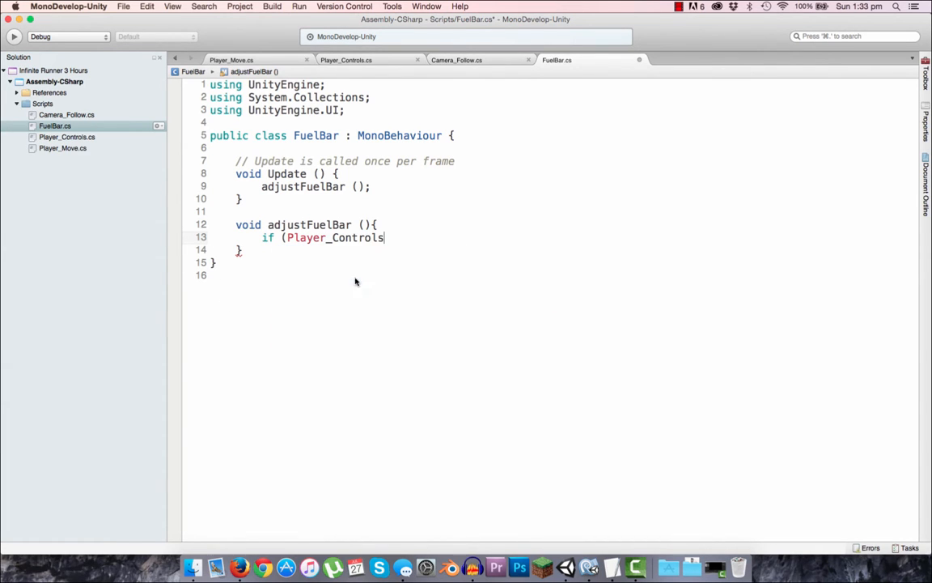
type(".")
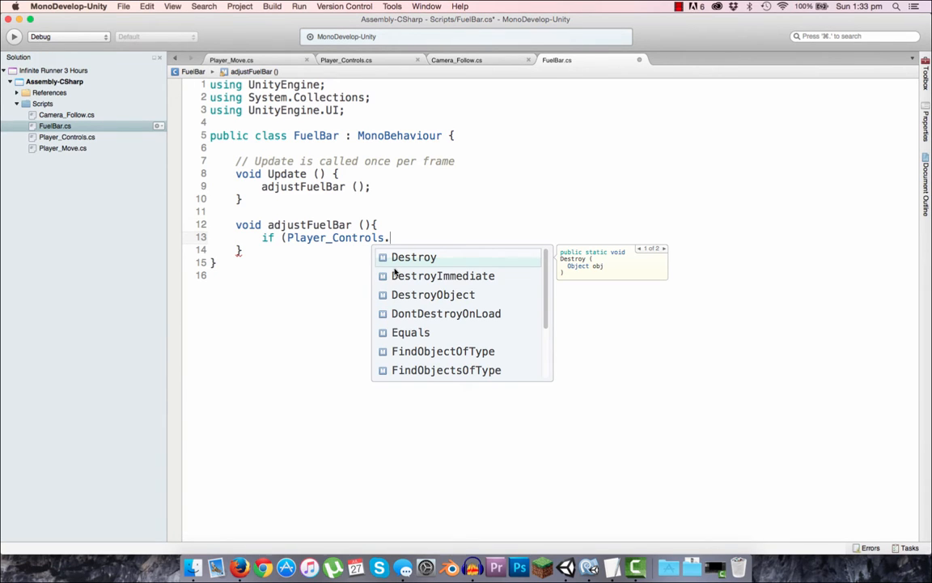
type("jet")
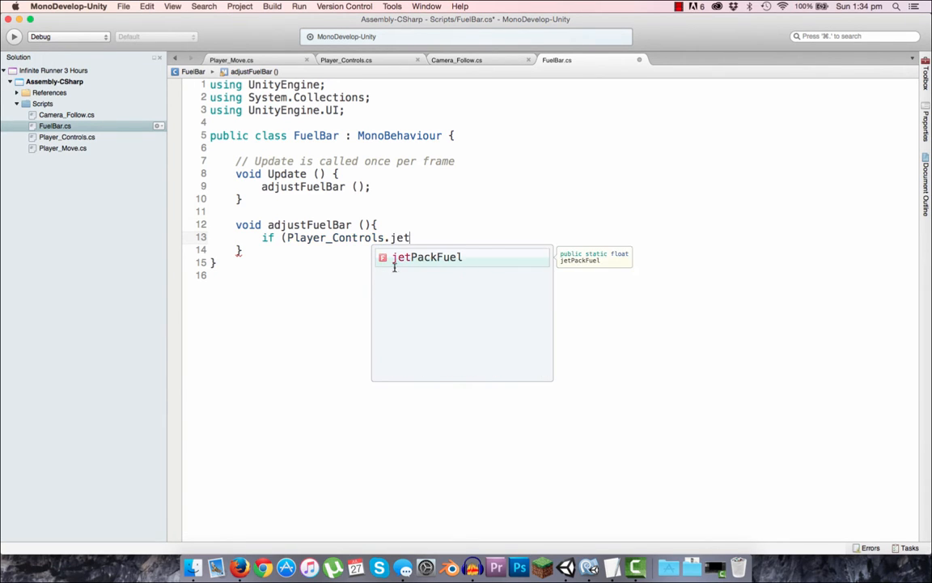
double_click(424, 257)
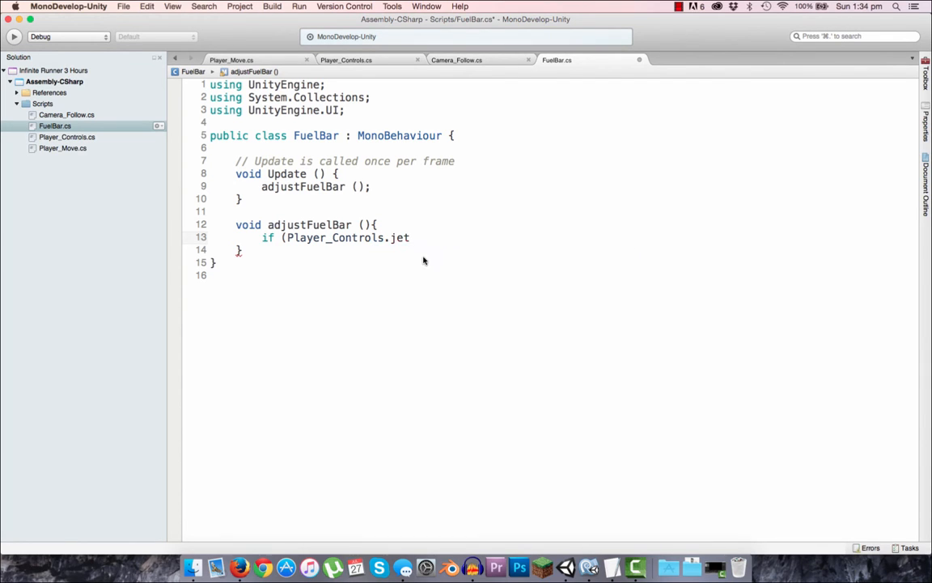
type("> 0.001) {")
key("Return")
type("}")
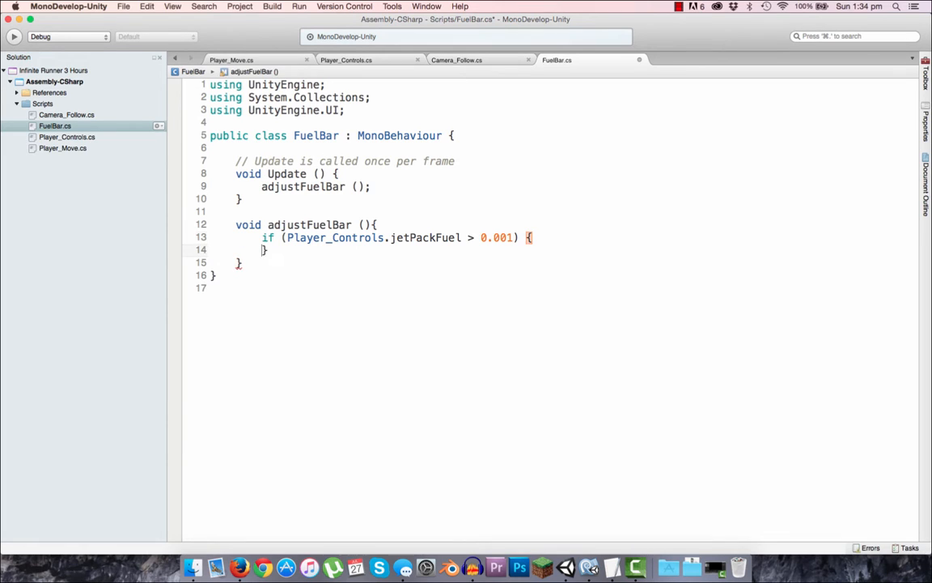
key("Left")
key("Return")
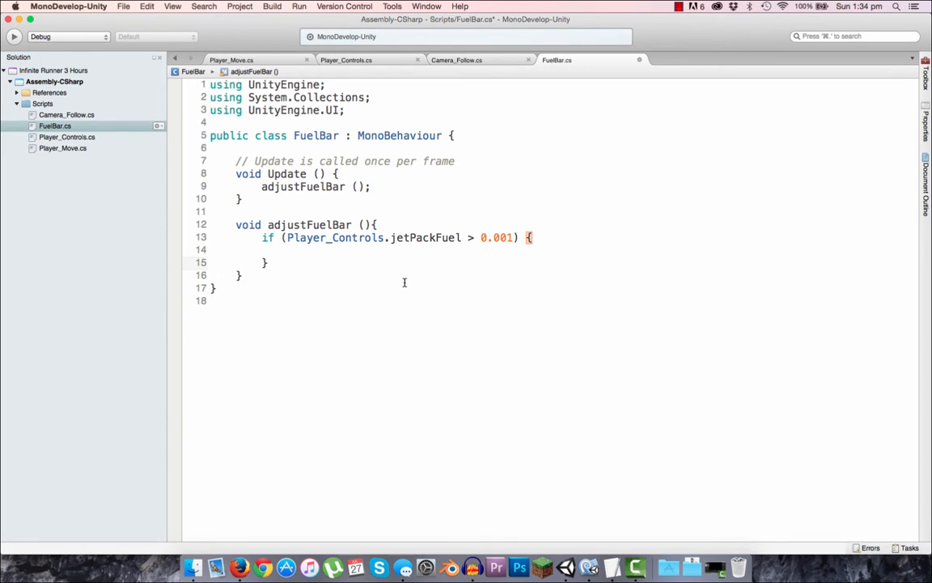
- Inside the if block, begin the assignment "gameObject.transform.localScale = new Vector3 ("
left_click(348, 247)
key("Tab")
type("game")
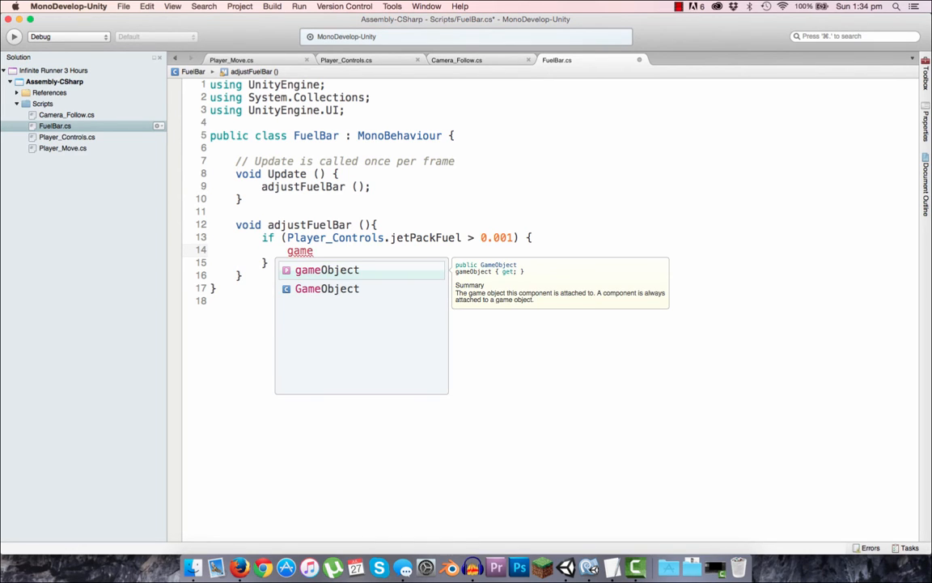
type("Object.transform.loca")
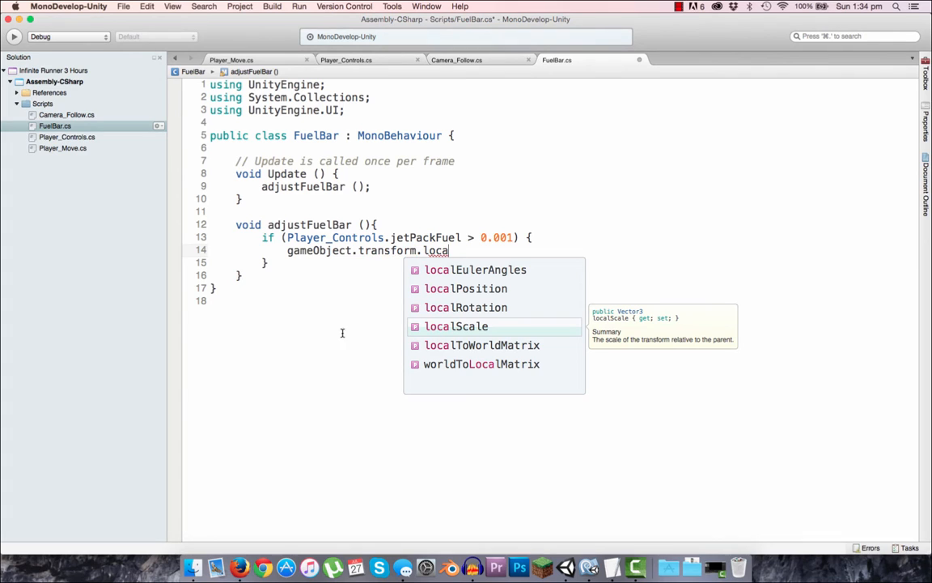
double_click(452, 327)
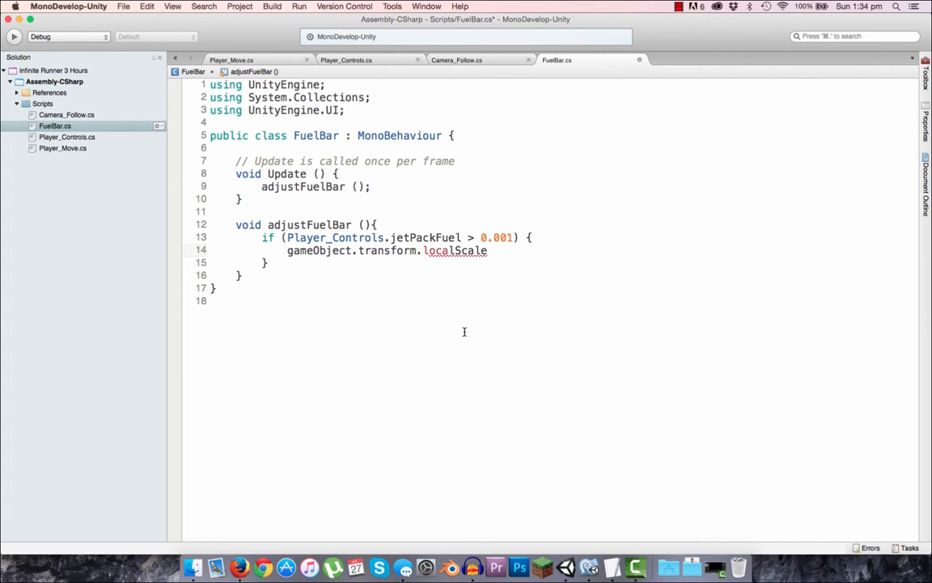
type("= new Vector3(")
key("BackSpace")
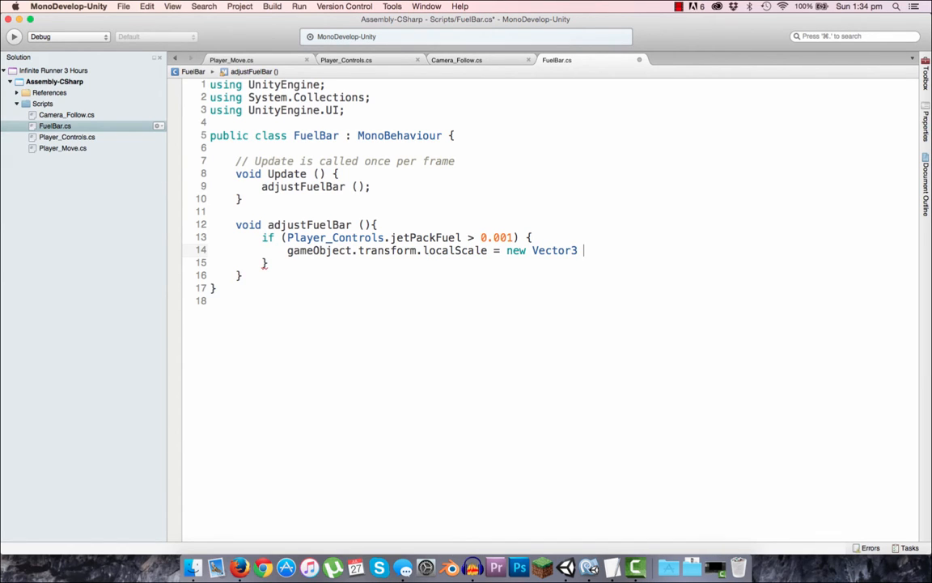
type("(")
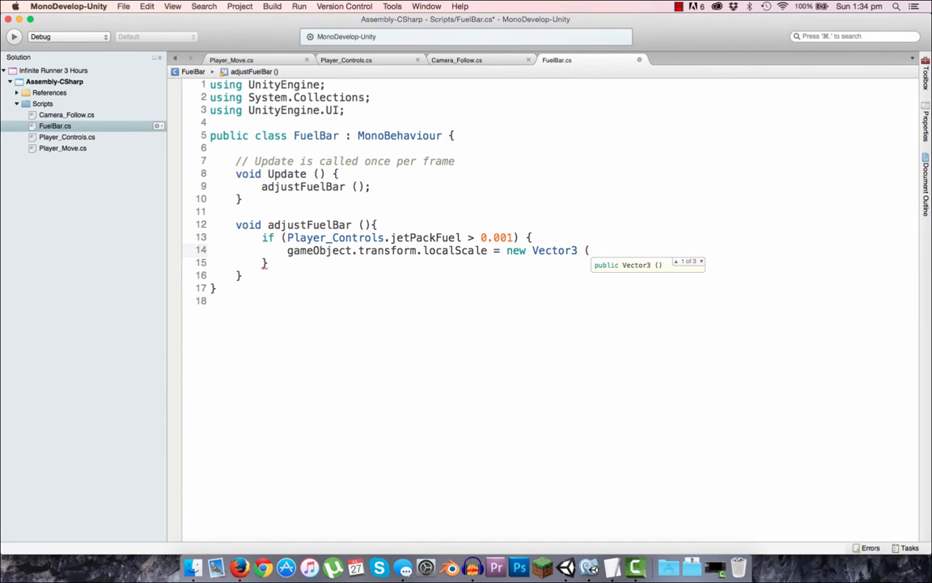
- Complete the Vector3 with the arguments "Player_Controls.jetPackFuel, 1, 1);" and save the script
type("pla")
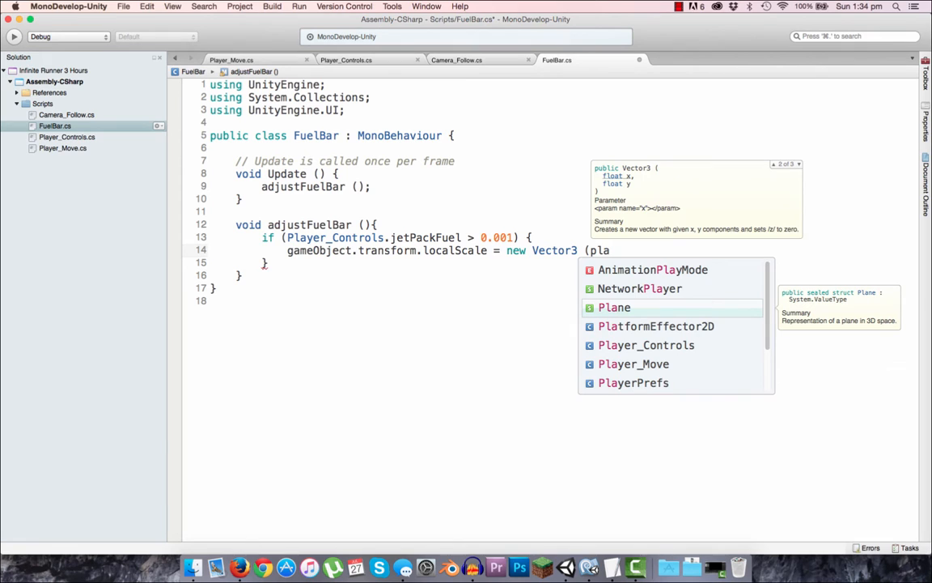
type("er")
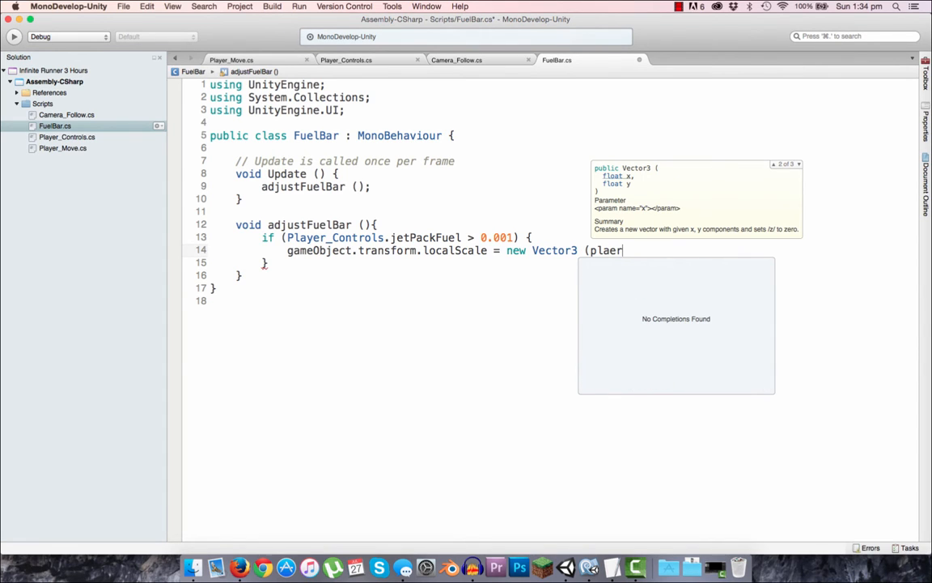
key("BackSpace")
key("BackSpace")
type("yer")
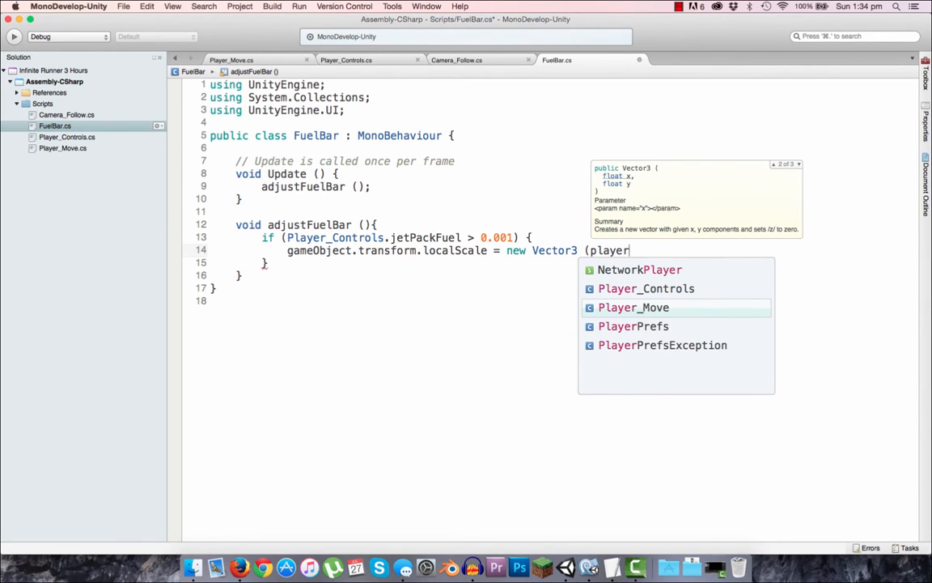
type("_con")
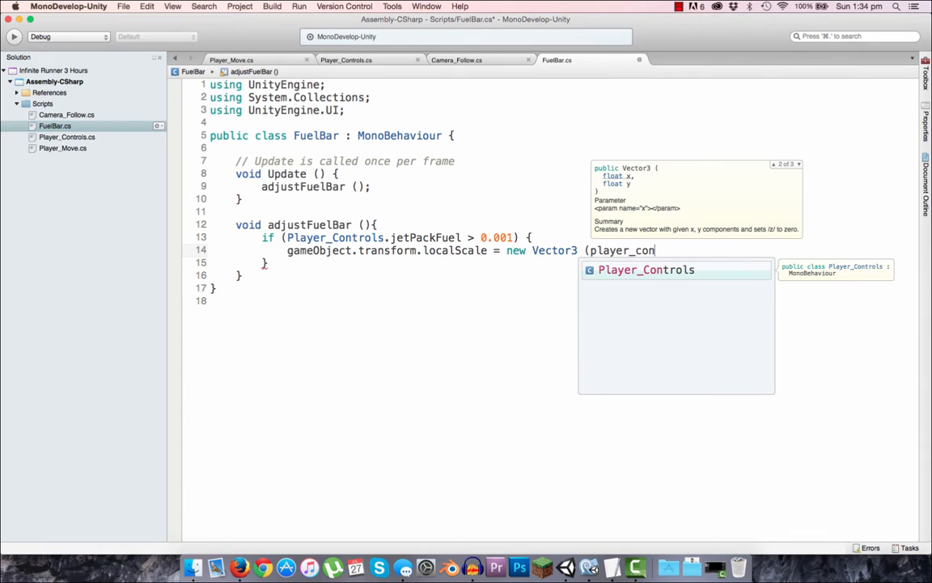
type(".je")
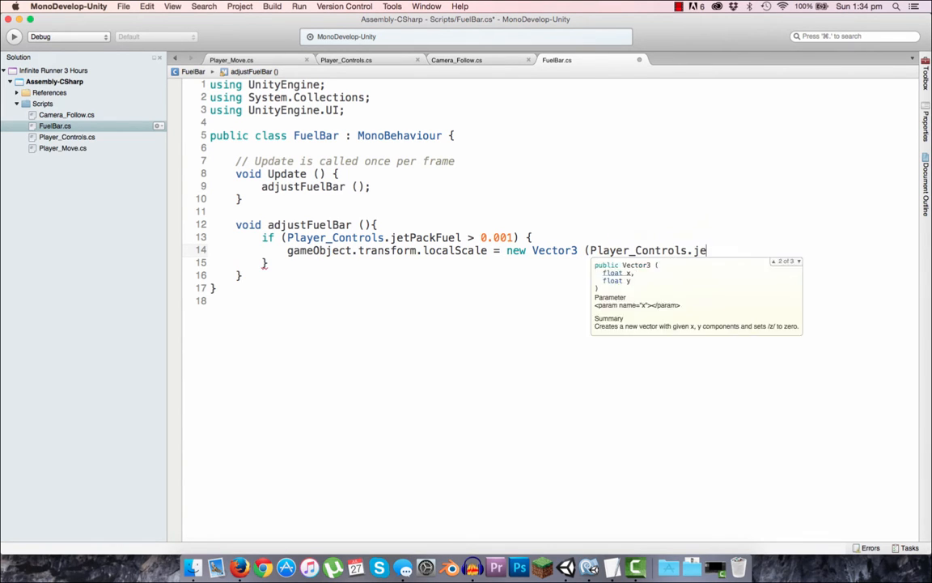
type("tPackFuel, ")
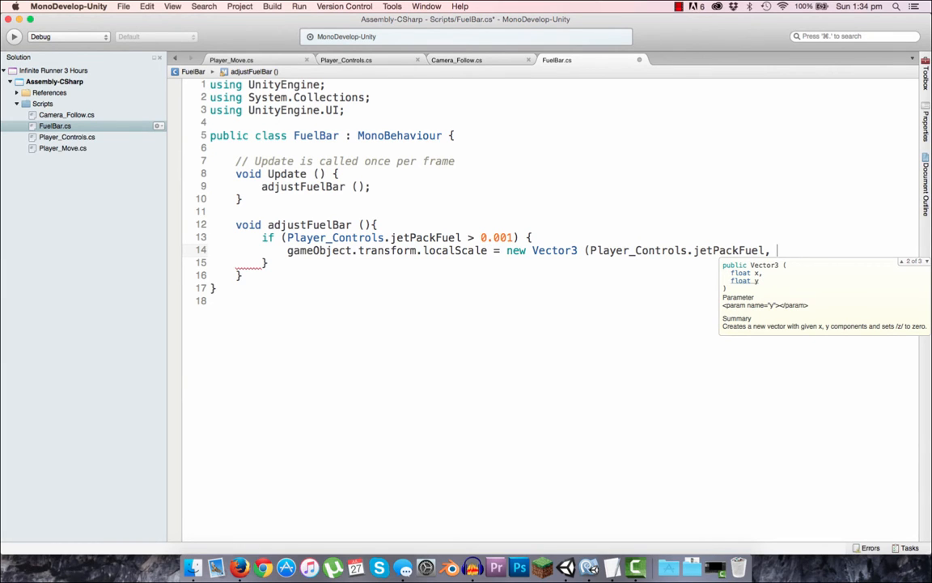
type("1,")
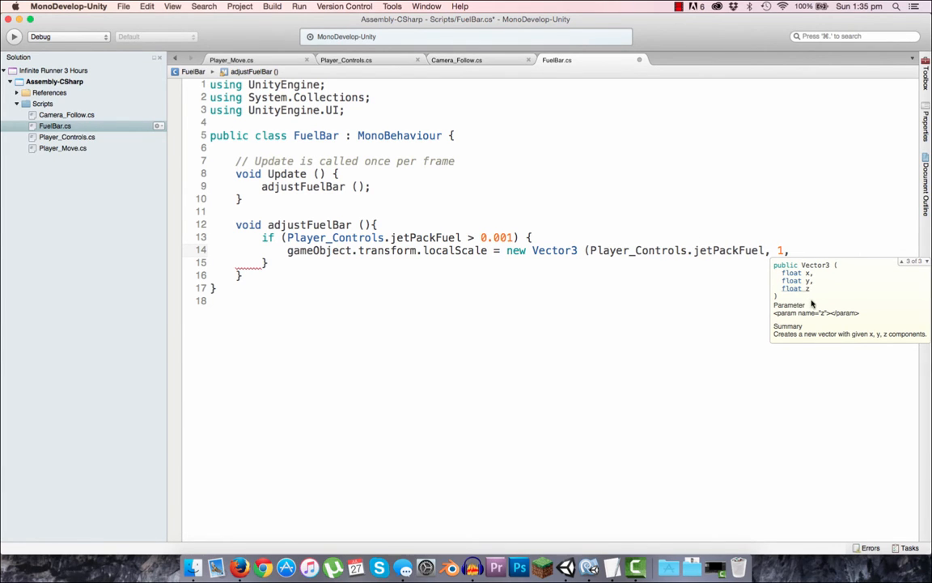
type("1)")
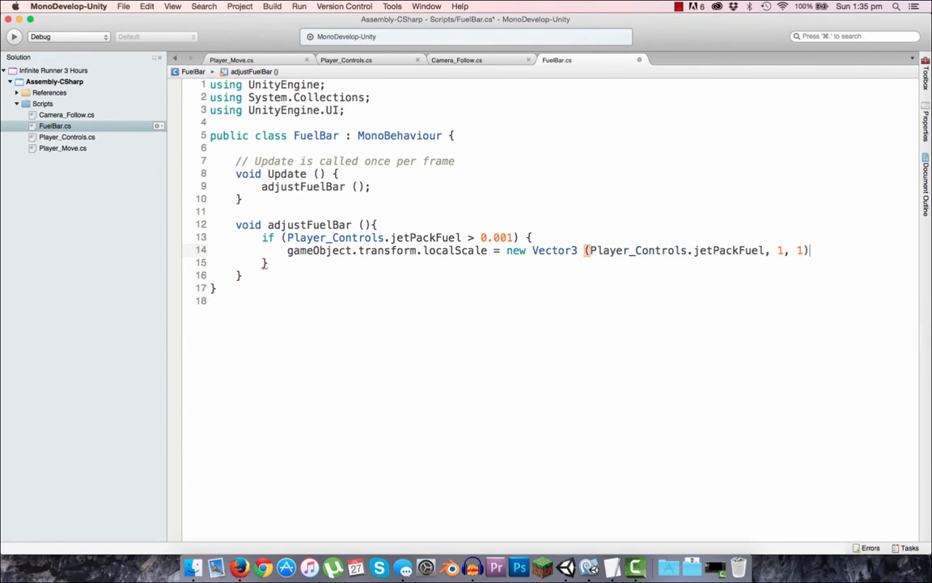
type(";")
key("super+s")
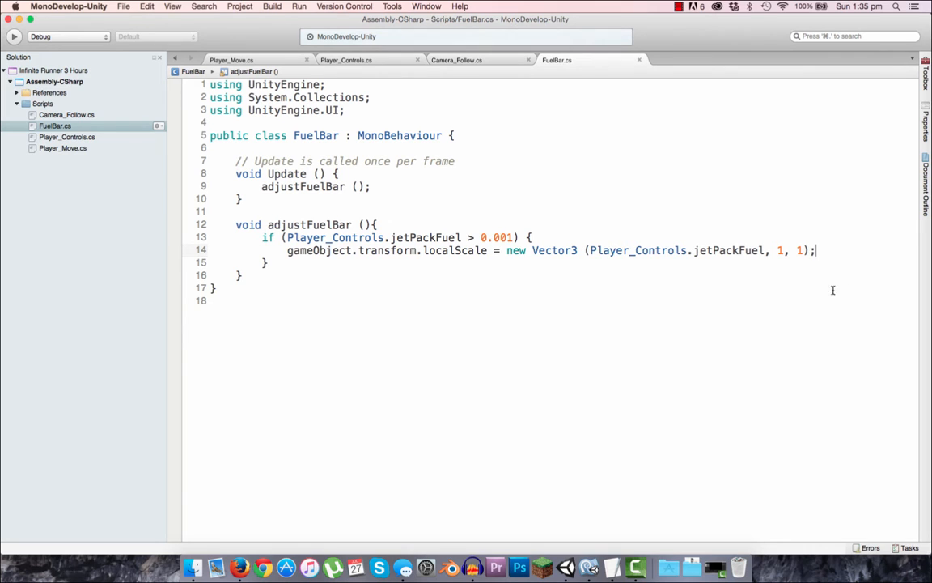
- Switch to Unity, widen the Game view against the Scene view, and open the project's top-level Assets folder
left_click(570, 566)
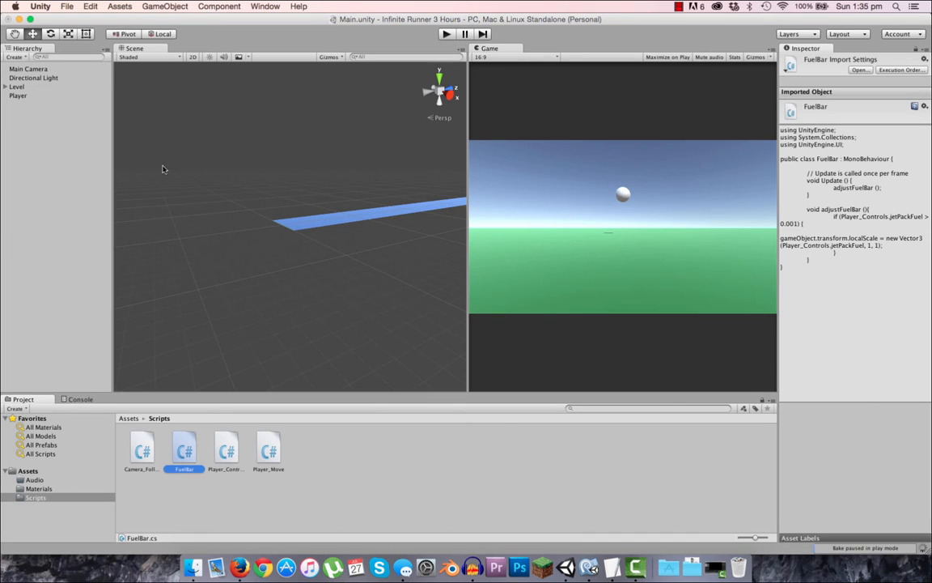
left_click(444, 168)
left_click_drag(467, 153, 444, 150)
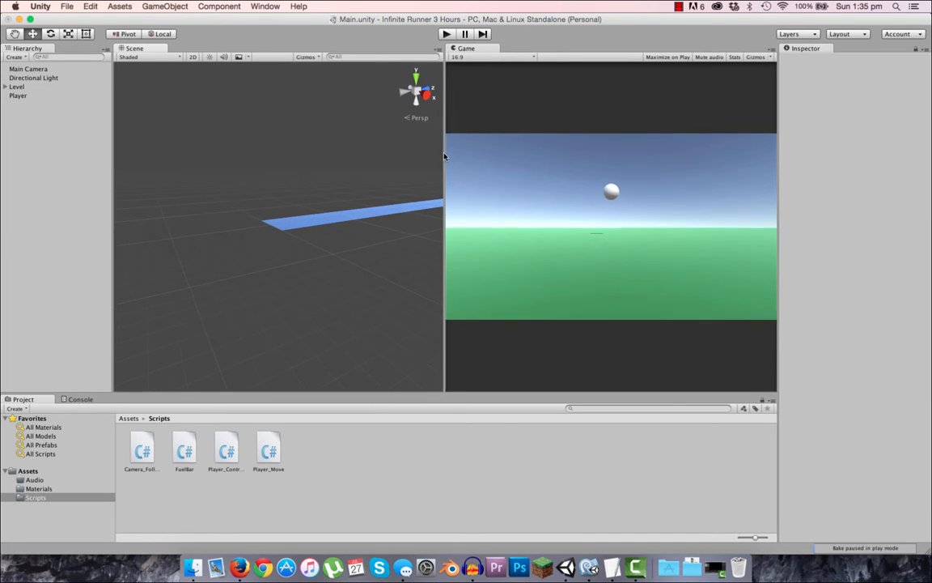
left_click(129, 418)
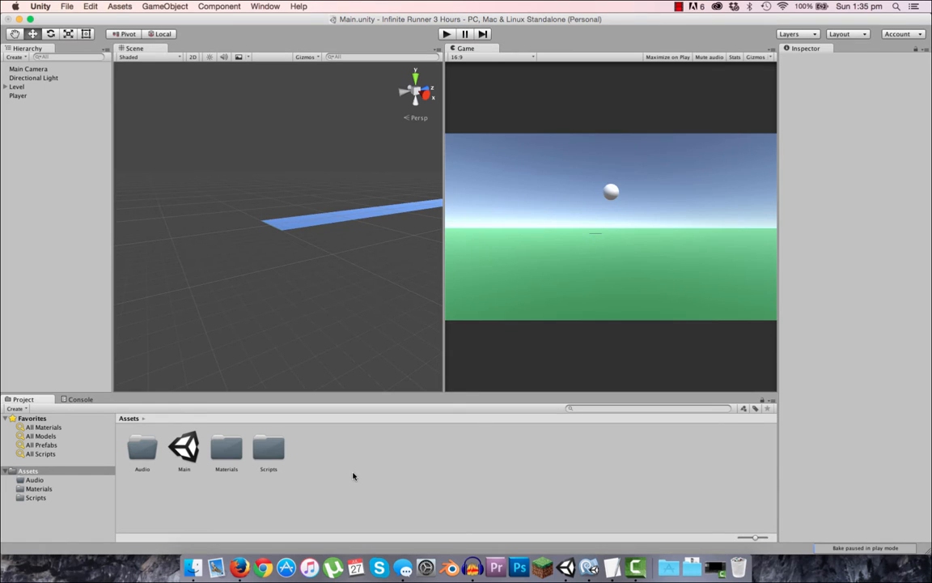
- Add a UI Panel to the scene, then frame its Canvas and view it from the front in the Scene view
left_click(161, 5)
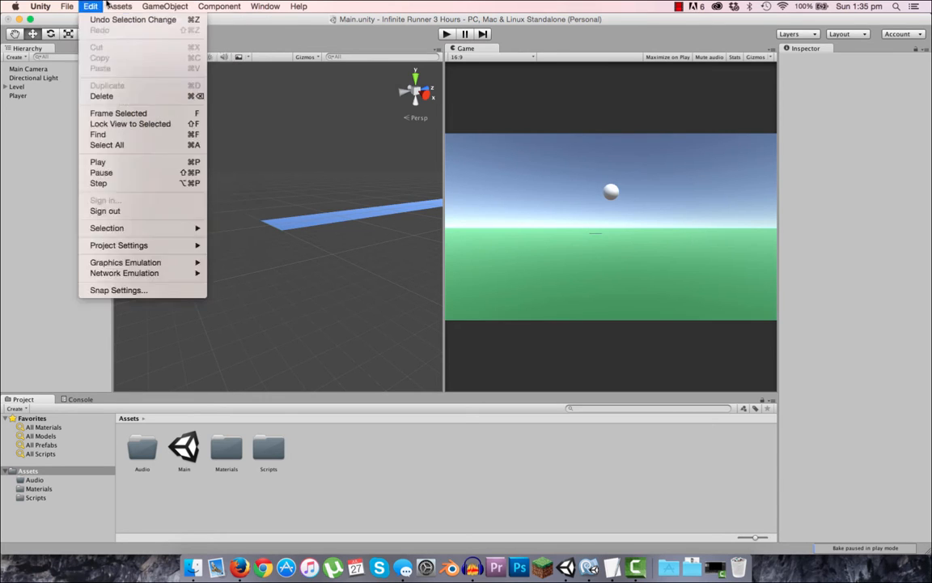
mouse_move(162, 83)
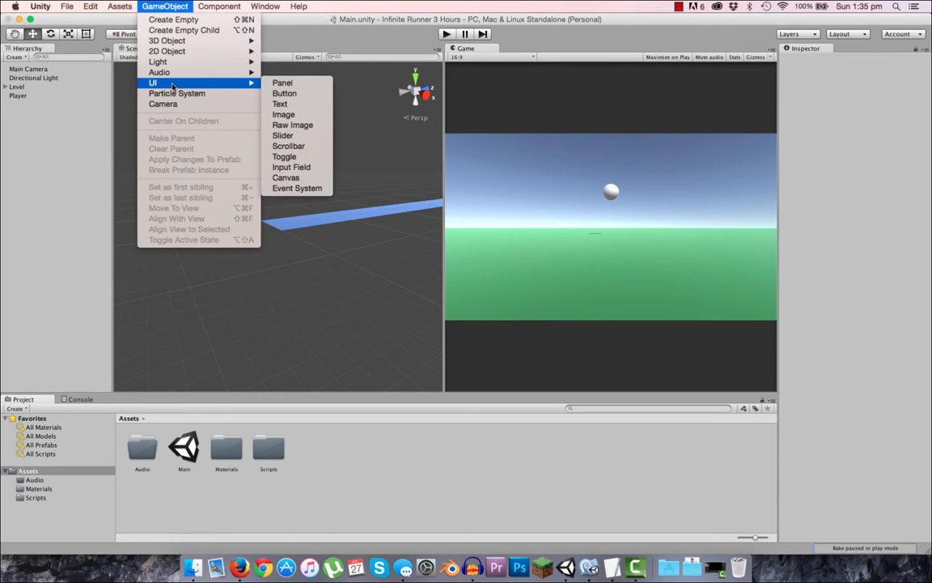
left_click(281, 83)
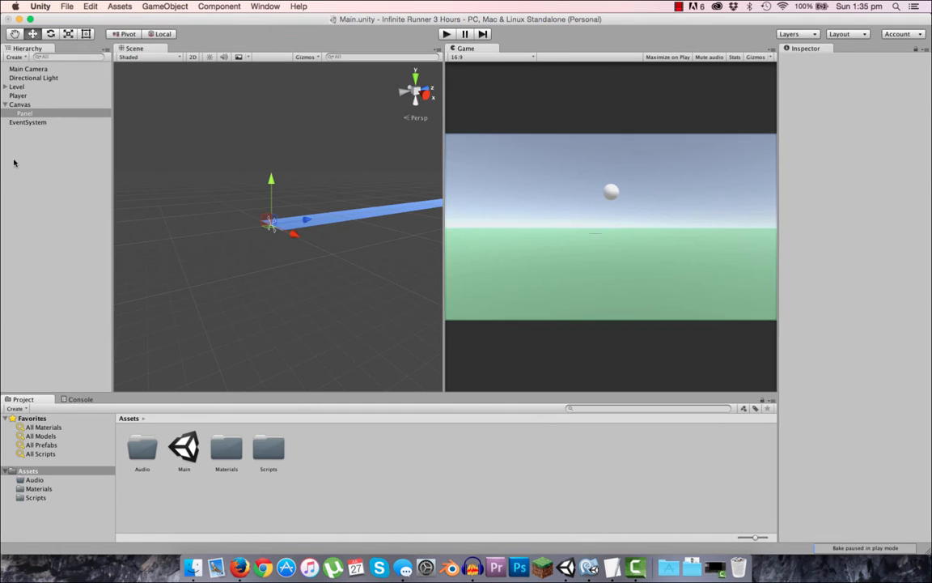
double_click(25, 104)
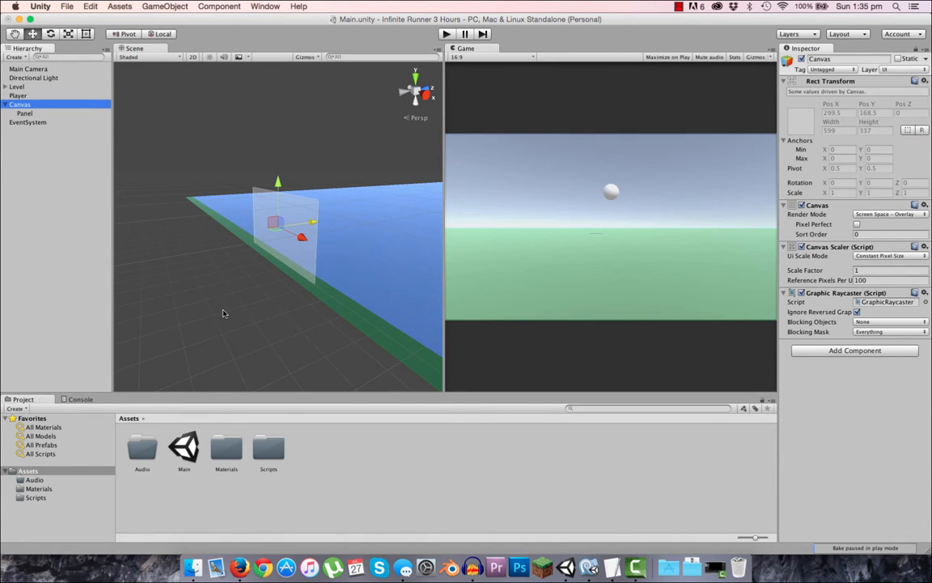
left_click_drag(203, 284, 449, 298, "alt")
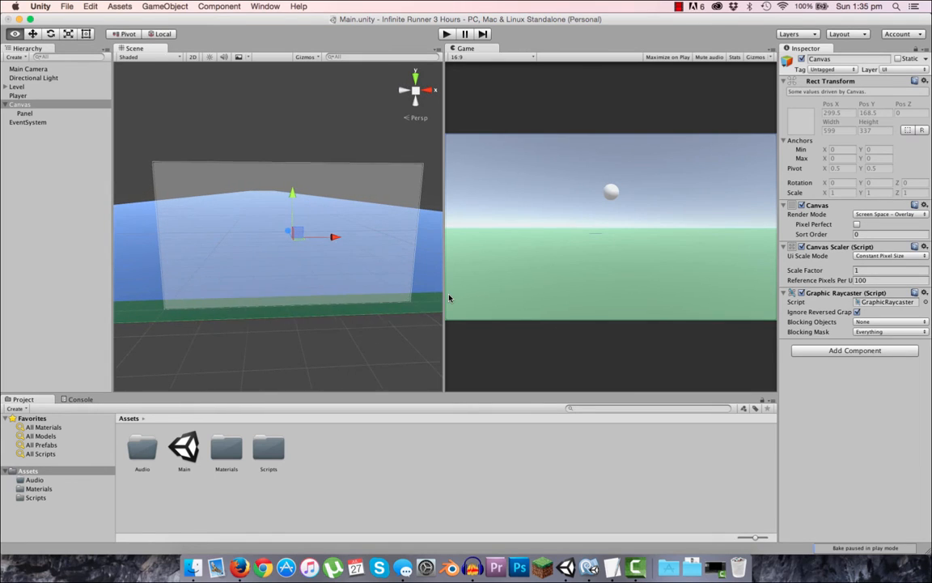
- Rename the Canvas's Panel to FuelBar and select it
left_click(26, 114)
left_click(36, 114)
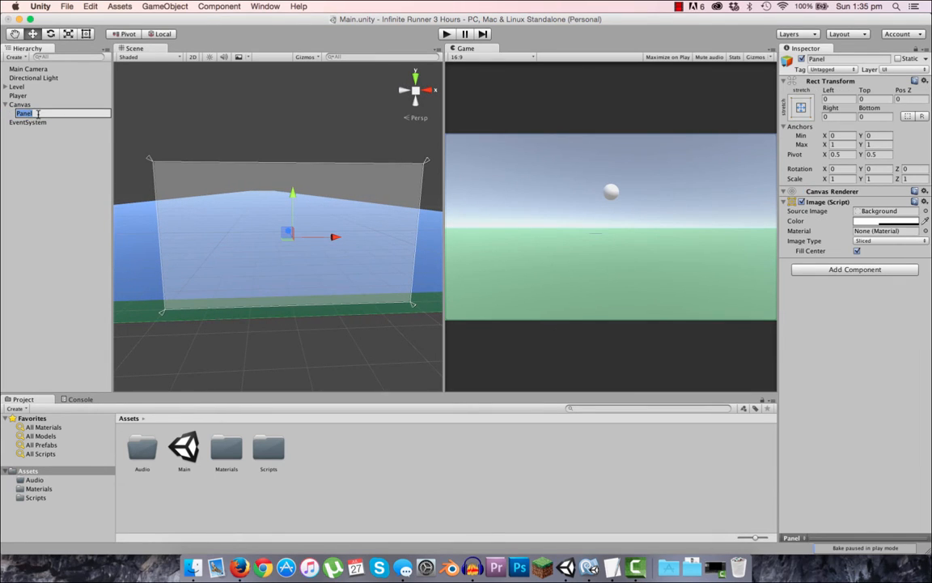
type("FuelBar")
left_click(33, 150)
left_click(27, 106)
left_click(29, 114)
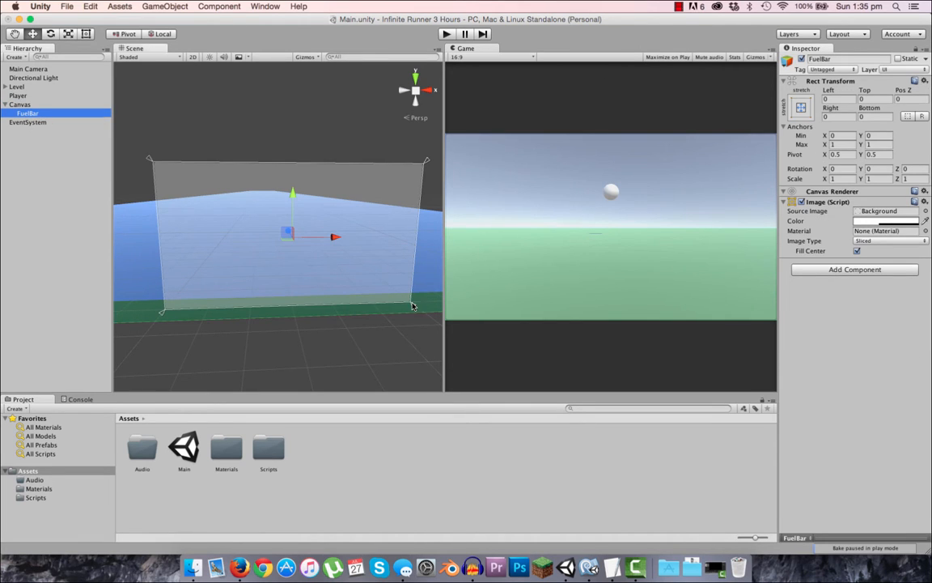
- Anchor the FuelBar to the top center of the canvas, setting its pivot and position along with the anchors
mouse_move(413, 304)
left_mouse_down()
mouse_move(419, 259)
mouse_move(414, 305)
left_mouse_up()
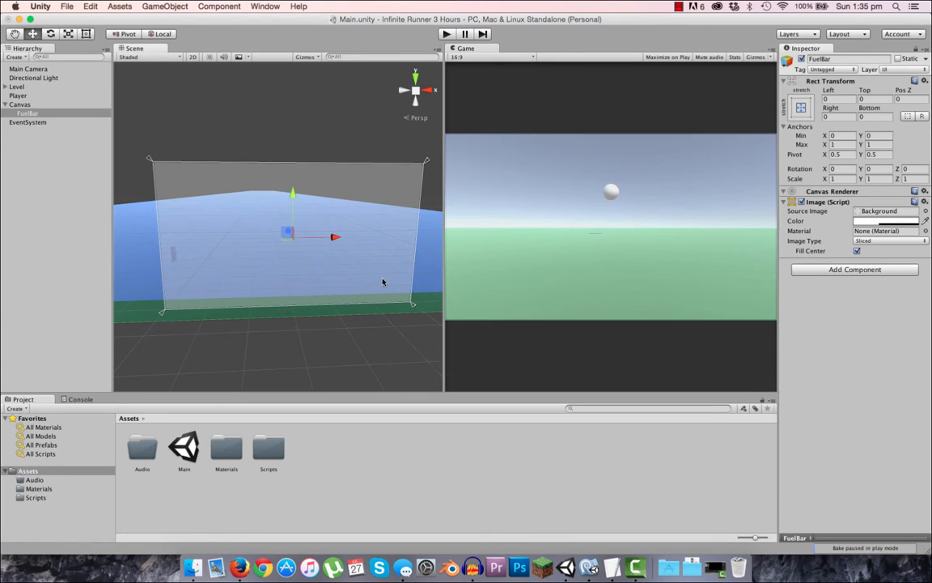
left_click(801, 108)
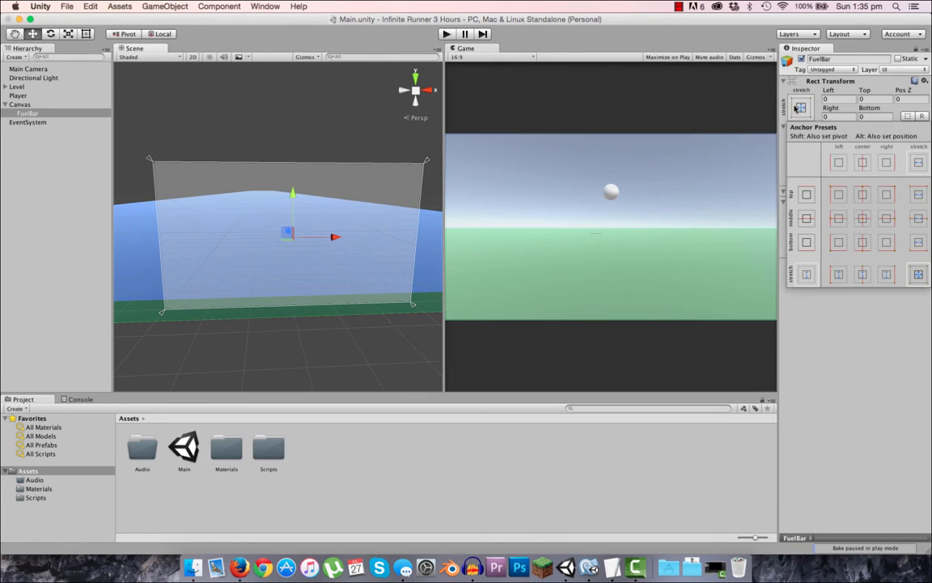
left_click(863, 196, "alt+shift")
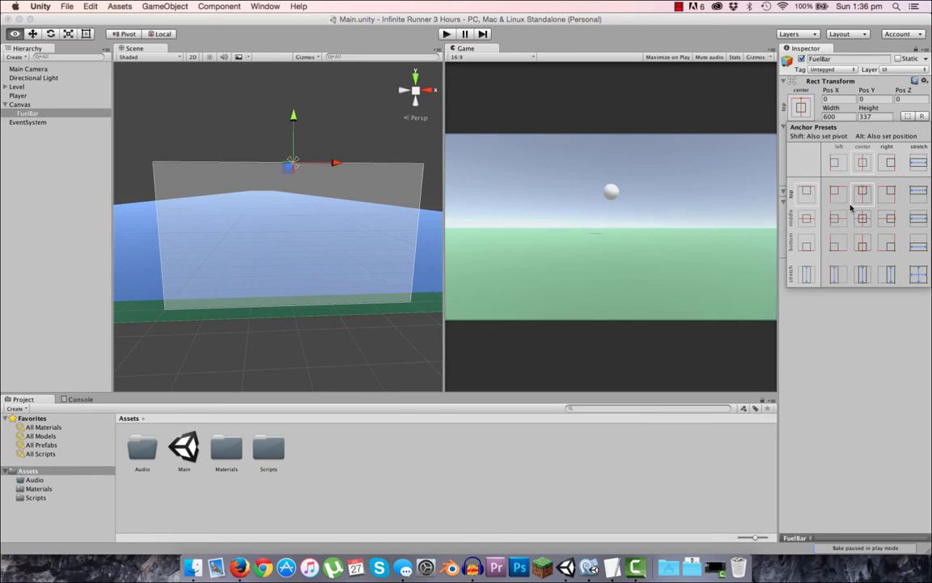
left_click(288, 308)
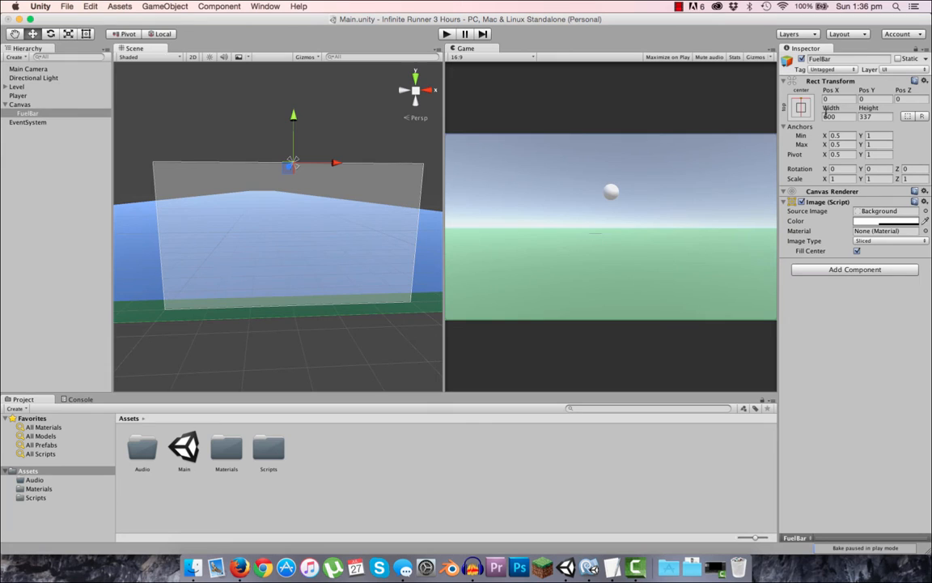
- Resize the FuelBar to about 548.6 wide and 31.3 high, and set its Pos Y to -50
left_click_drag(868, 108, 0, 129)
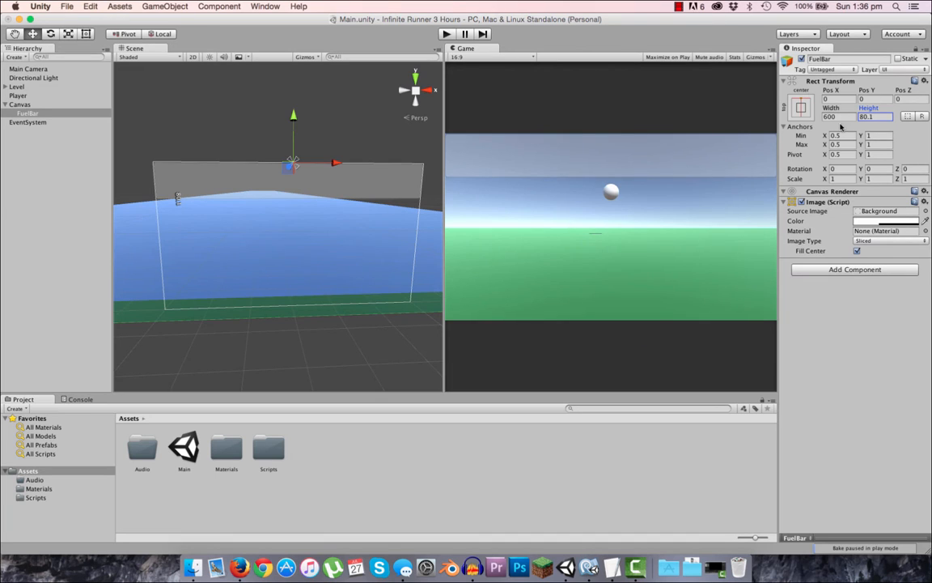
left_click_drag(831, 108, 696, 99)
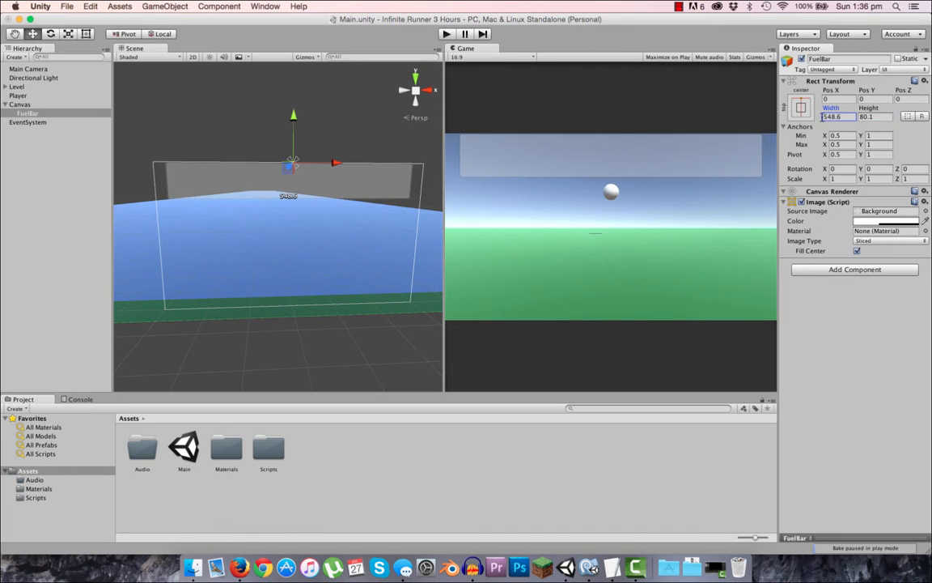
left_click_drag(868, 108, 778, 94)
left_click_drag(863, 99, 895, 101)
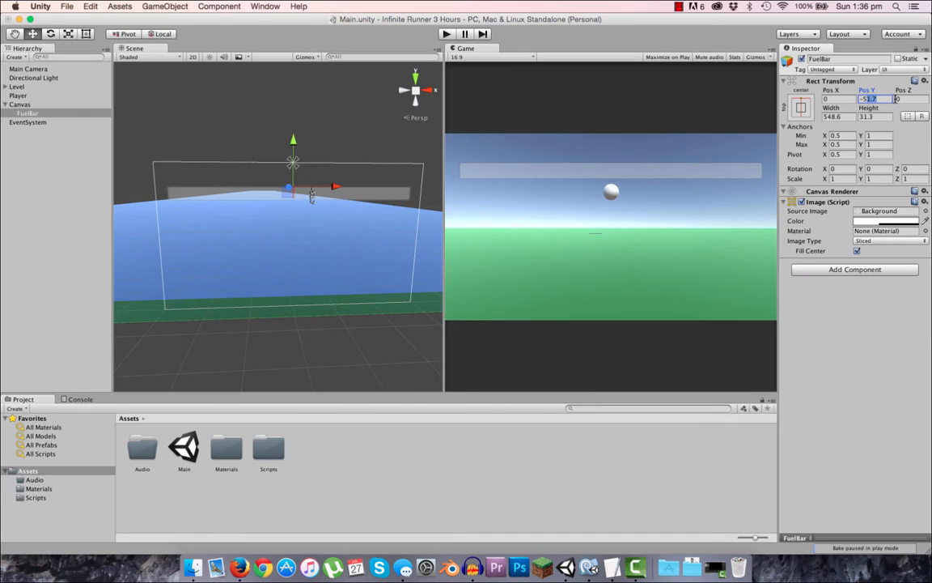
type("-50")
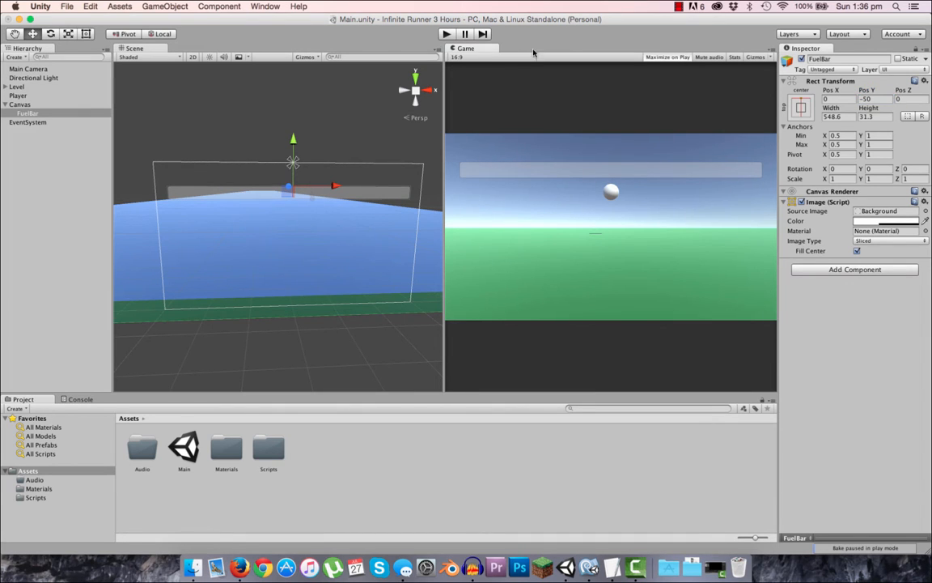
- Run and stop the game to check the fuel bar's size on screen, and review its anchor presets
left_click(446, 34)
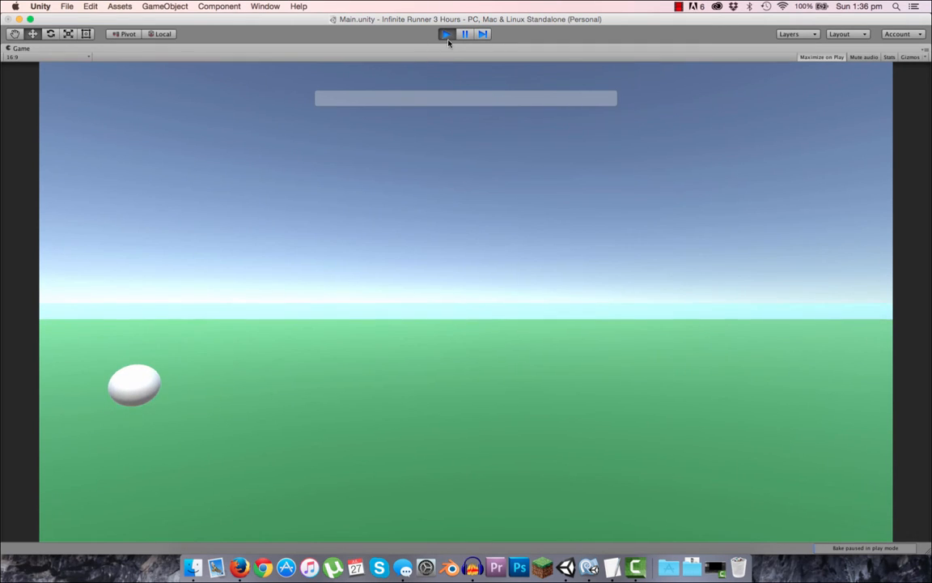
left_click(446, 34)
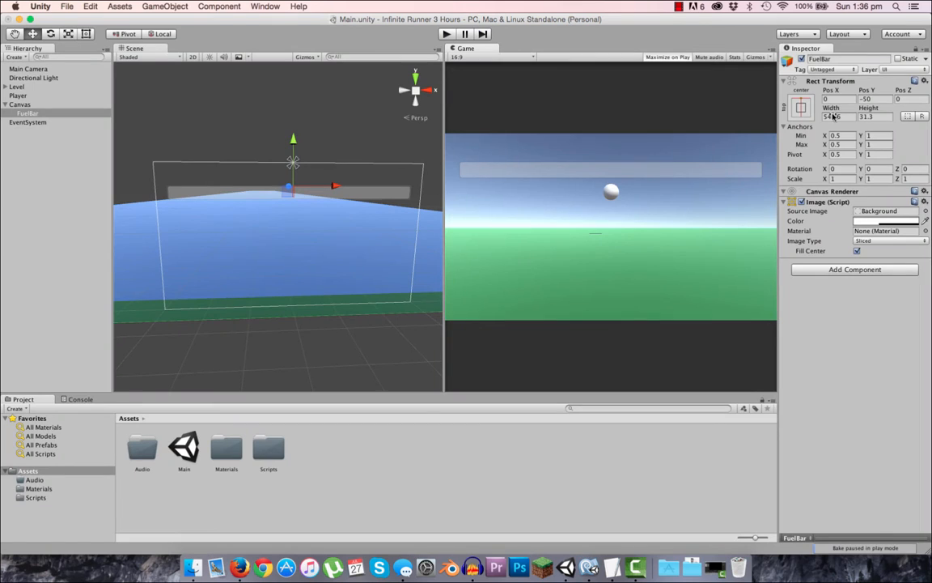
left_click(801, 107)
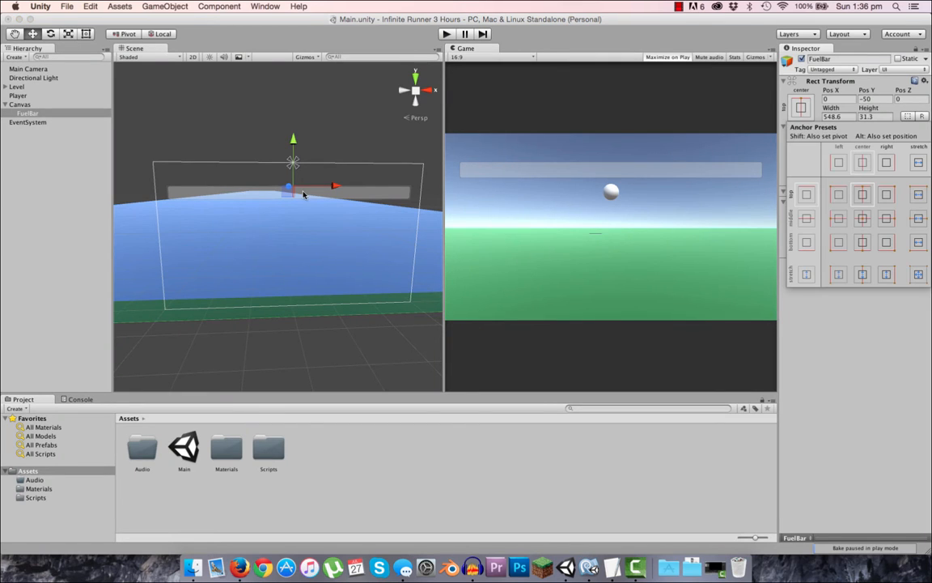
left_click(401, 196)
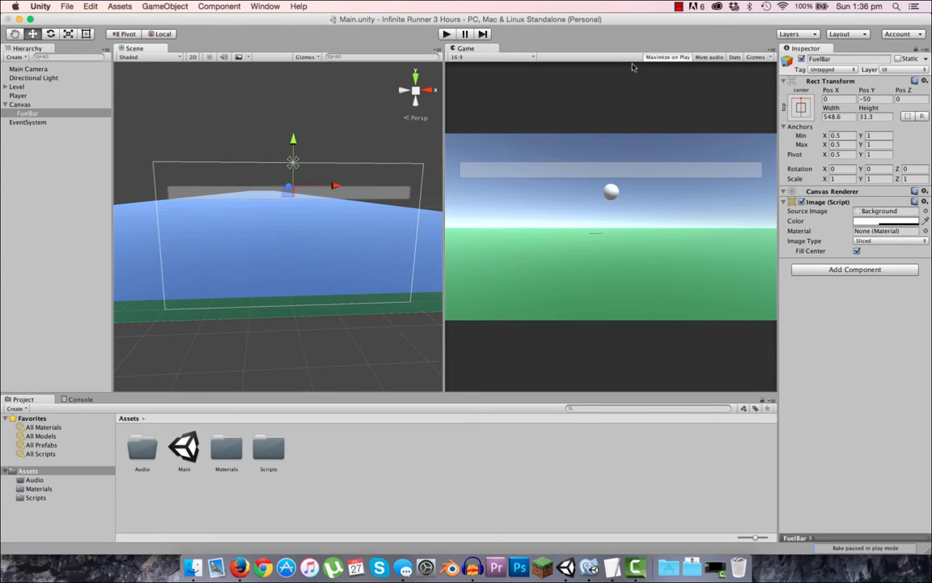
- Widen the FuelBar to about 647 and stretch its anchors horizontally across the top of the canvas
left_click_drag(833, 110, 931, 143)
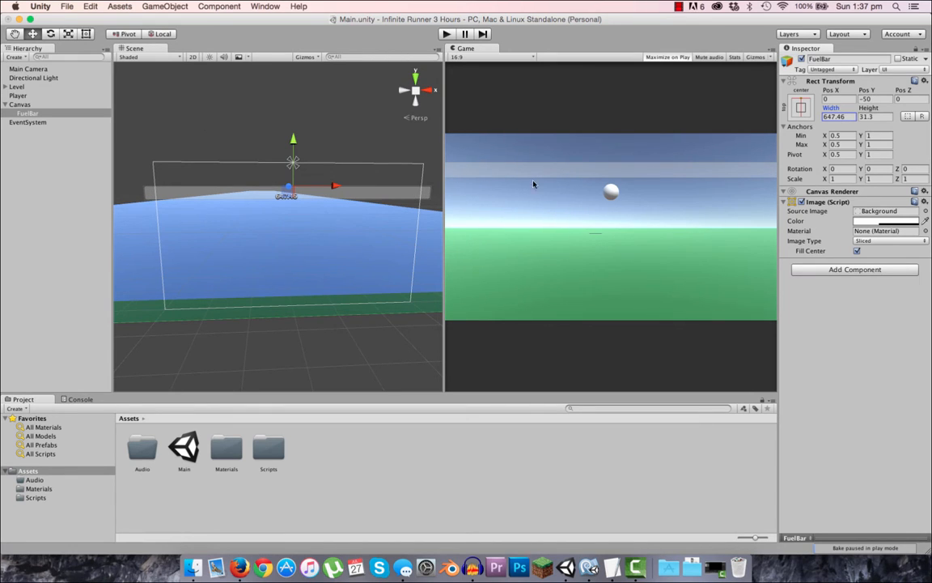
left_click(800, 106)
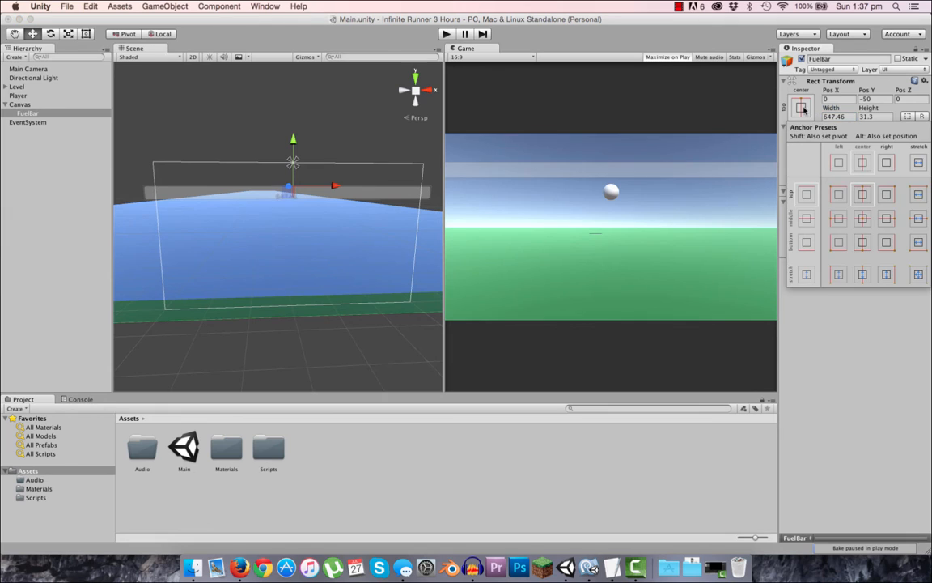
left_click(919, 163)
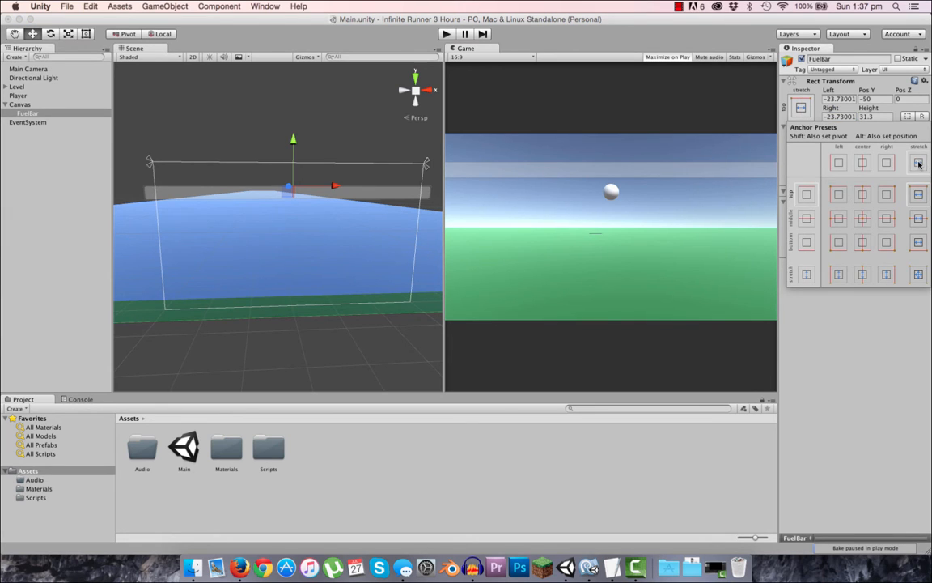
left_click(451, 36)
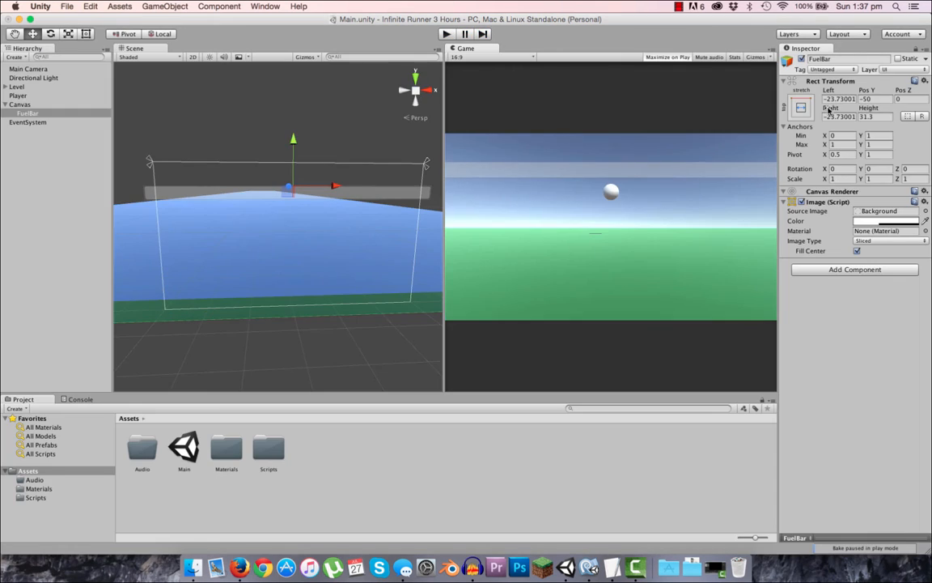
- Set the FuelBar's Right and Left offsets to 0
left_click(839, 116)
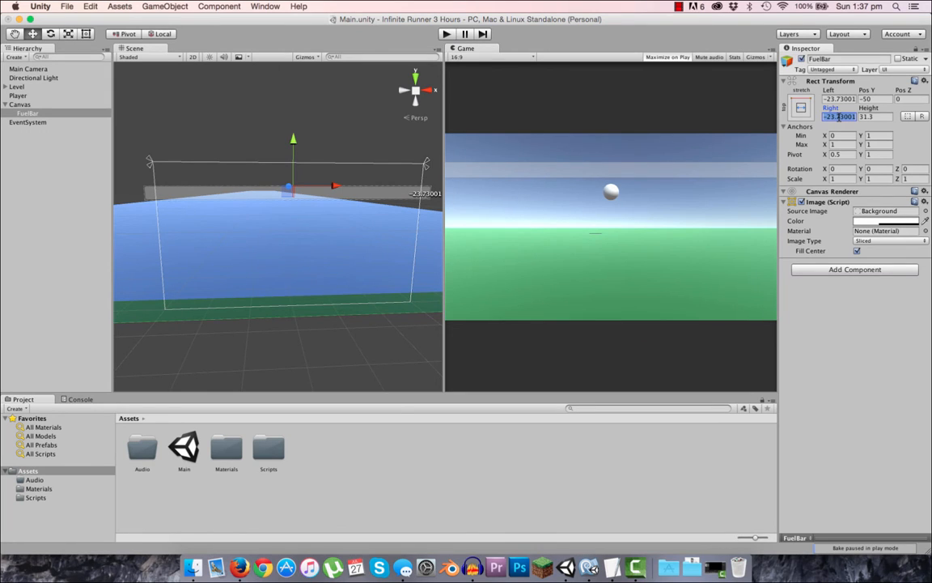
type("-1.49")
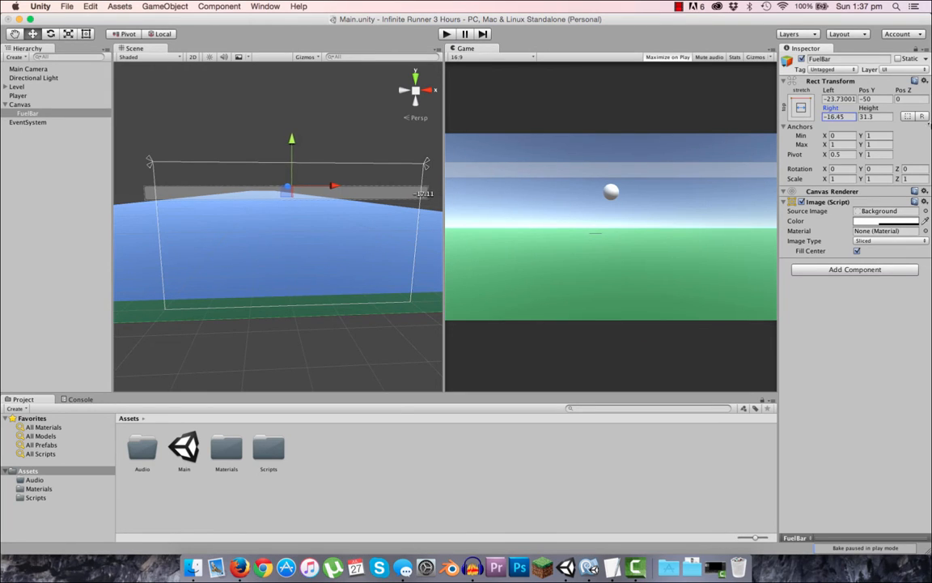
left_click_drag(930, 165, 929, 223)
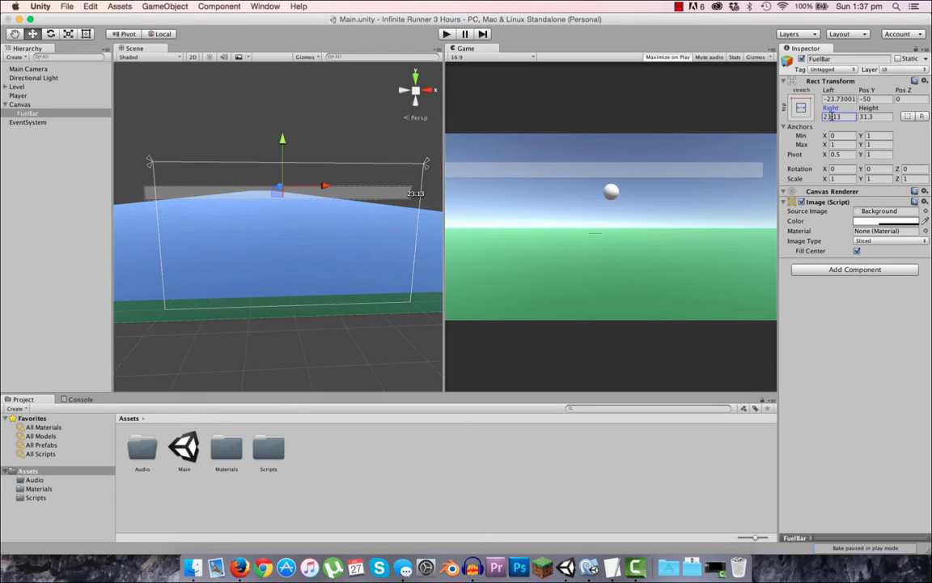
left_click(827, 116)
type("0")
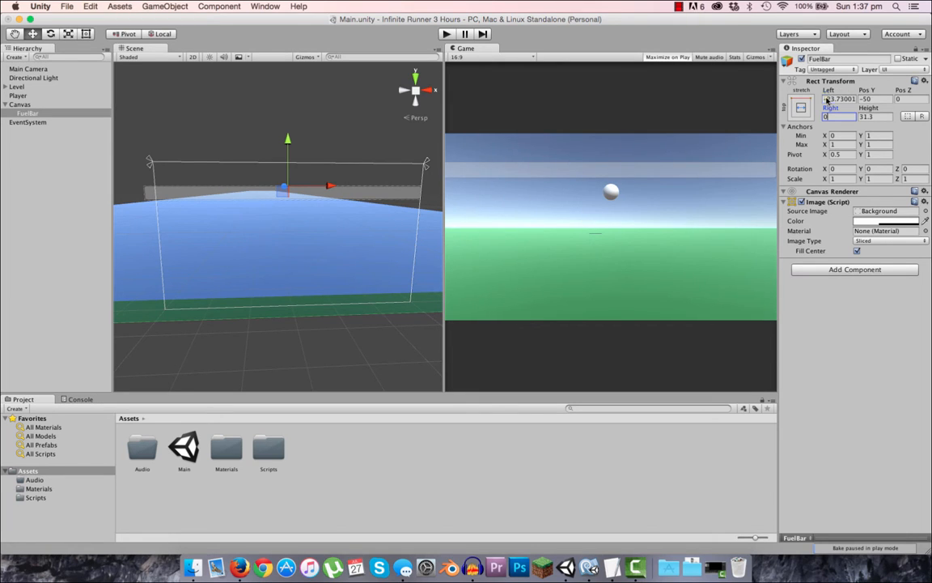
left_click_drag(828, 99, 876, 101)
type("0")
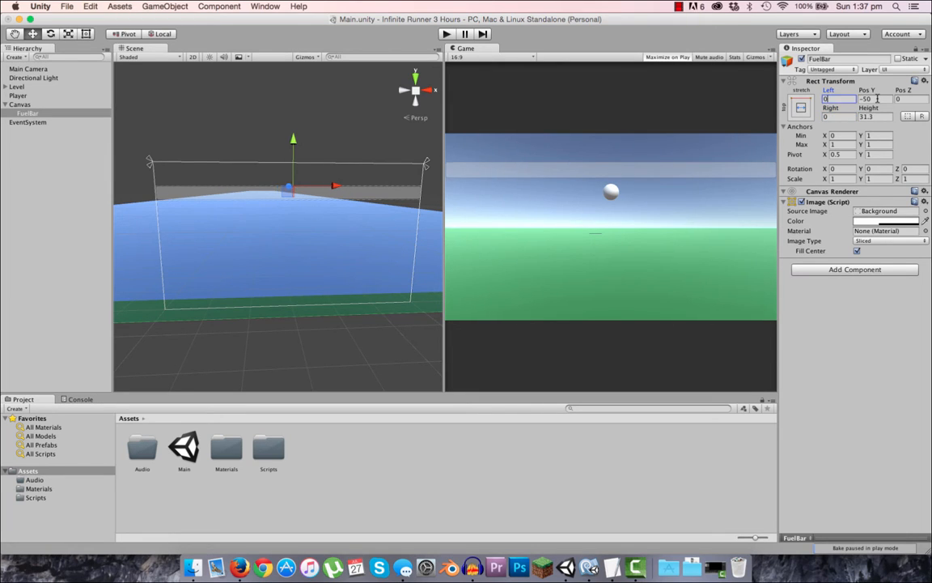
- Set the FuelBar's Left and Right offsets to 25 and test the stretched bar in play mode
left_click_drag(827, 91, 766, 95)
type("25")
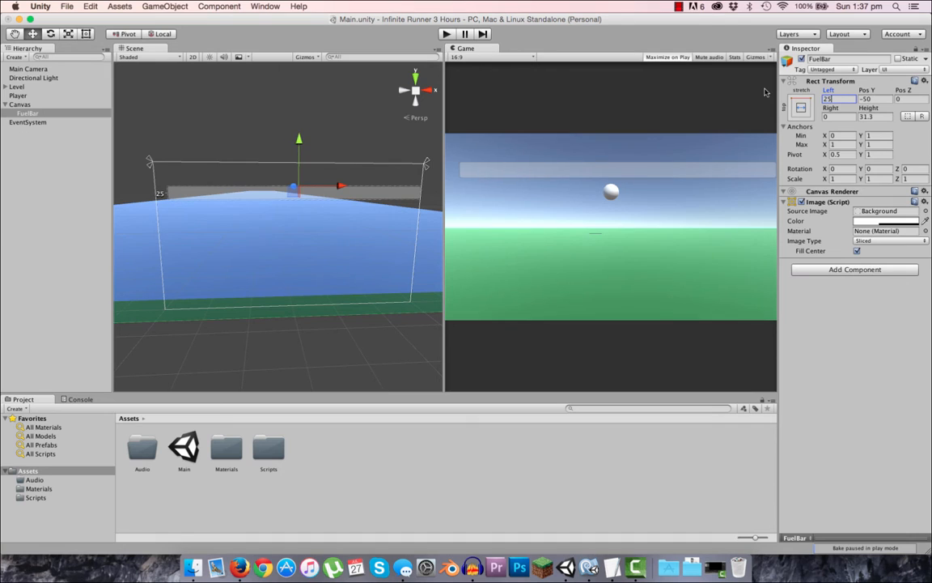
left_click(835, 115)
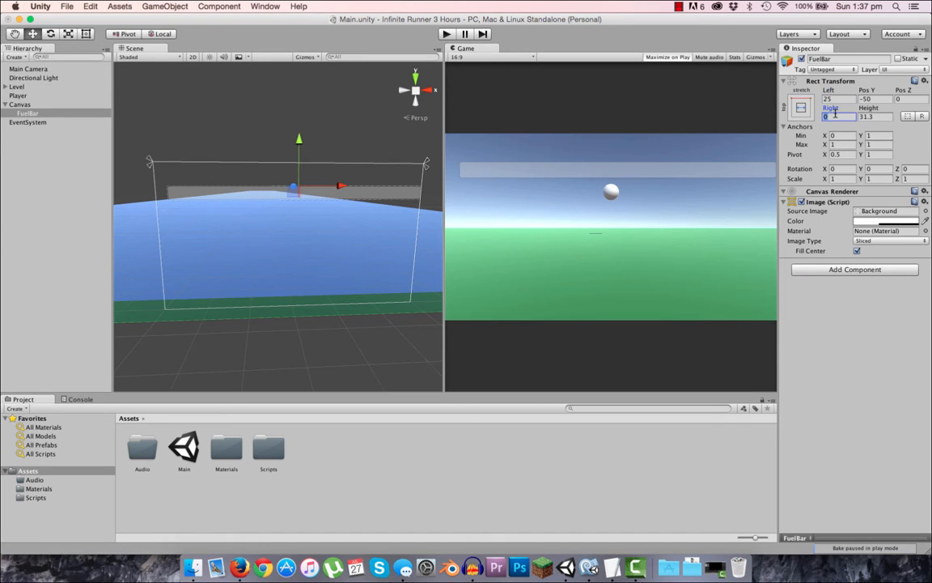
type("25")
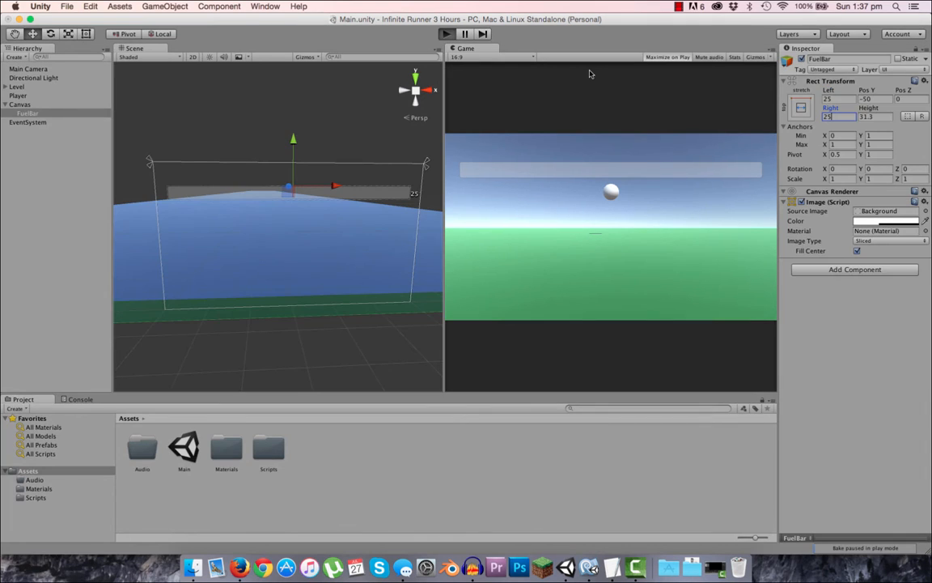
key("super+p")
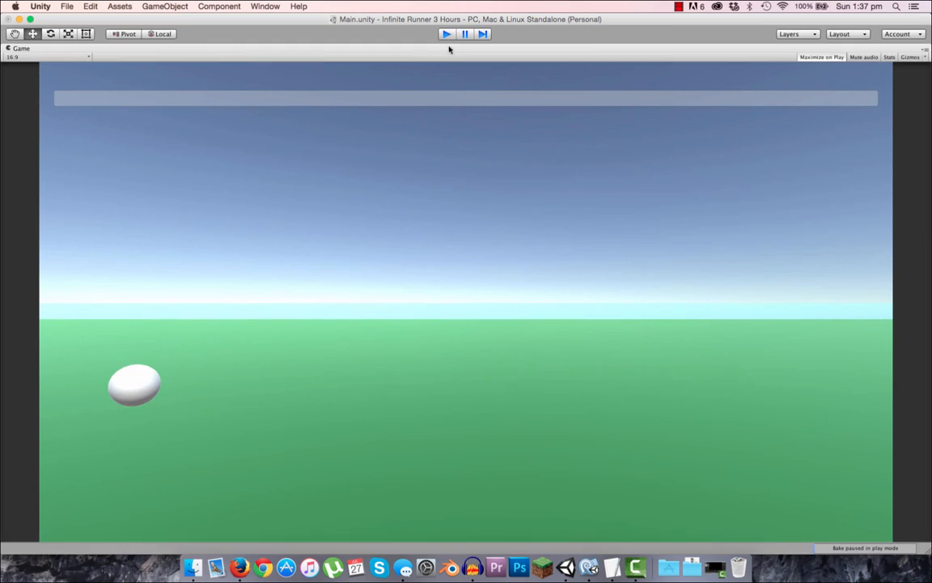
left_click(446, 34)
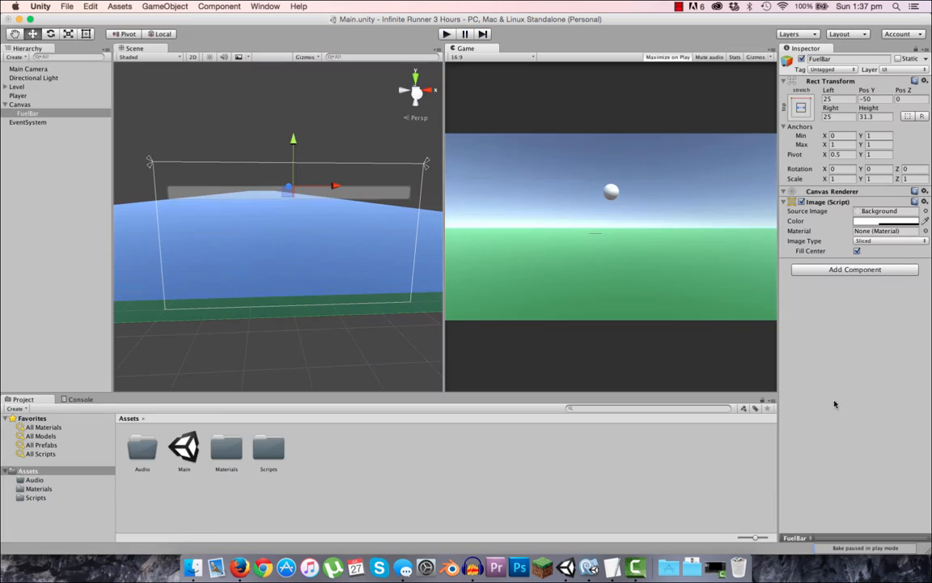
left_click(831, 271)
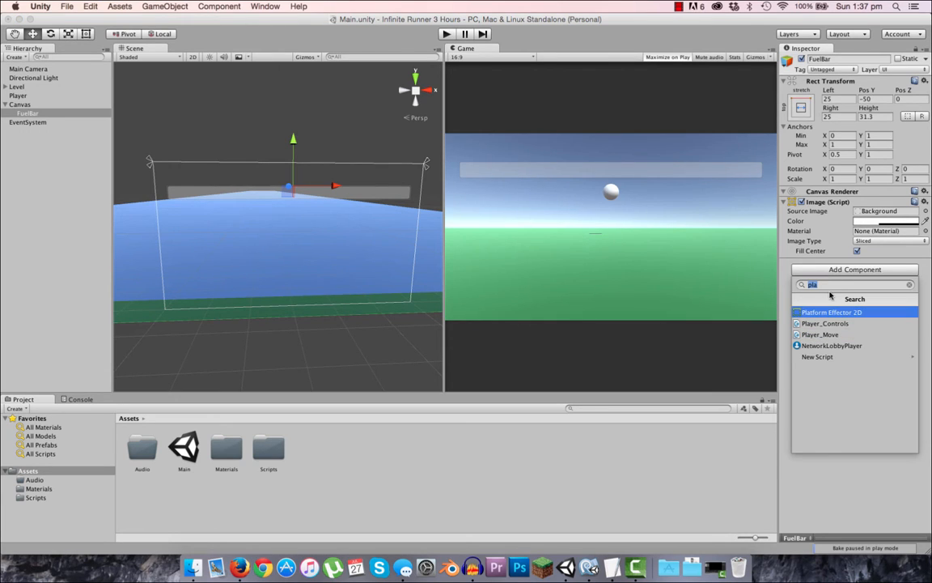
type("f")
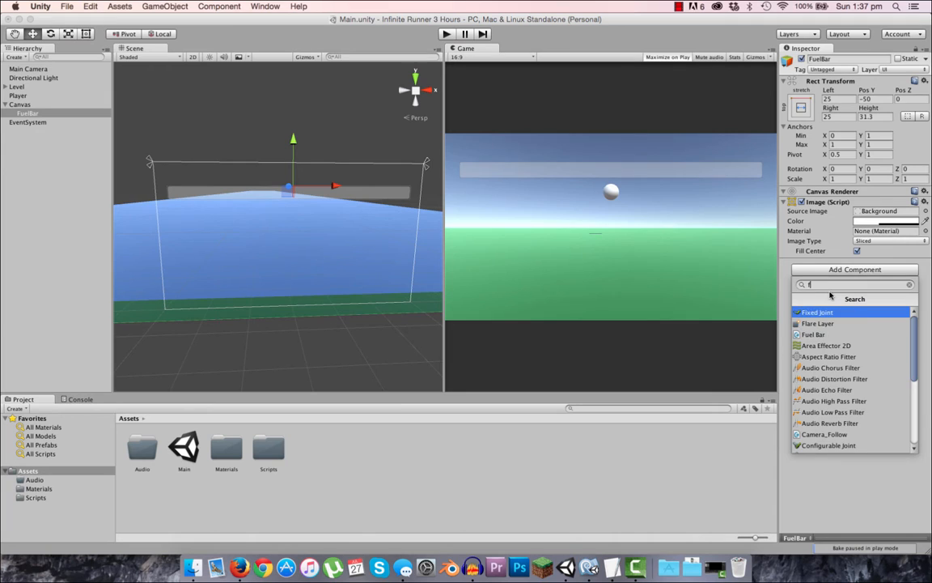
left_click(841, 334)
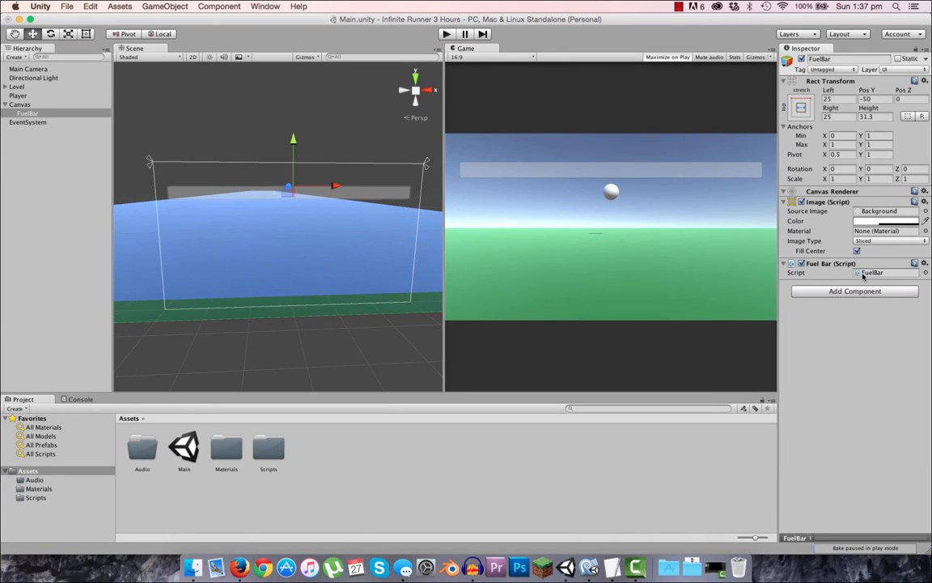
right_click(830, 267)
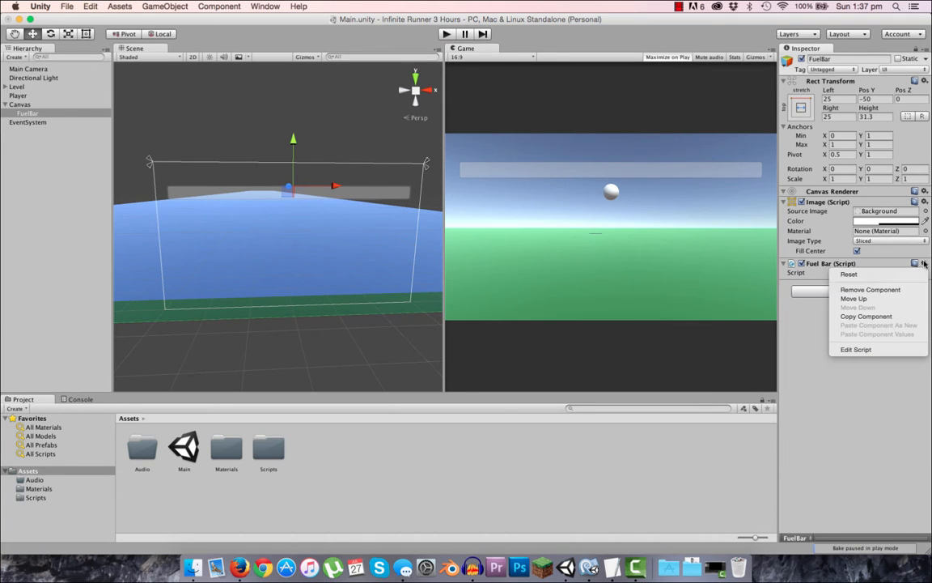
left_click(900, 290)
- Attach the Fuel Bar script to the FuelBar object and test the bar in play mode
left_click(837, 271)
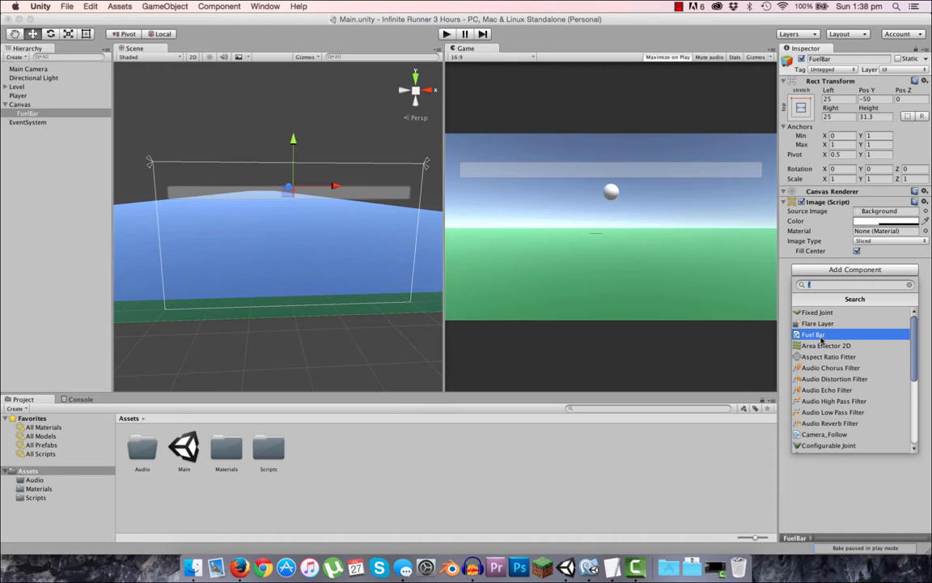
left_click(819, 335)
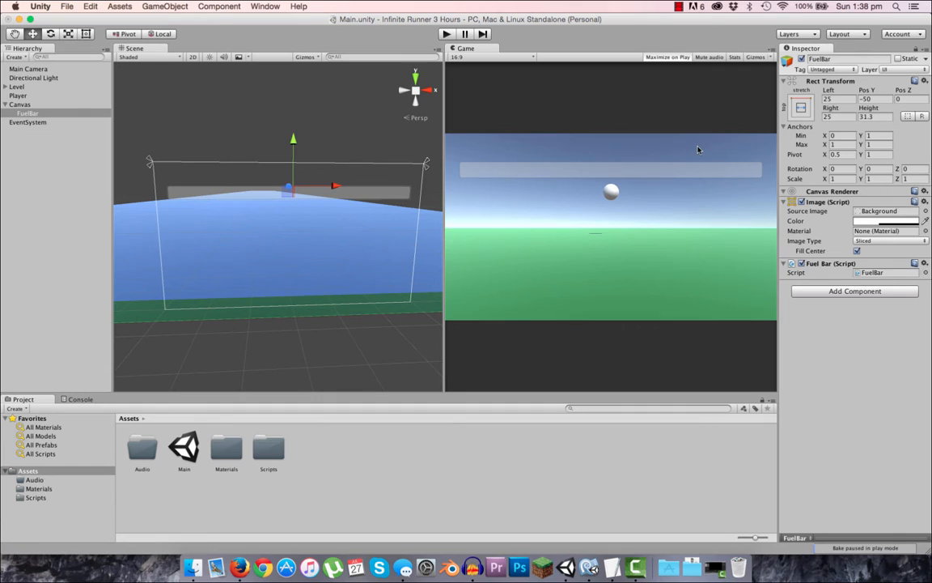
left_click(445, 34)
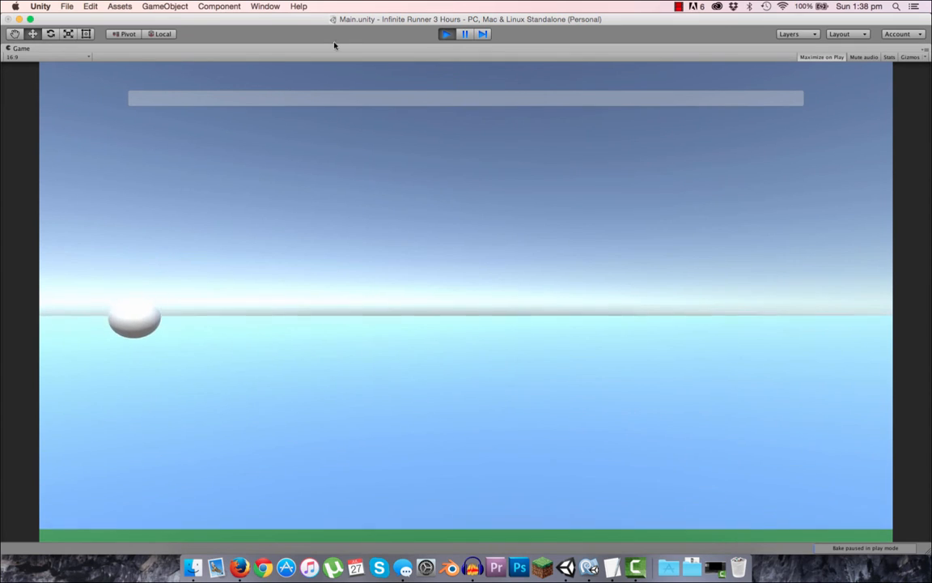
left_click(446, 34)
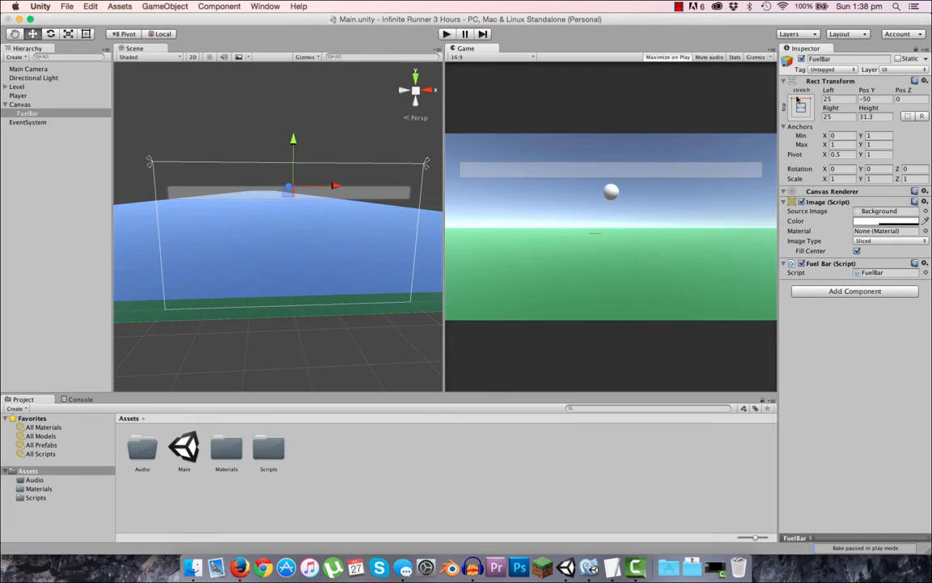
- Examine the FuelBar's anchor handles in the scene and review its anchor presets
left_click(418, 163)
left_click(380, 195)
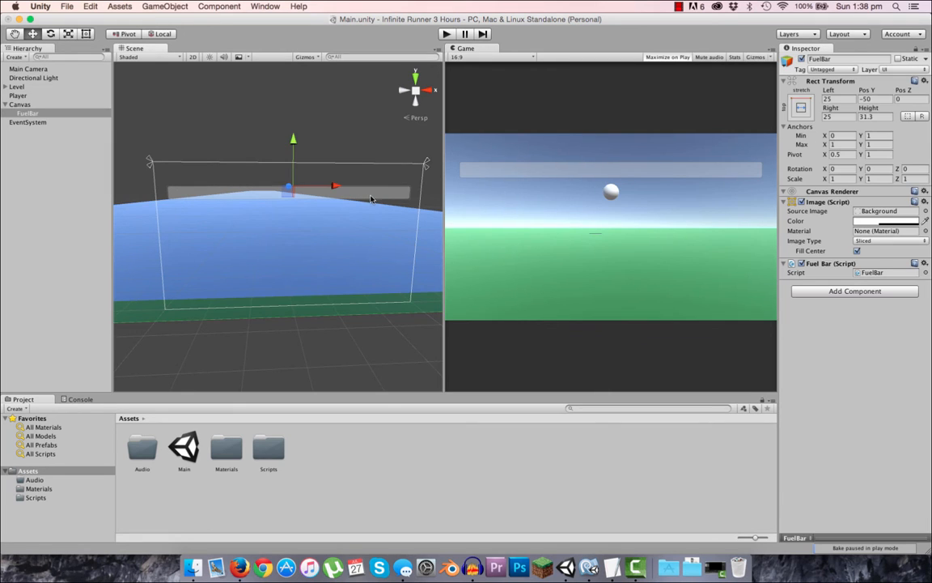
left_click_drag(431, 162, 416, 163)
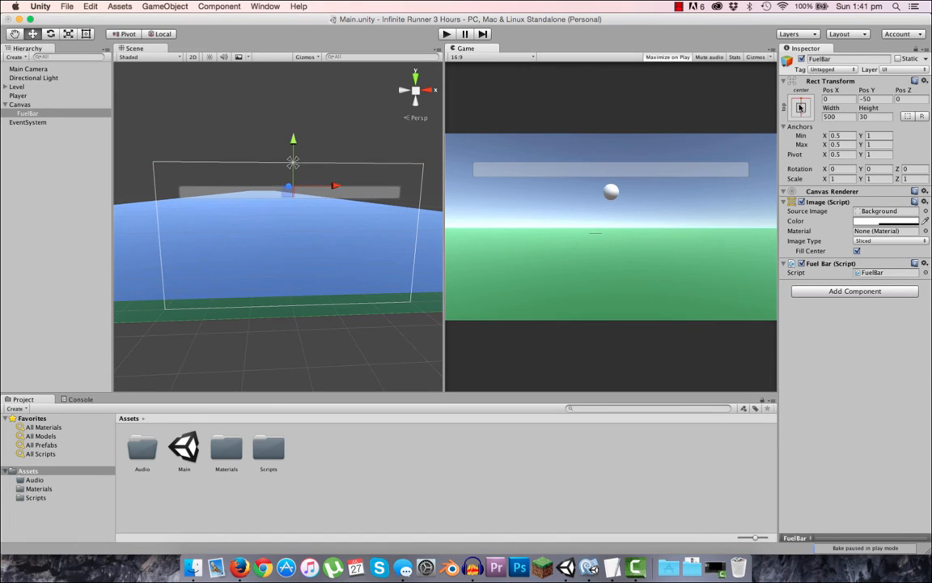
left_click(800, 107)
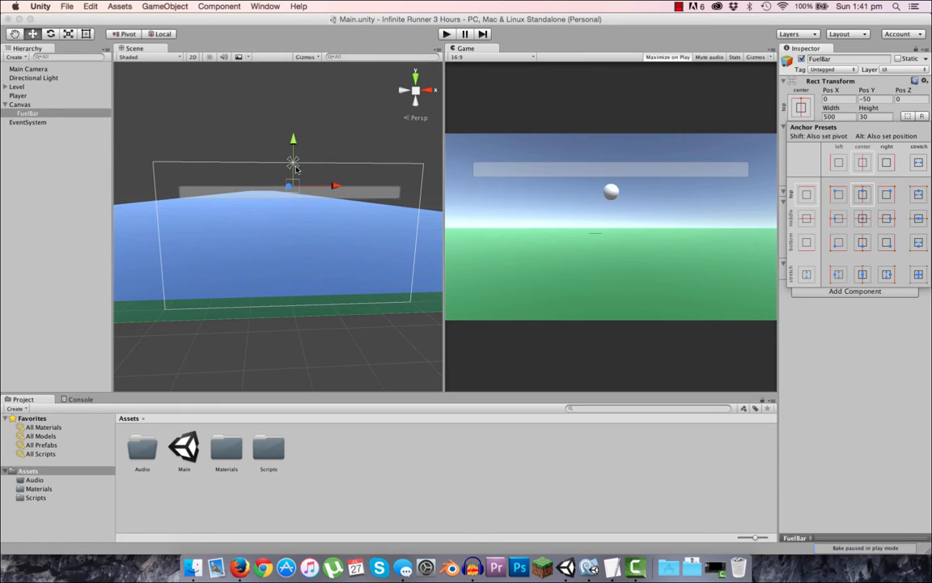
left_click(859, 94)
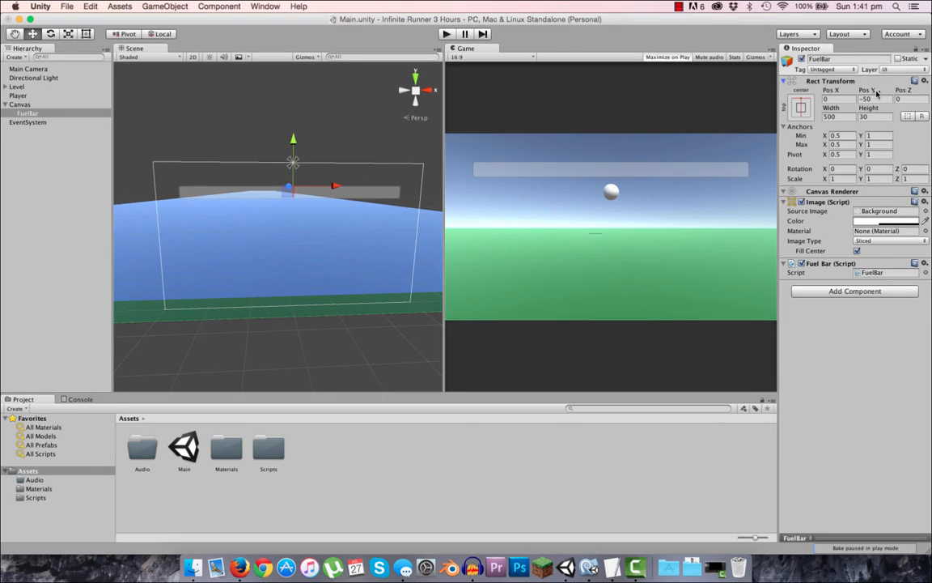
- Nudge the FuelBar's Pos Y slightly, then set it back to -50
left_click_drag(871, 91, 838, 95)
left_click(867, 100)
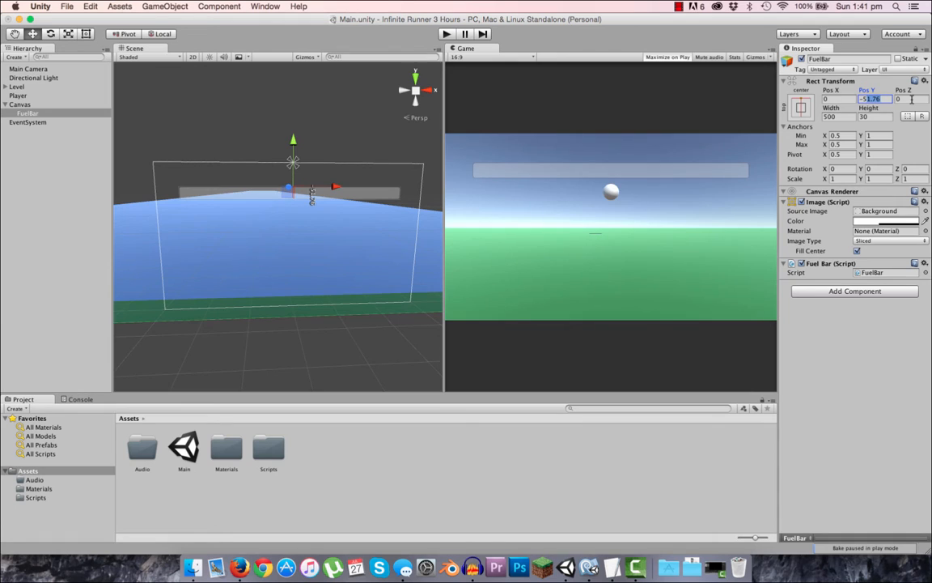
type("-50")
left_click(845, 117)
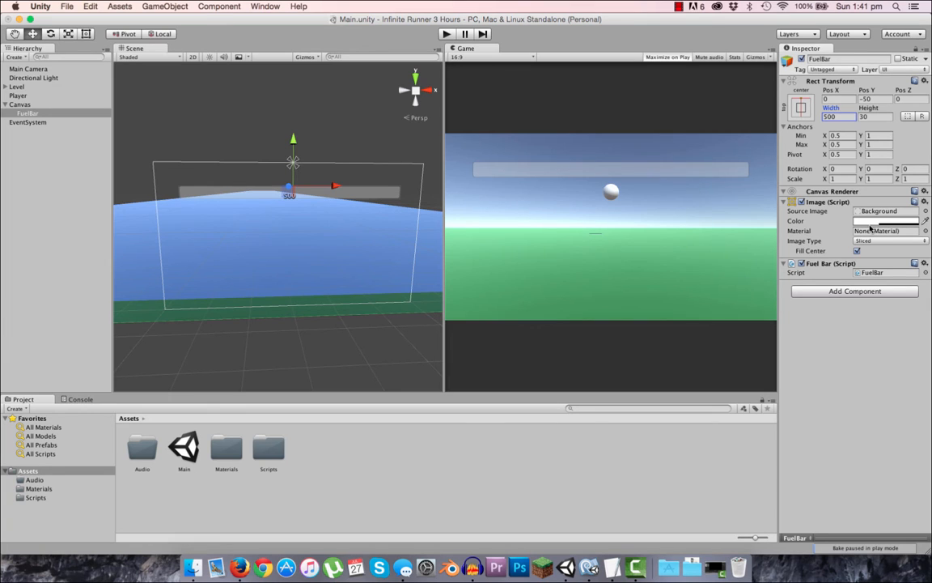
- Set the FuelBar's Image color to yellow, hex E3FF31
left_click(886, 221)
left_click(210, 180)
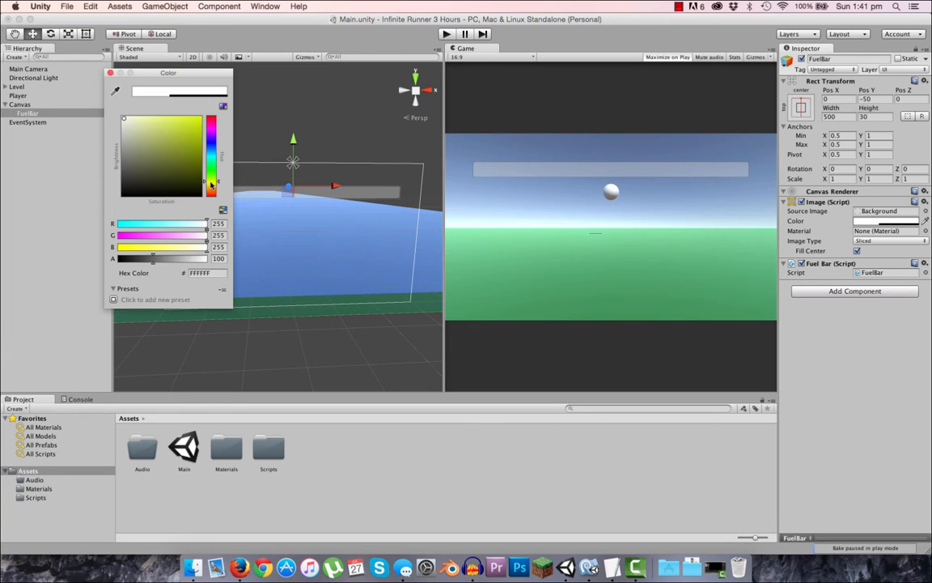
left_click_drag(168, 139, 184, 118)
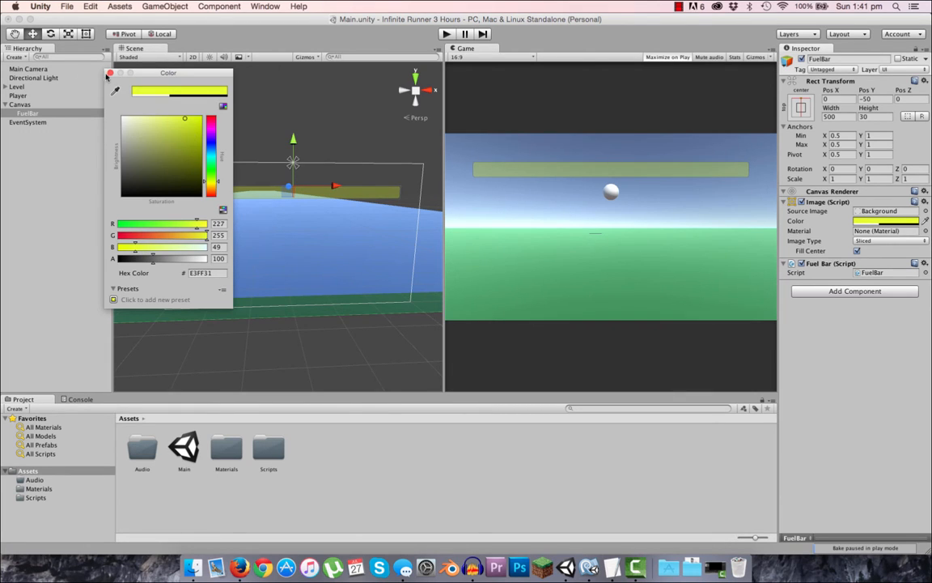
left_click(110, 73)
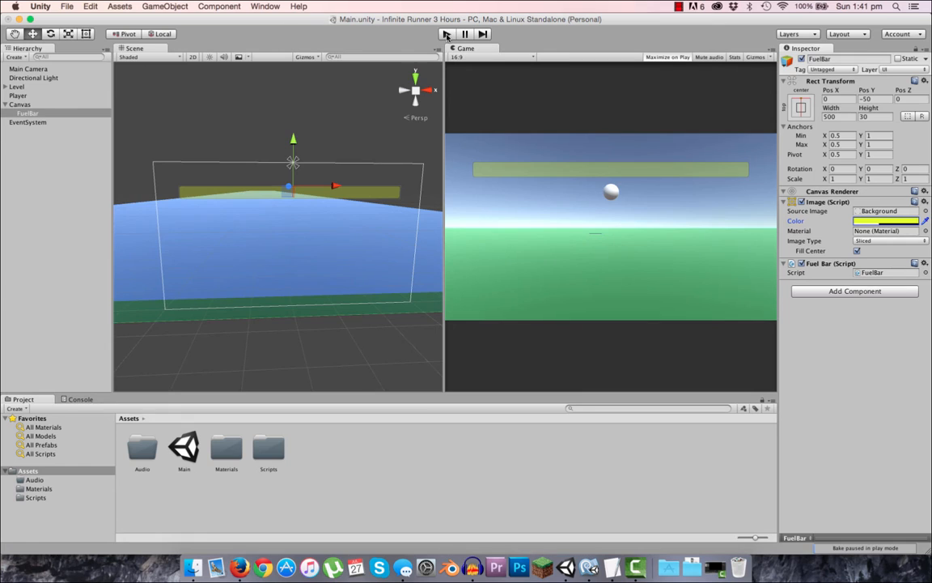
- Run the game and use the jetpack to check how the fuel bar scales, then stop play mode
left_click(445, 35)
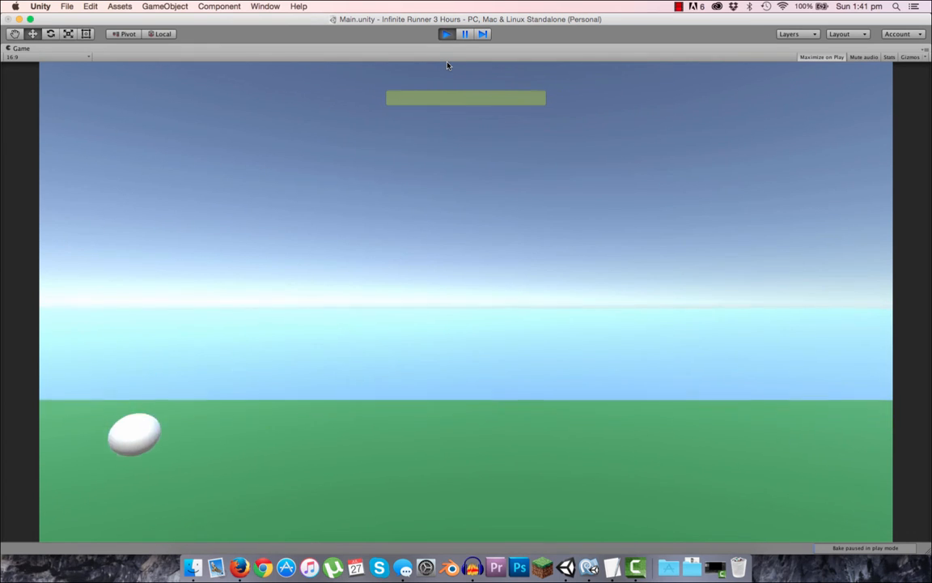
key("space")
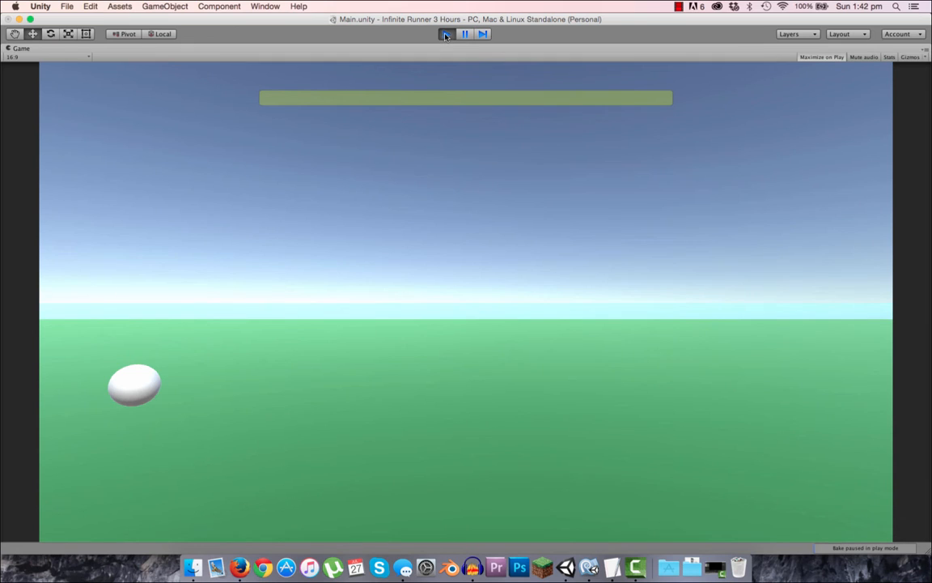
left_click(445, 35)
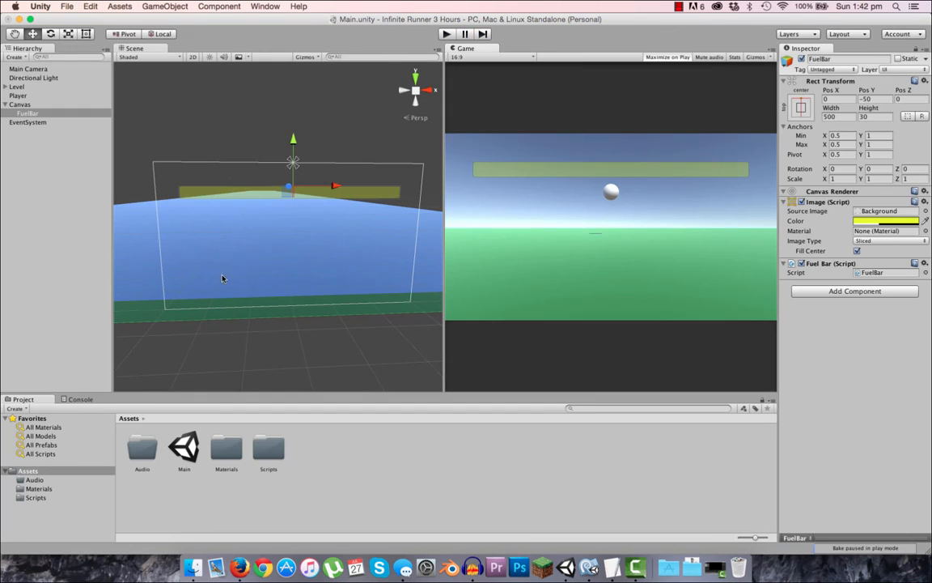
- Change the Water material's albedo to the darker blue hex 1E4A87 and test it in play mode
left_click(138, 251)
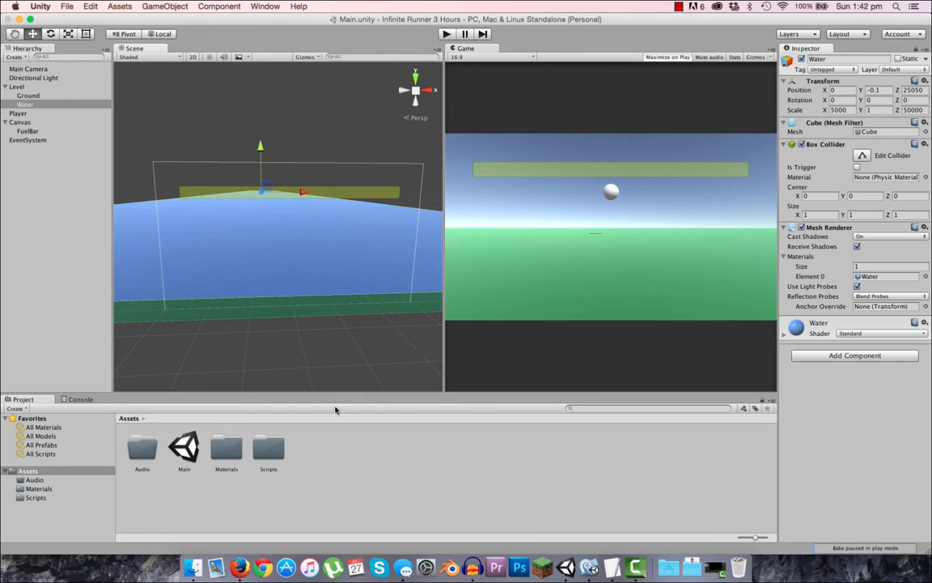
double_click(226, 450)
left_click(186, 449)
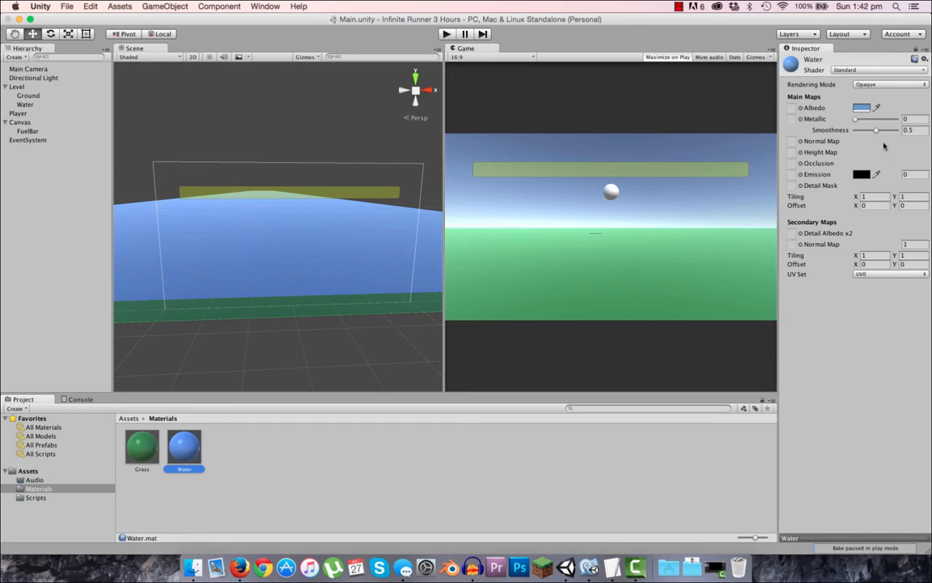
left_click(861, 107)
mouse_move(165, 149)
left_mouse_down()
mouse_move(151, 157)
mouse_move(165, 157)
mouse_move(172, 132)
mouse_move(158, 131)
mouse_move(169, 151)
mouse_move(154, 141)
mouse_move(183, 156)
left_mouse_up()
left_click(212, 142)
left_click(211, 147)
left_click(213, 152)
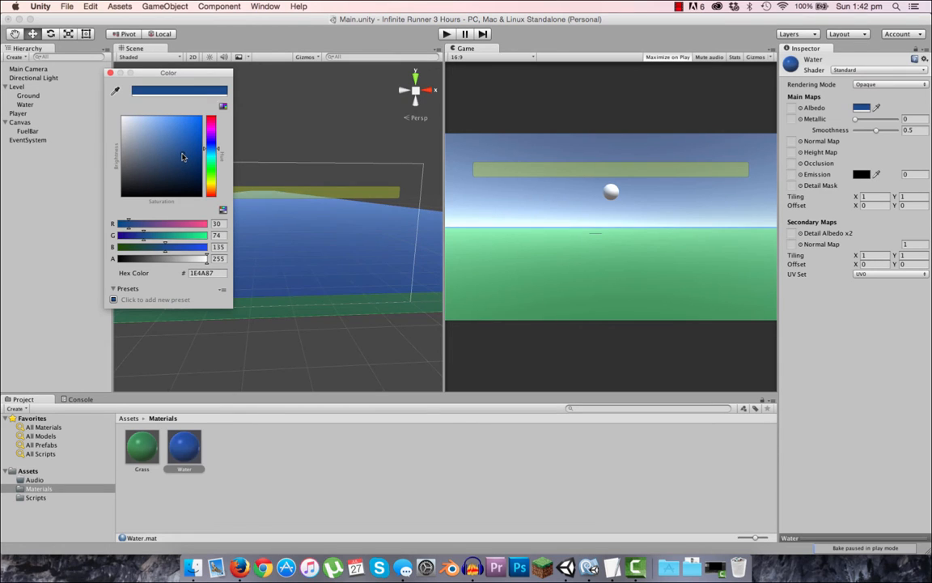
left_click(111, 73)
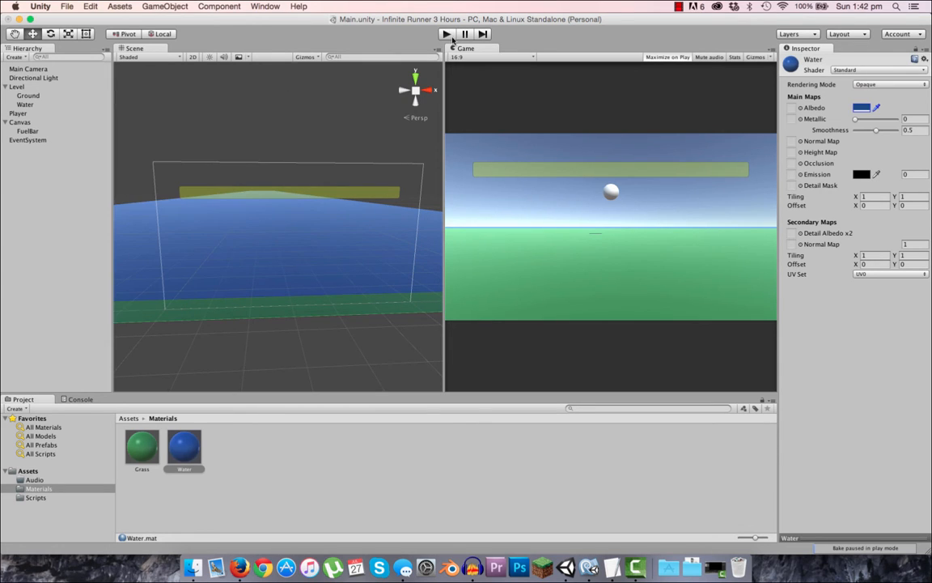
left_click(446, 34)
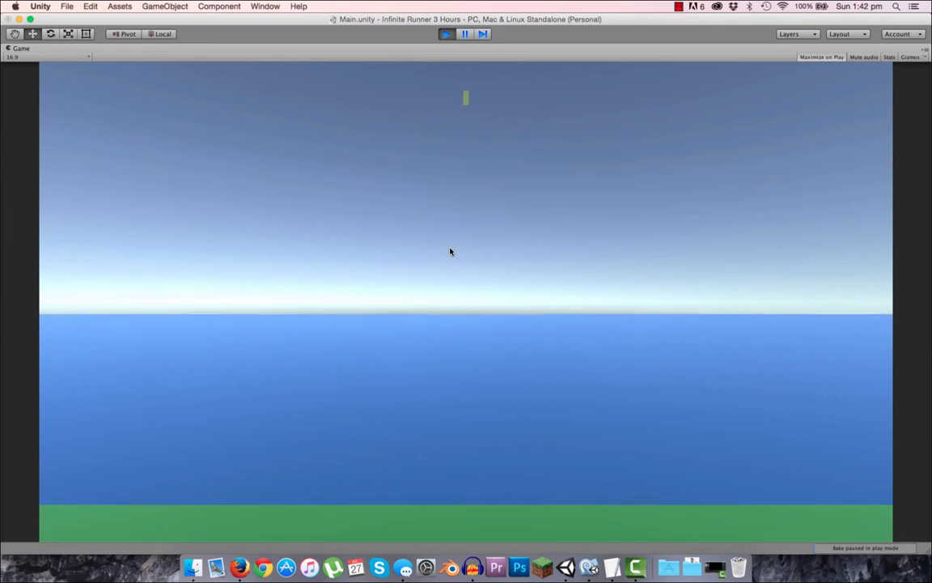
left_click(446, 33)
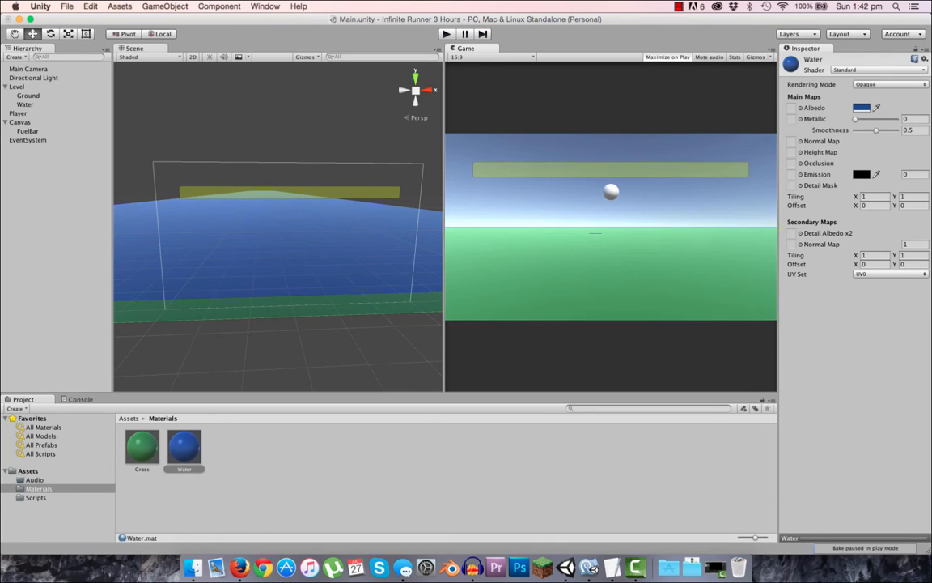
- Collapse the Canvas and Level groups in the hierarchy
left_click(11, 121)
left_click(5, 121)
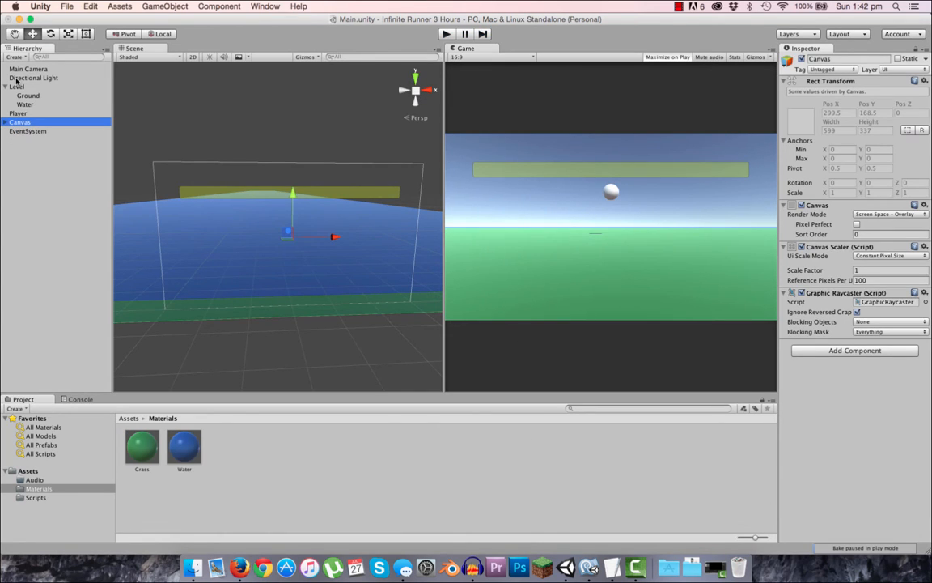
left_click(4, 86)
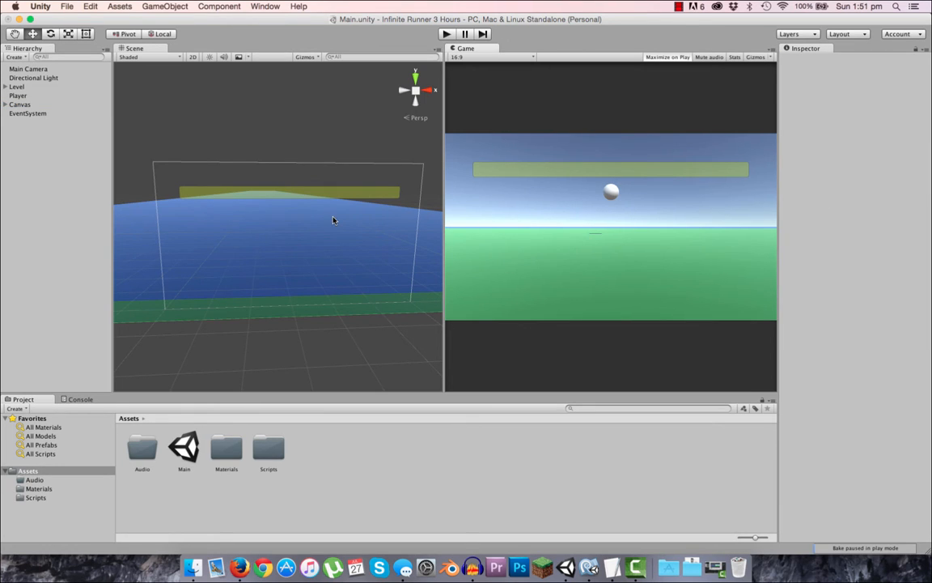
right_click(23, 162)
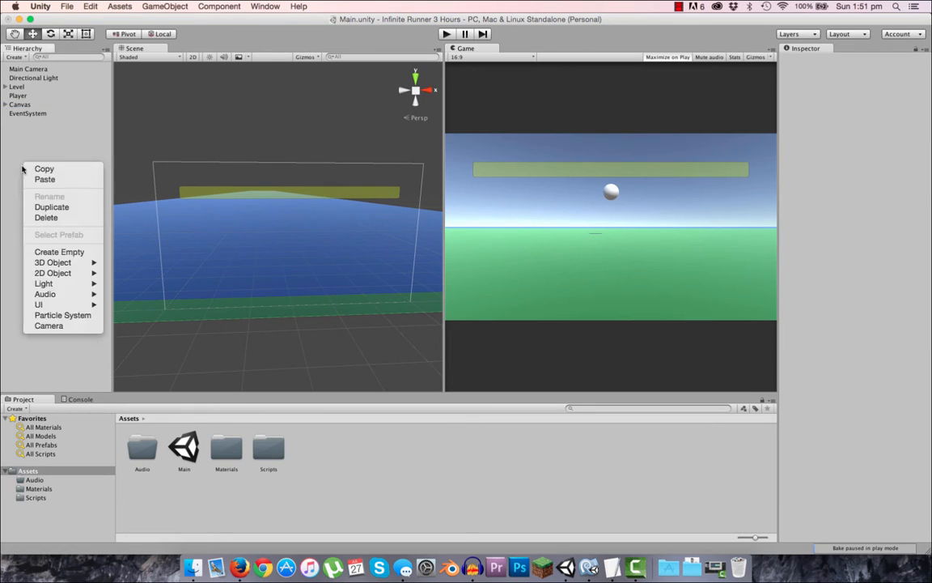
left_click(25, 152)
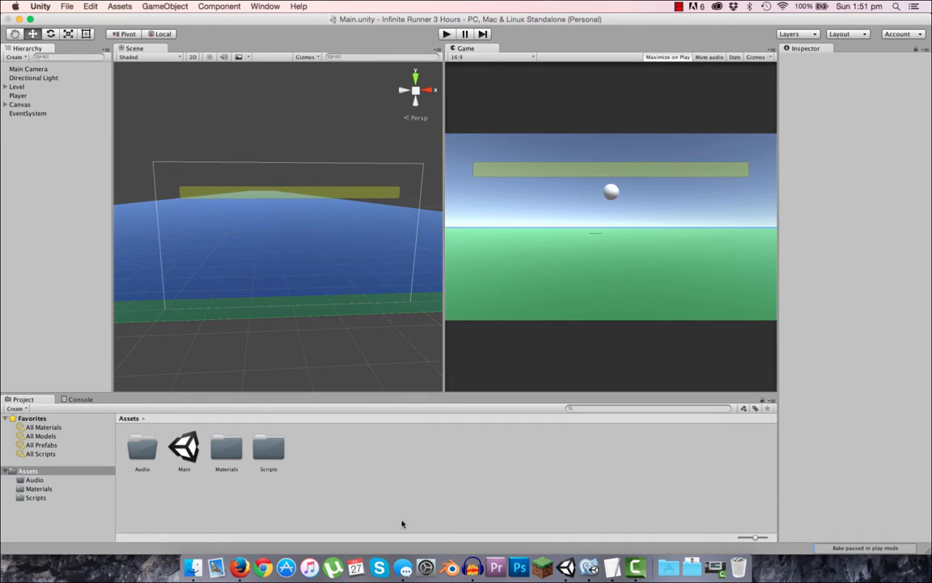
- Create a new folder named Prefabs in the project's Assets
right_click(334, 484)
mouse_move(381, 374)
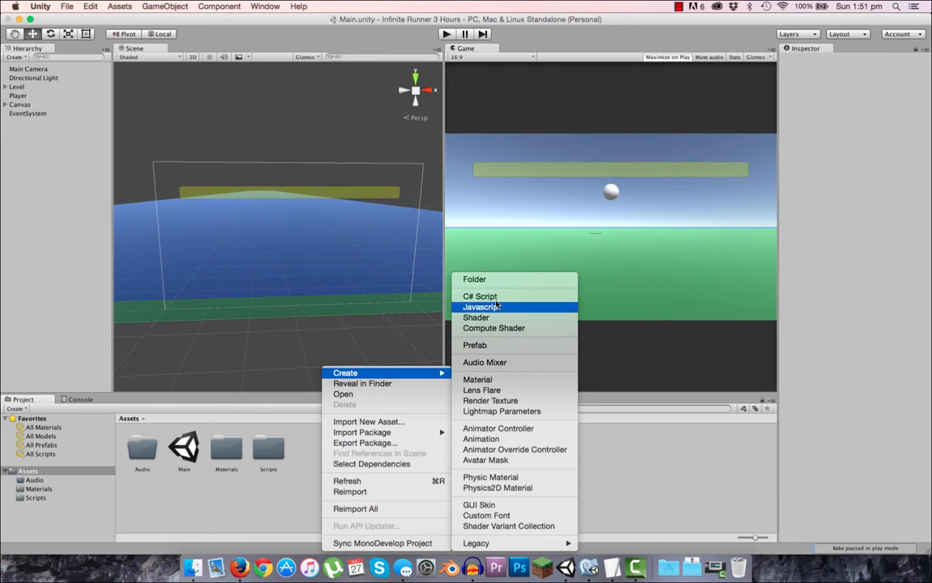
left_click(475, 279)
type("Pr")
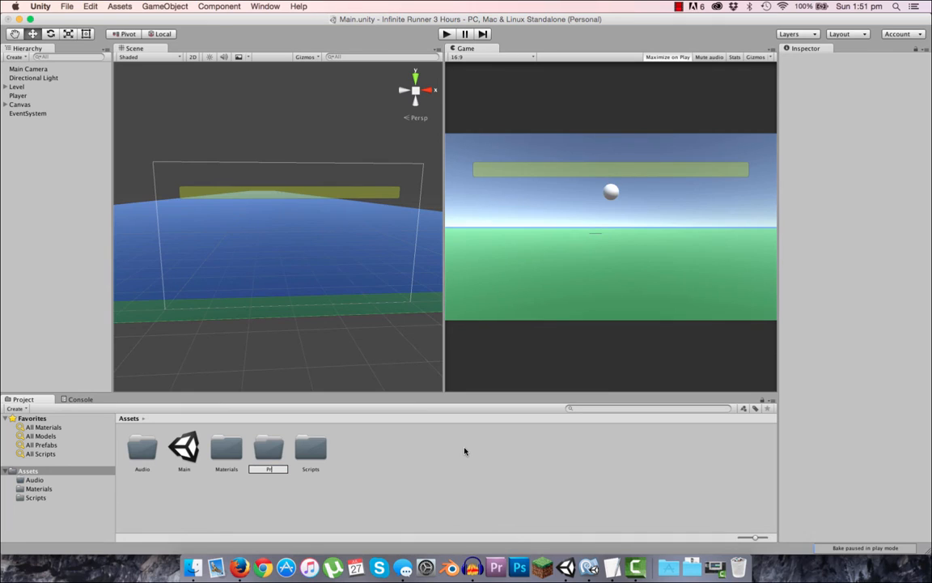
type("efabs")
key("Return")
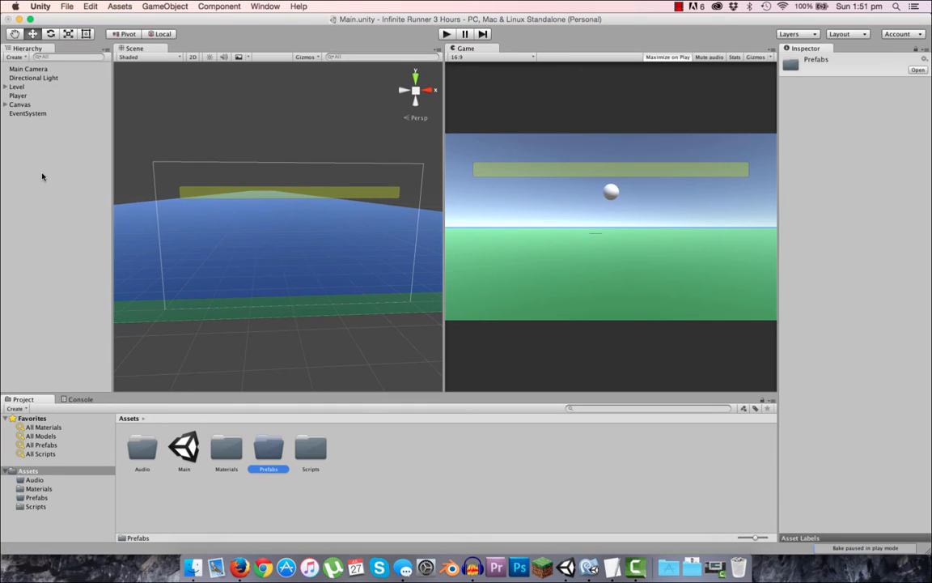
- Turn the Player object into a prefab stored in the Prefabs folder
left_click(24, 97)
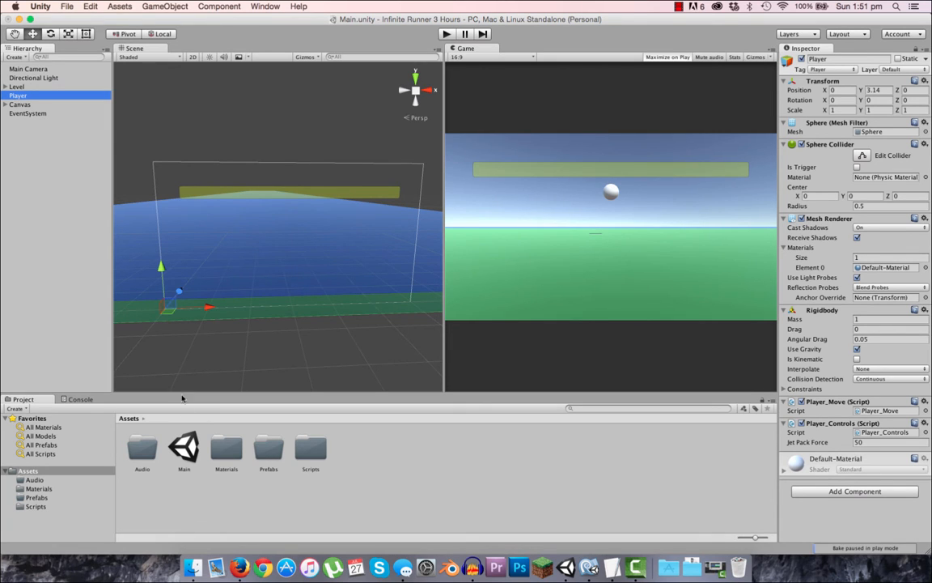
left_click(167, 359)
left_click(17, 95)
left_click_drag(21, 94, 269, 449)
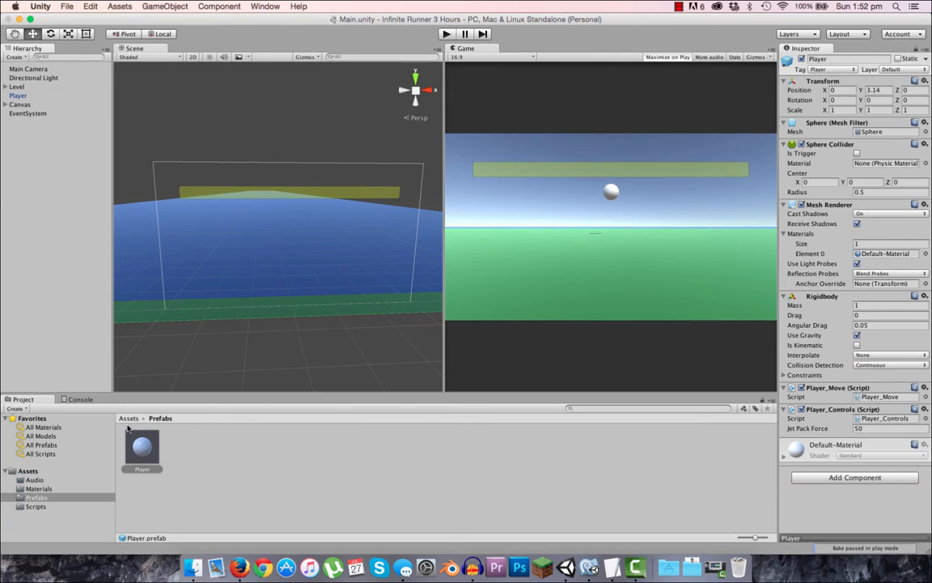
left_click(17, 95)
left_click(19, 131)
left_click(17, 95)
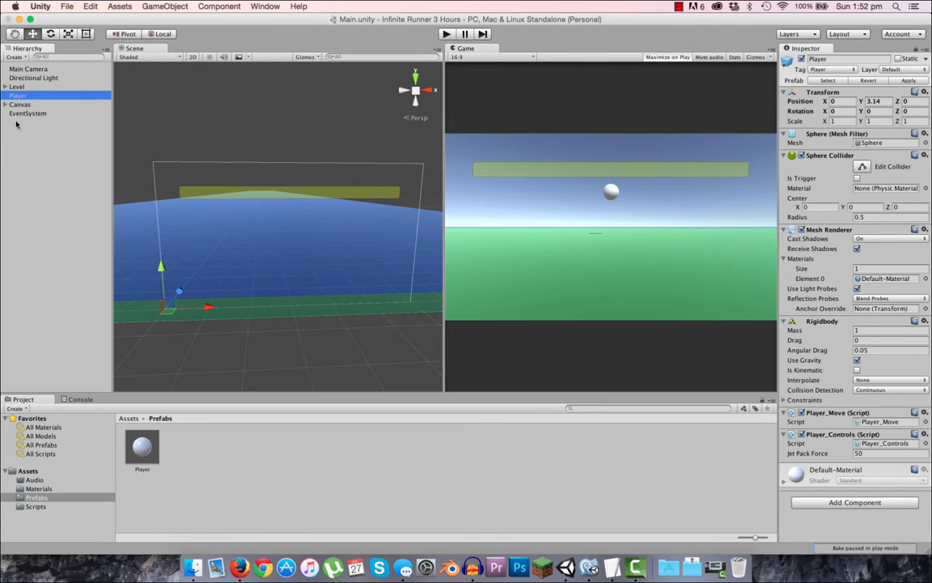
left_click(15, 123)
left_click(18, 95)
left_click(42, 177)
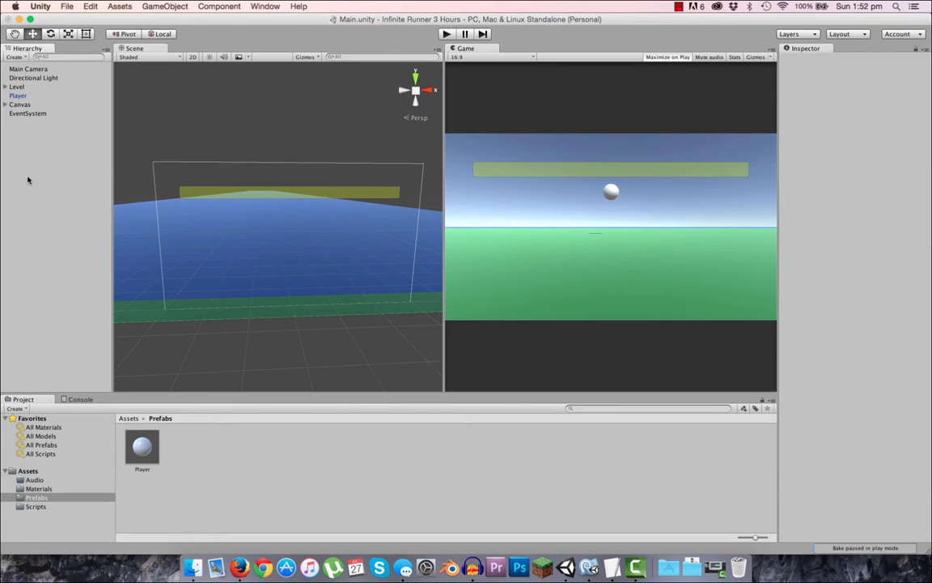
- Add a new 3D sphere to the scene beside the Player and frame it in the Scene view
double_click(18, 97)
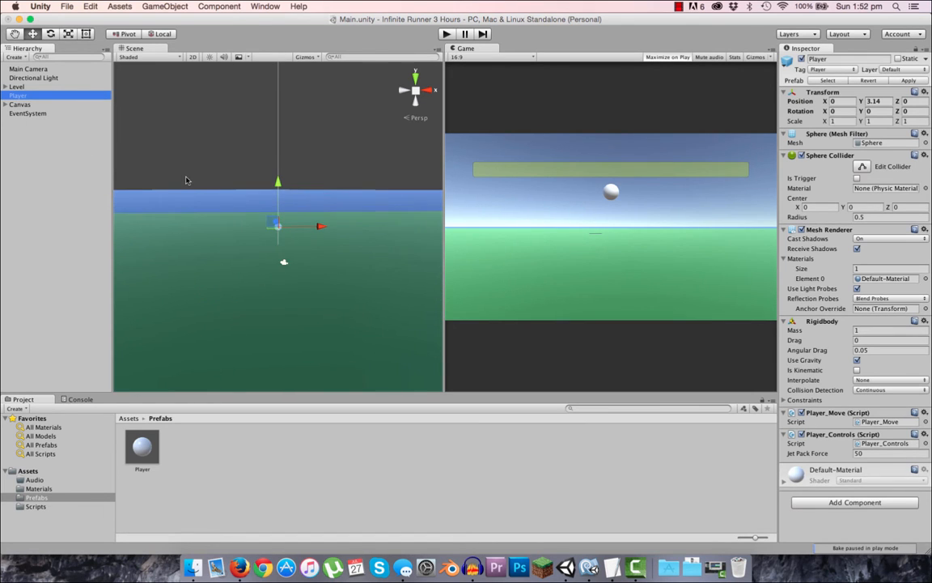
right_click_drag(186, 181, 187, 178)
key("d")
right_click_drag(254, 212, 254, 210)
key("a")
left_click(165, 7)
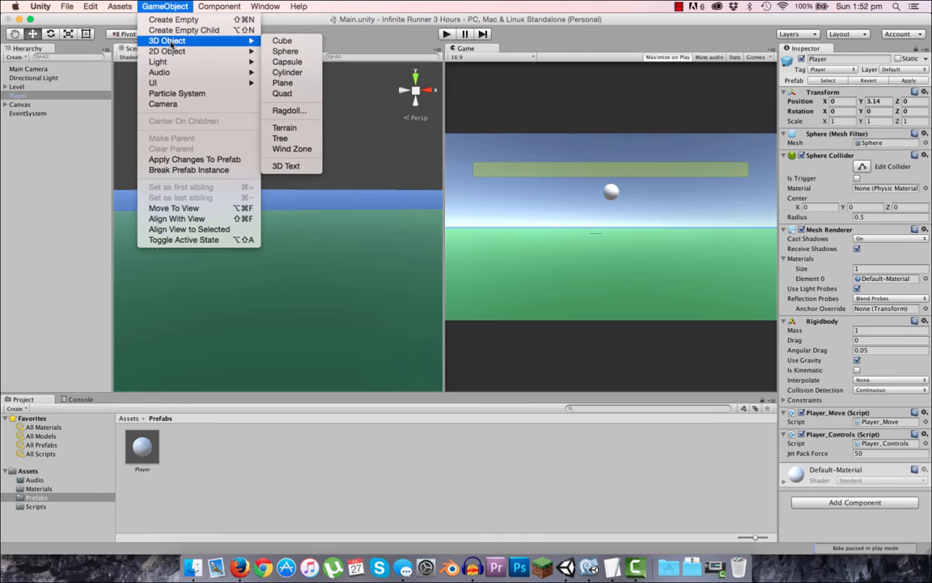
left_click(285, 51)
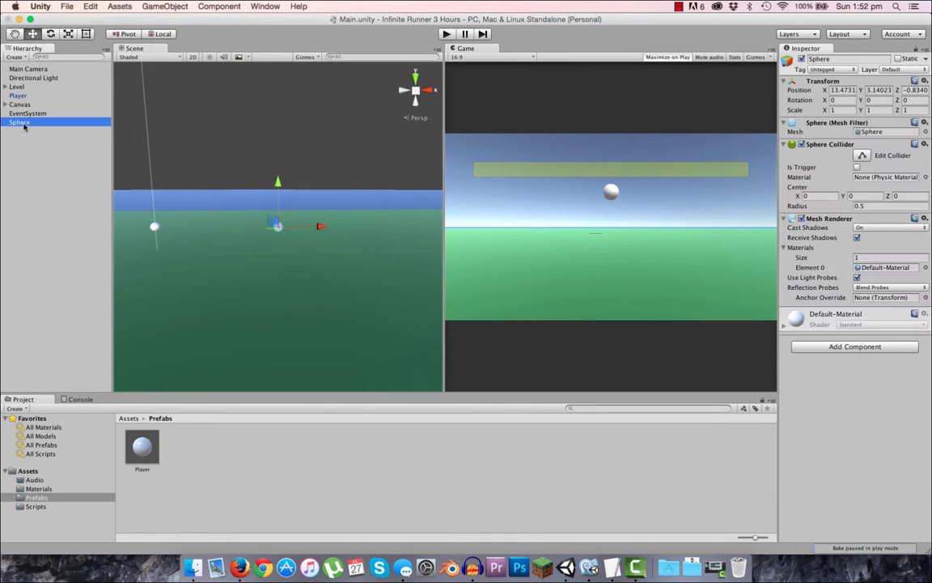
key("f")
left_click(22, 128)
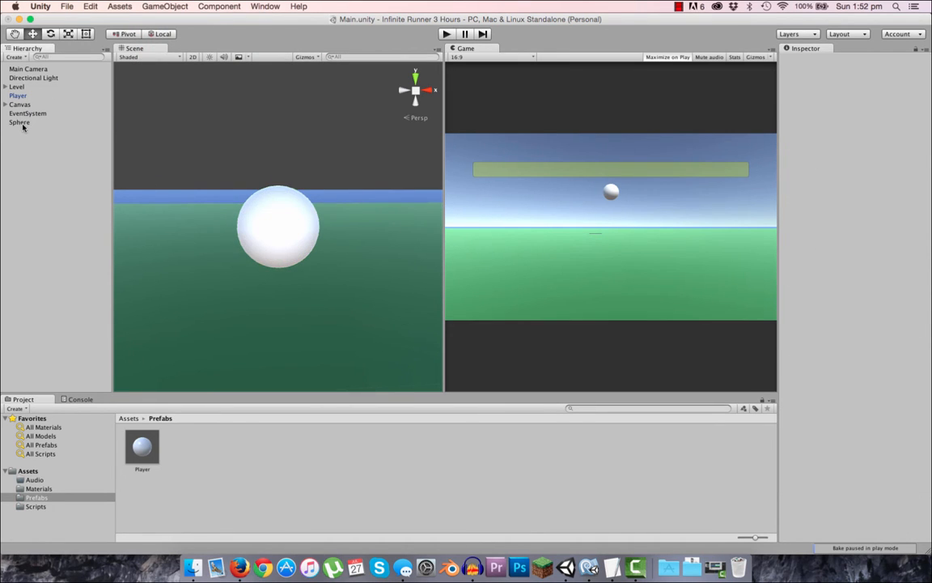
left_click(20, 122)
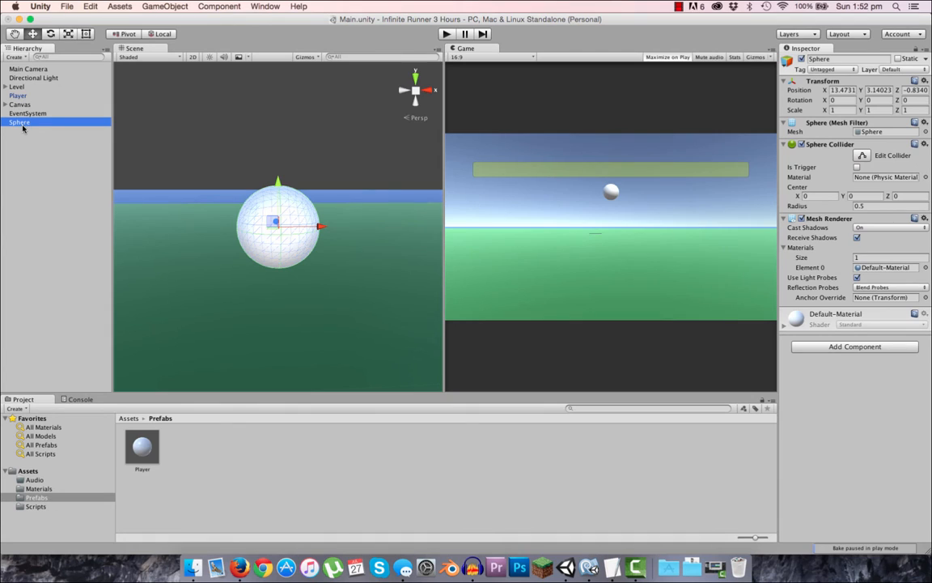
- Place the new sphere at position X 5, Y 1, Z 0
left_click(841, 90)
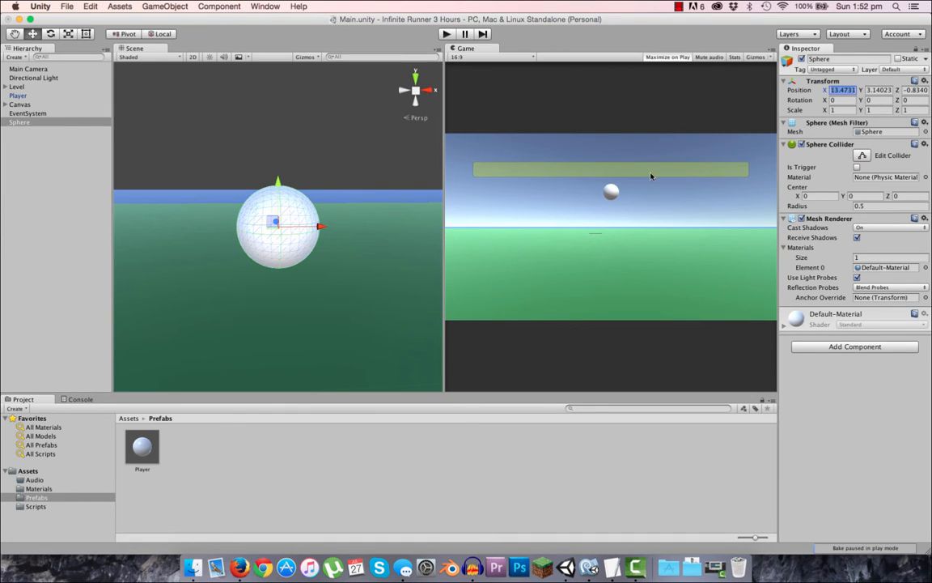
scroll(291, 217, "down", 5)
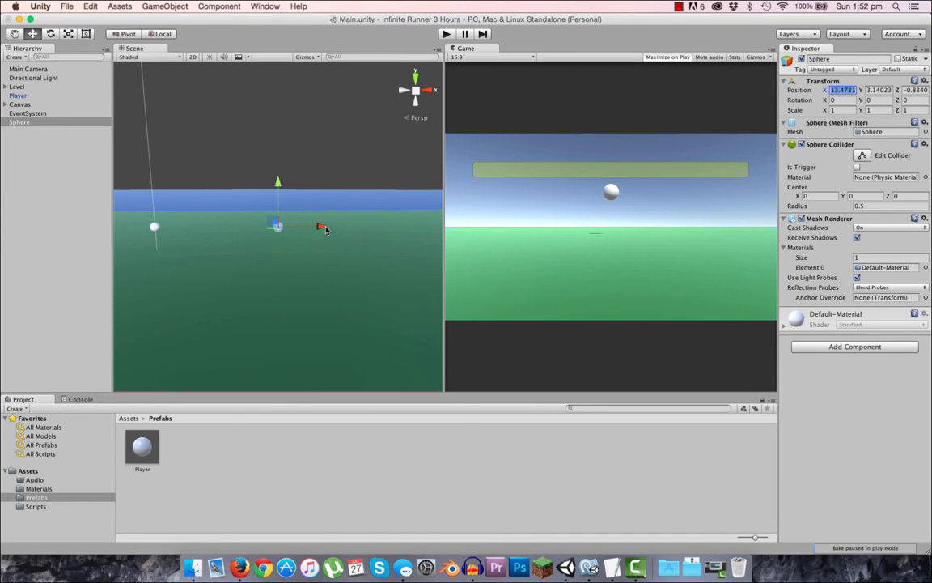
left_click_drag(316, 226, 244, 228)
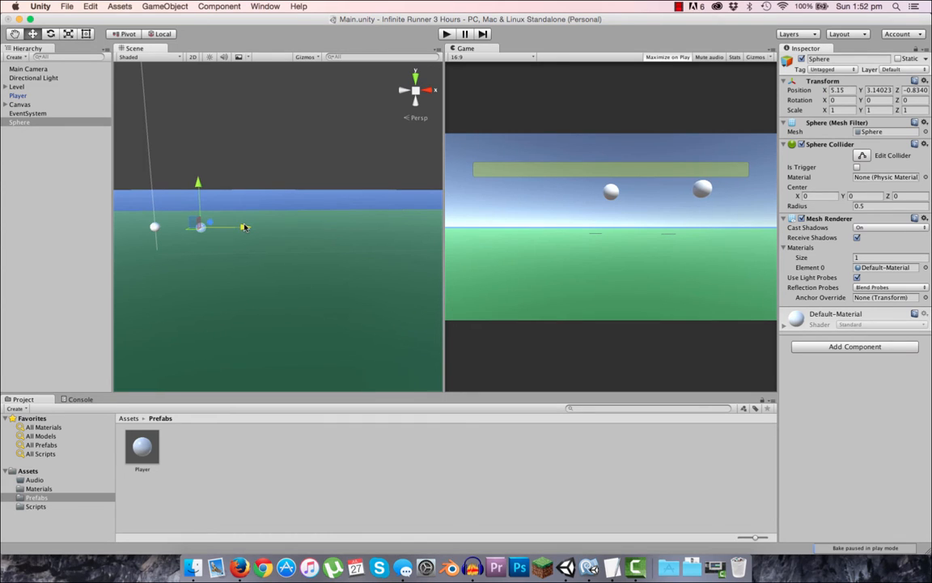
left_click(913, 89)
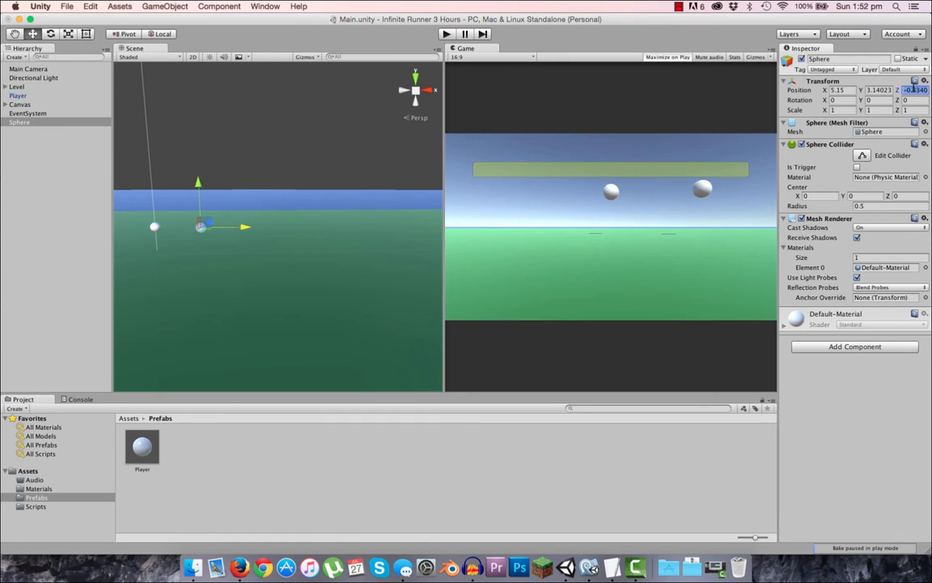
type("0")
left_click(879, 90)
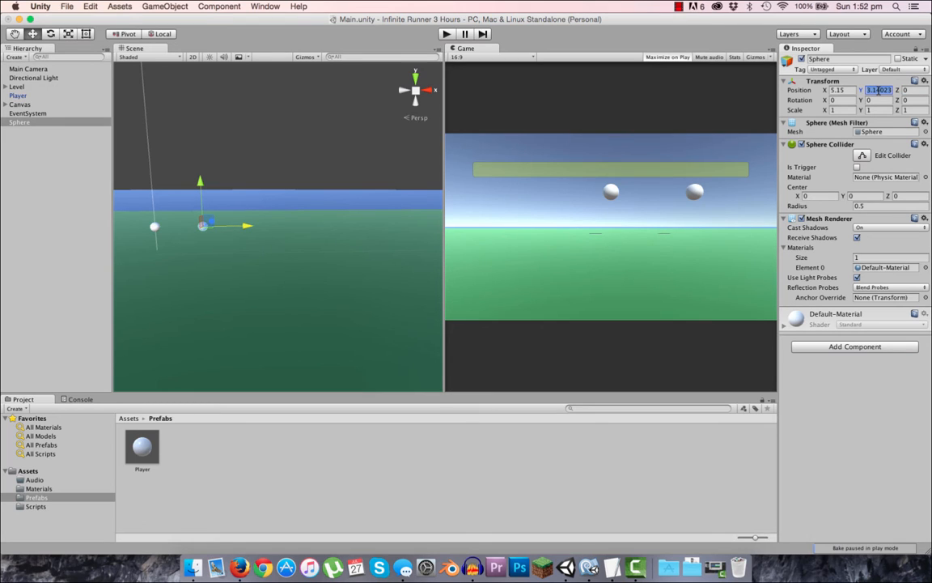
type("1")
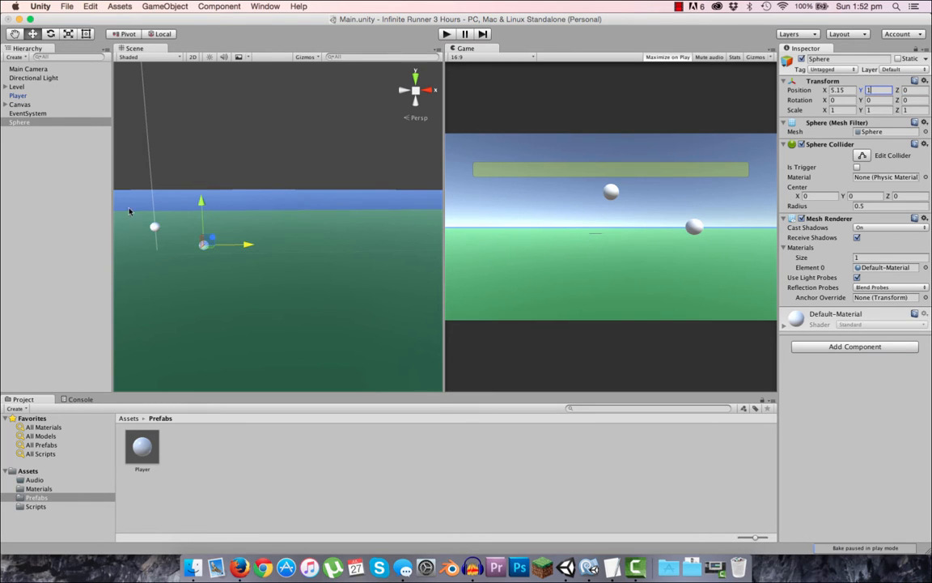
right_click_drag(129, 211, 121, 271)
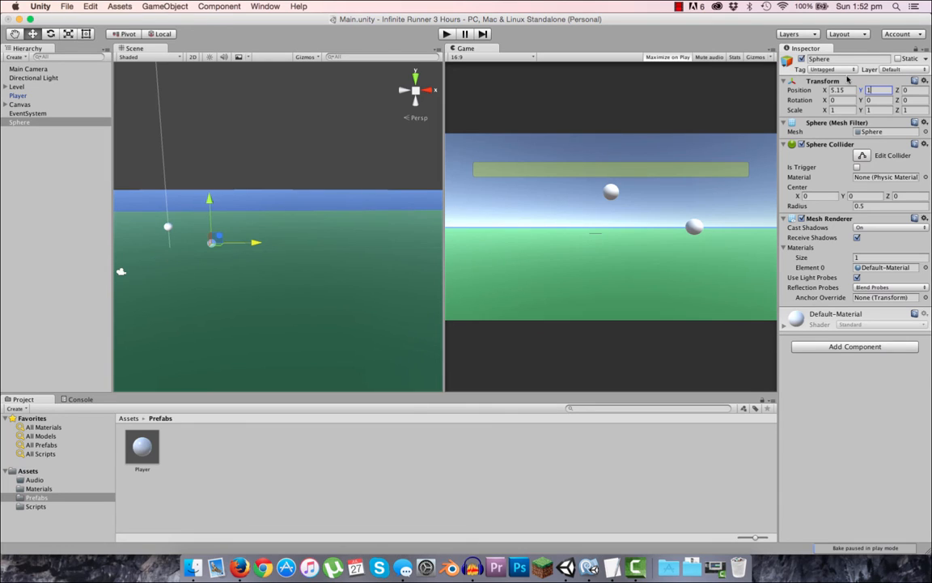
left_click(849, 90)
type("5")
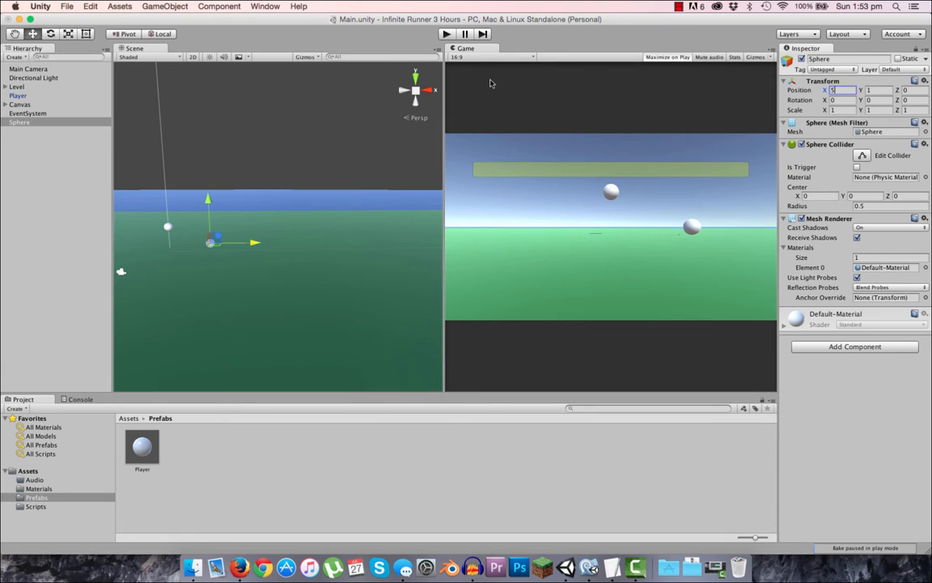
- Rename the sphere object as Coin in the hierarchy
right_click_drag(244, 212, 166, 311)
key("w")
key("d")
key("s")
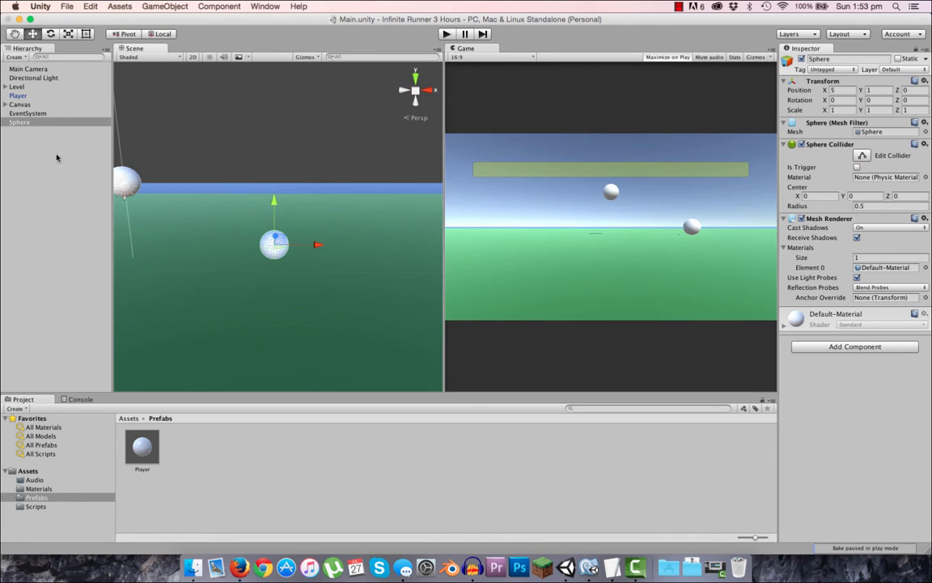
left_click(27, 122)
key("Return")
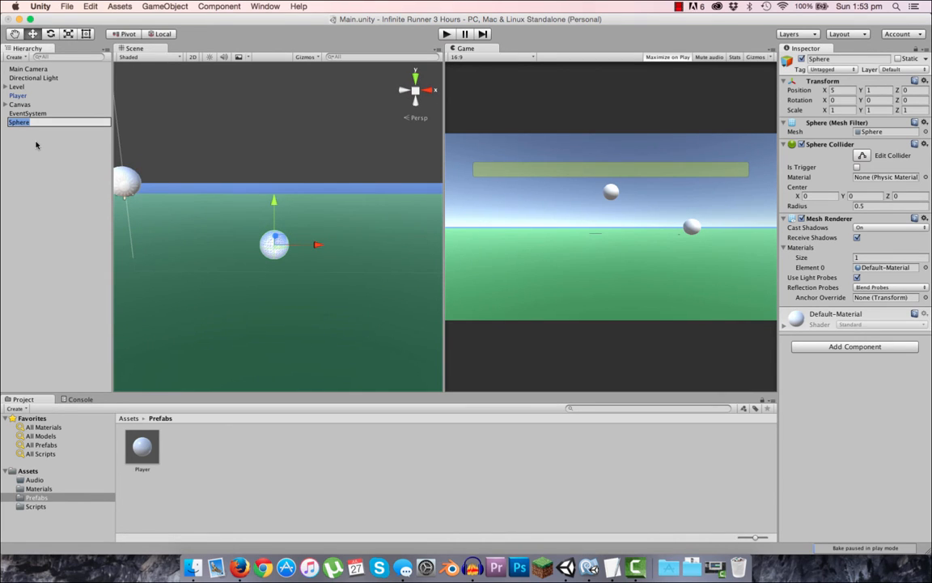
type("coin")
left_click(36, 144)
left_click(37, 122)
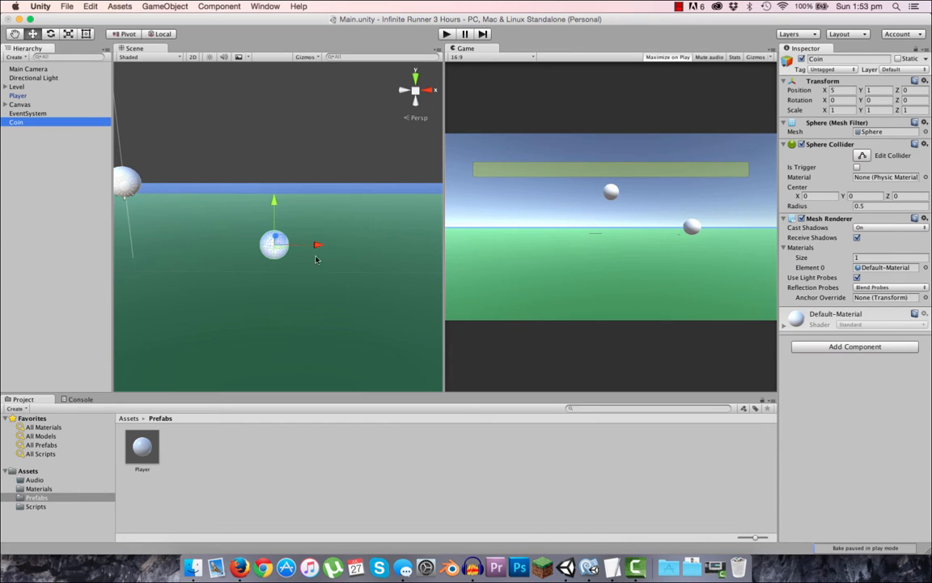
- Try flattening the Coin by setting its Z scale to 0.5
left_click_drag(397, 226, 211, 227, "alt")
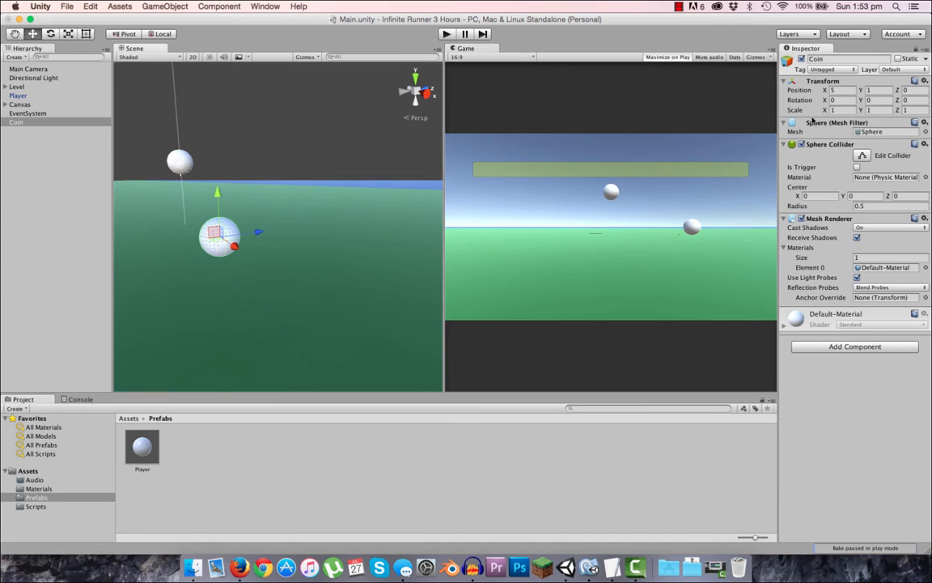
mouse_move(901, 112)
left_mouse_down()
mouse_move(883, 113)
mouse_move(892, 113)
left_mouse_up()
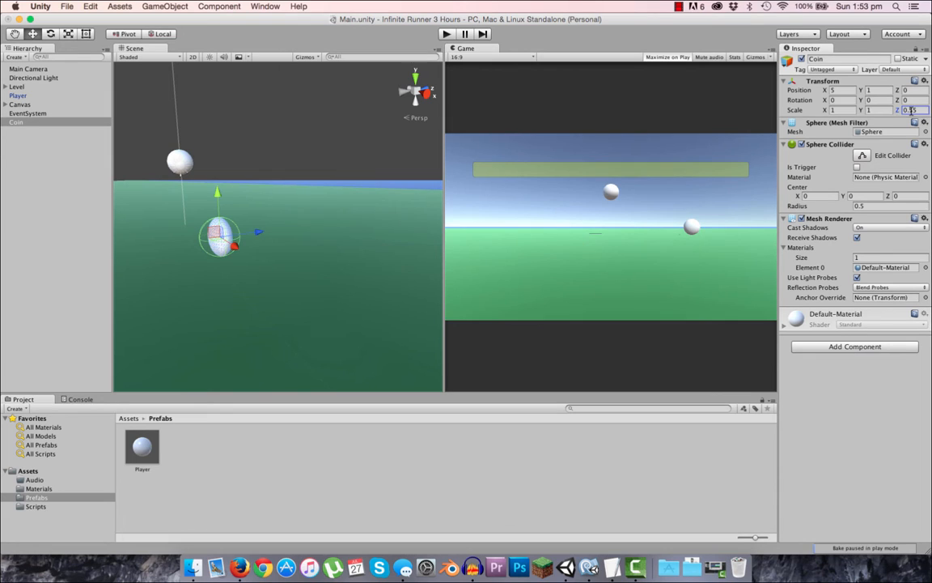
left_click(911, 111)
type("0.50")
key("Return")
left_click_drag(358, 223, 224, 228, "alt")
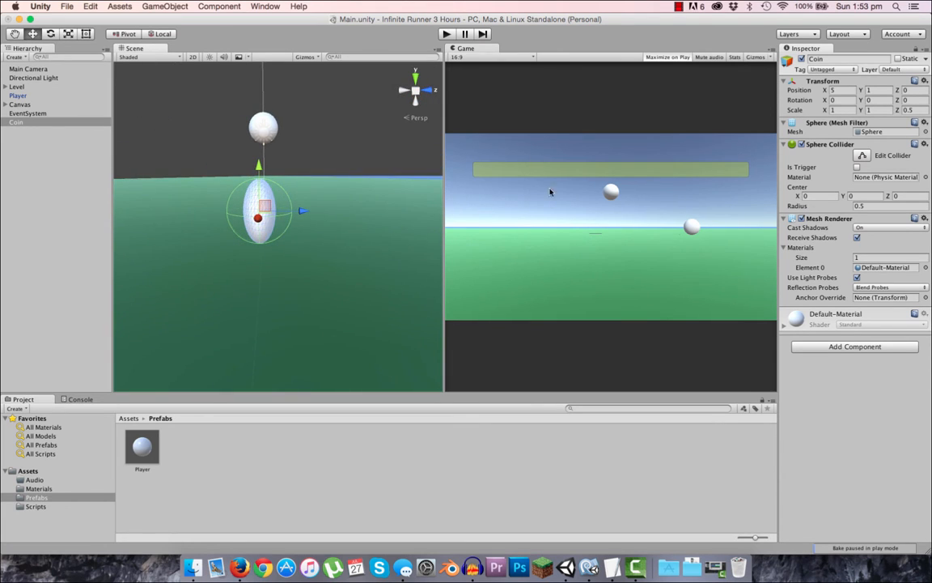
- Flatten the Coin into a thin disc by setting its Z scale to 0.15
left_click(894, 110)
left_click_drag(894, 110, 884, 111)
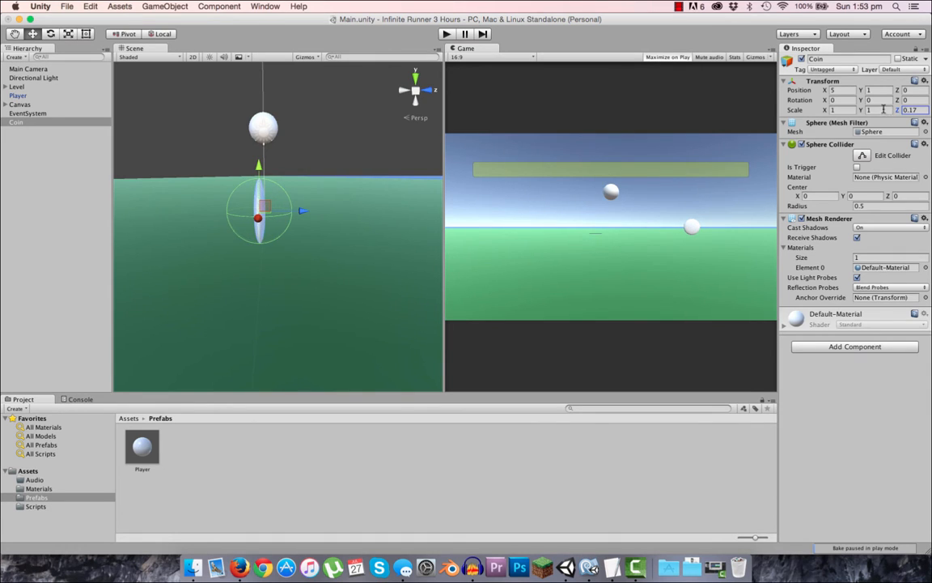
double_click(912, 110)
type("5")
right_click_drag(359, 247, 441, 227)
key("w")
key("a")
key("s")
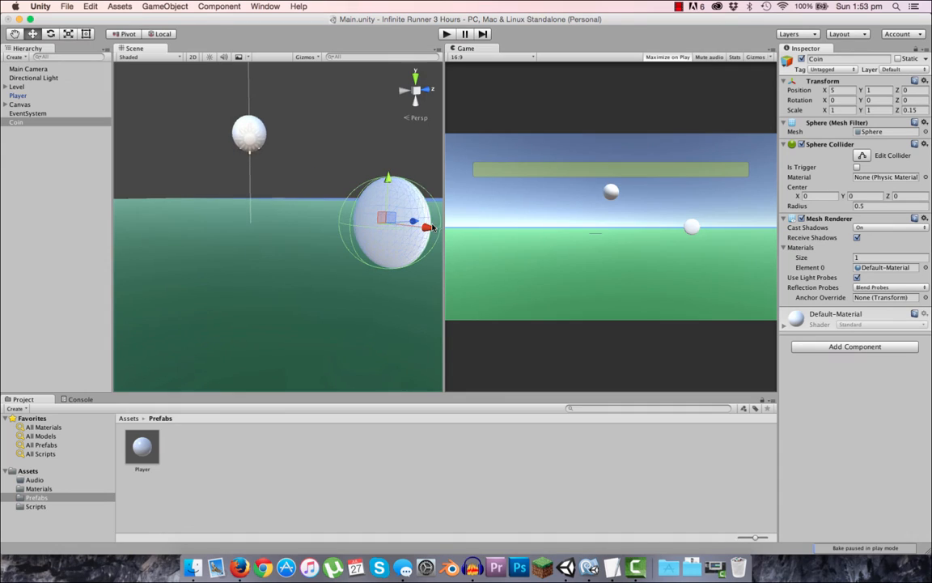
- Shrink the Coin by setting both its X and Y scale to 0.75
left_click(835, 110)
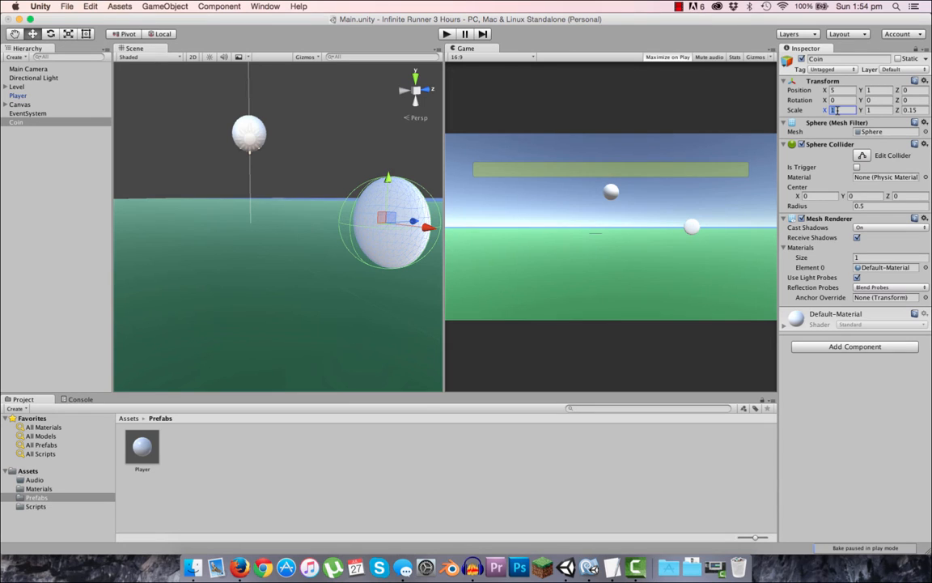
type(".8")
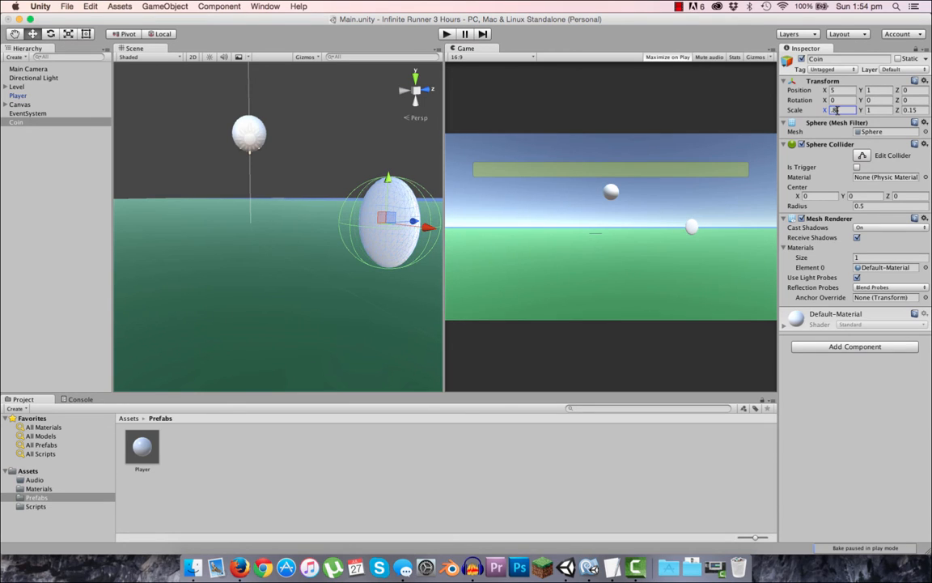
left_click(882, 111)
type(".8")
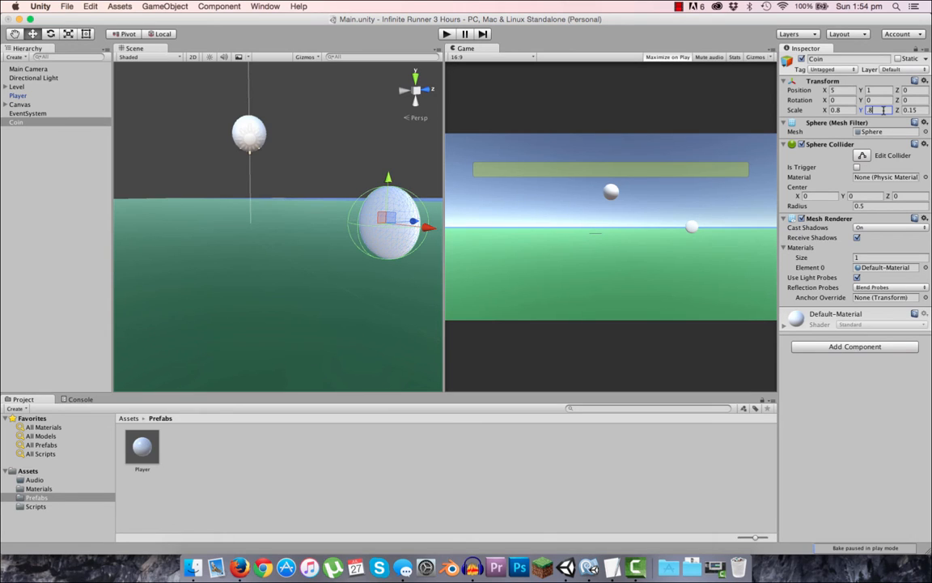
type("7")
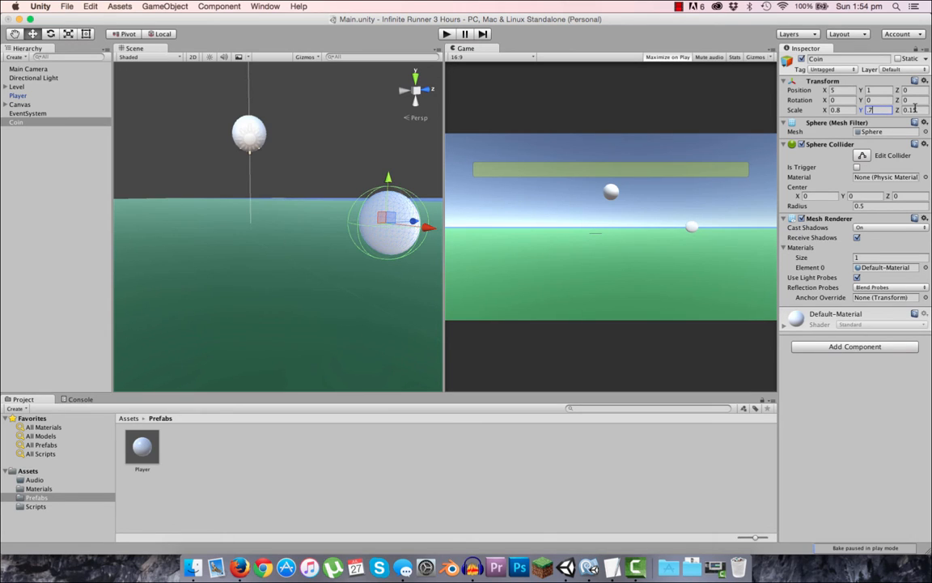
left_click(850, 110)
type("0.7")
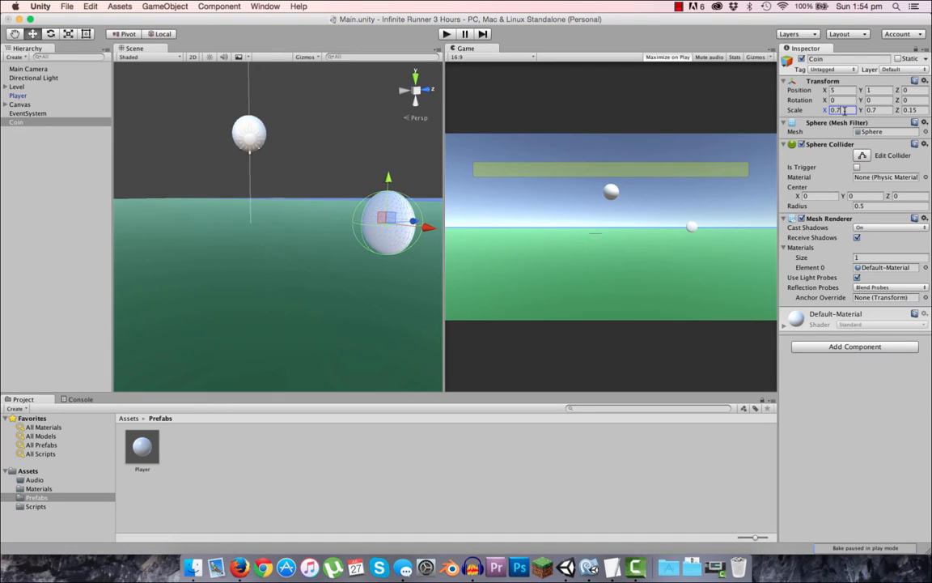
type("5")
left_click(882, 110)
type("5")
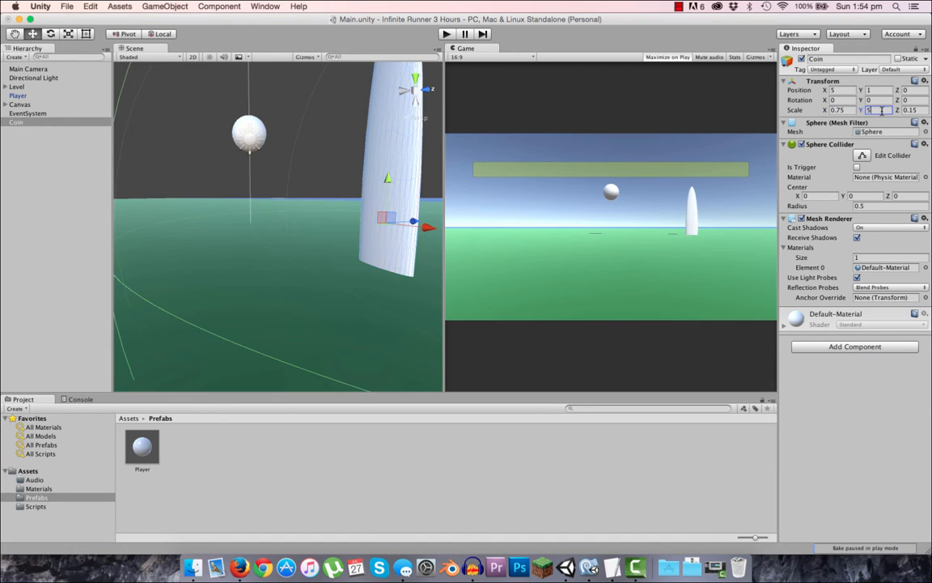
key("BackSpace")
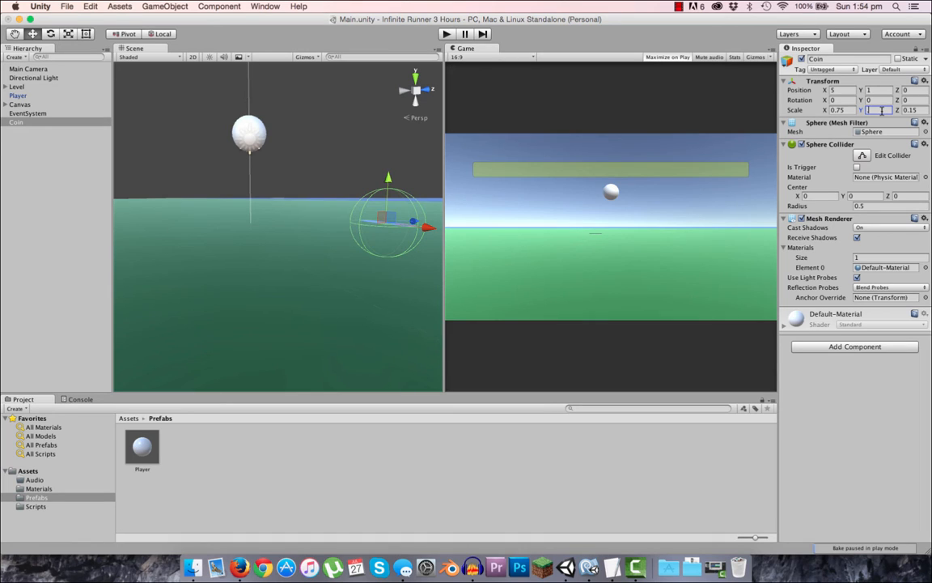
type("0.75")
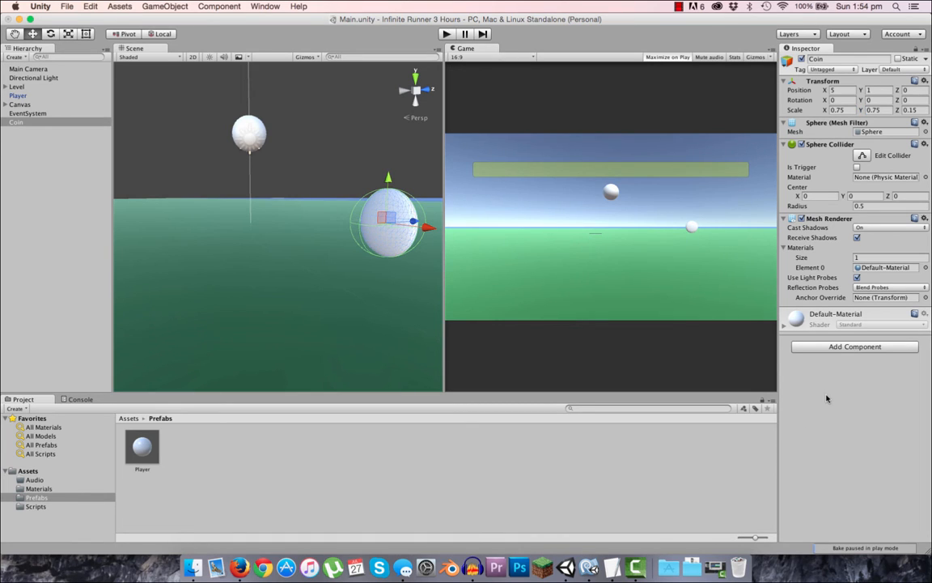
- Create a new material named Coins in the project's Materials folder
left_click(27, 470)
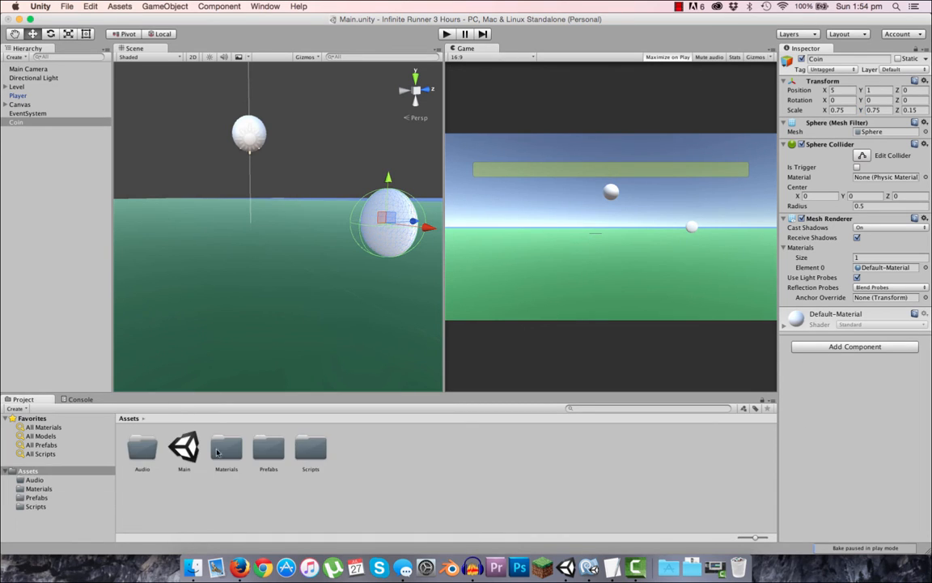
left_click(234, 455)
double_click(238, 458)
right_click(245, 474)
mouse_move(272, 373)
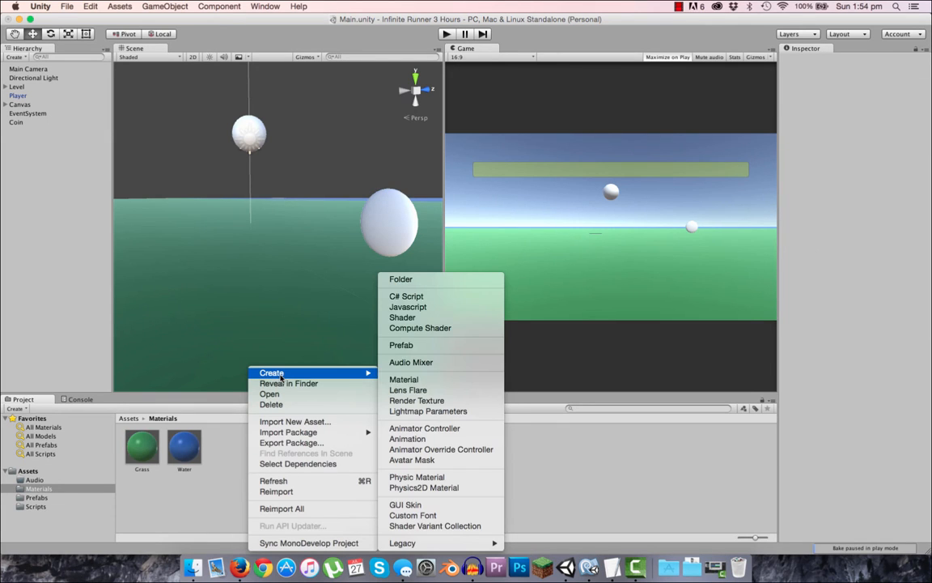
left_click(404, 378)
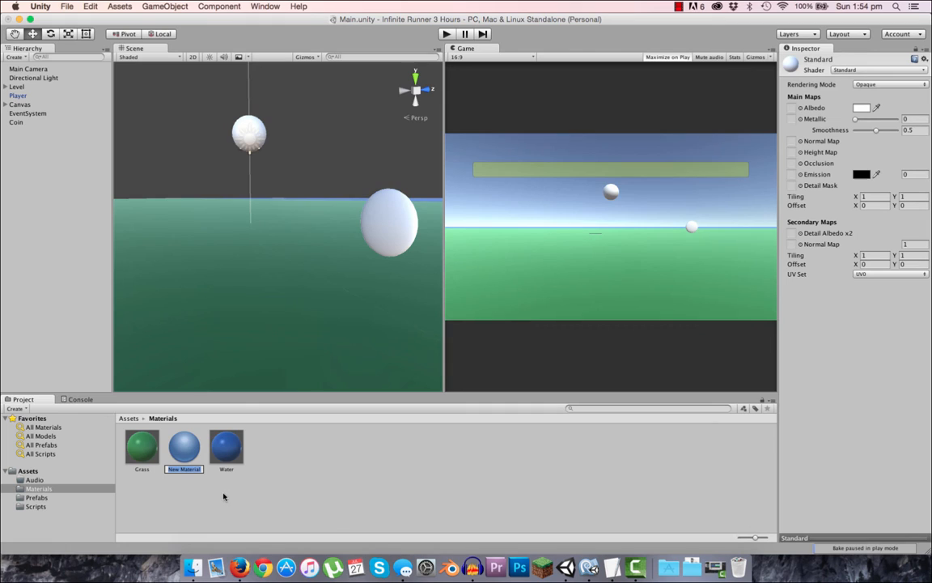
type("Coins")
key("Return")
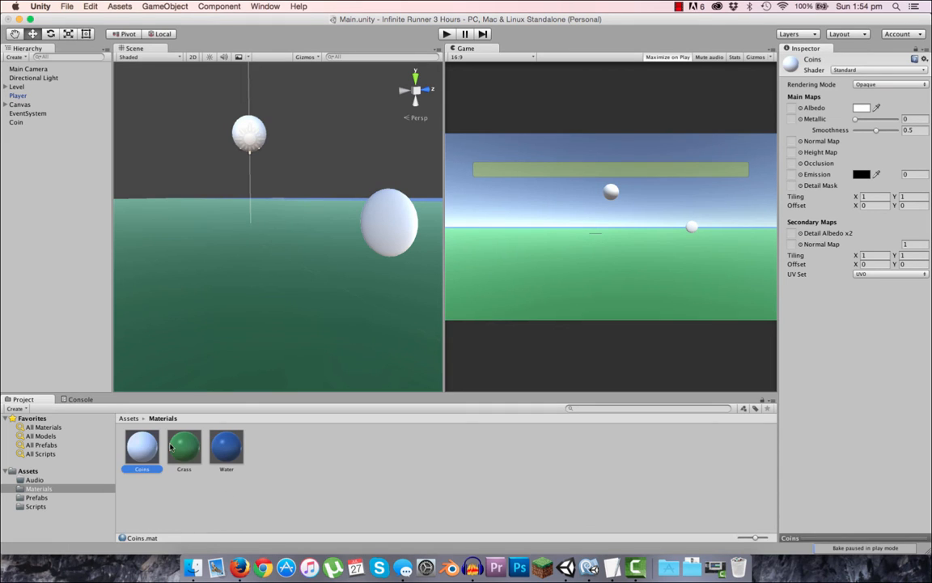
- Try giving the Coins material a bright yellow emission color, hex FFE300
left_click(861, 174)
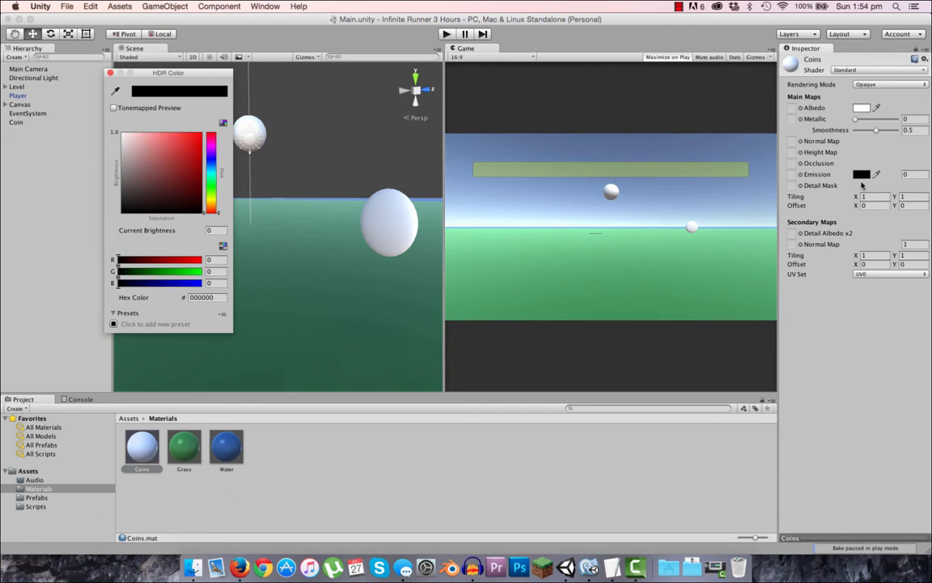
left_click(214, 200)
left_click(179, 152)
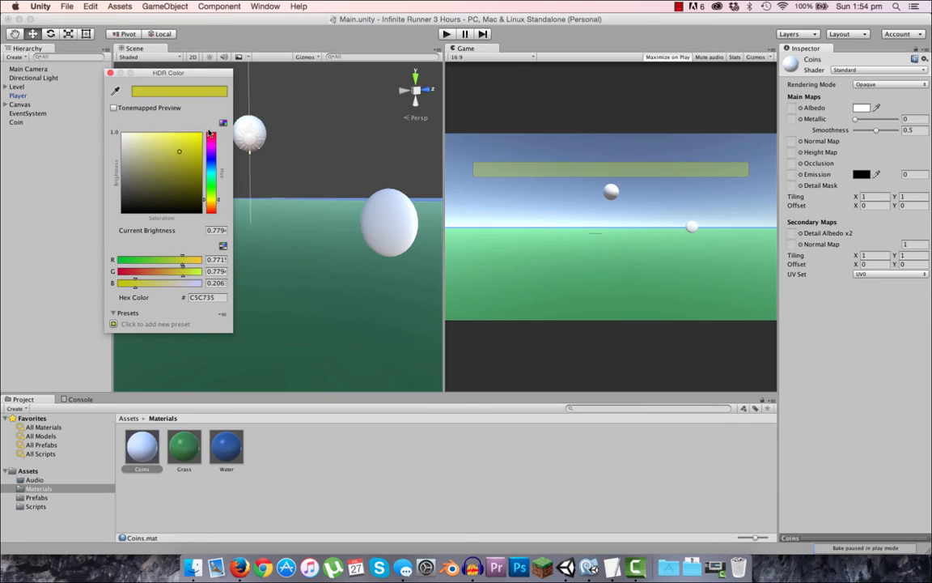
left_click(200, 135)
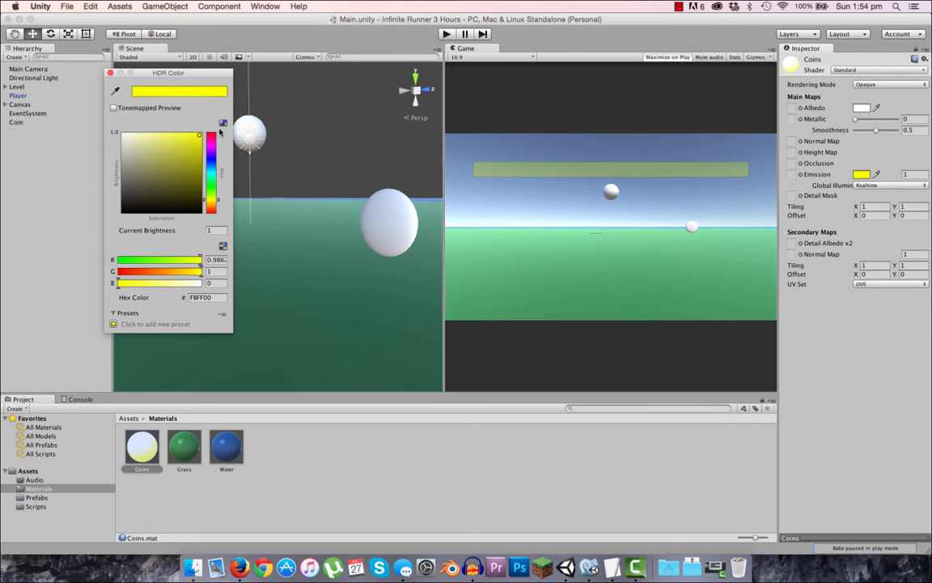
left_click_drag(212, 204, 214, 202)
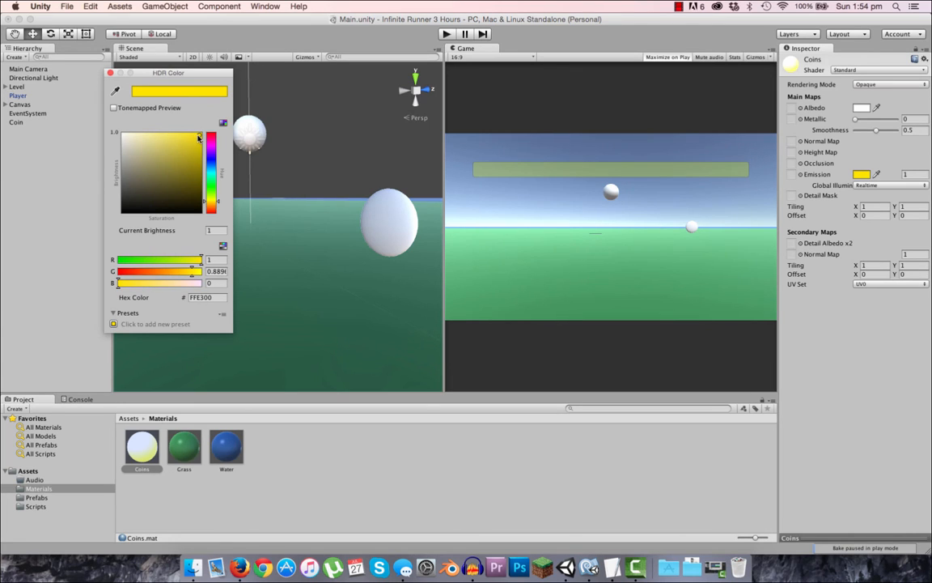
left_click(109, 74)
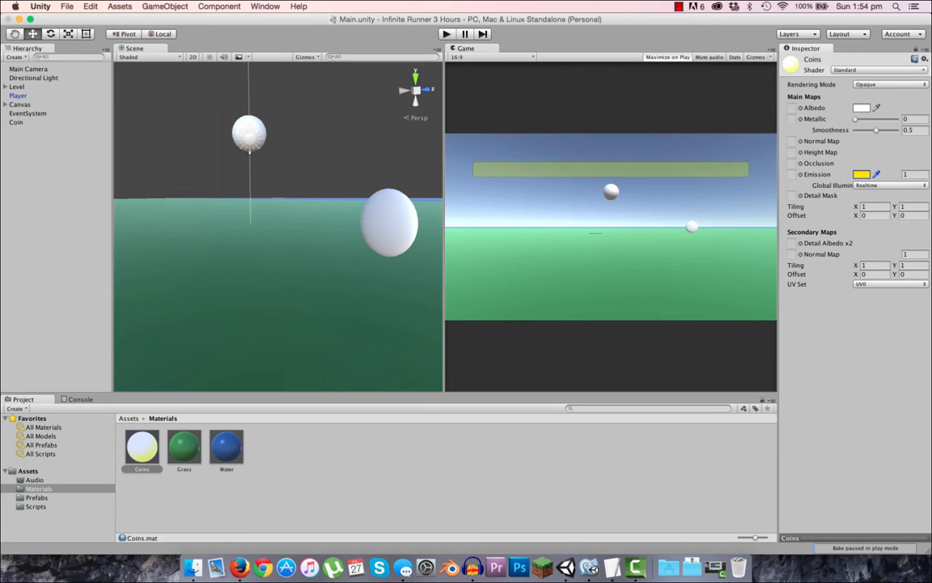
- Apply the Coins material to the Coin object's mesh renderer in place of the default material
left_click(19, 122)
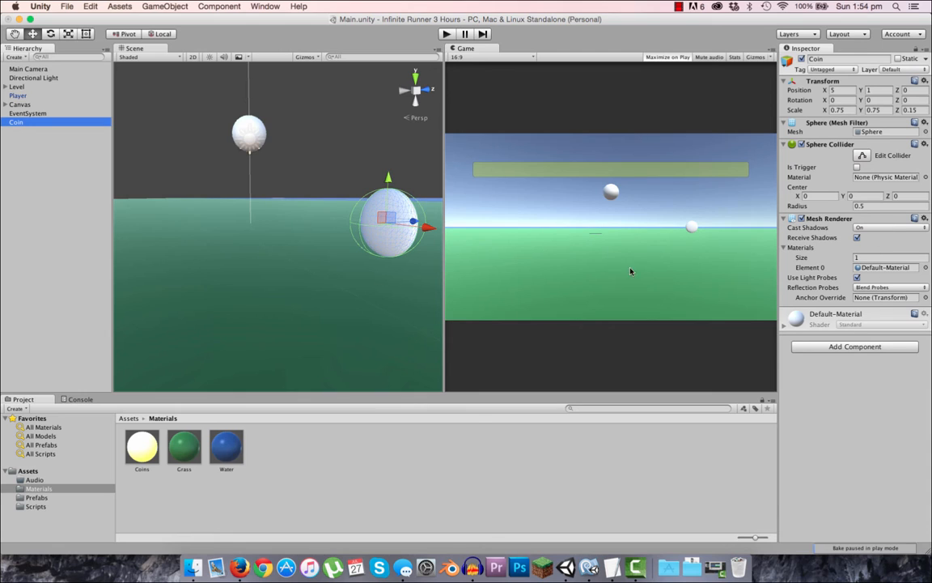
left_click_drag(141, 445, 869, 275)
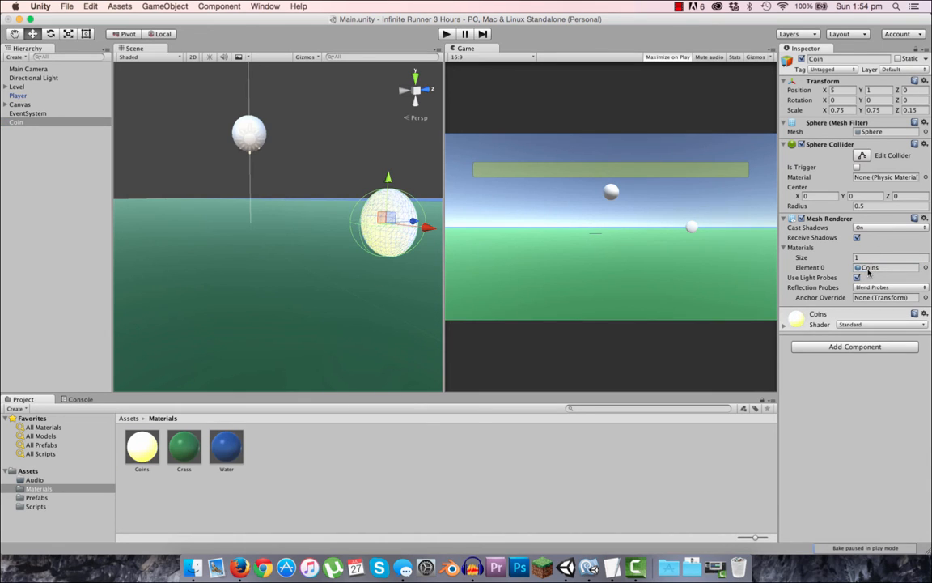
- Try changing the Coins material's emission color to pure white
left_click(142, 447)
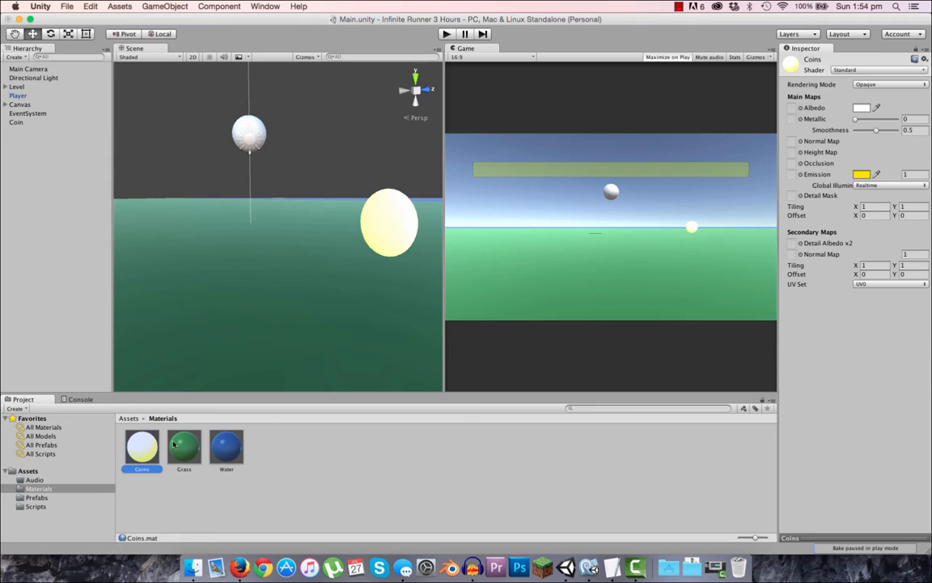
left_click(867, 175)
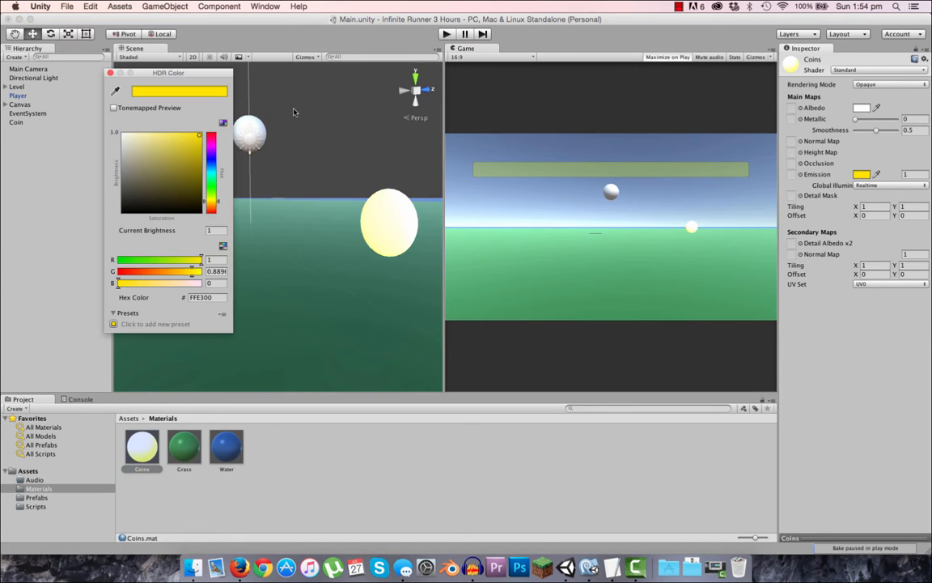
left_click(122, 134)
left_click(110, 72)
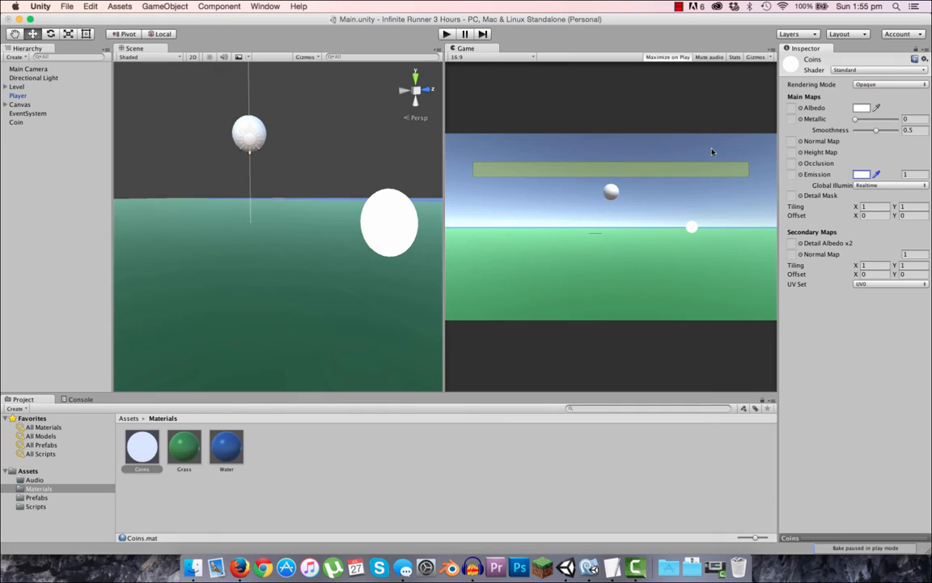
- Try a golden yellow albedo color, hex FFD800, on the Coins material
left_click(862, 108)
left_click(212, 184)
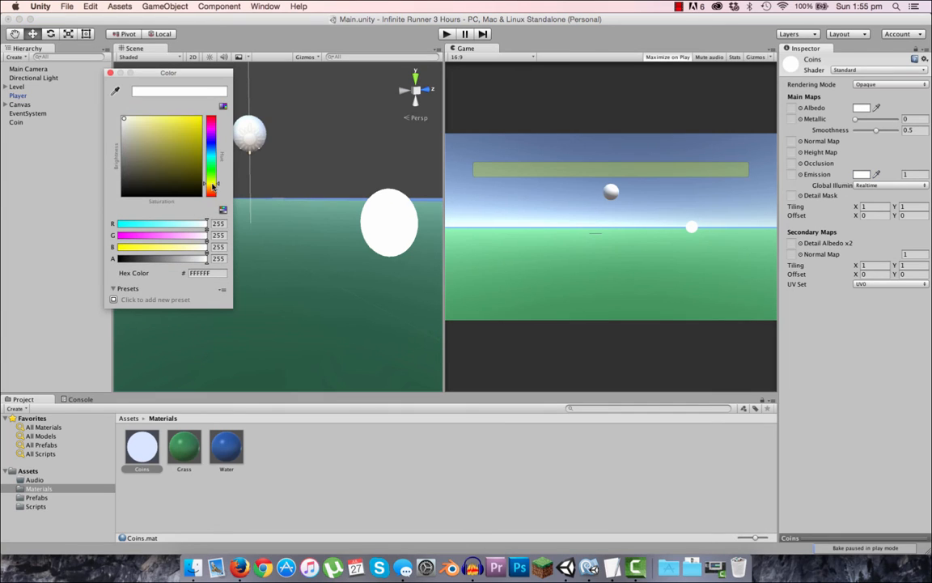
left_click(213, 185)
left_click_drag(195, 134, 205, 110)
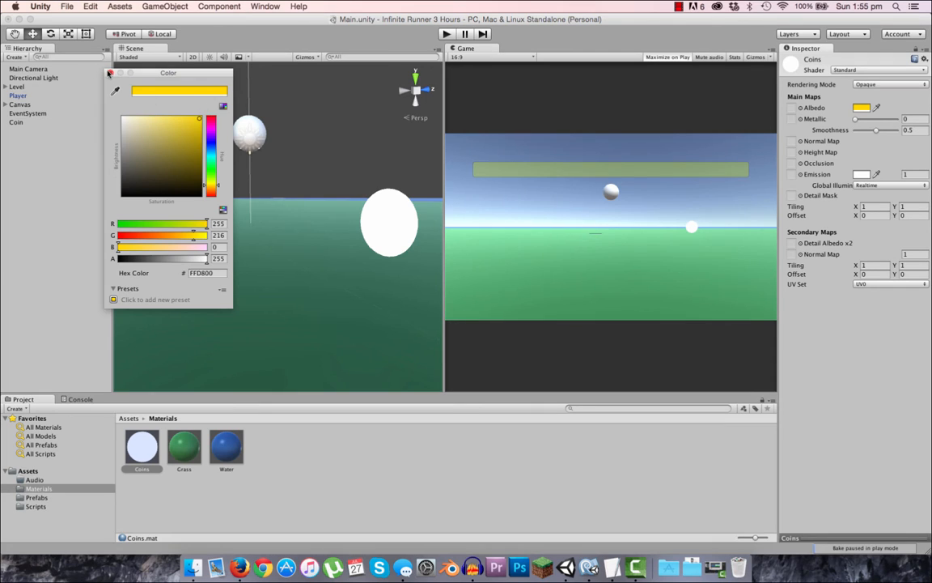
left_click(101, 68)
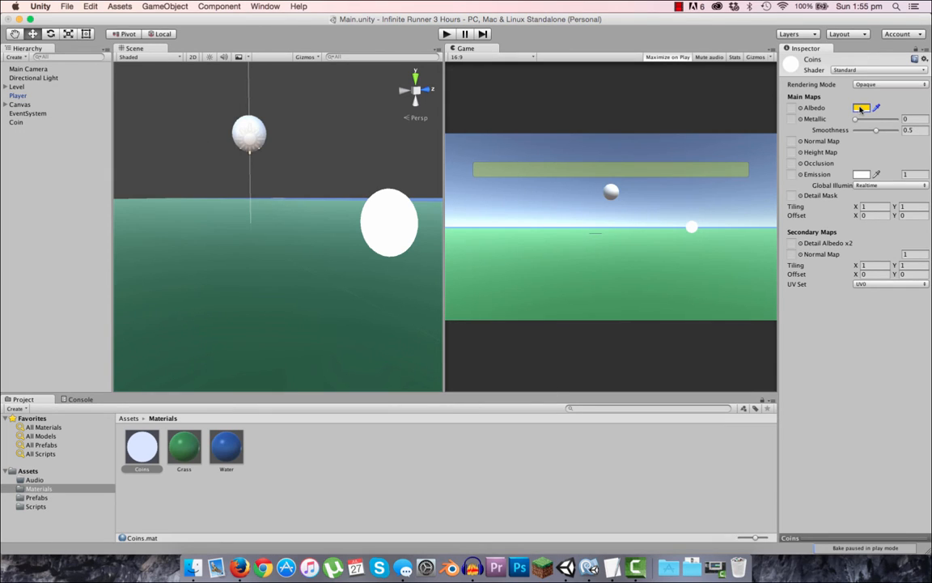
- Shift the Coins material's albedo color to a purer, fully saturated bright yellow
left_click(861, 108)
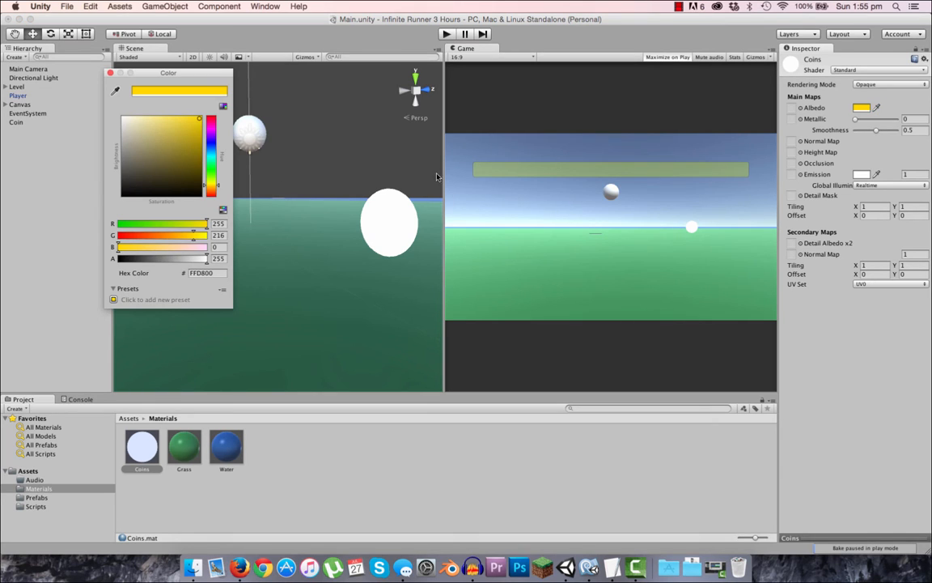
left_click(213, 183)
left_click_drag(213, 184, 213, 187)
left_click(176, 140)
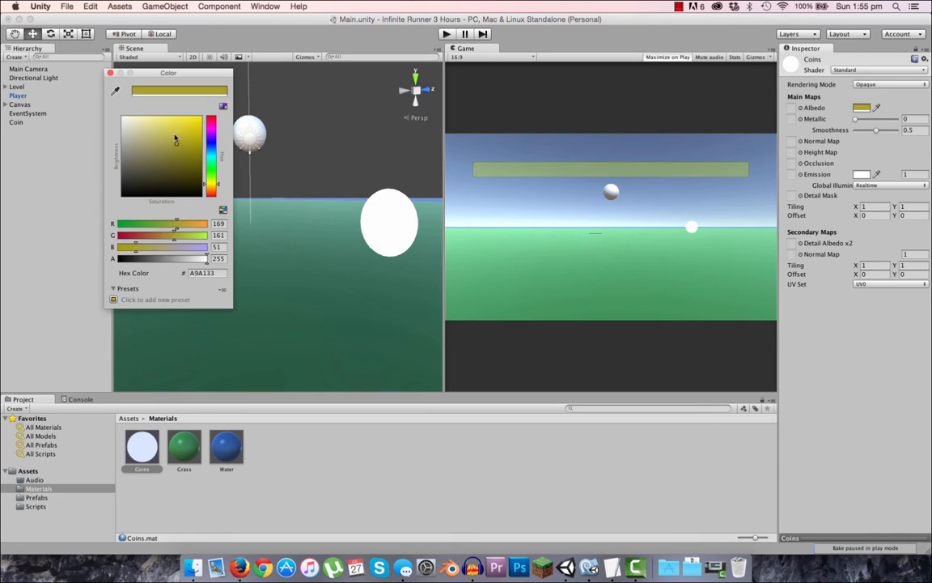
left_click_drag(170, 123, 249, 107)
left_click(110, 72)
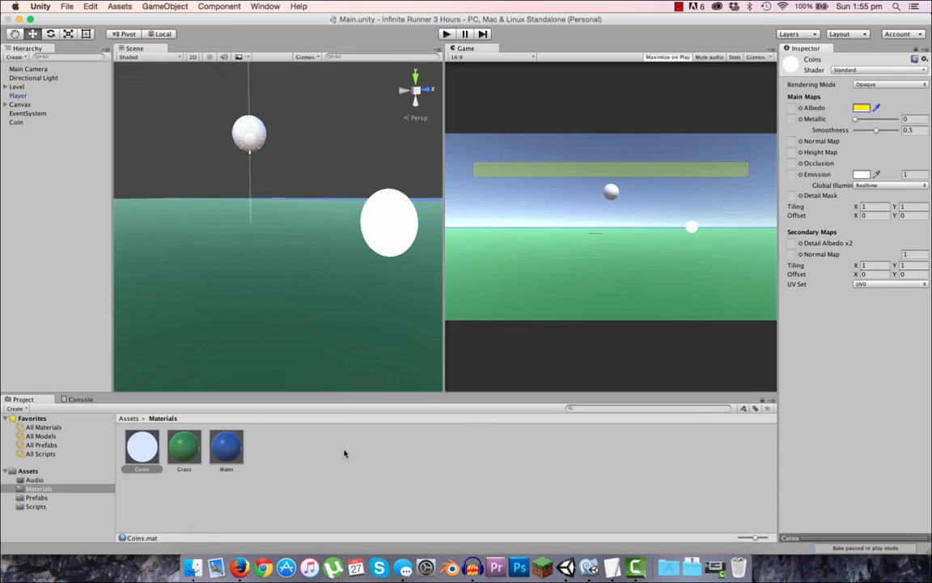
- Set the Coins material's emission color to black so that it no longer glows
left_click(344, 471)
left_click(130, 454)
left_click(178, 441)
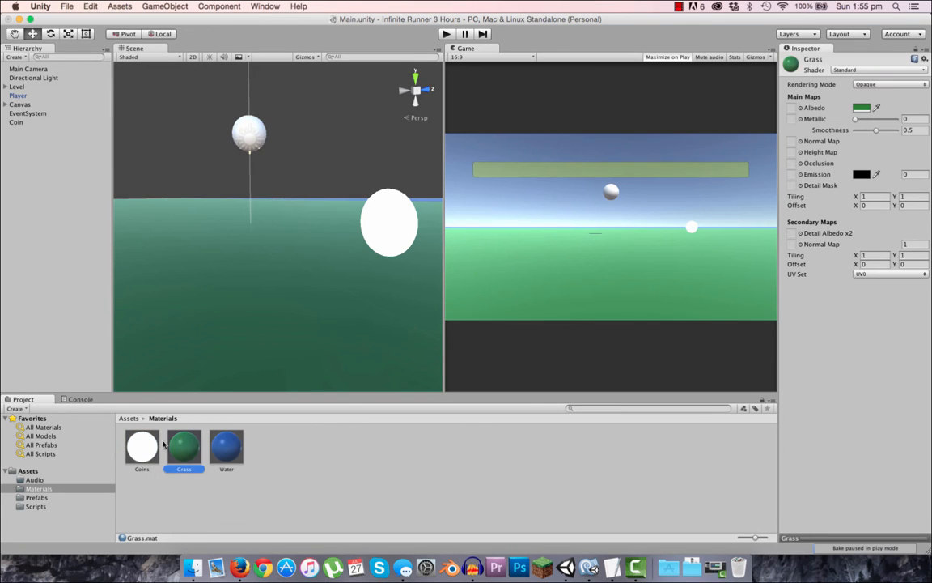
left_click(148, 445)
left_click(861, 175)
left_click_drag(144, 196, 105, 282)
left_click(110, 73)
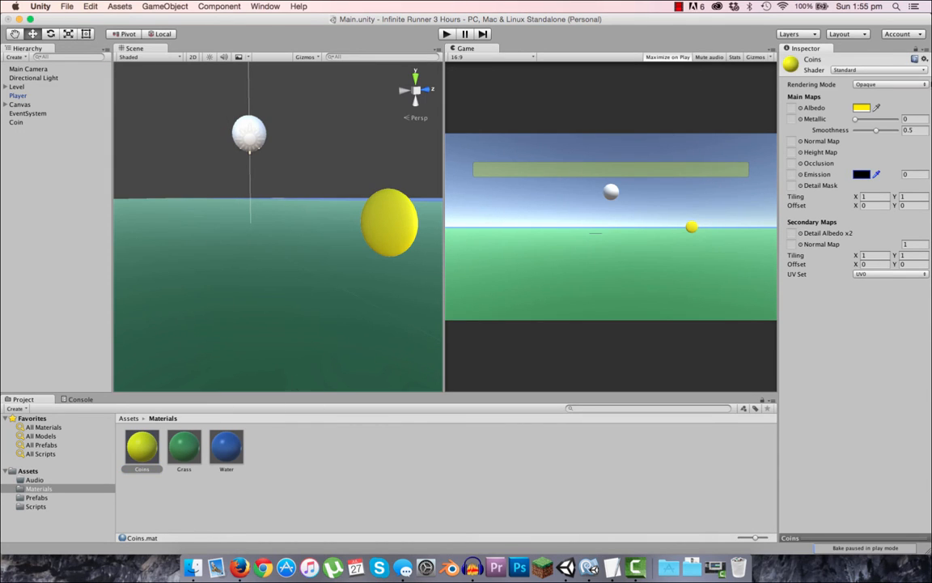
- Set the Coins material's albedo to a warm gold, hex FFCE00
left_click(861, 108)
left_click_drag(211, 187, 193, 171)
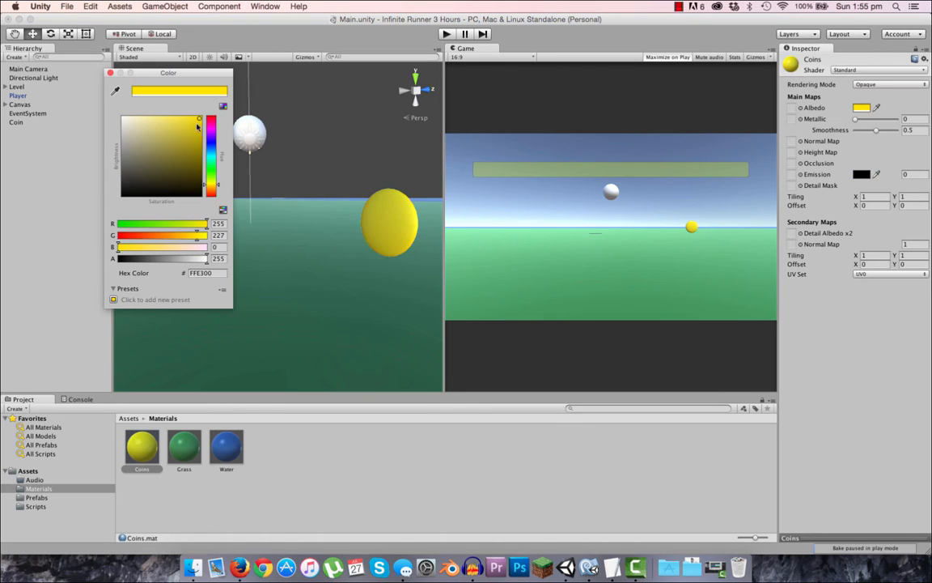
left_click_drag(191, 120, 217, 116)
left_click_drag(211, 191, 213, 187)
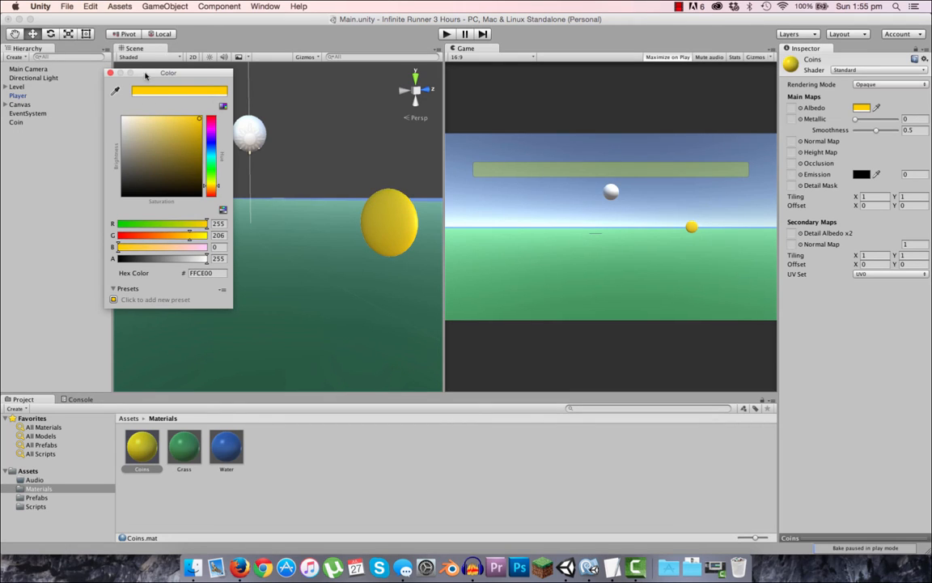
left_click(110, 73)
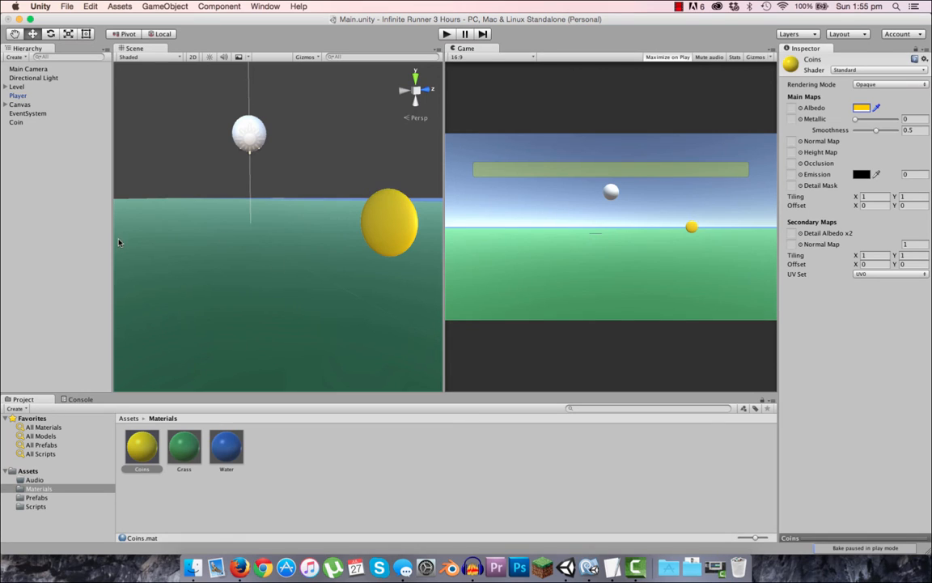
- Create a new C# script named Rotate_Object in the project's Scripts folder
left_click(17, 123)
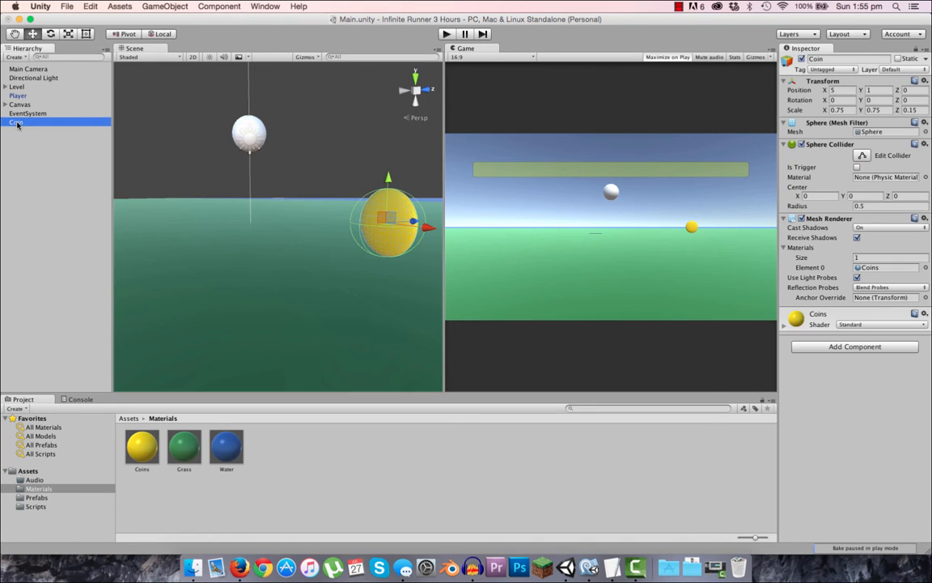
left_click(129, 418)
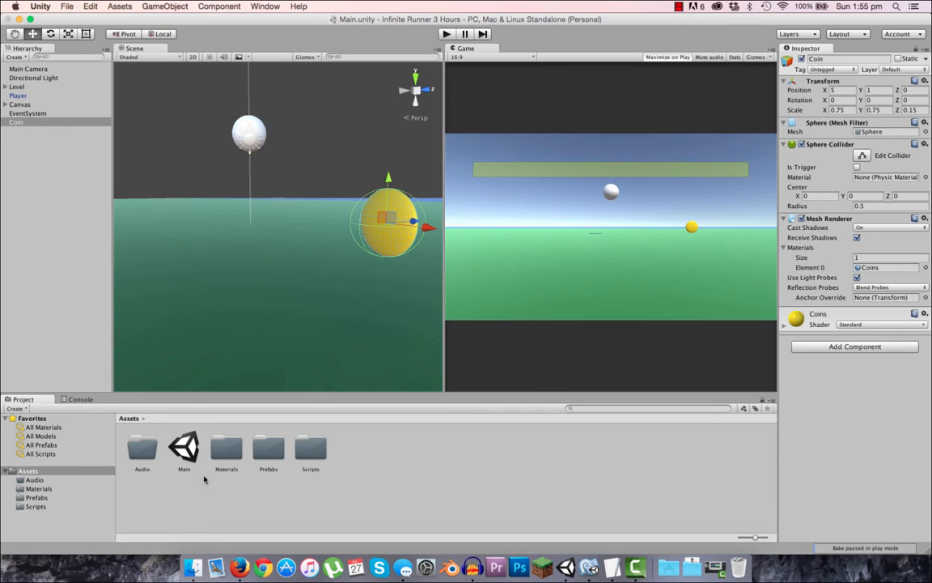
double_click(320, 451)
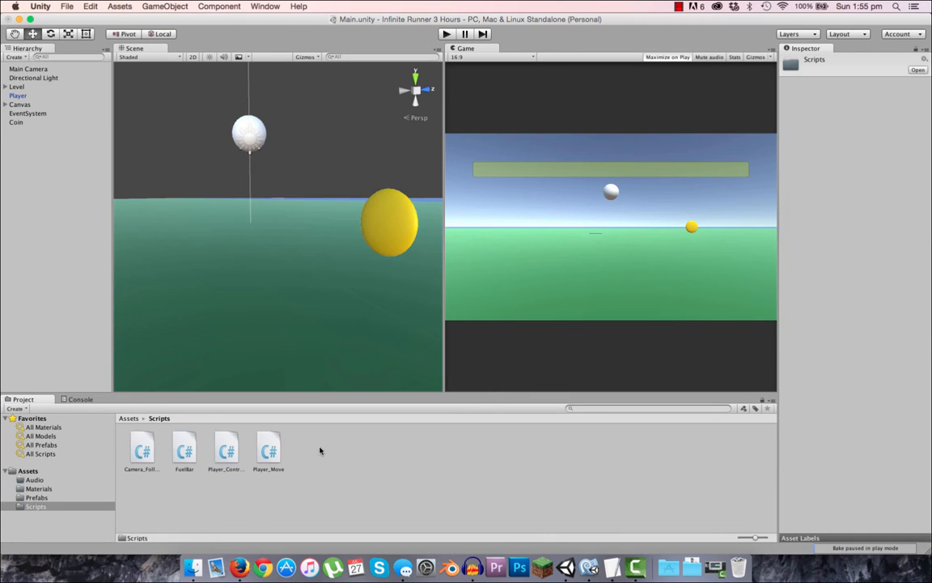
right_click(366, 486)
mouse_move(395, 373)
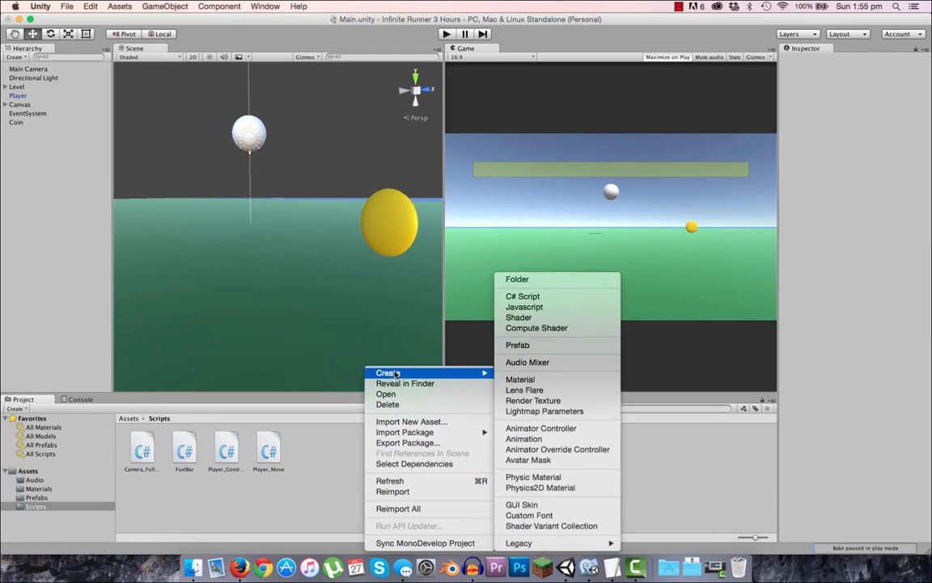
left_click(524, 297)
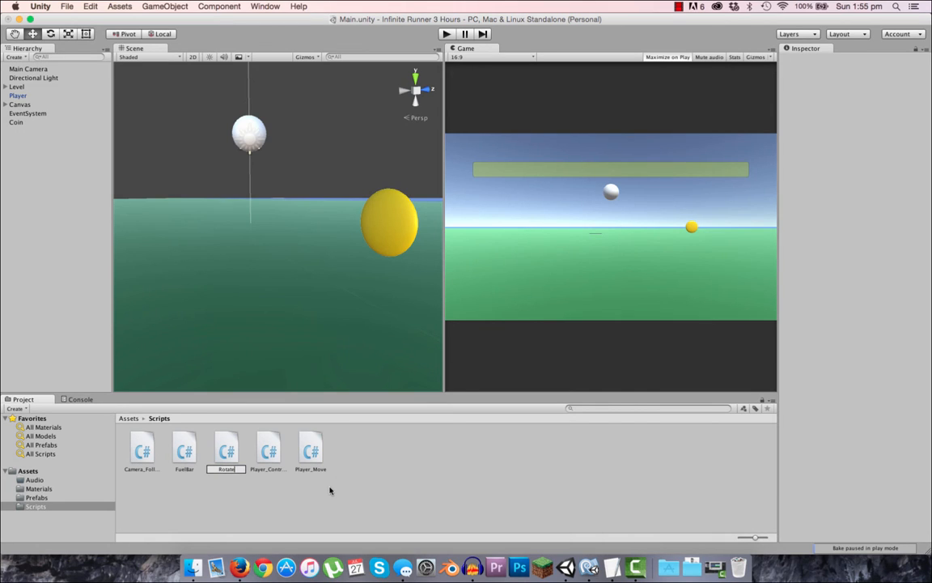
type("Rotate_Object")
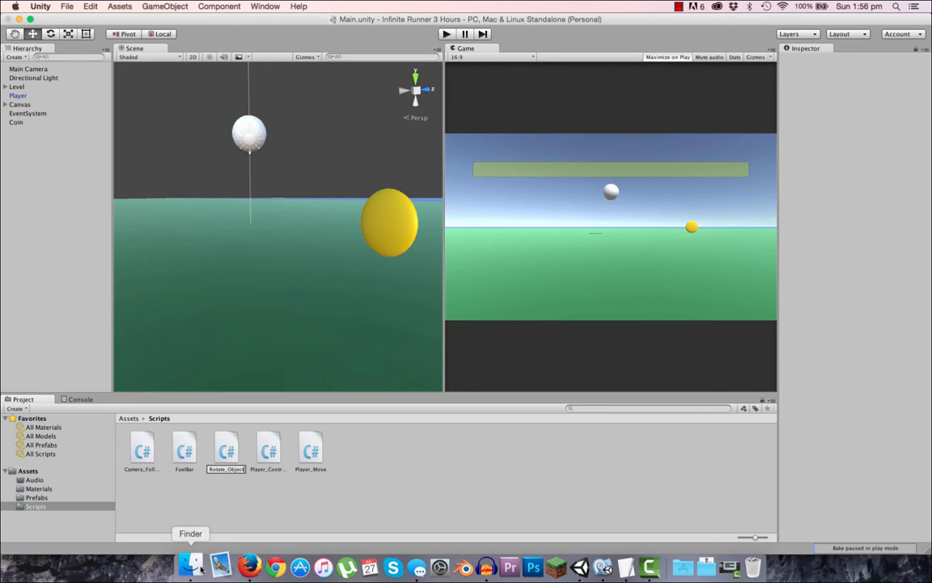
key("Return")
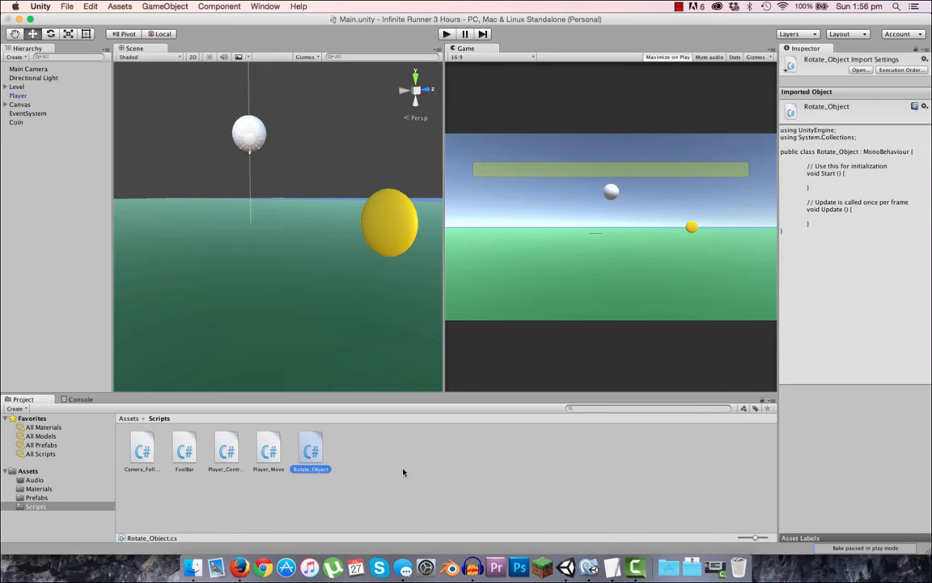
- Open the Rotate_Object script in MonoDevelop and delete its Start method together with the initialization comment
left_click(402, 470)
left_click(311, 450)
double_click(325, 454)
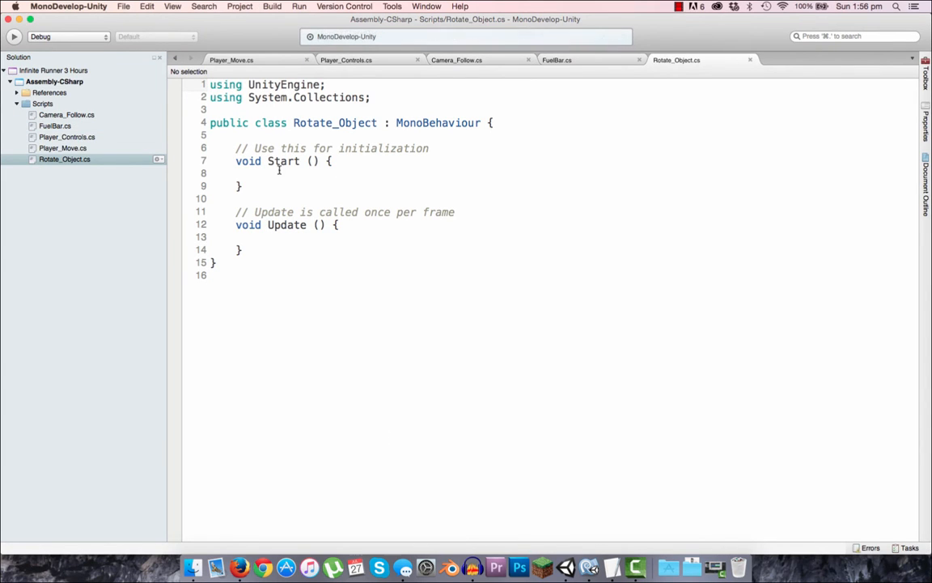
left_click_drag(255, 197, 204, 148)
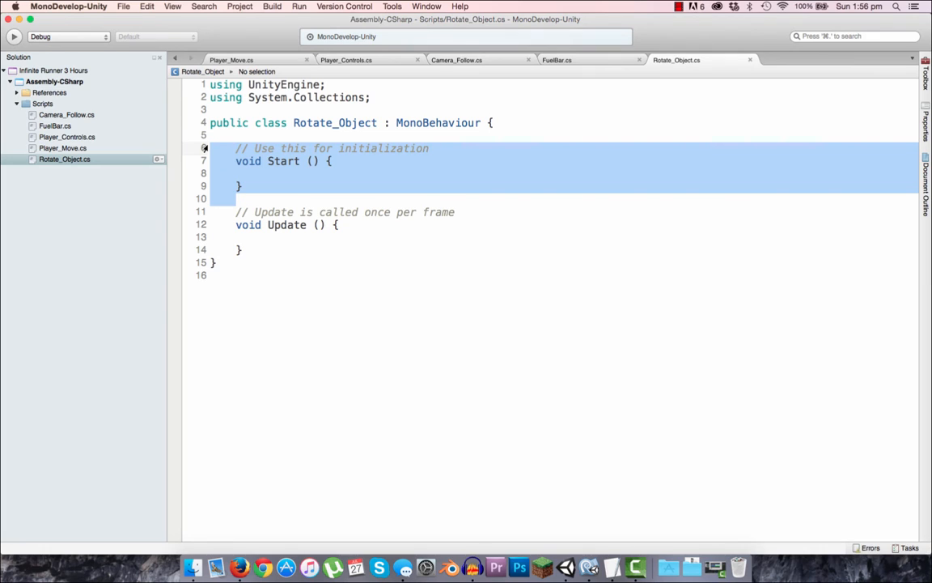
key("BackSpace")
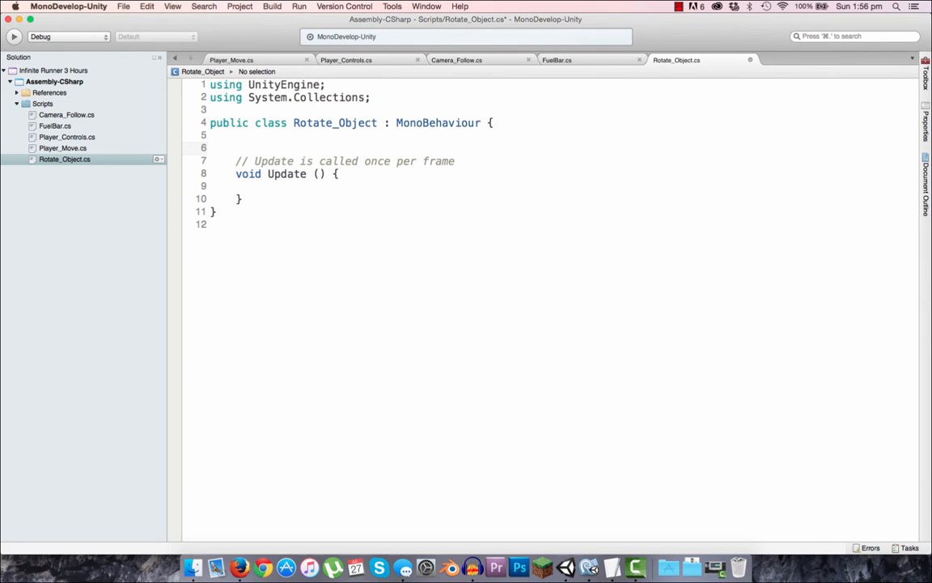
- Declare a public int variable named rotateSpeed above the Update method, followed by a blank line
type("publi")
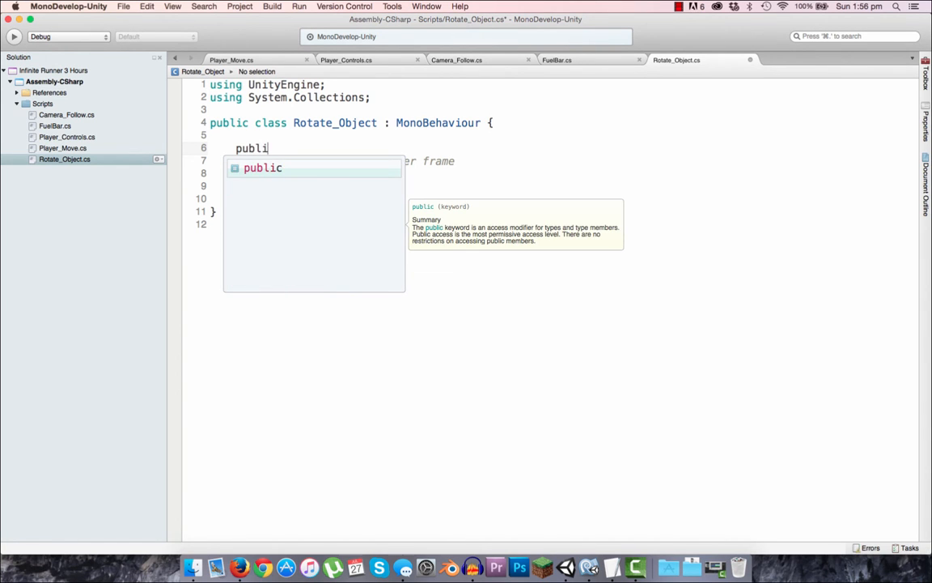
type("c int ")
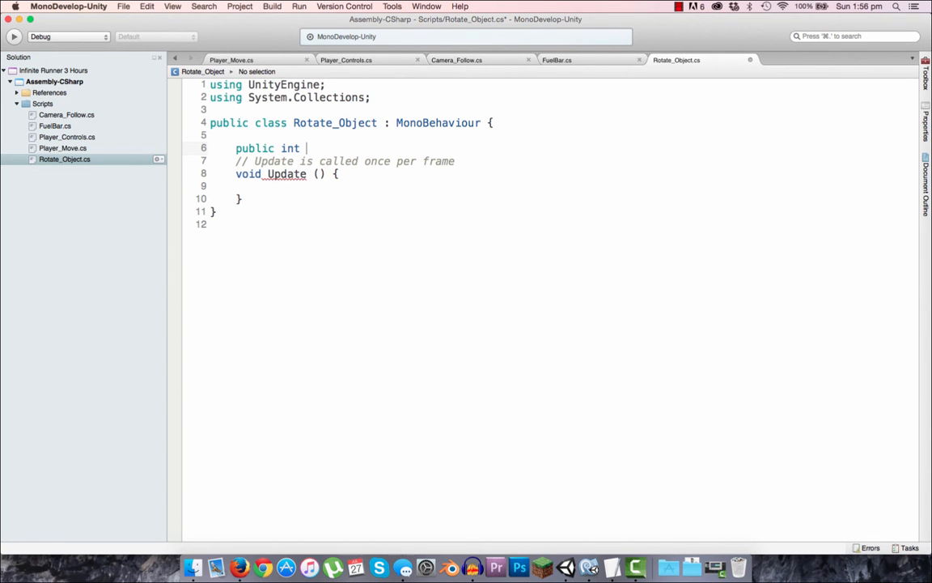
type("rotateSpeed;")
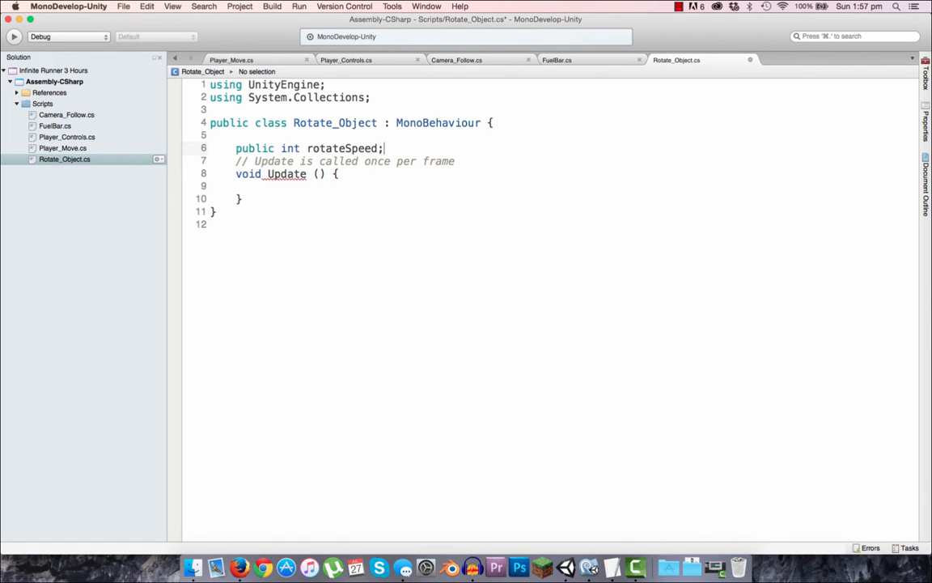
key("ctrl+s")
key("Return")
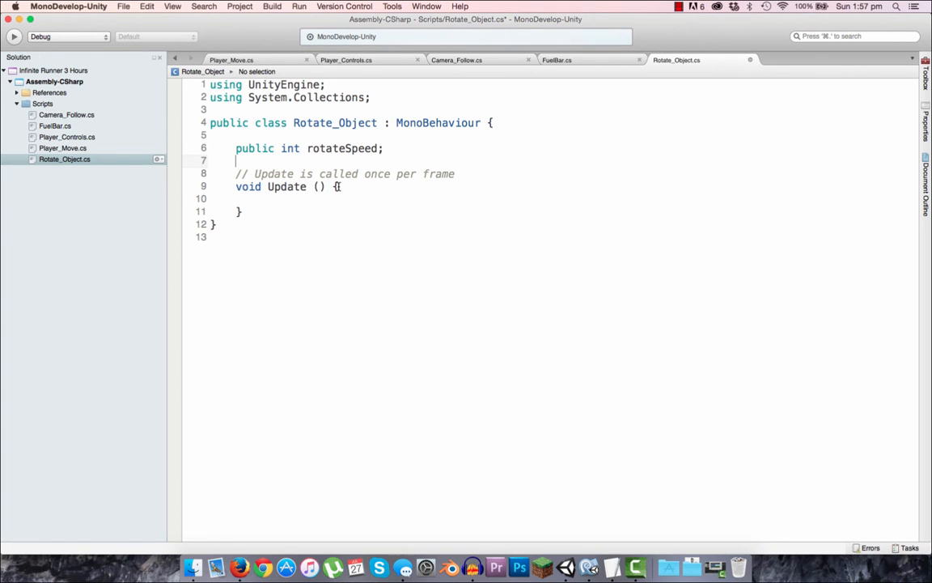
- Rename the Update method to FixedUpdate in the Rotate_Object script
left_click(340, 187)
left_click(320, 199)
left_click(267, 186)
type("Fixed")
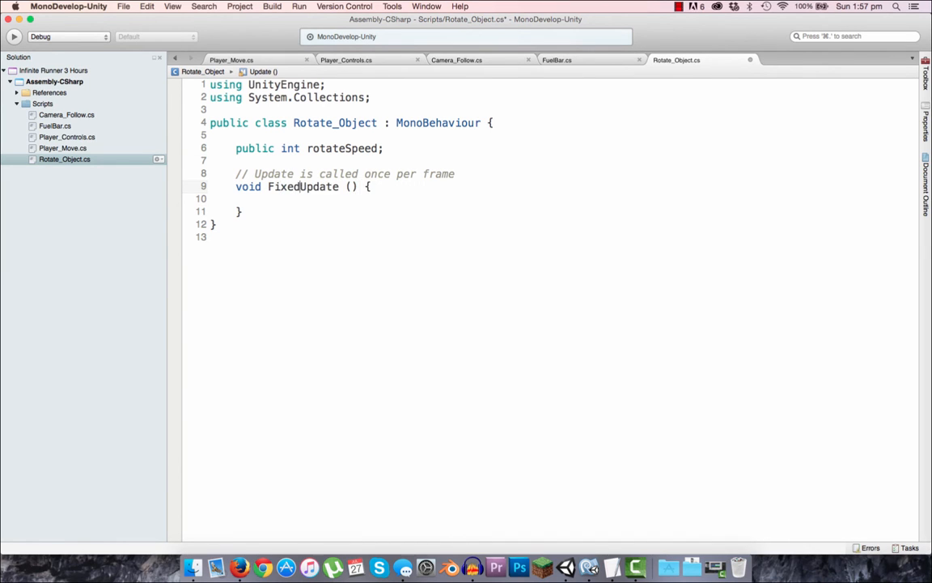
key("ctrl+s")
- Begin a transform.Rotate call on the empty line inside the FixedUpdate method
left_click(344, 200)
key("Tab")
type("tra")
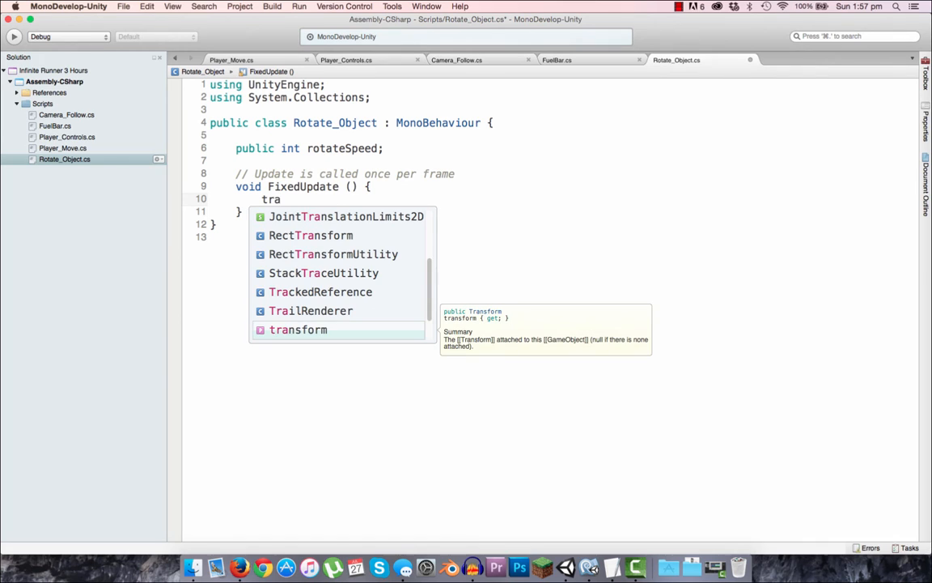
type("nsform.rotat")
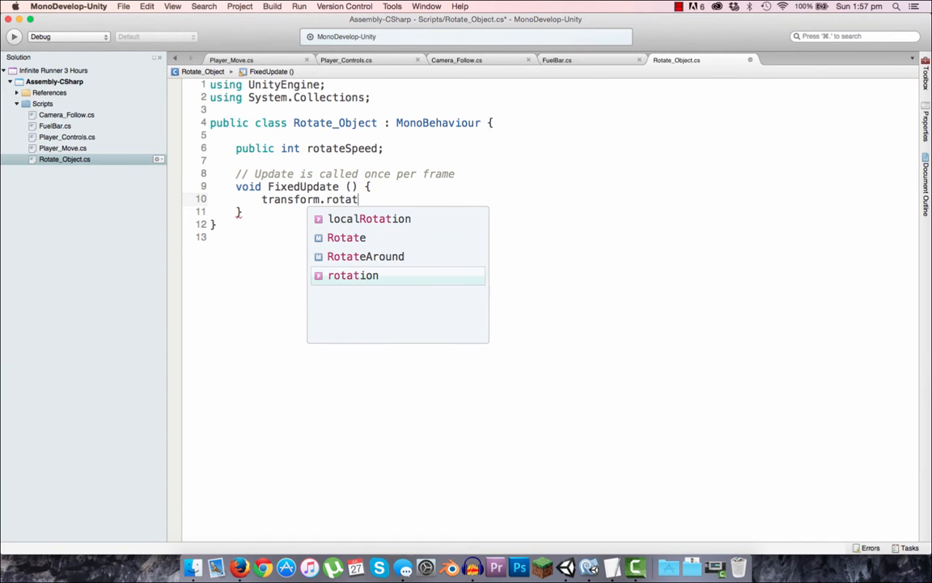
type("ion(")
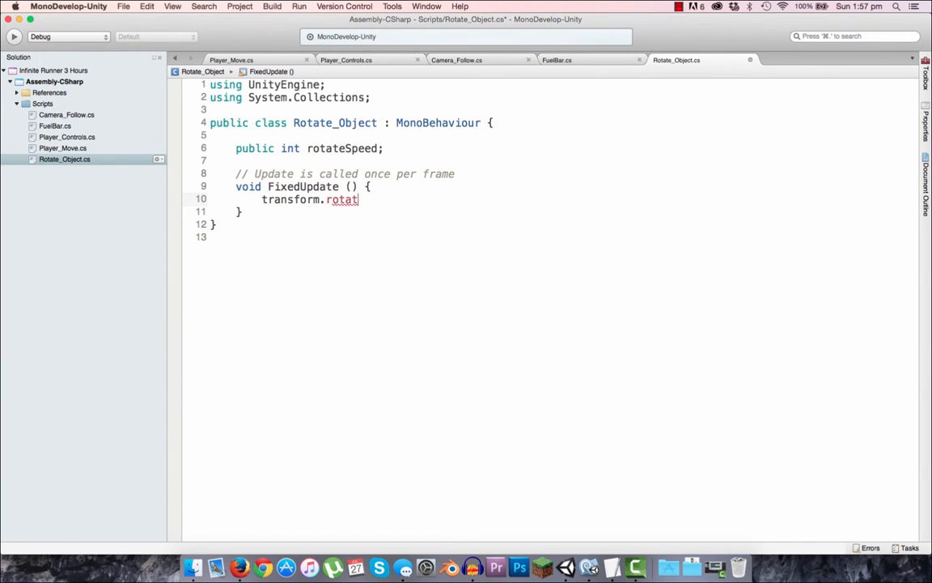
key("BackSpace")
key("BackSpace")
key("BackSpace")
key("BackSpace")
key("BackSpace")
key("BackSpace")
key("BackSpace")
type("rotate")
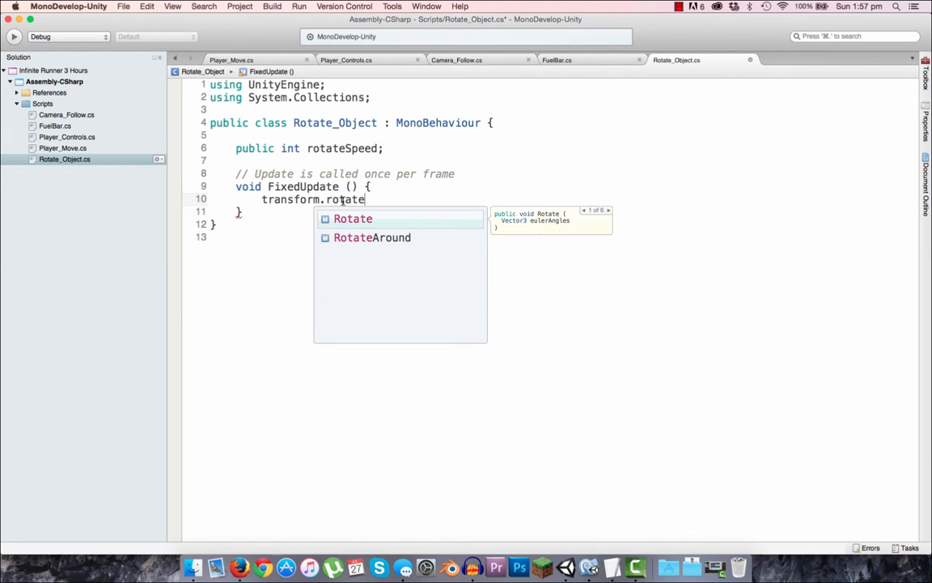
left_click(369, 220)
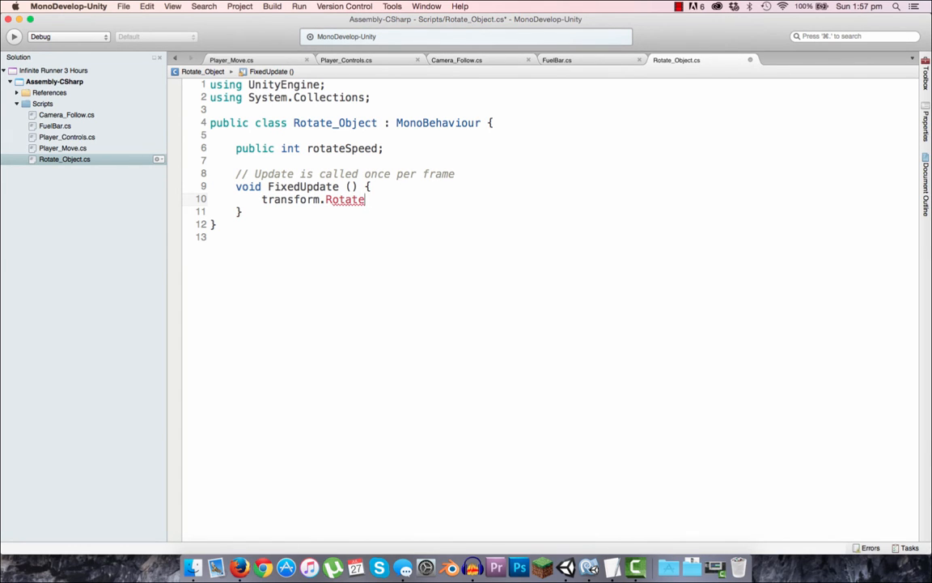
- Open the Rotate call's argument with Vector3.up multiplied by the rotateSpeed variable
type("(Vec")
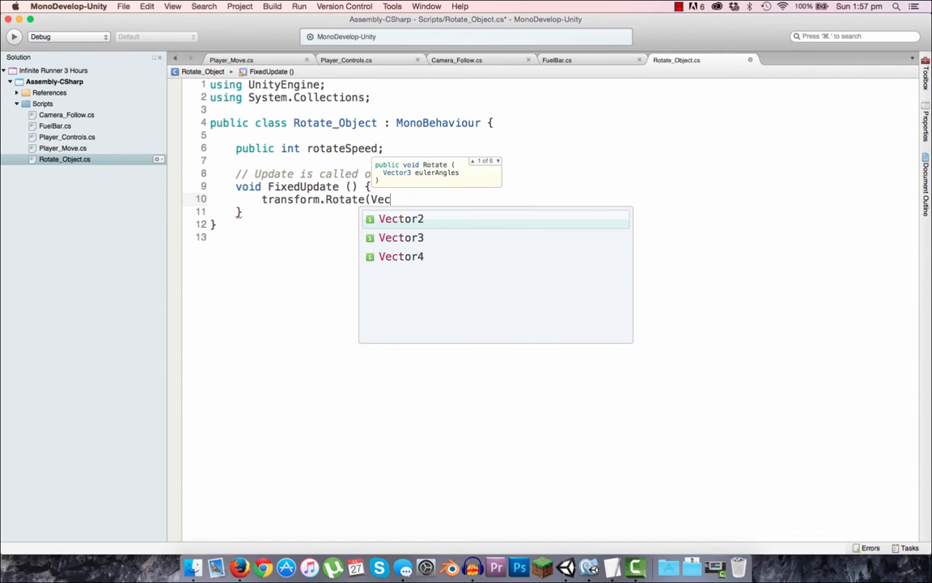
type("tor")
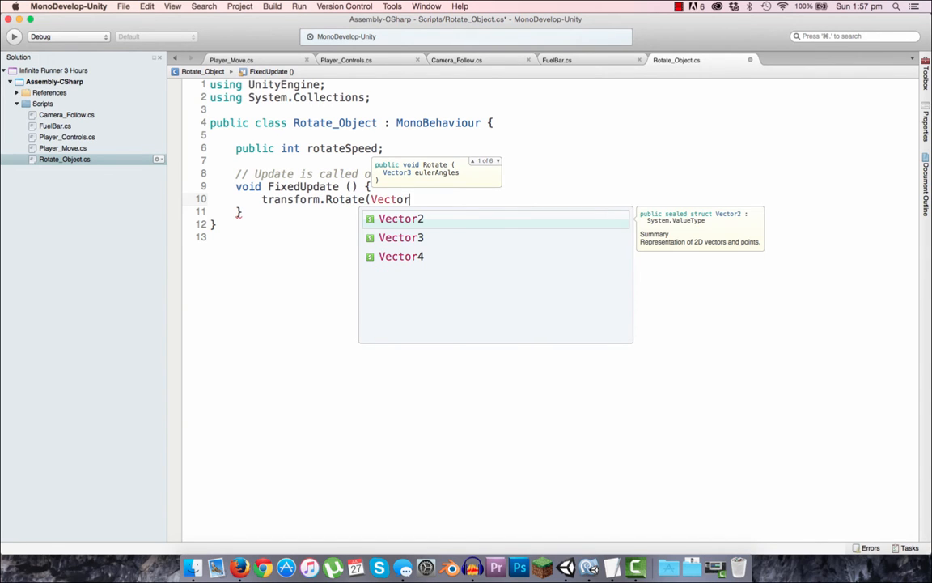
type("3.up")
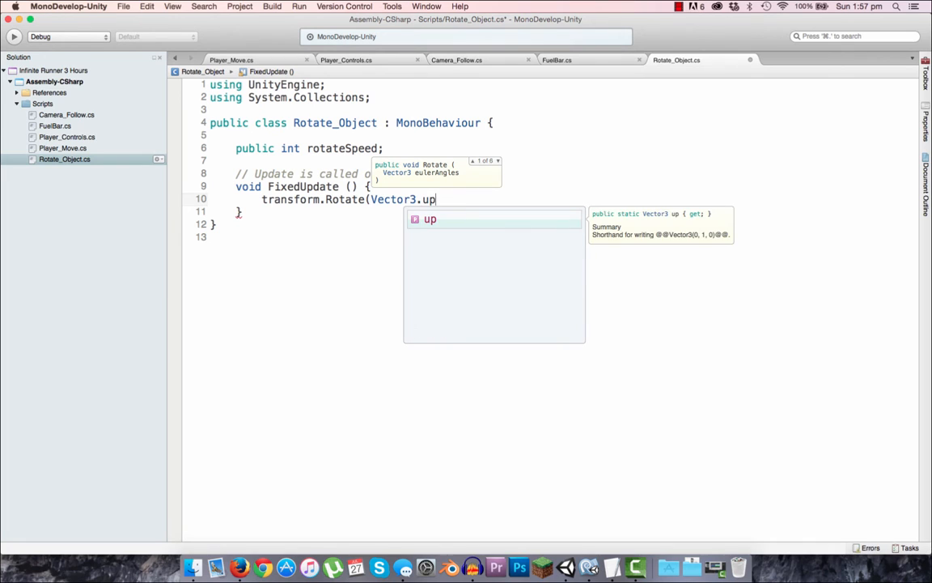
type(" * ")
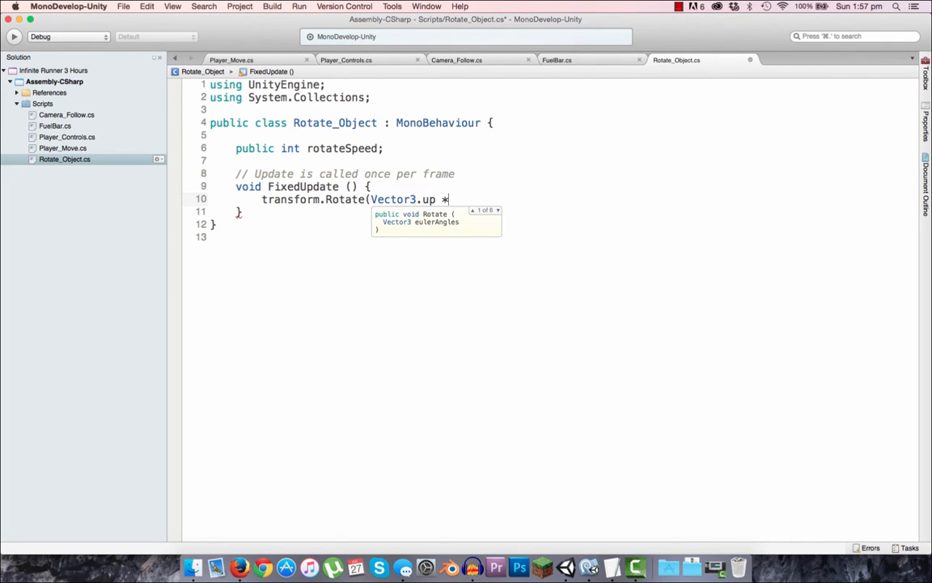
type("rotat")
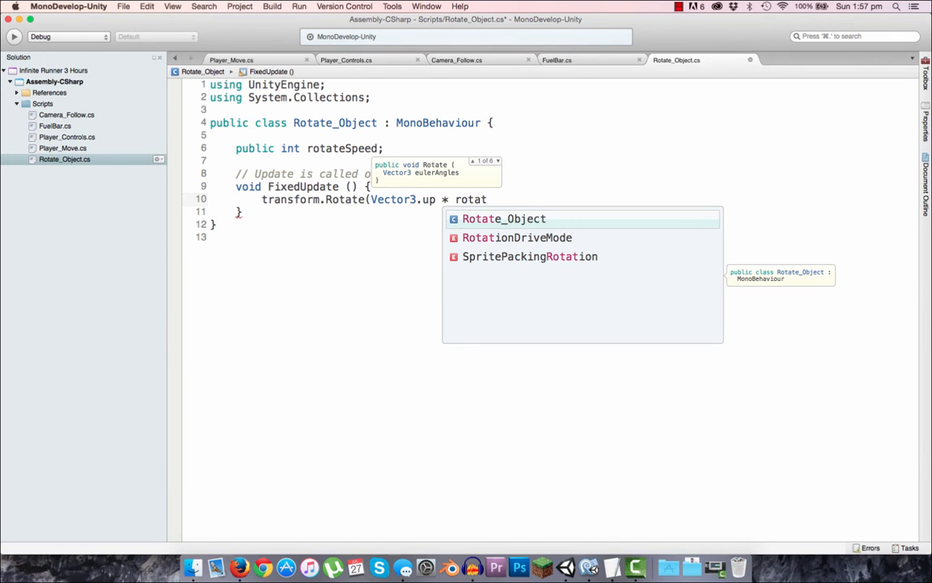
key("BackSpace")
key("BackSpace")
key("BackSpace")
key("BackSpace")
key("BackSpace")
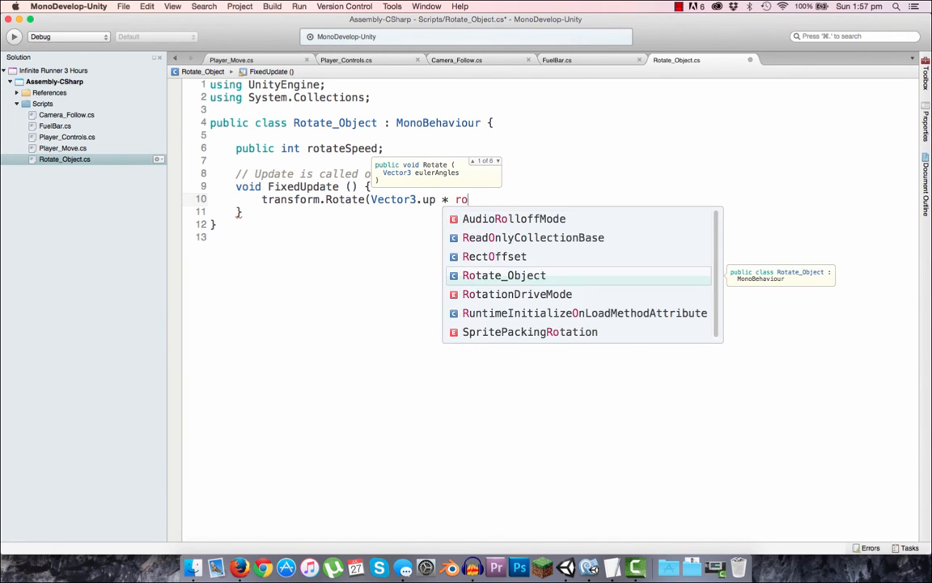
type("rotate")
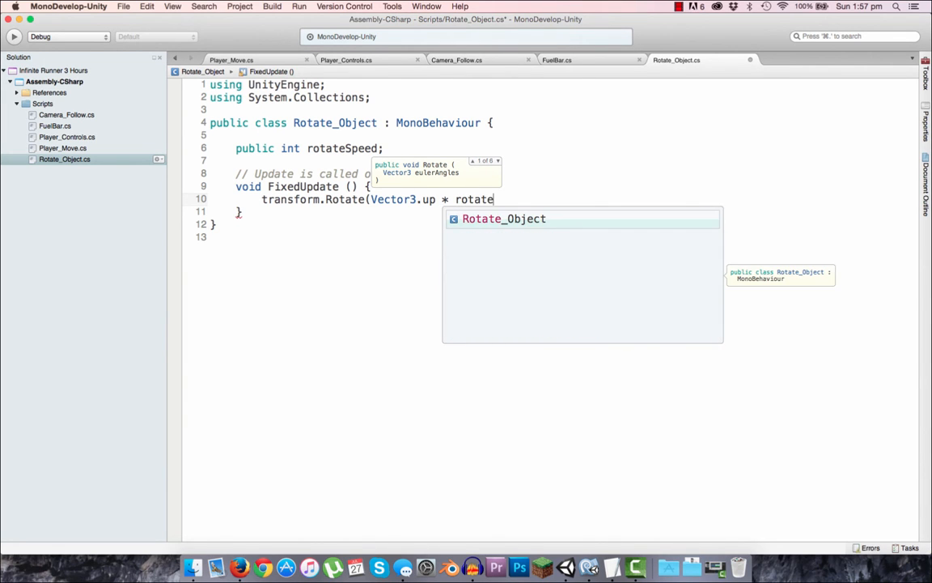
double_click(344, 148)
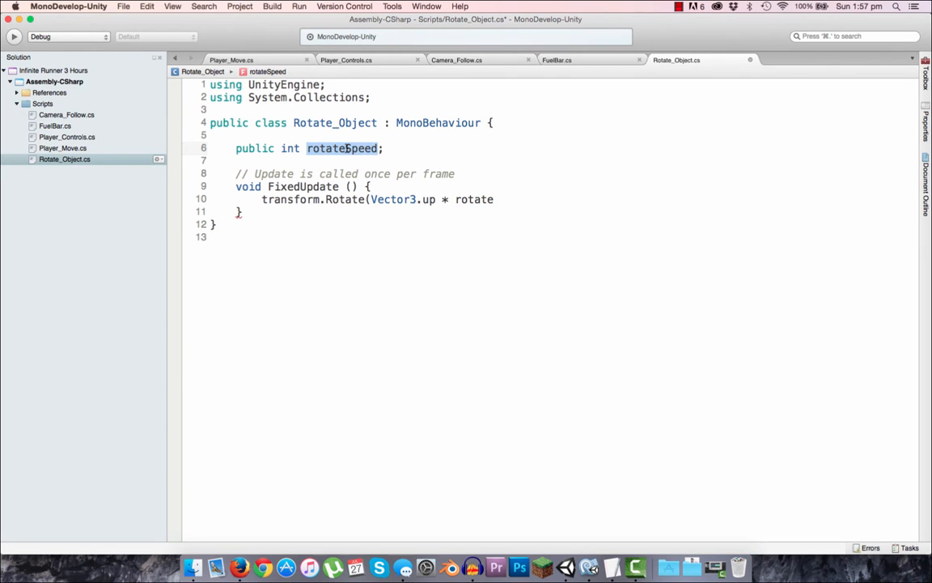
key("super+c")
double_click(479, 199)
key("super+v")
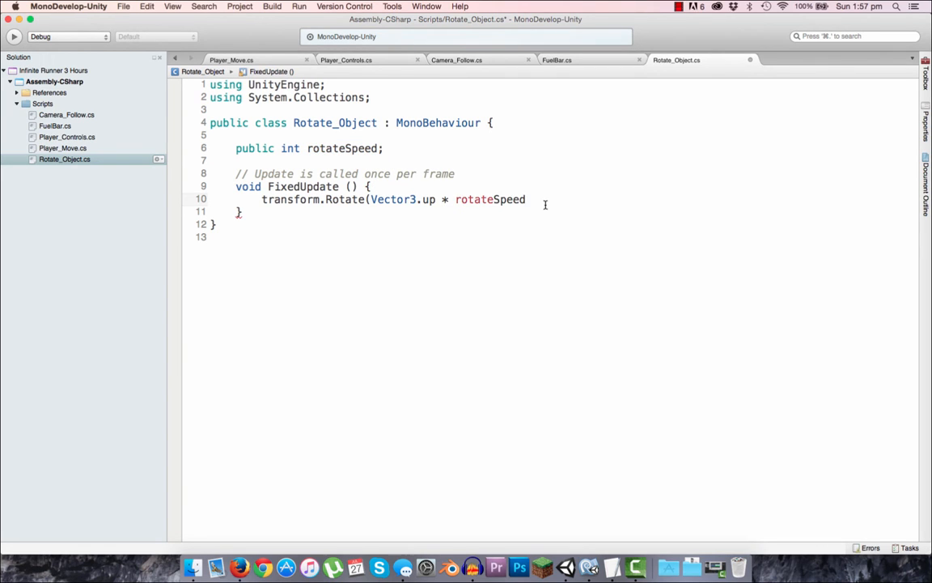
- Complete the Rotate statement by multiplying by Time.fixedDeltaTime and closing it, then save the script and switch to Unity
type("* Time.")
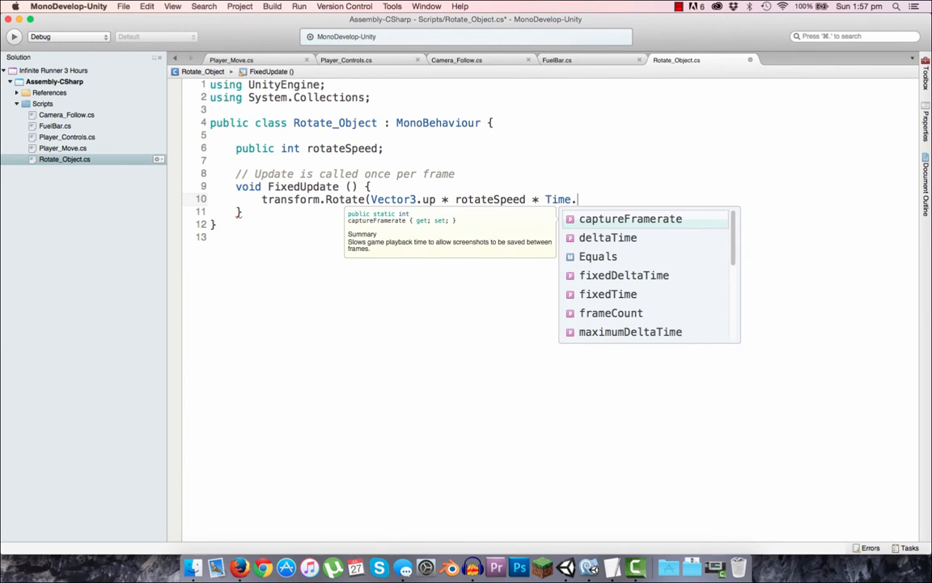
type("fixed")
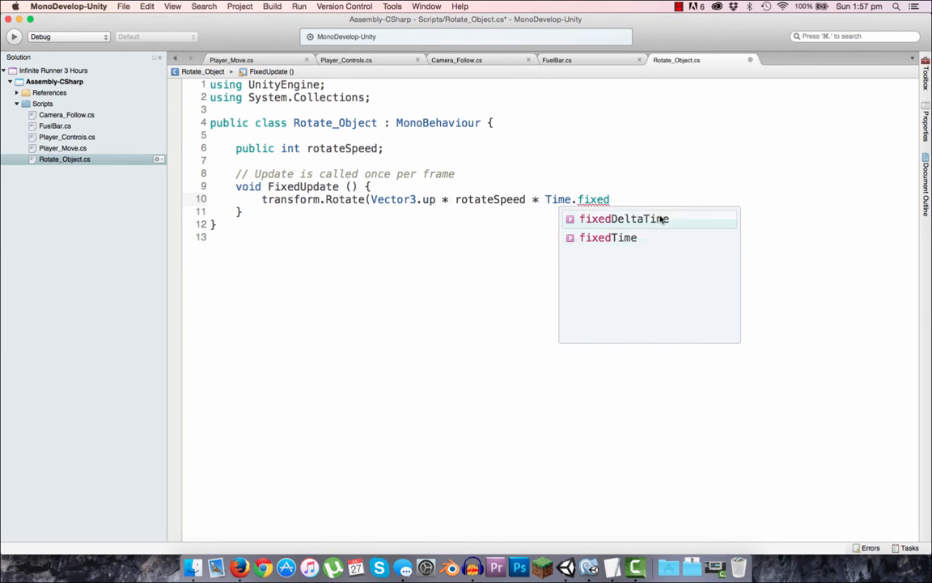
left_click(661, 216)
type(");")
key("super+s")
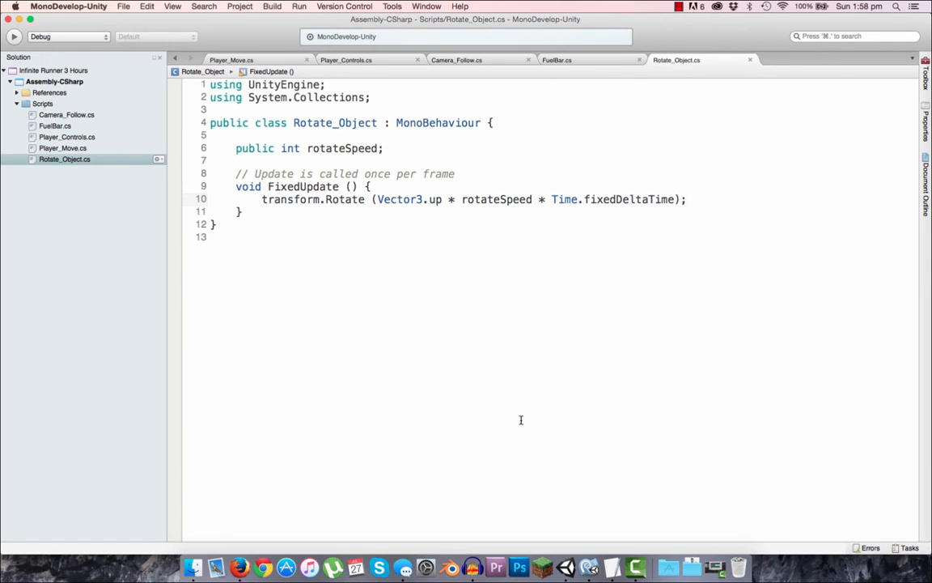
left_click(565, 567)
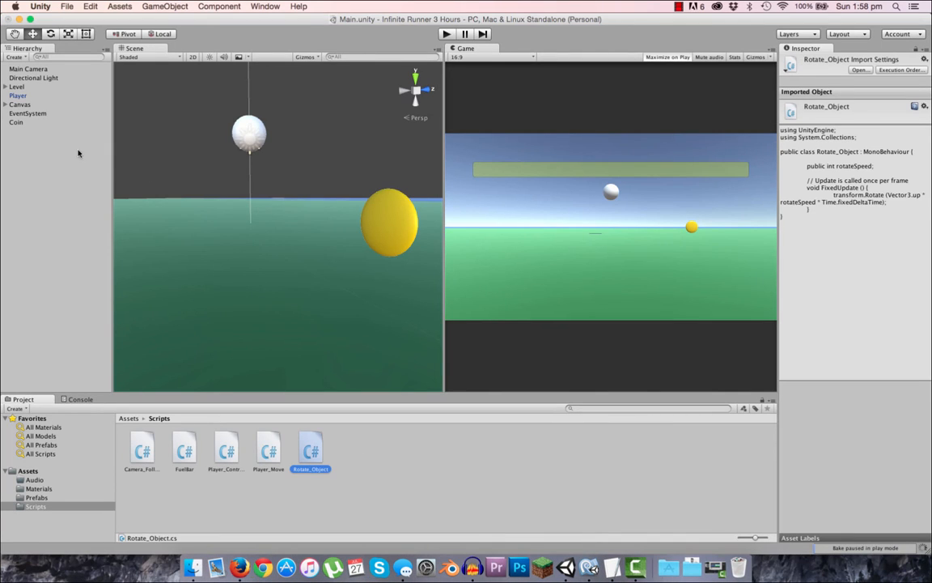
- Attach the Rotate_Object script to the Coin object
left_click(17, 122)
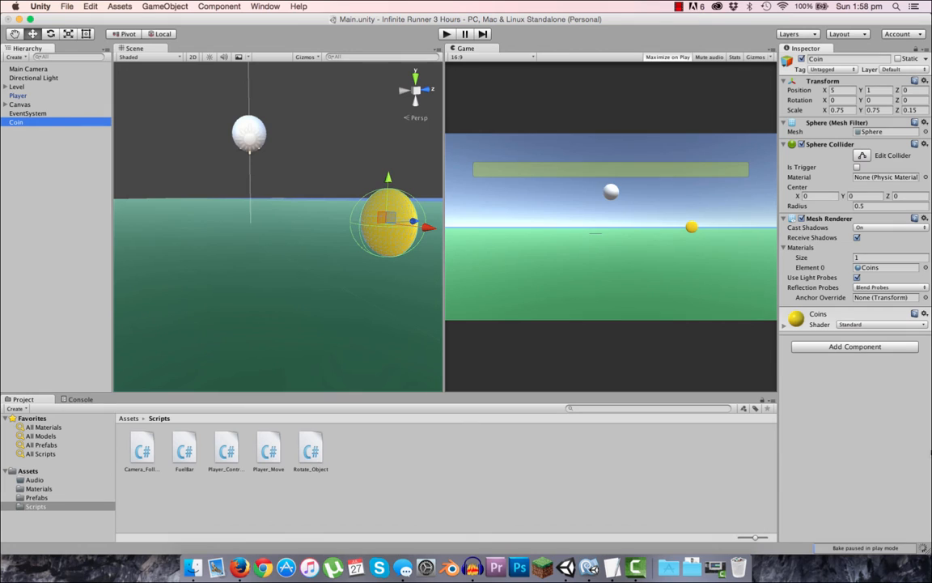
left_click_drag(311, 452, 846, 355)
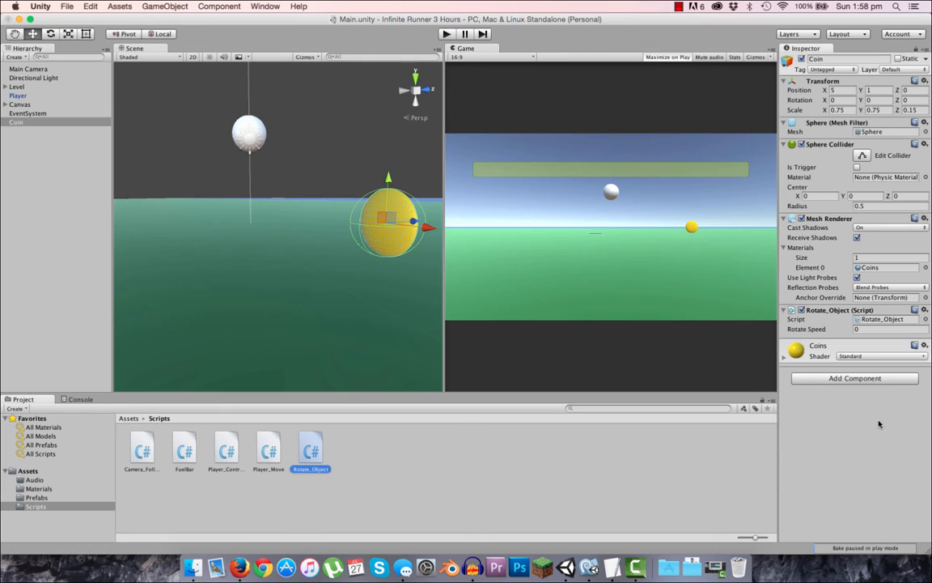
left_click(865, 329)
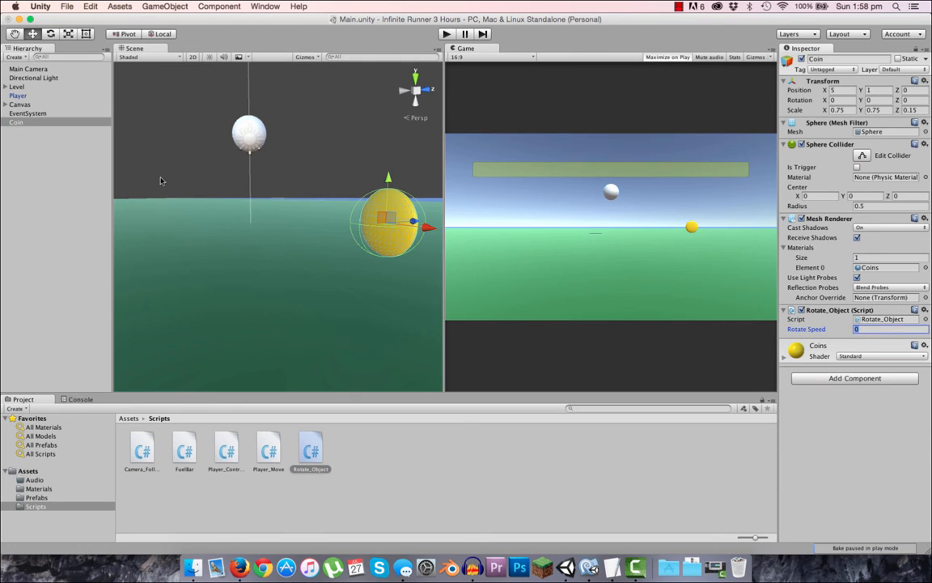
- Deactivate the Player object and run the scene with the Game view no longer maximized on play
left_click(21, 96)
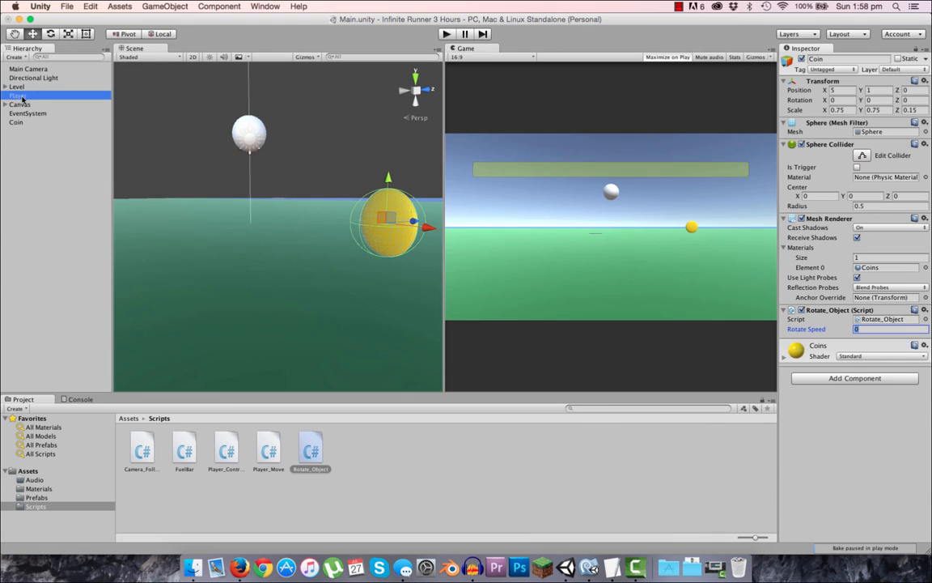
left_click(801, 59)
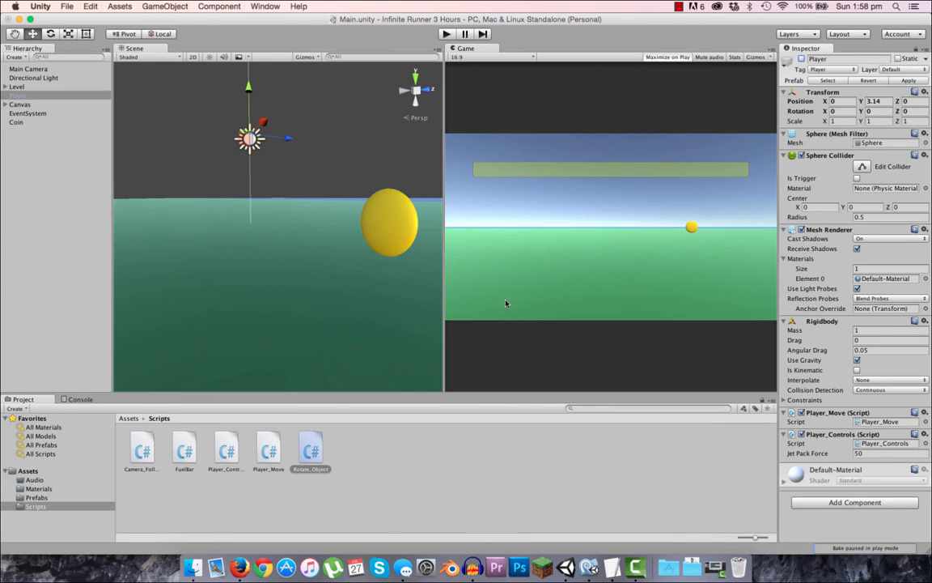
left_click(16, 122)
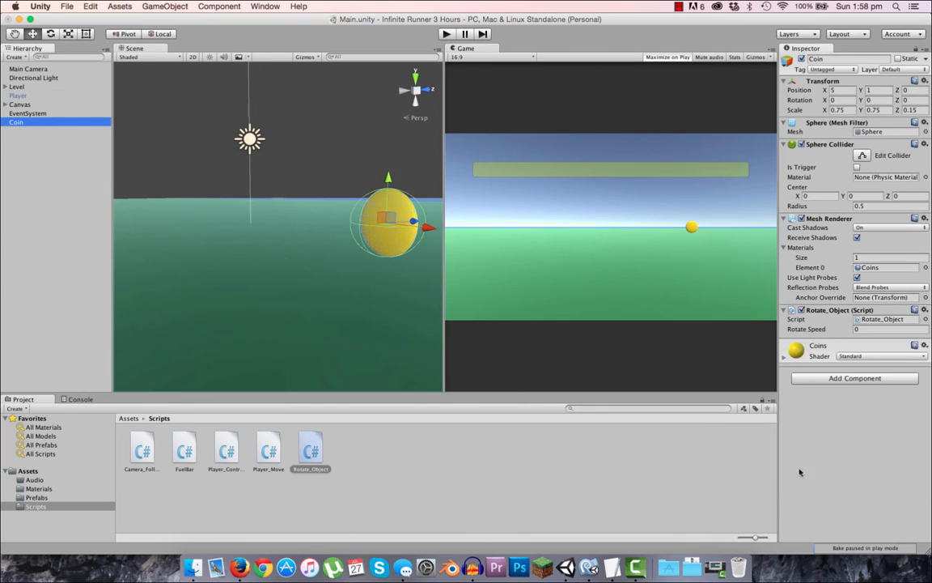
left_click(861, 329)
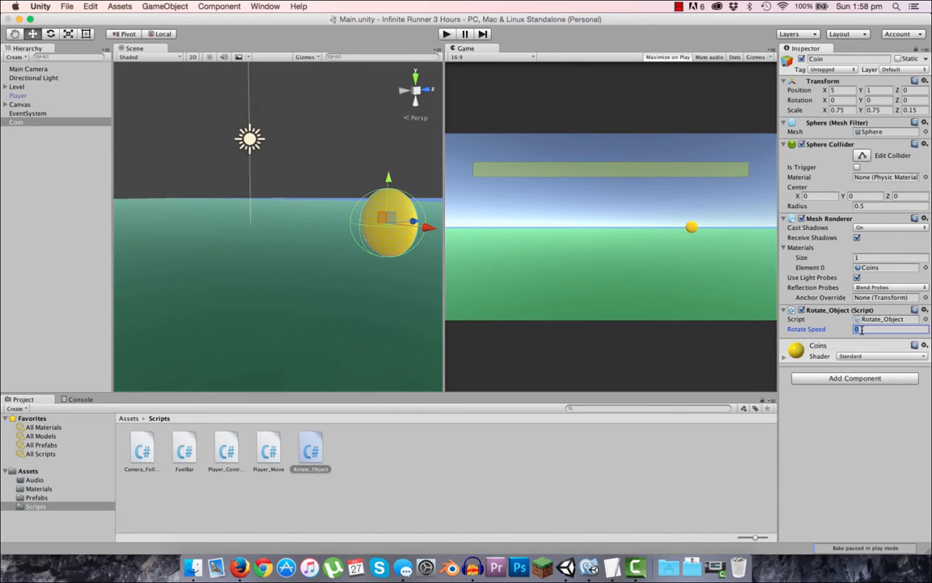
left_click(446, 34)
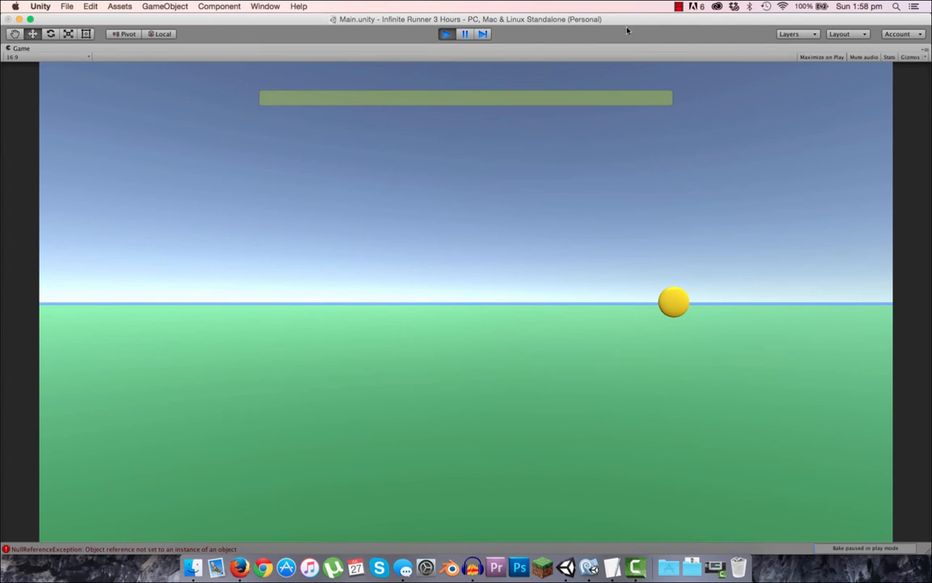
left_click(469, 35)
left_click(469, 35)
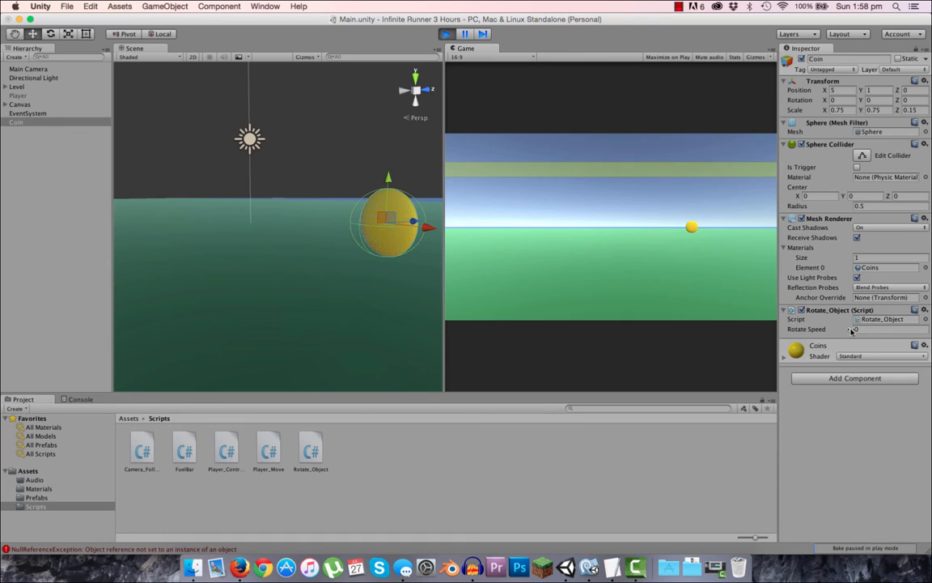
- Try Rotate Speed values such as 237 and 360 on the Coin in play mode and stop the game
left_click_drag(851, 330, 928, 330)
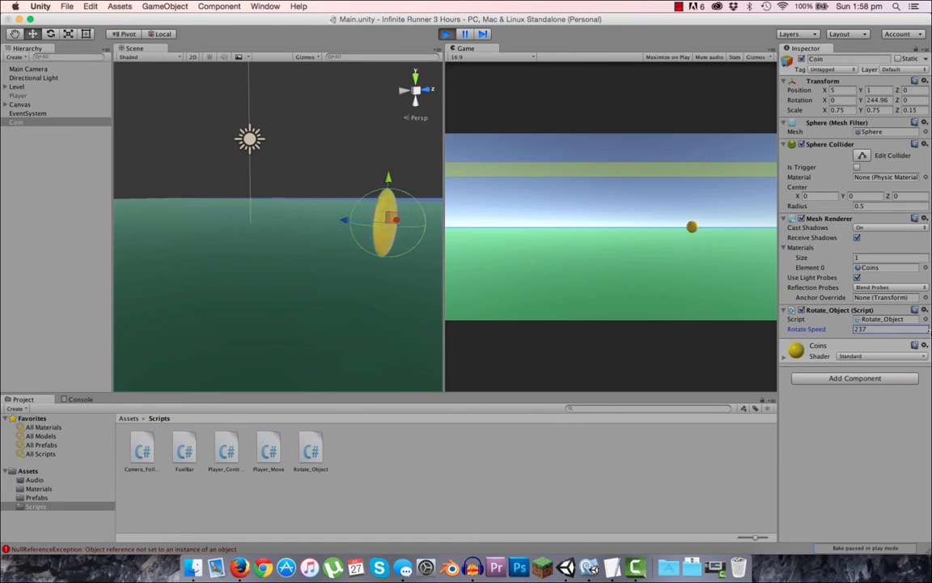
left_click_drag(928, 330, 928, 296)
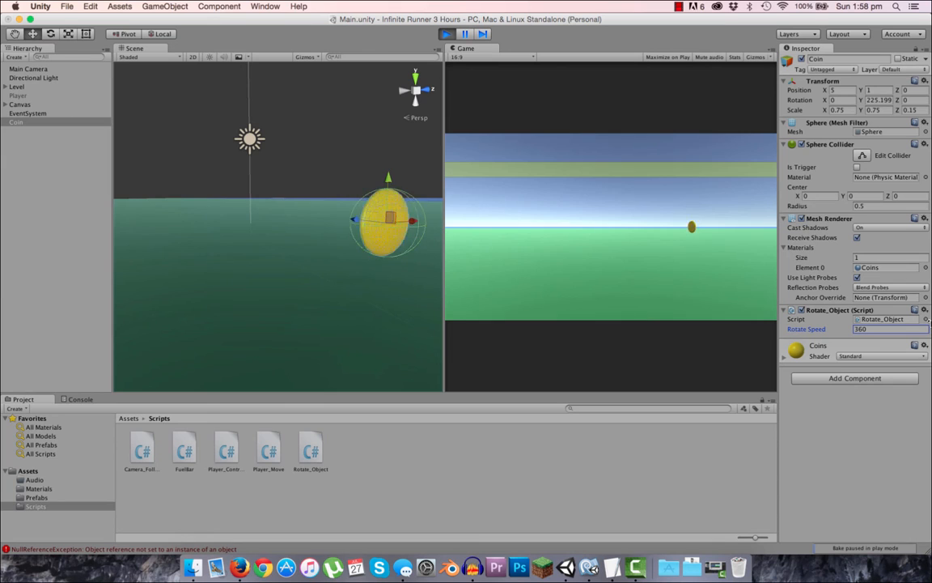
left_click_drag(928, 321, 869, 324)
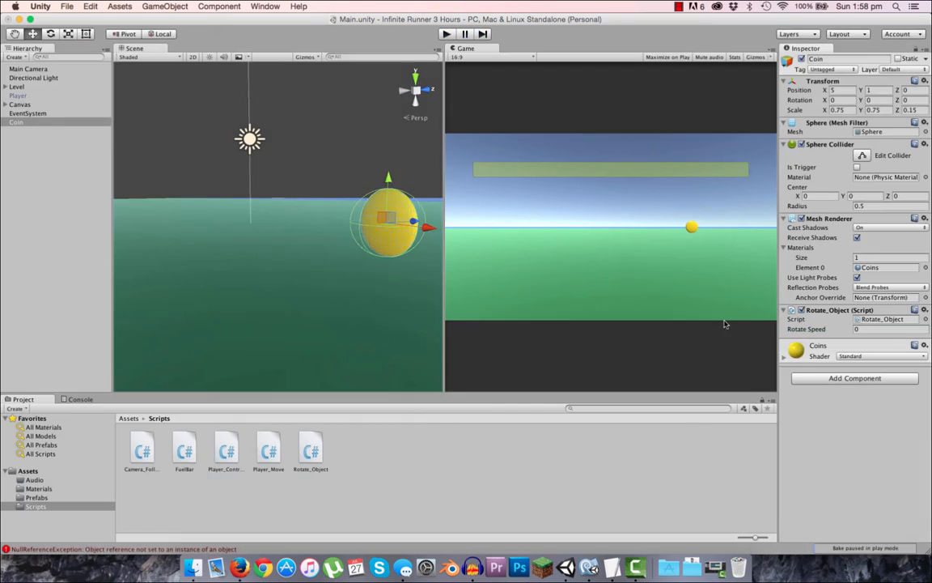
left_click(446, 33)
- Set the Coin's Rotate Speed to 250 and reactivate the Player object
left_click(858, 420)
left_click(29, 95)
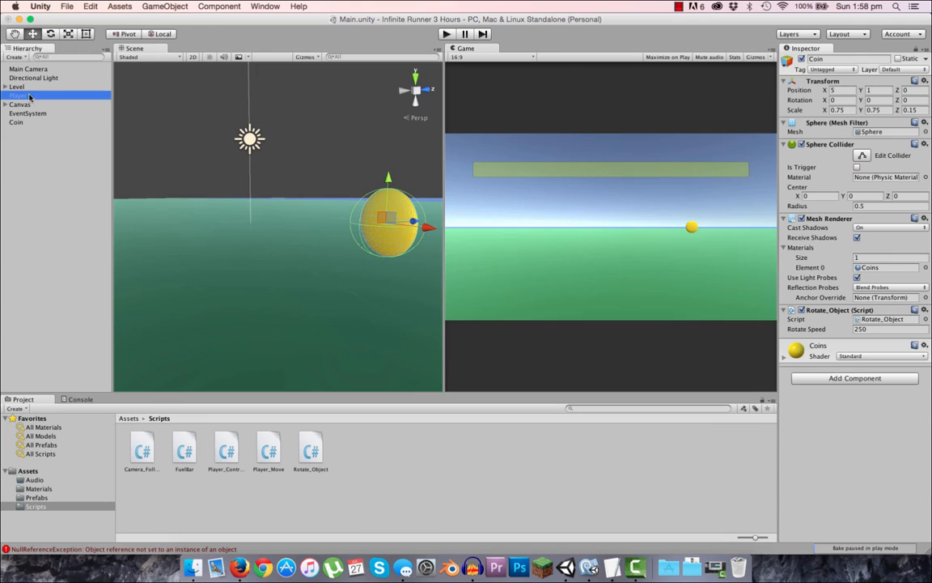
left_click(803, 60)
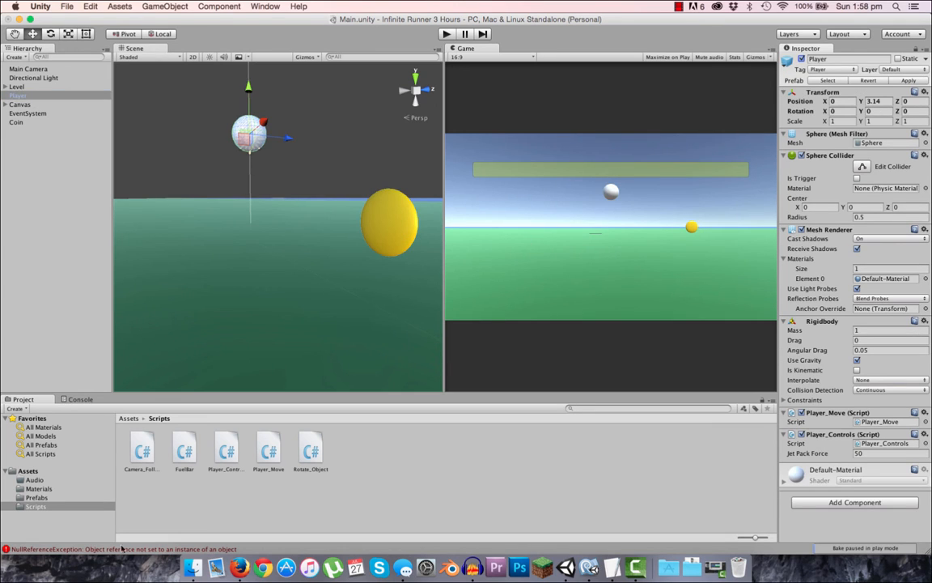
- Save the Coin as a prefab in the Prefabs folder and delete the Coin from the scene
left_click(18, 122)
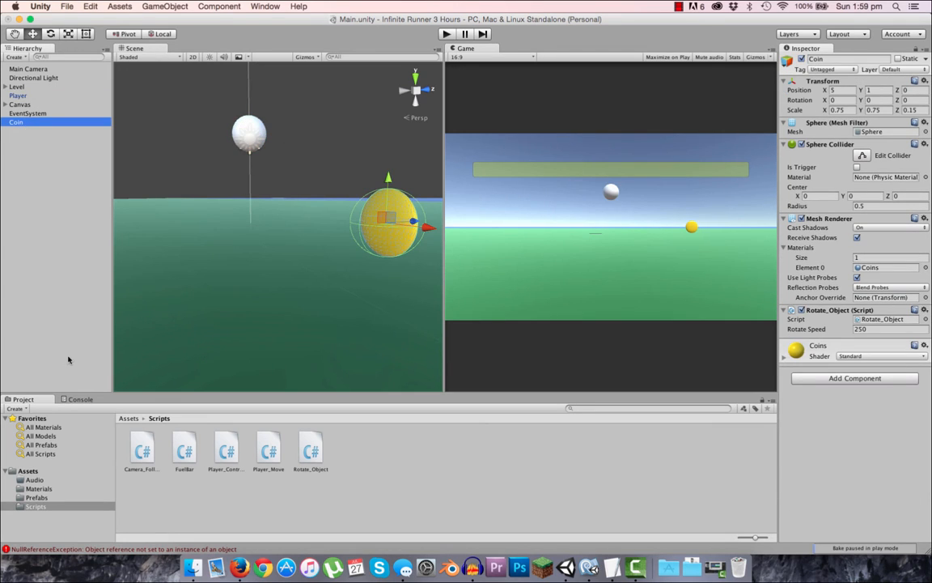
left_click(126, 418)
double_click(282, 455)
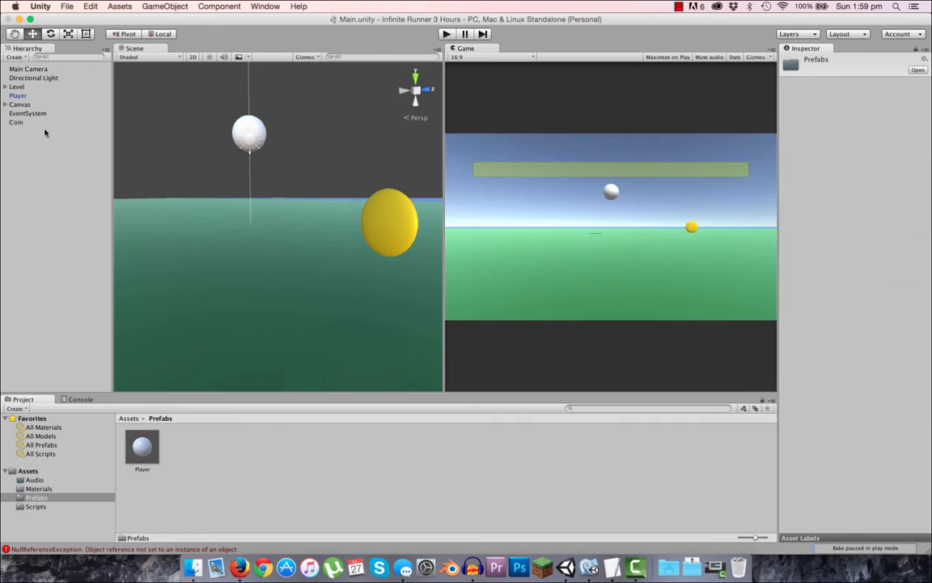
left_click_drag(18, 122, 199, 455)
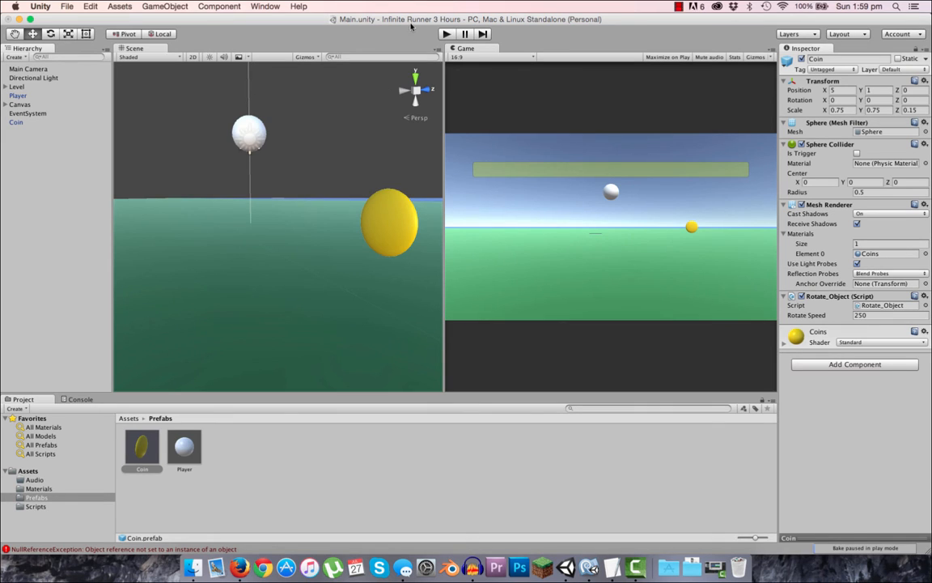
left_click(20, 121)
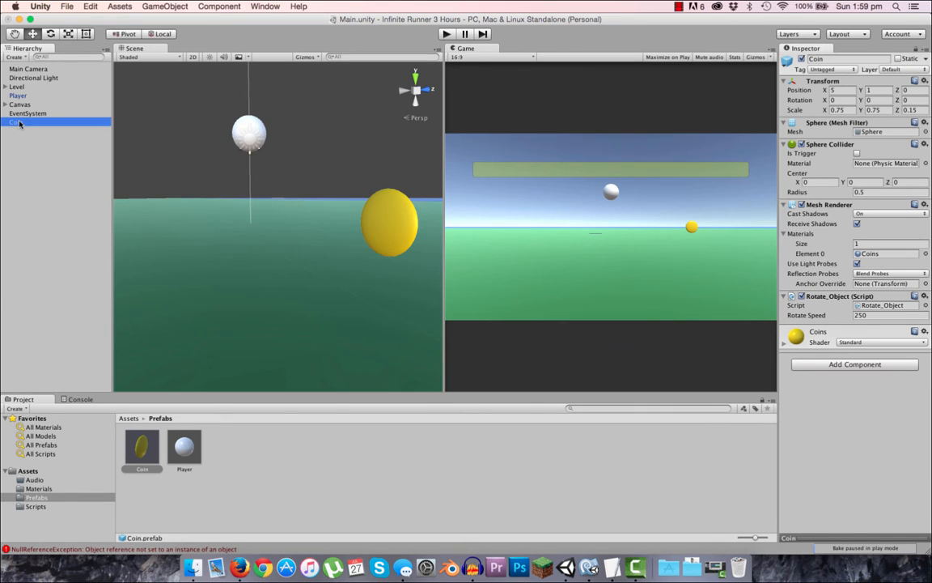
key("super+BackSpace")
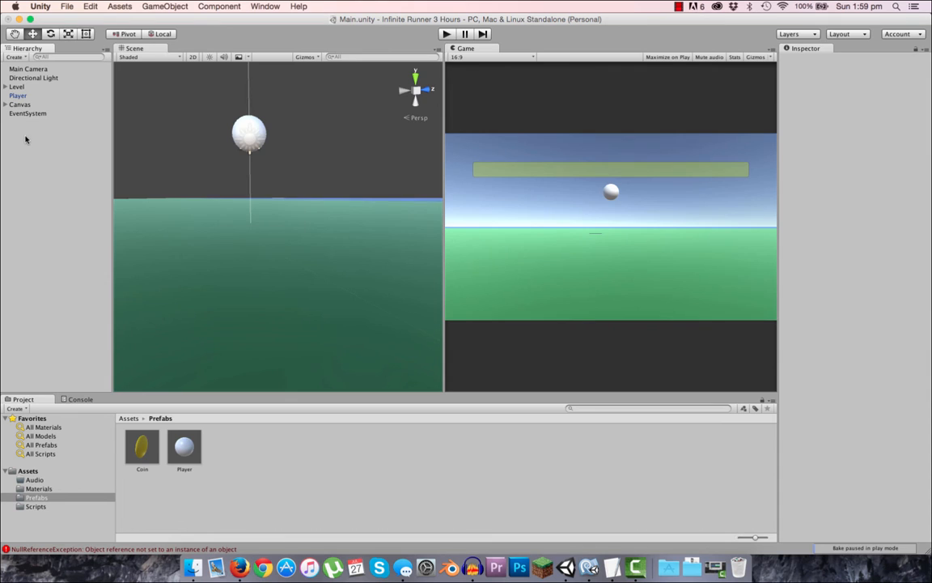
- Run the game briefly without the coin and stop it
left_click(445, 33)
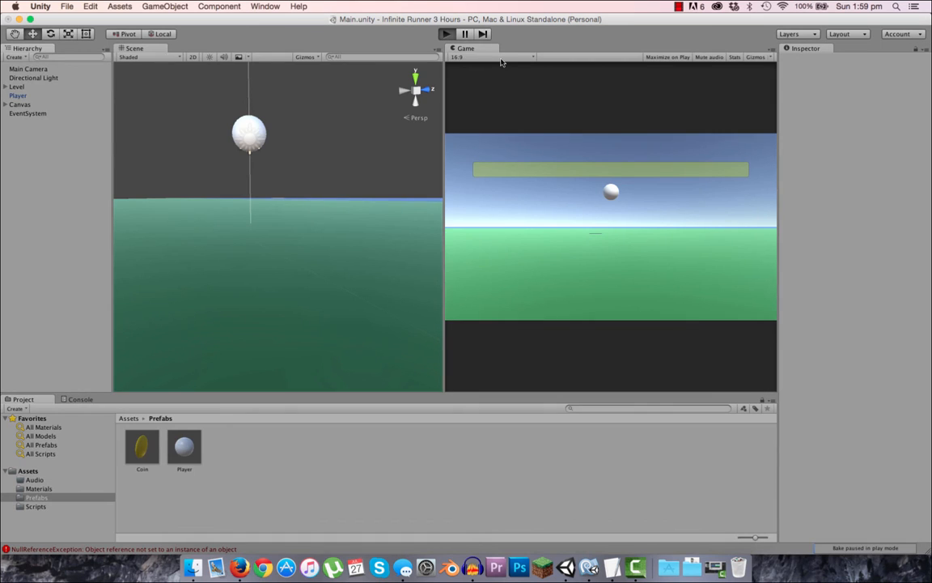
left_click(447, 35)
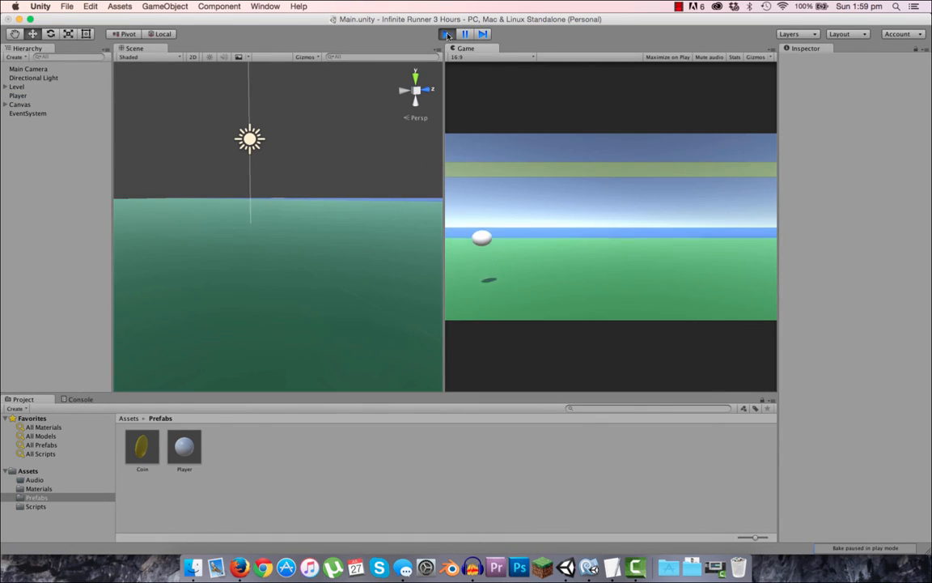
left_click(447, 35)
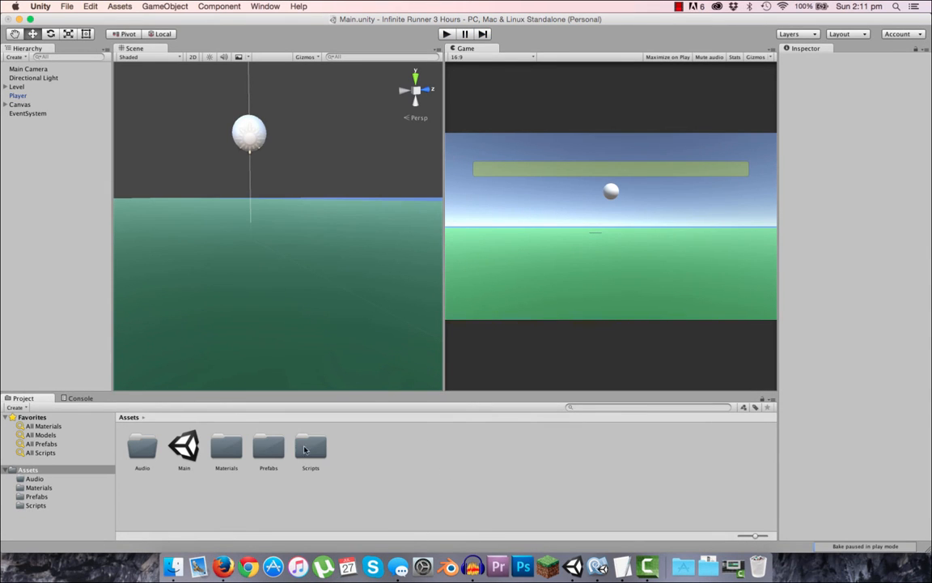
- Create a C# script named Player_Col in the Scripts folder and open it in MonoDevelop
double_click(304, 450)
right_click(384, 367)
mouse_move(428, 372)
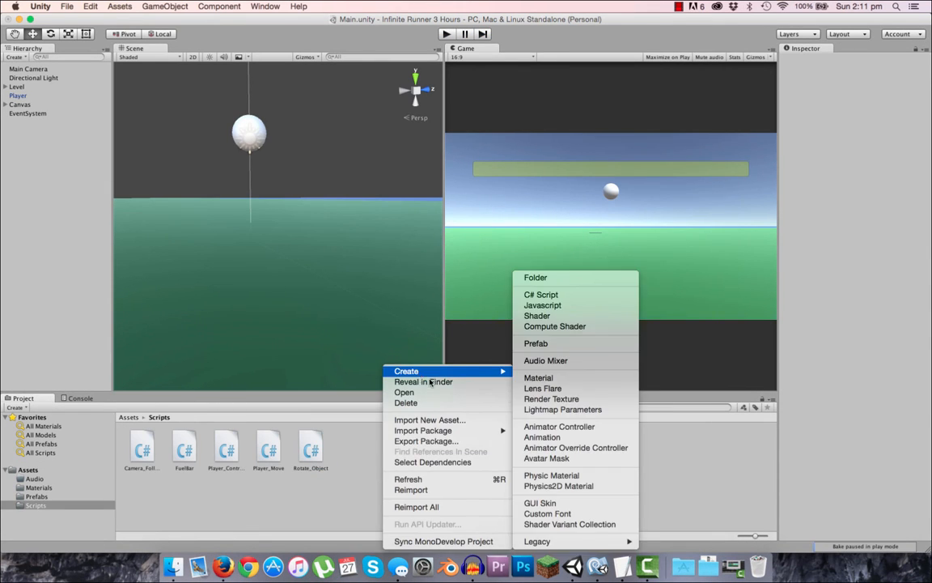
left_click(540, 294)
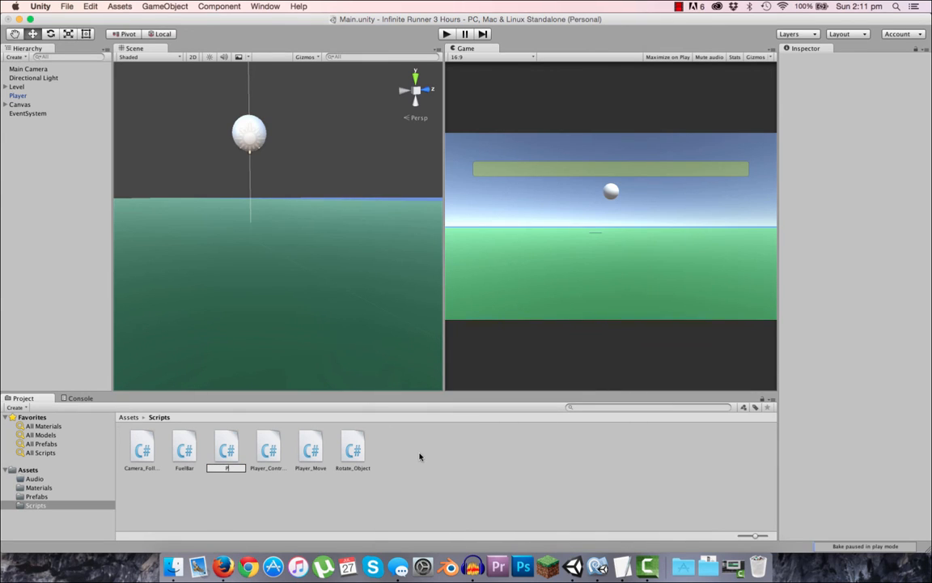
type("Player_Col")
key("Return")
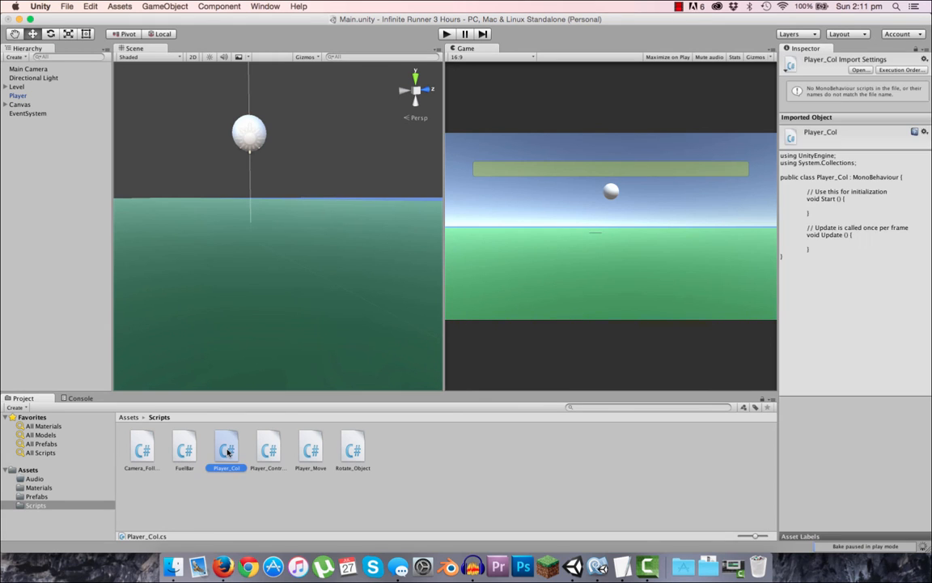
double_click(228, 450)
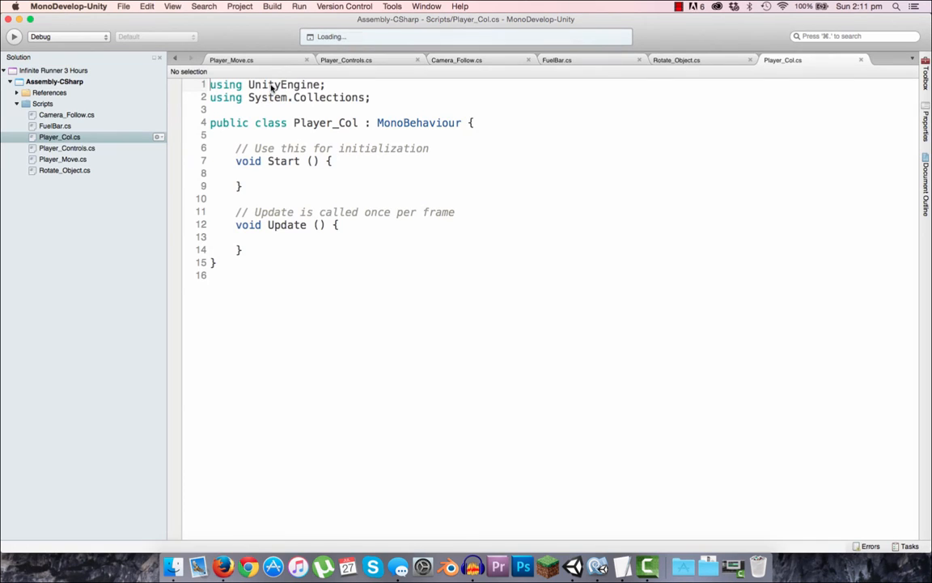
- Remove the default Start and Update methods with their comments from the Player_Col class
left_click(316, 136)
key("Return")
key("Return")
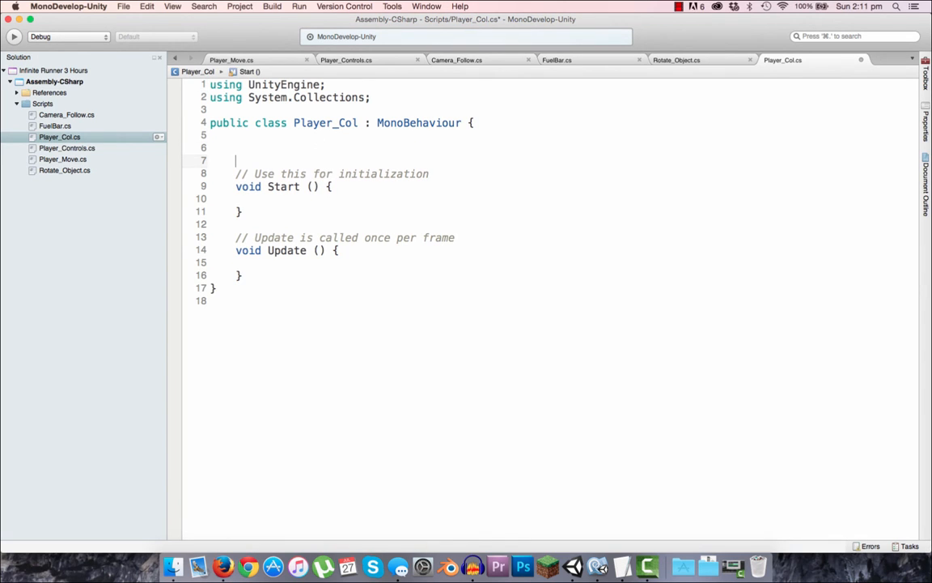
key("Up")
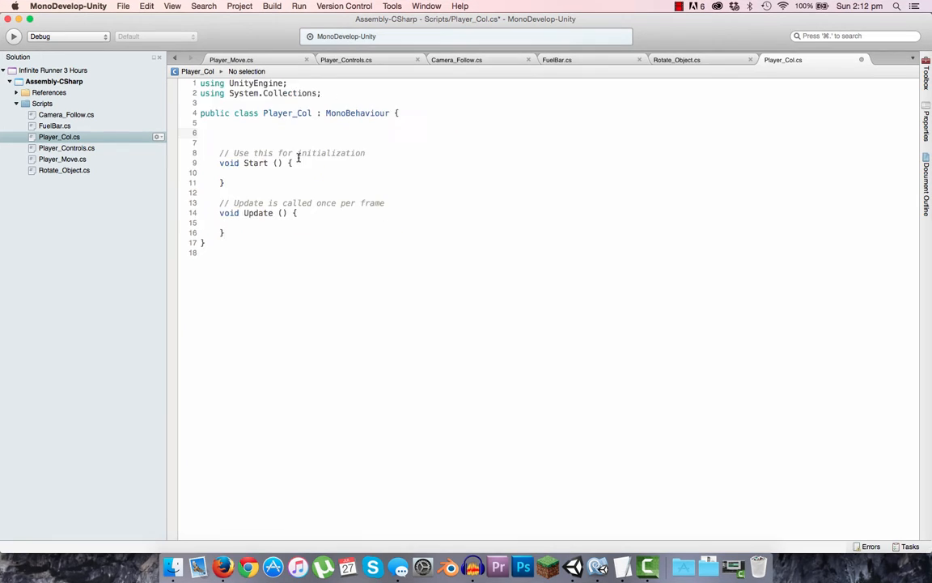
scroll(298, 158, "up", 6, "super")
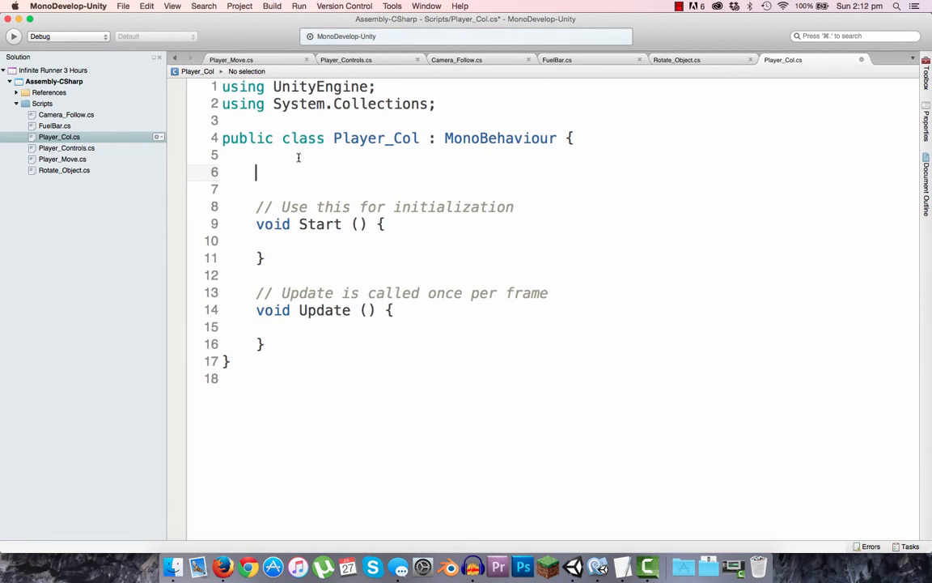
scroll(299, 158, "down", 1, "super")
left_click_drag(284, 237, 244, 168)
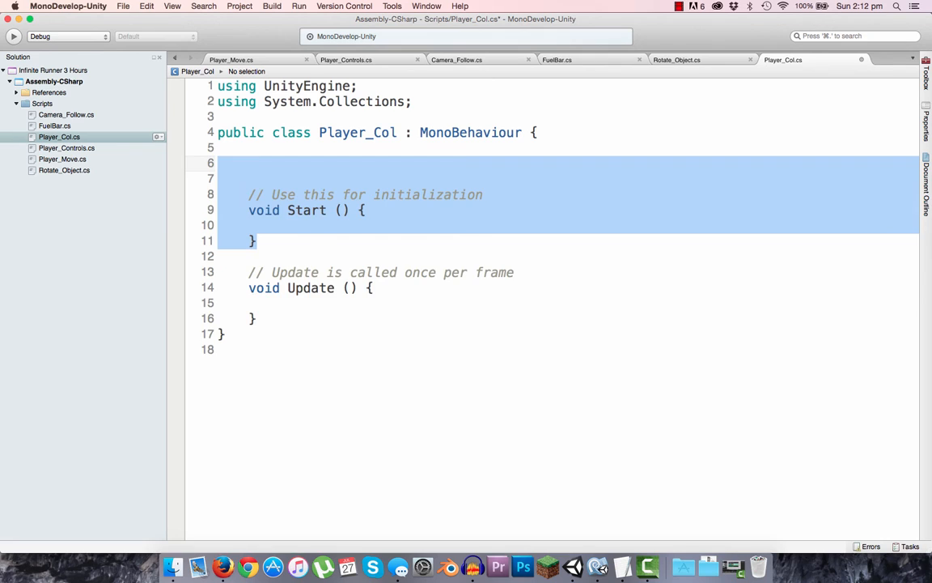
key("BackSpace")
key("BackSpace")
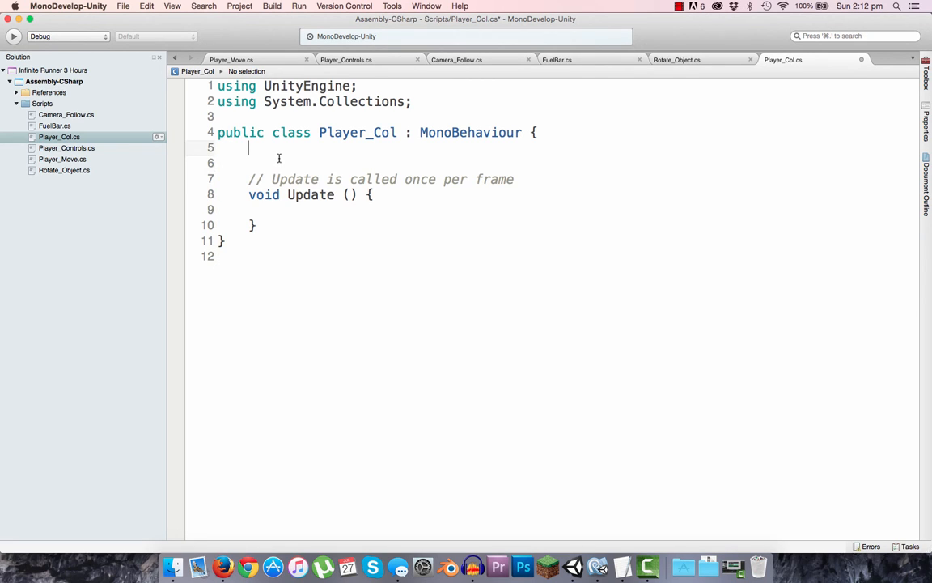
left_click_drag(280, 232, 211, 162)
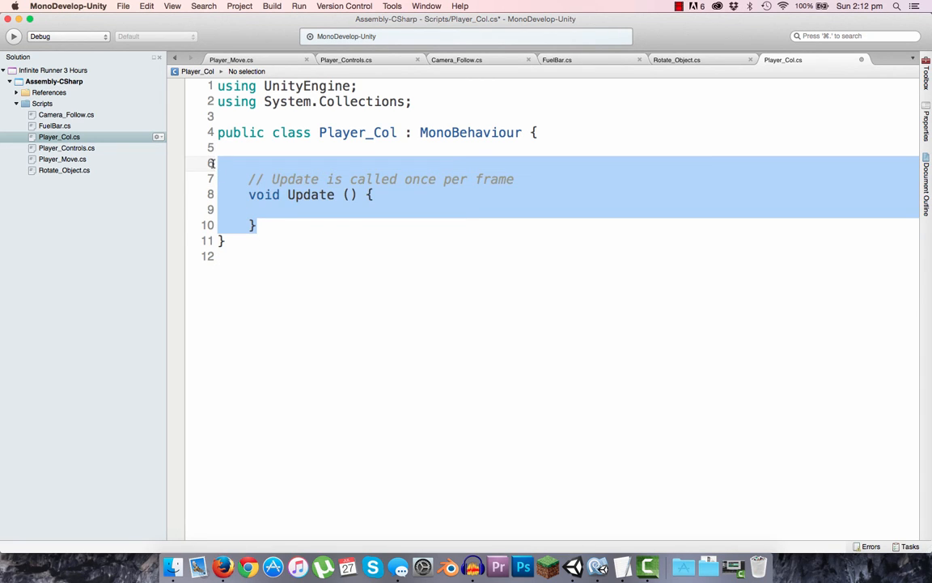
key("BackSpace")
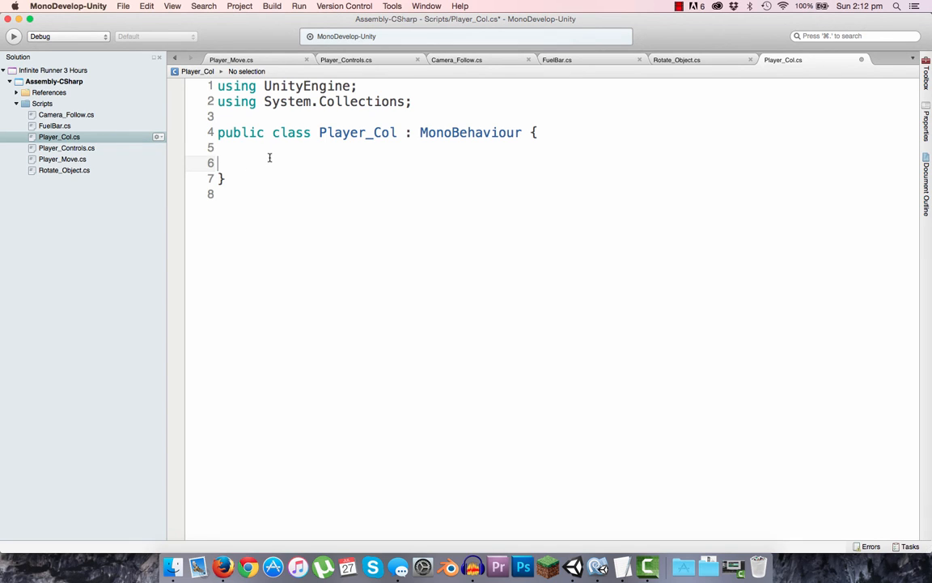
- Start a void OnTriggerEnter method declaration inside the Player_Col class
type("void OnCollisionEnter")
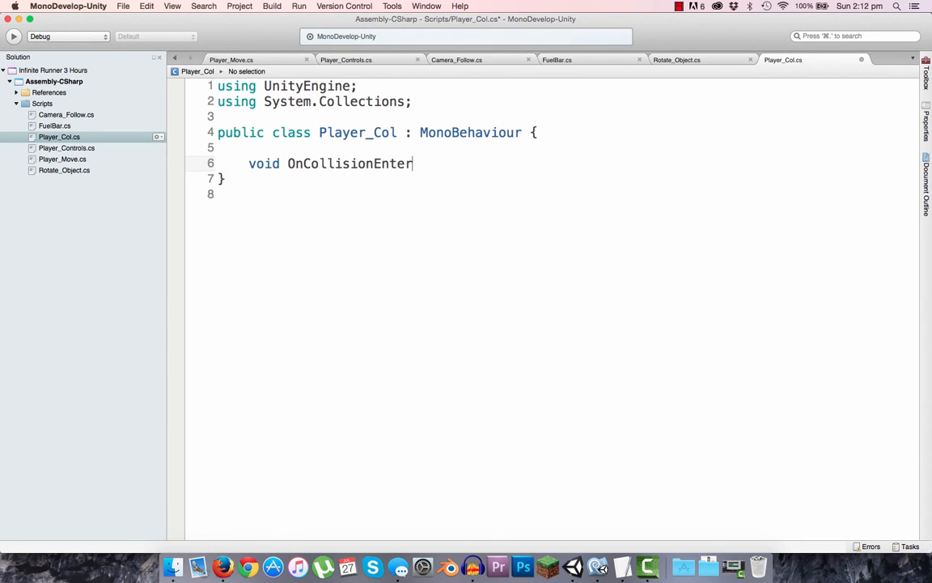
key("BackSpace")
key("BackSpace")
key("BackSpace")
key("BackSpace")
key("BackSpace")
key("BackSpace")
key("BackSpace")
key("BackSpace")
key("BackSpace")
key("BackSpace")
key("BackSpace")
key("BackSpace")
key("BackSpace")
type("TriggerEnter")
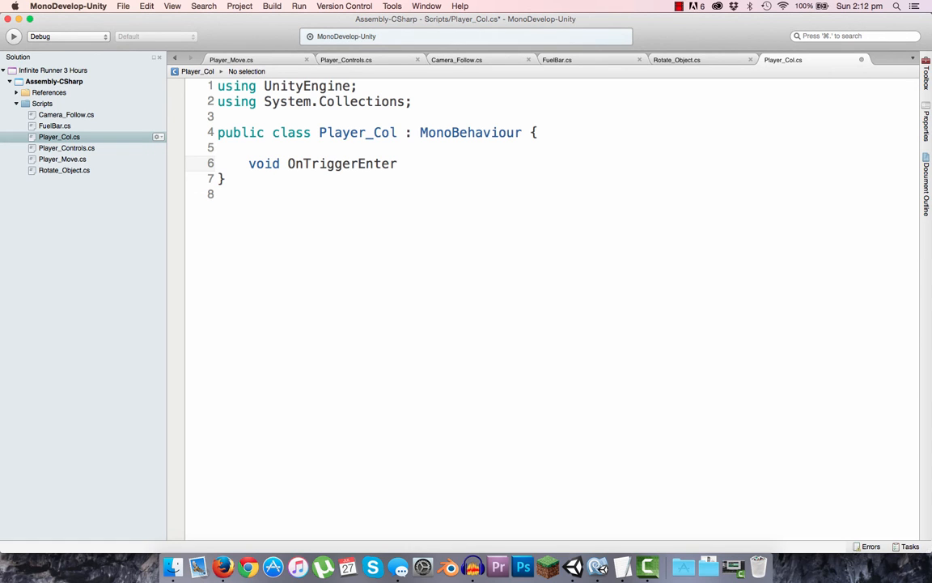
- Give OnTriggerEnter a Collider parameter named trig and add the method's braces
type("(C")
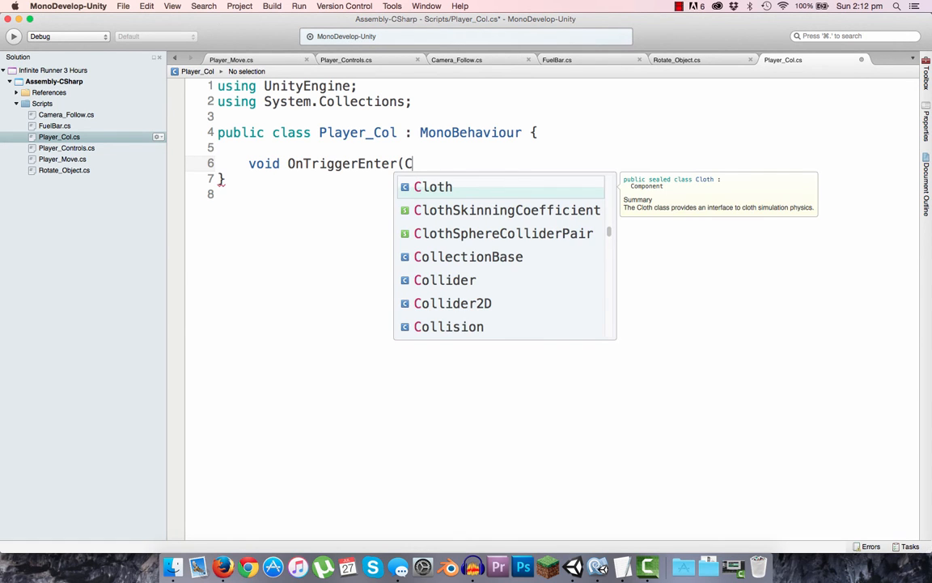
type("oll")
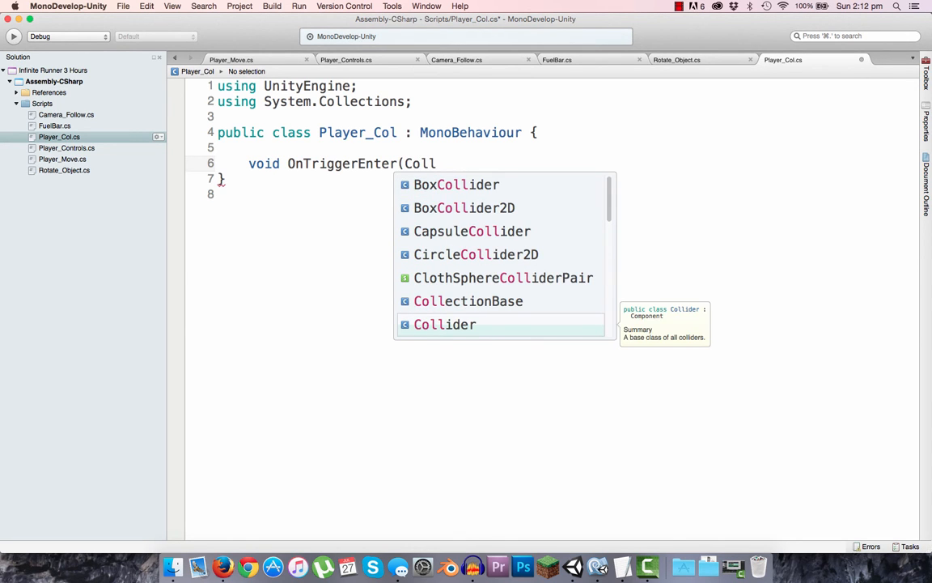
left_click(477, 324)
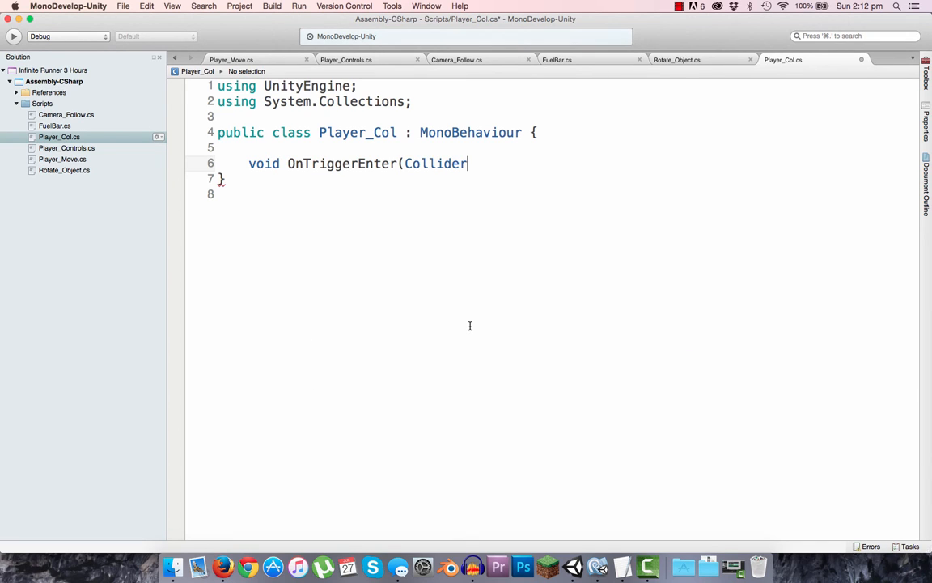
type("OnTri")
key("BackSpace")
key("BackSpace")
key("BackSpace")
type("trig){")
key("Return")
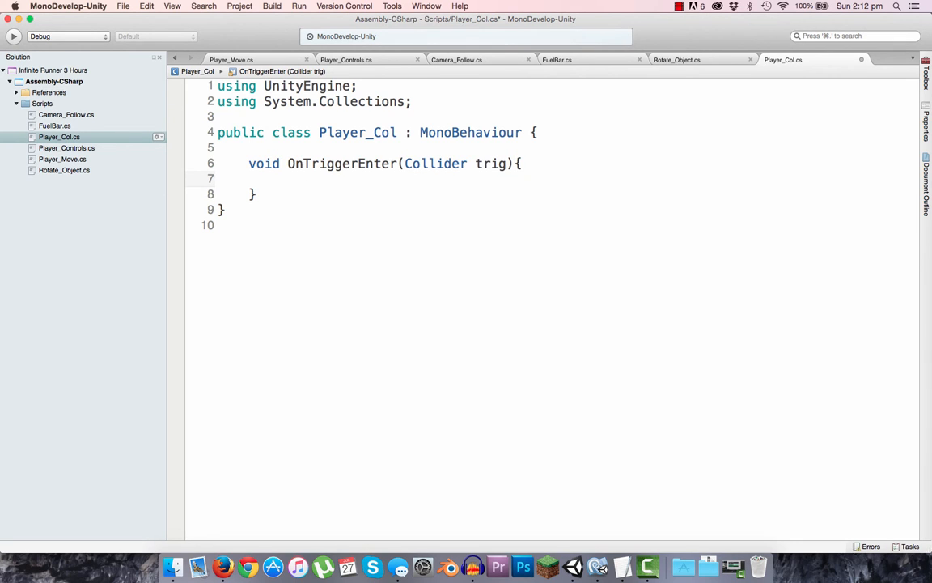
- Add an if block inside OnTriggerEnter that checks trig.gameObject.tag == "Coin"
type("if (")
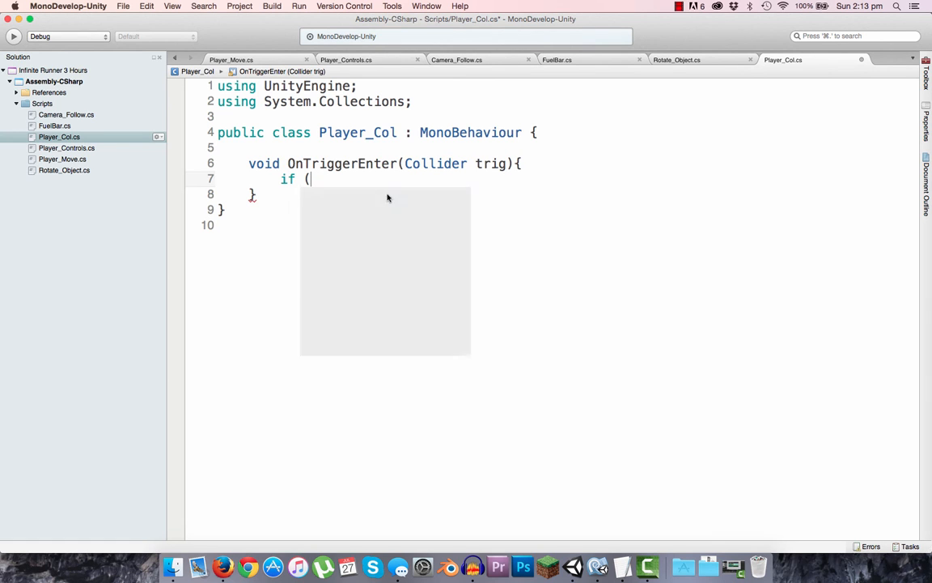
type("trig.game")
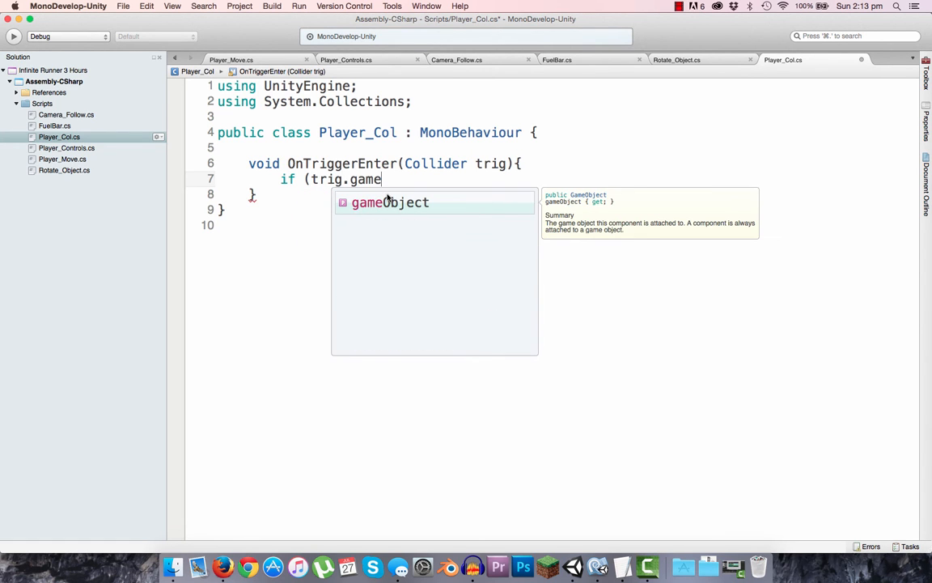
type("Object.tag ==")
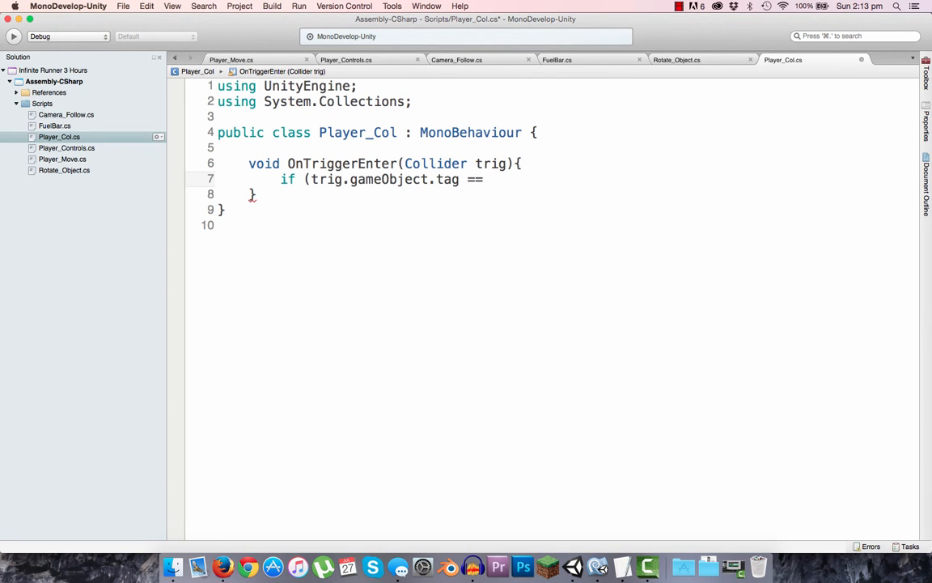
type(" \"Coin\") {")
key("Return")
type("}")
key("Return")
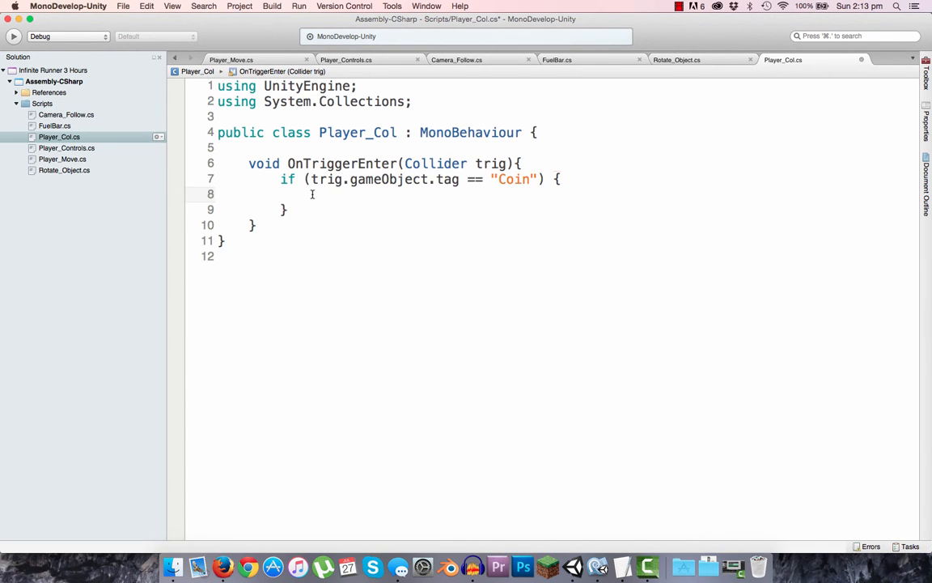
- Add three comment lines in the Coin if block: "increase score", "increase coin collection" and "play audio affect"
type("//increase score")
key("Return")
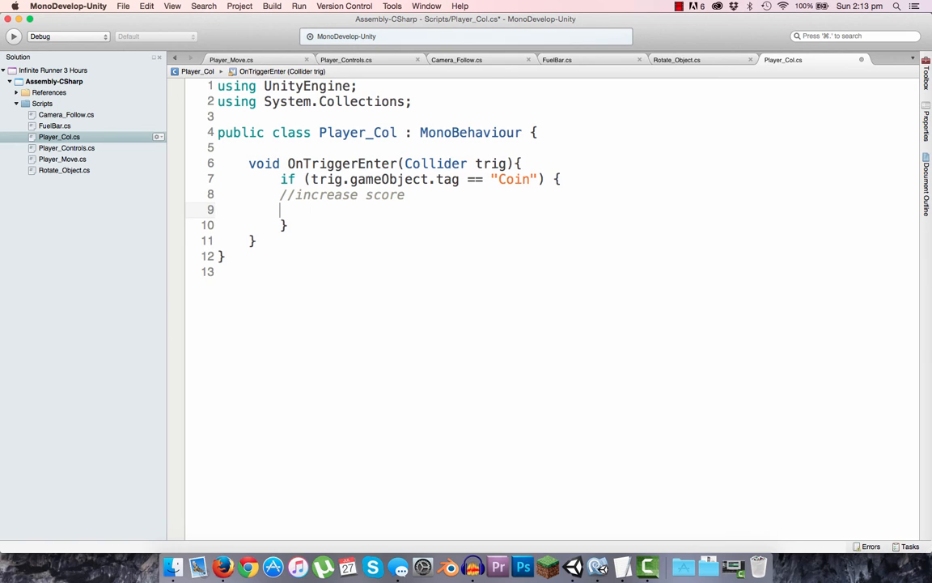
type("//increase coin ")
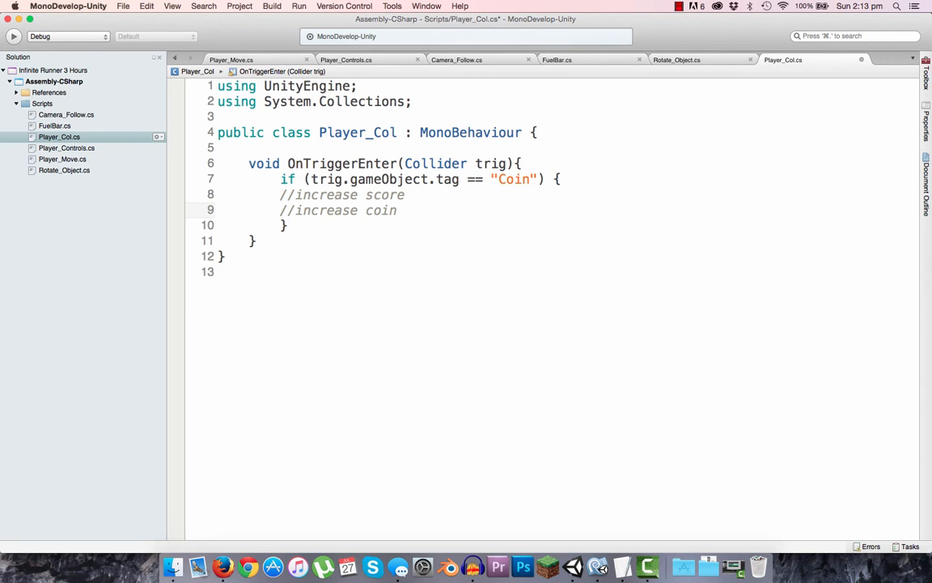
type("collection")
key("Return")
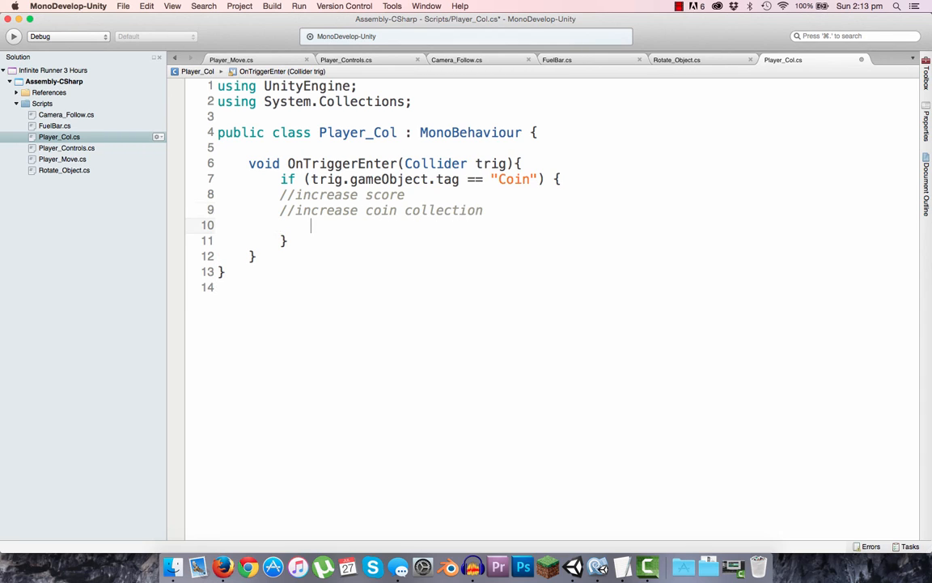
type("//increase")
key("BackSpace")
key("BackSpace")
key("BackSpace")
key("BackSpace")
key("BackSpace")
key("BackSpace")
key("BackSpace")
key("BackSpace")
type("play audio affect")
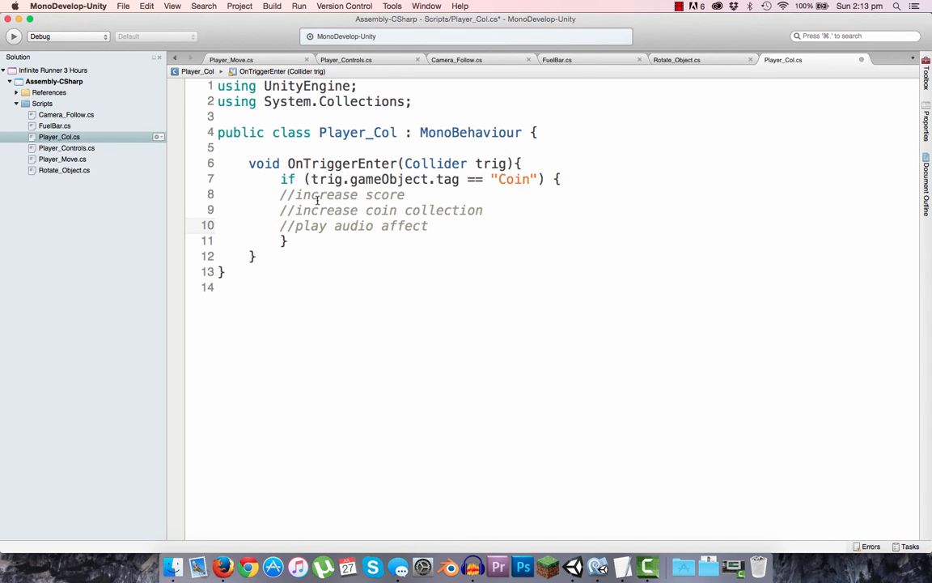
- Add Destroy (trig.gameObject); below the comments in the Coin if block and save the script
key("Return")
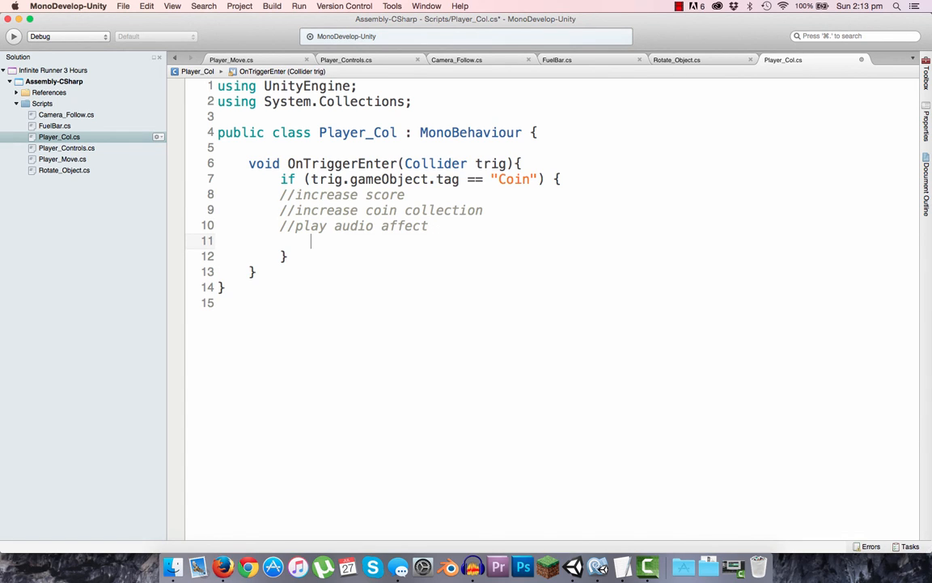
type("Destr")
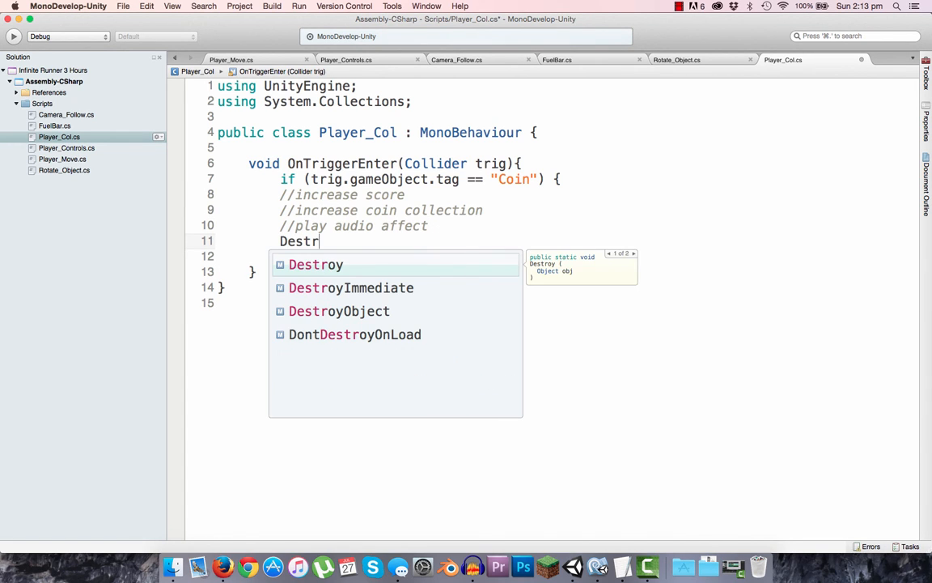
type("oy (tri")
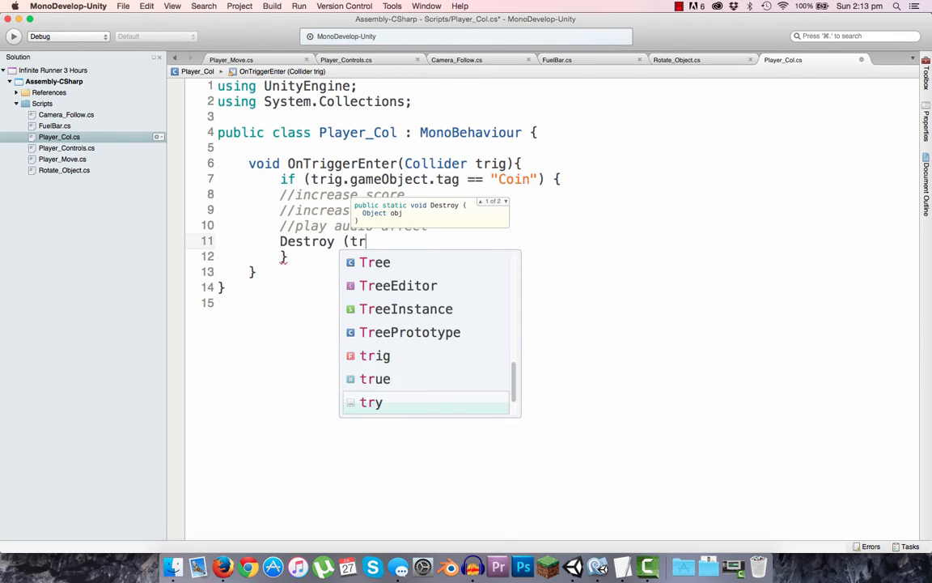
type("g.gameObject);")
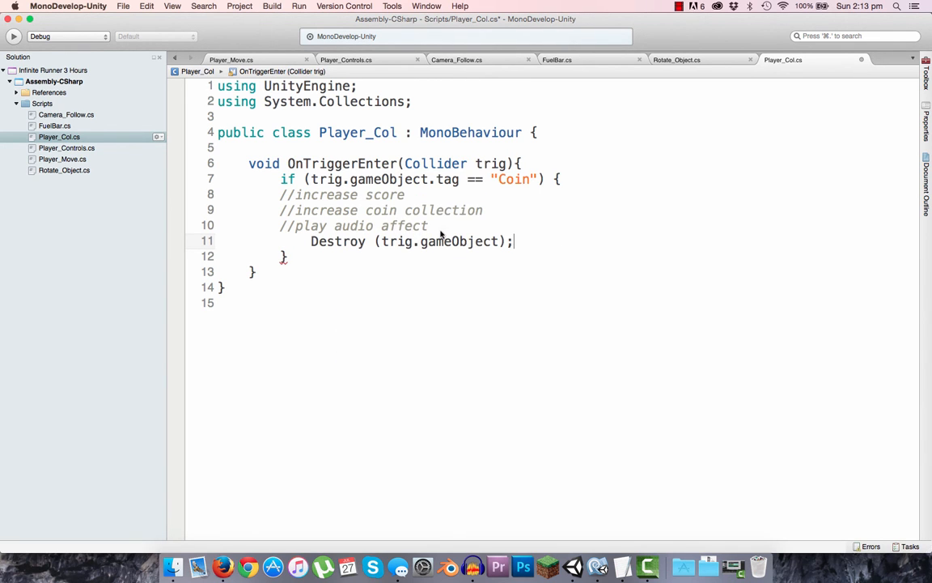
key("super+s")
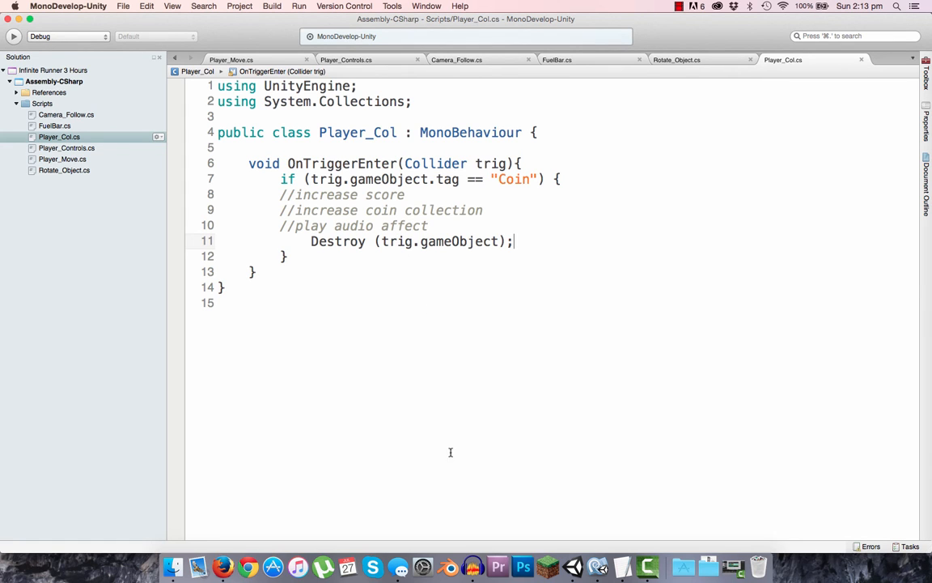
- Switch to Unity and attach the Player_Col script from the Scripts folder to the Player object
left_click(573, 566)
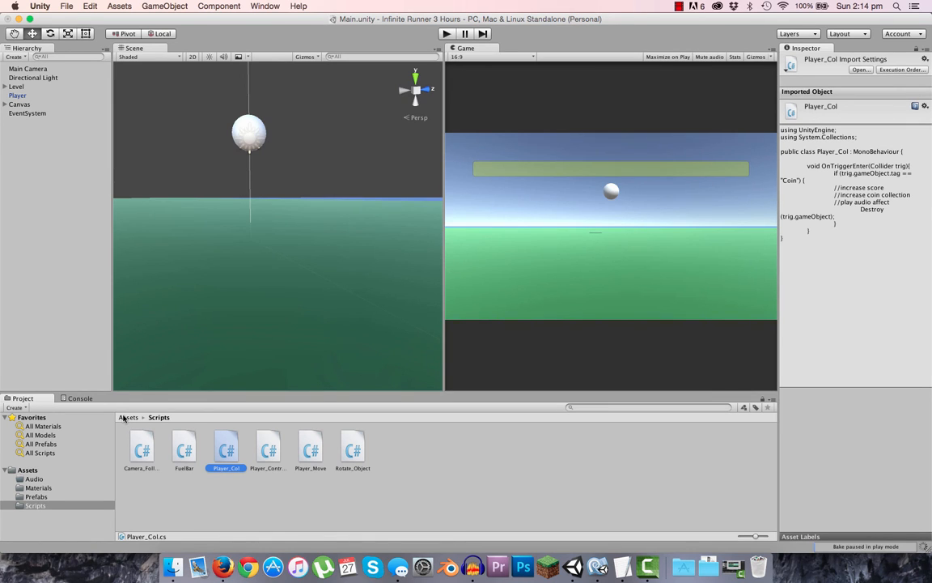
left_click(124, 417)
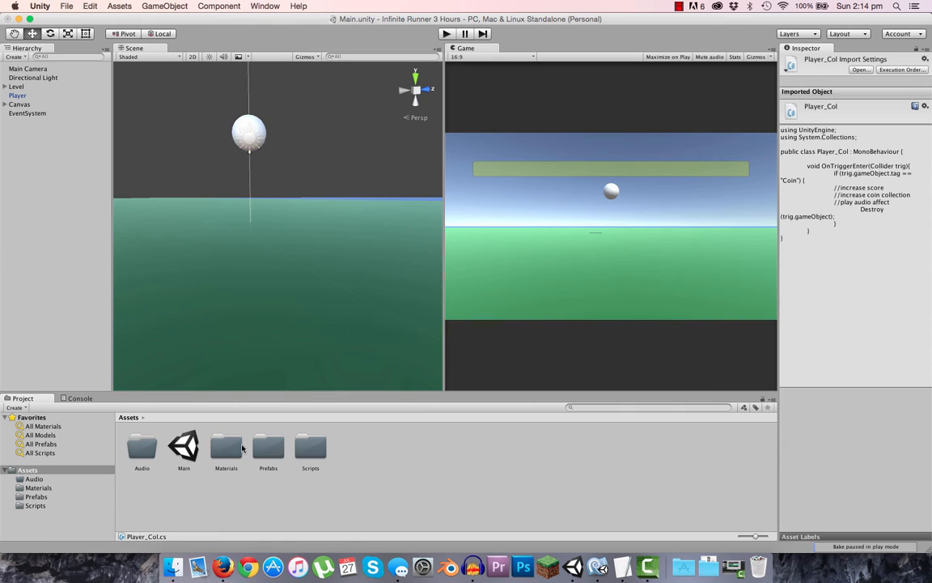
double_click(310, 448)
left_click(128, 418)
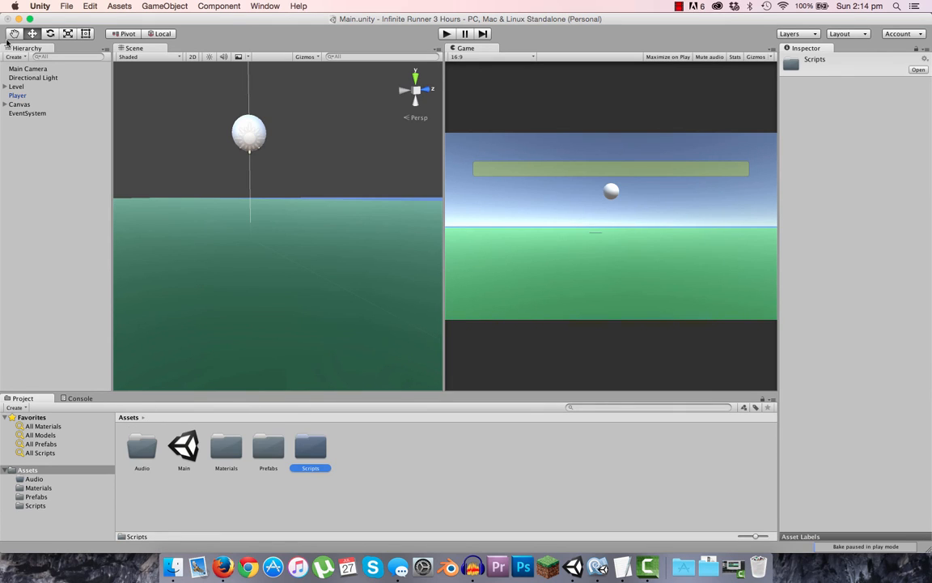
left_click(17, 95)
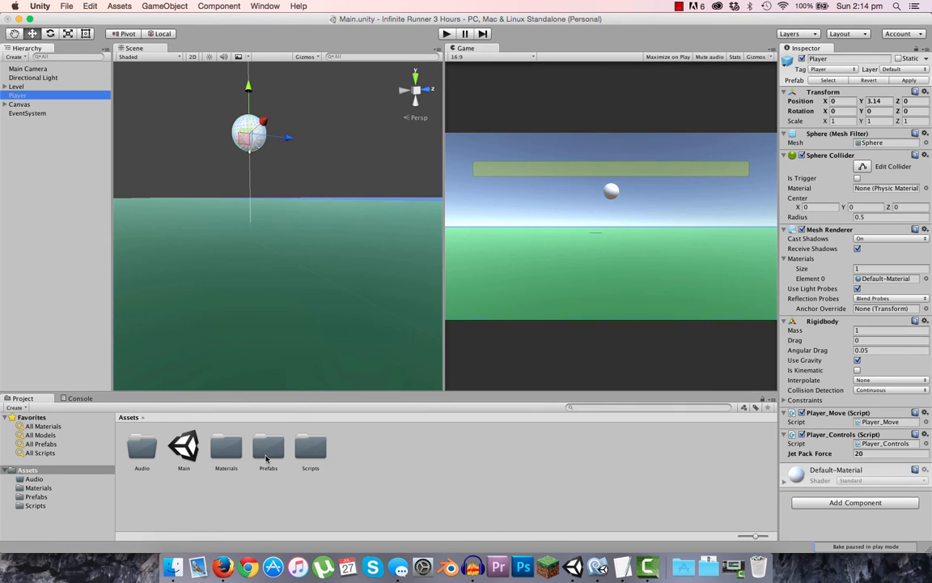
double_click(310, 447)
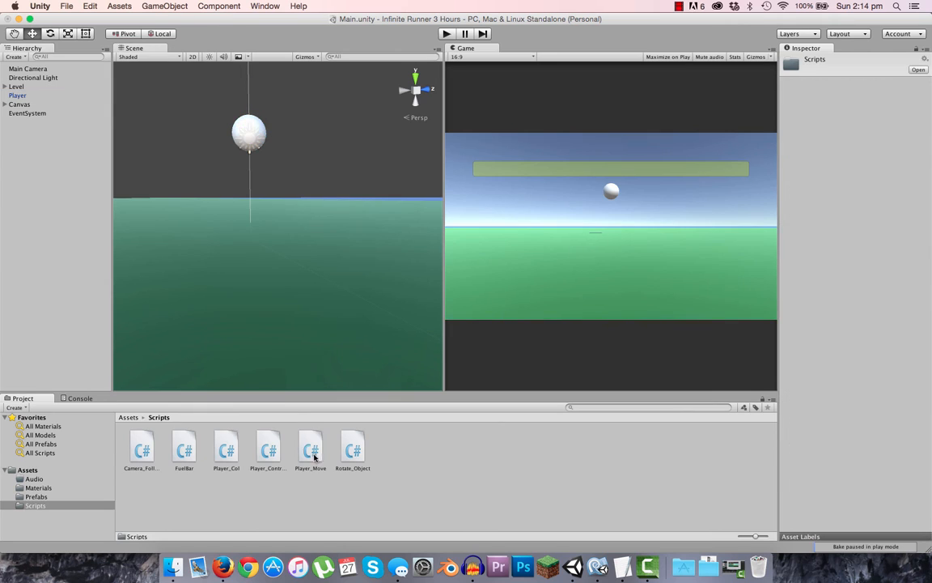
left_click(18, 96)
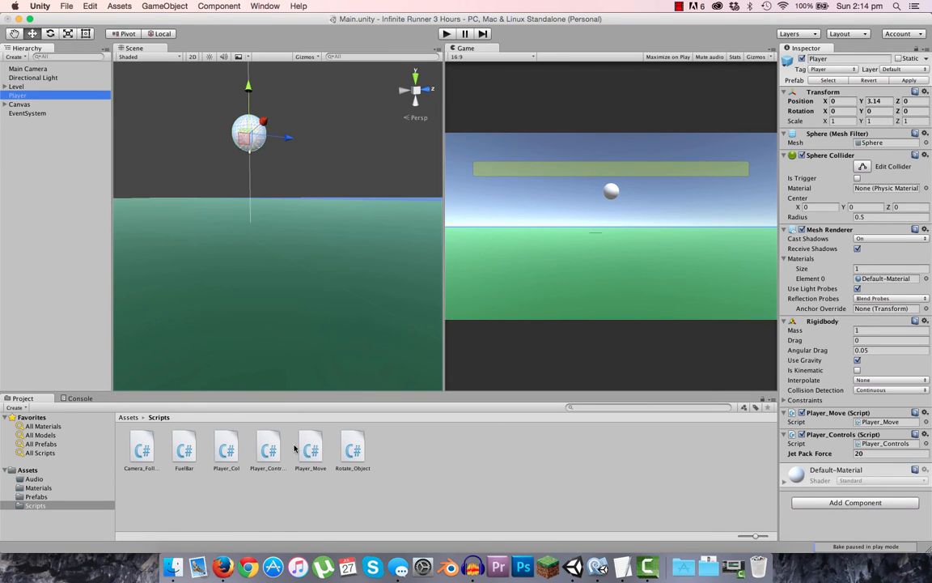
left_click_drag(227, 450, 798, 518)
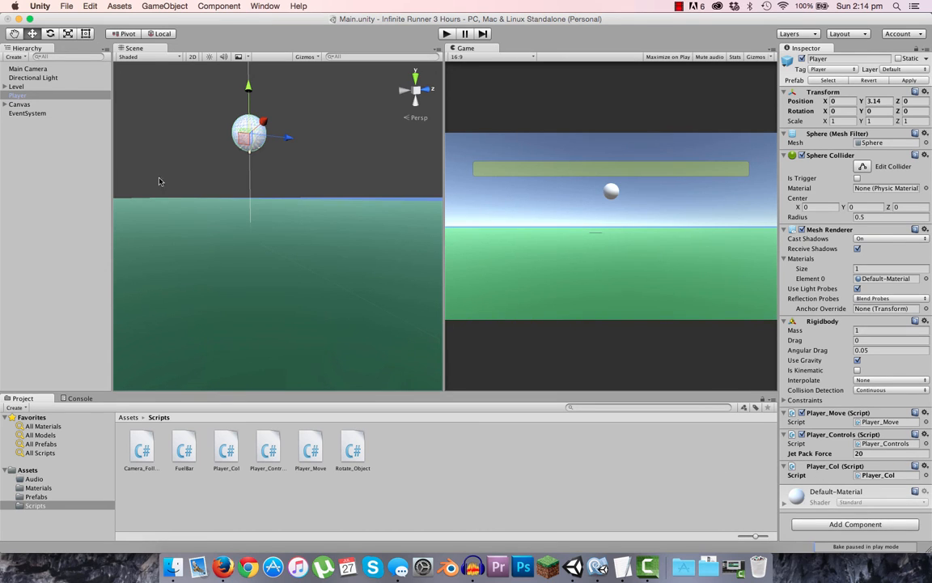
- Create a new tag named Coin, starting from the Coin prefab's tag options in the Prefabs folder
left_click(138, 418)
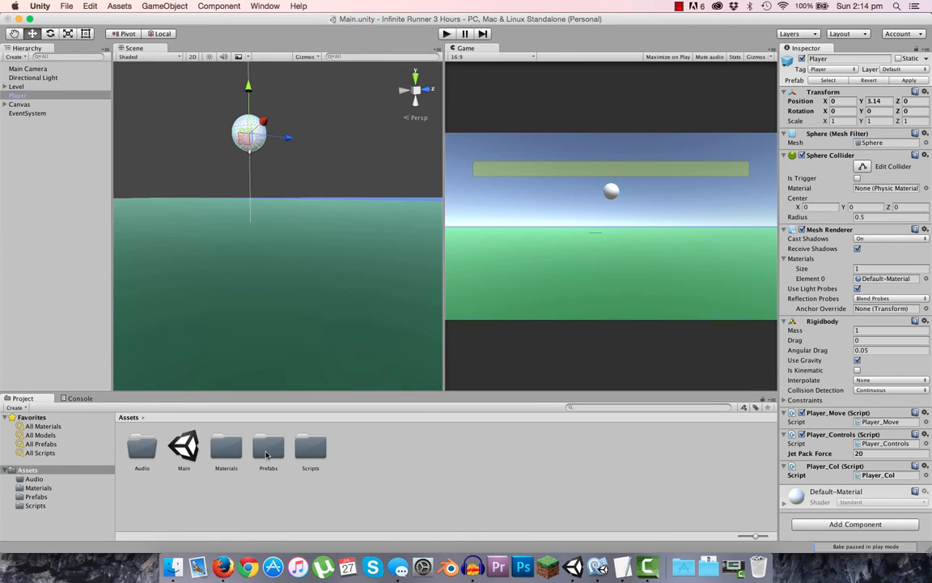
double_click(268, 450)
left_click(142, 447)
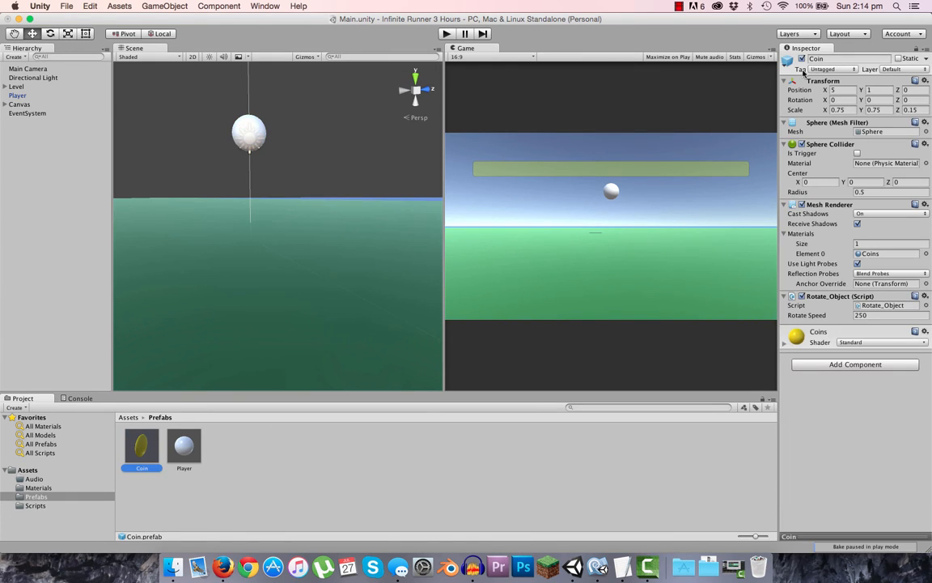
left_click(826, 70)
left_click(827, 144)
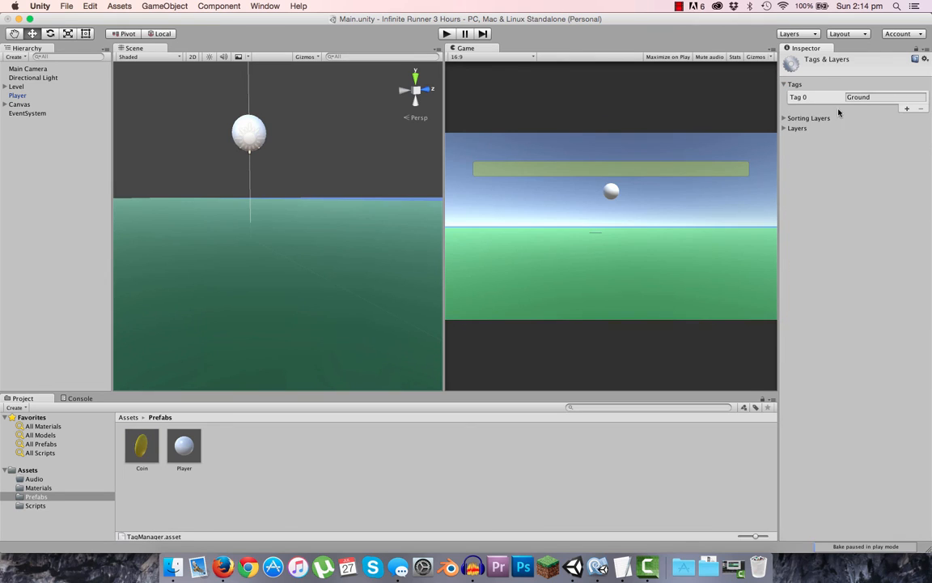
left_click(906, 109)
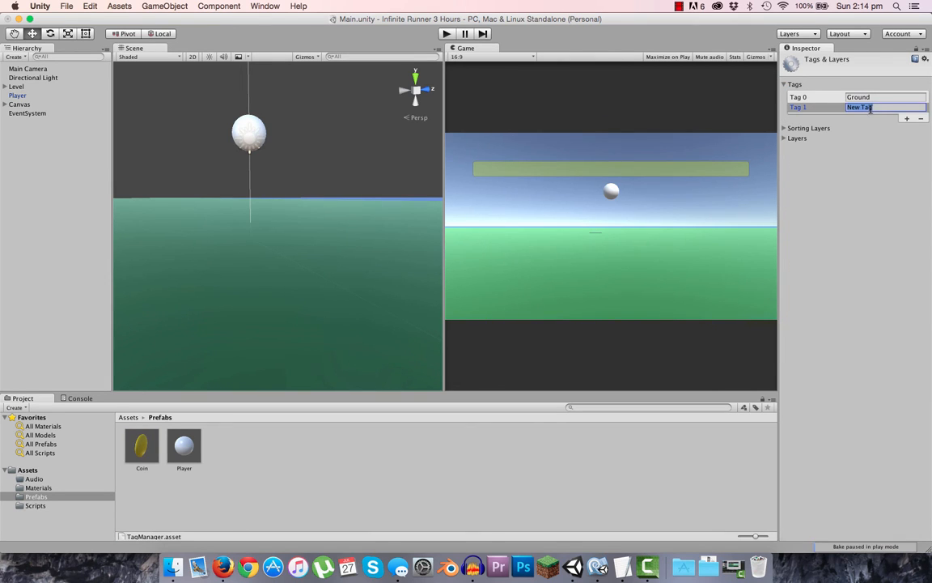
type("Coin")
left_click(820, 200)
- Assign the Coin tag to the Coin prefab
left_click(141, 445)
left_click(834, 69)
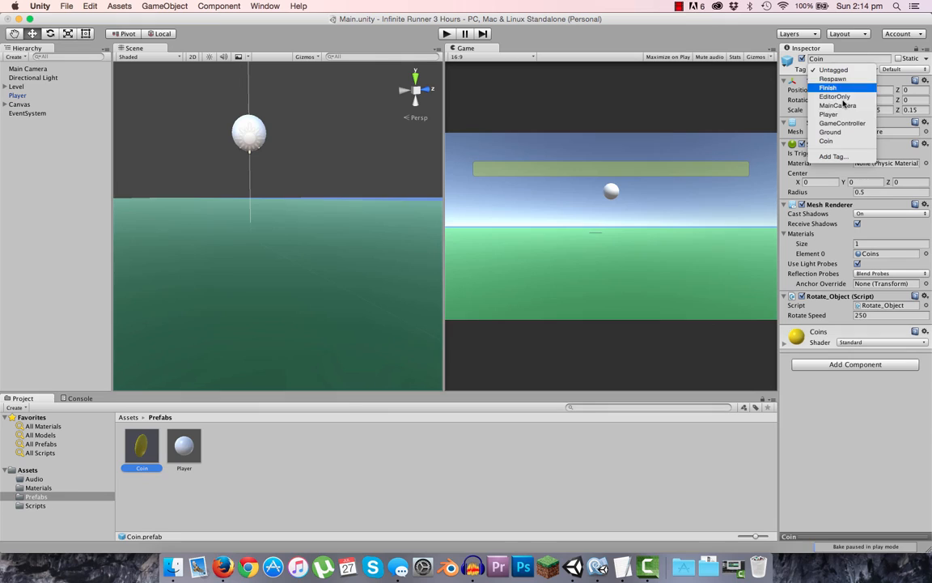
left_click(842, 142)
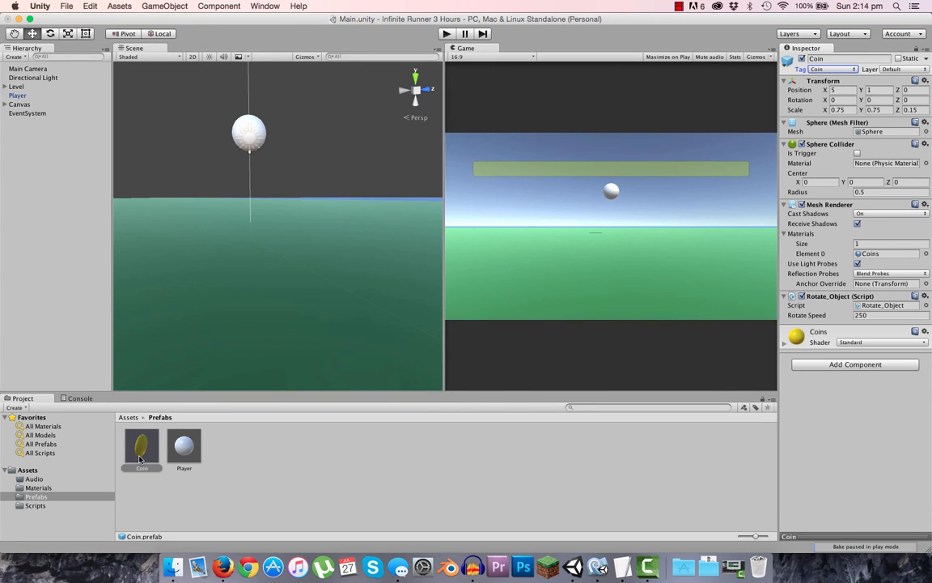
- Place a Coin prefab in the scene ahead of the player and set its position to Z 0 and Y 1
left_click_drag(139, 459, 261, 270)
left_click(912, 101)
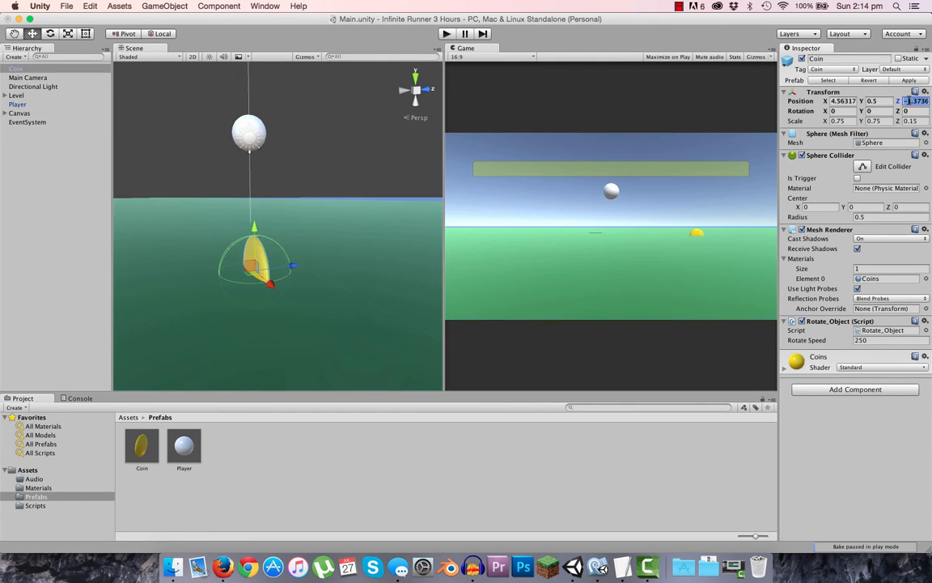
type("0")
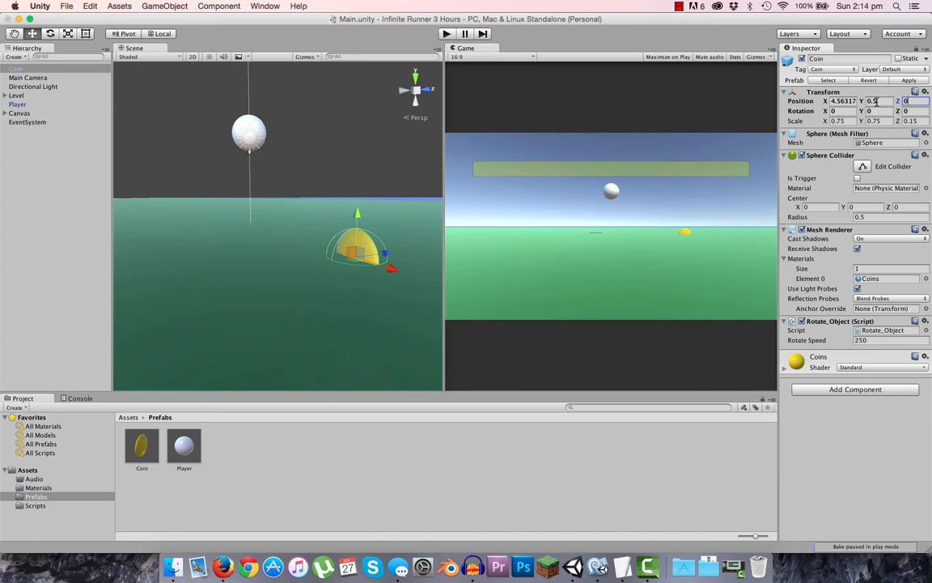
left_click(876, 101)
type("1")
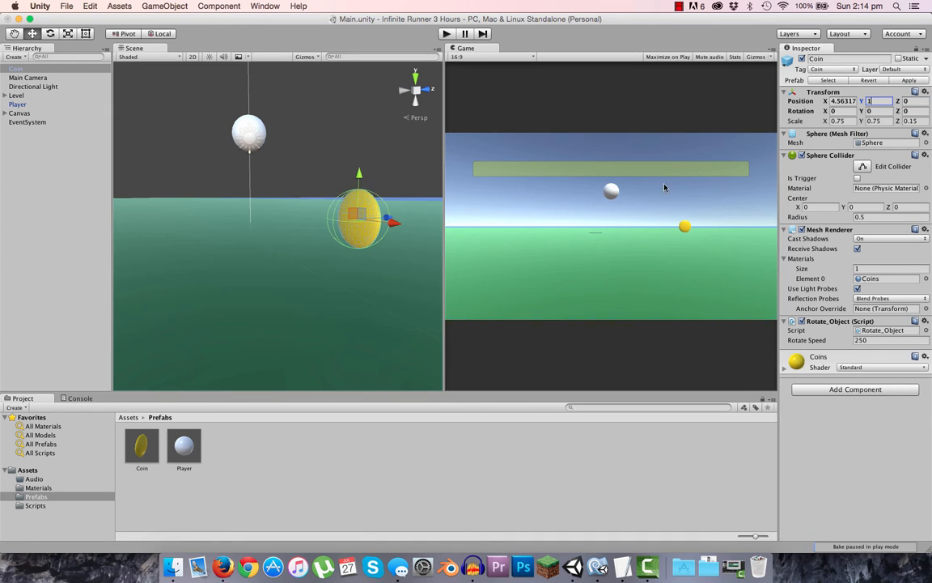
- Move the coin farther ahead of the player to about X 7.3 and duplicate it seven times
left_click_drag(401, 224, 518, 231)
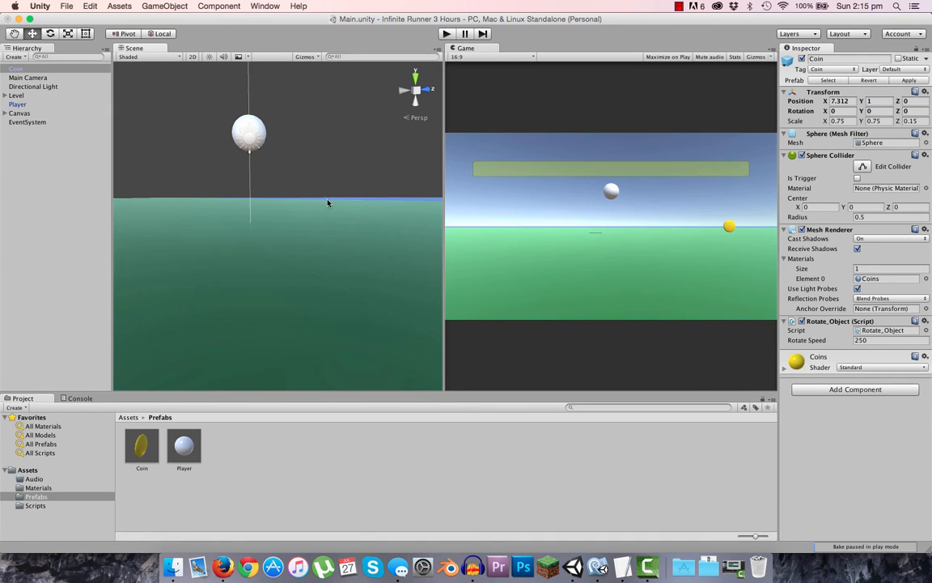
scroll(328, 203, "down", 10)
right_click_drag(257, 267, 442, 261)
key("w")
key("a")
left_click(27, 67)
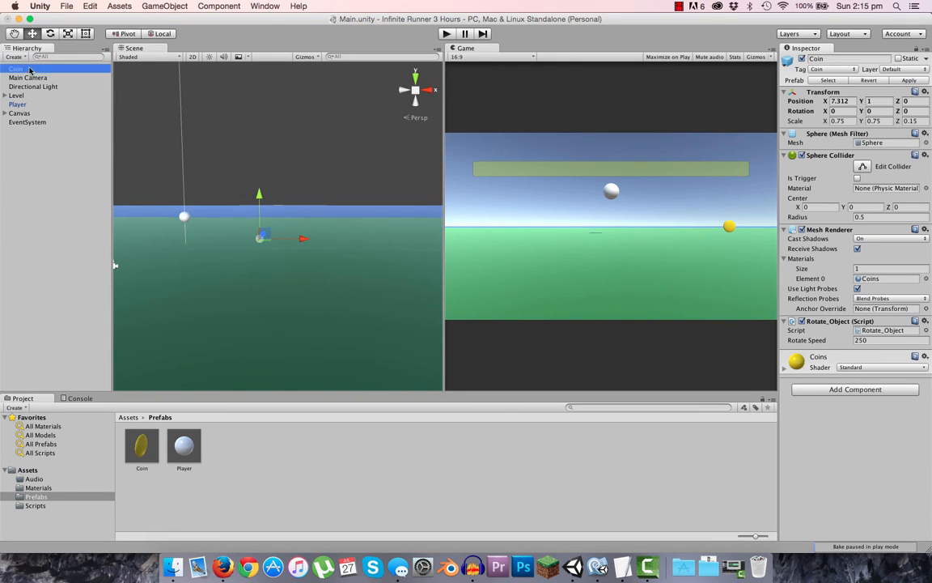
key("super+d")
key("super+d")
key("super+d")
key("super+d")
key("super+d")
key("super+d")
key("super+d")
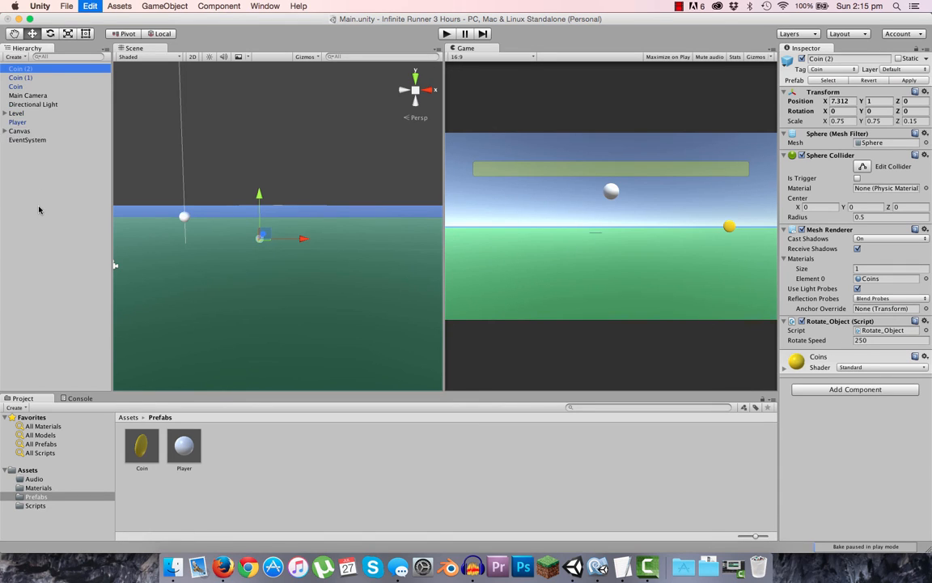
- Set the X position of Coin (1) to 9 and of Coin (2) to 11
left_click(27, 122)
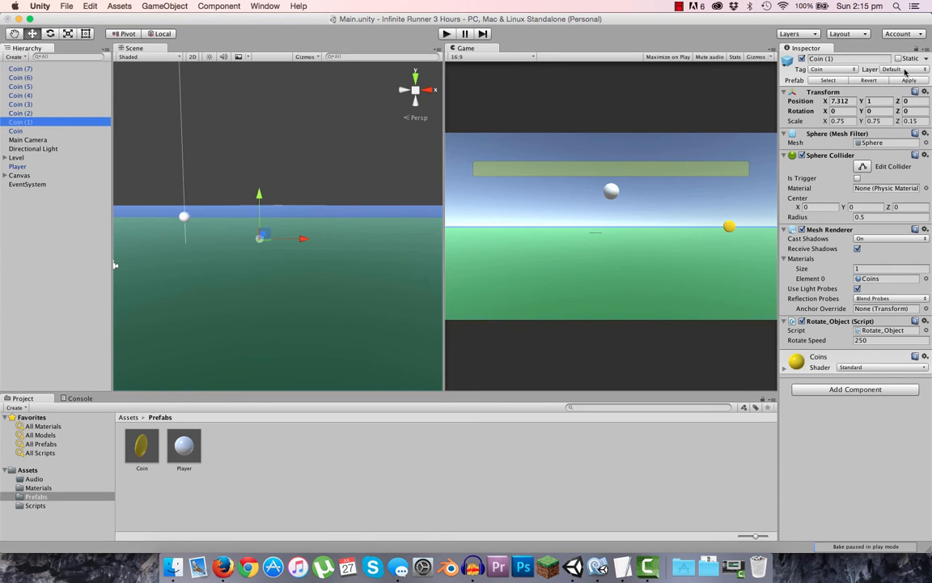
left_click(852, 100)
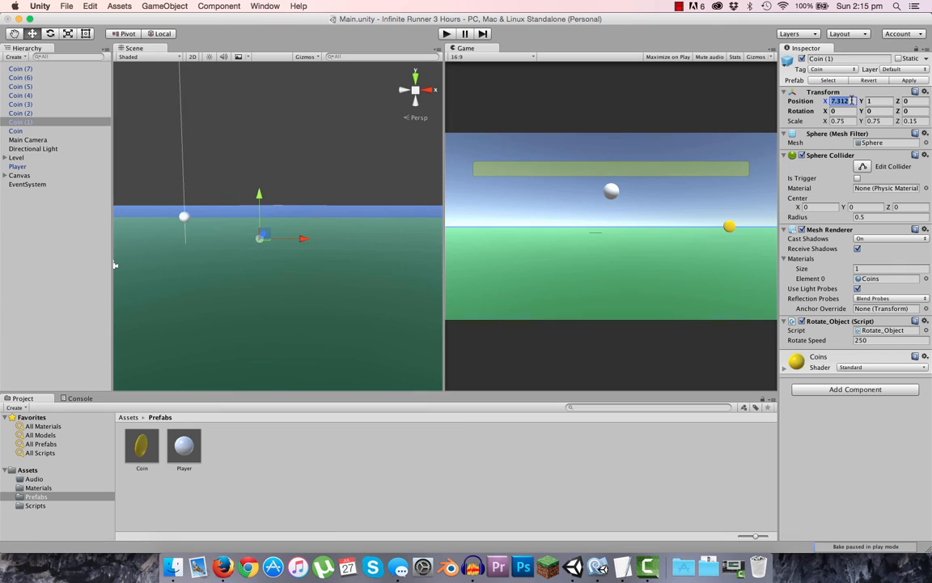
left_click(62, 113)
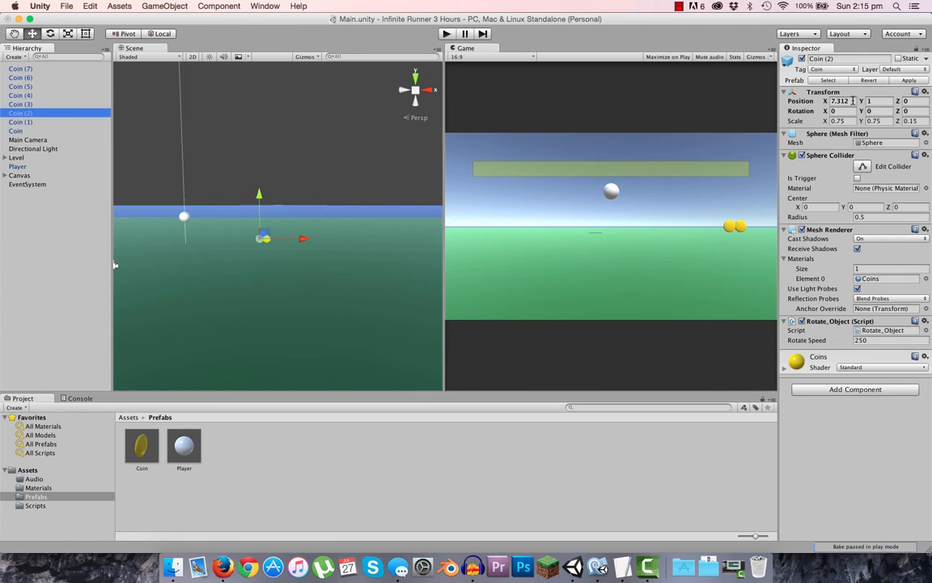
double_click(45, 114)
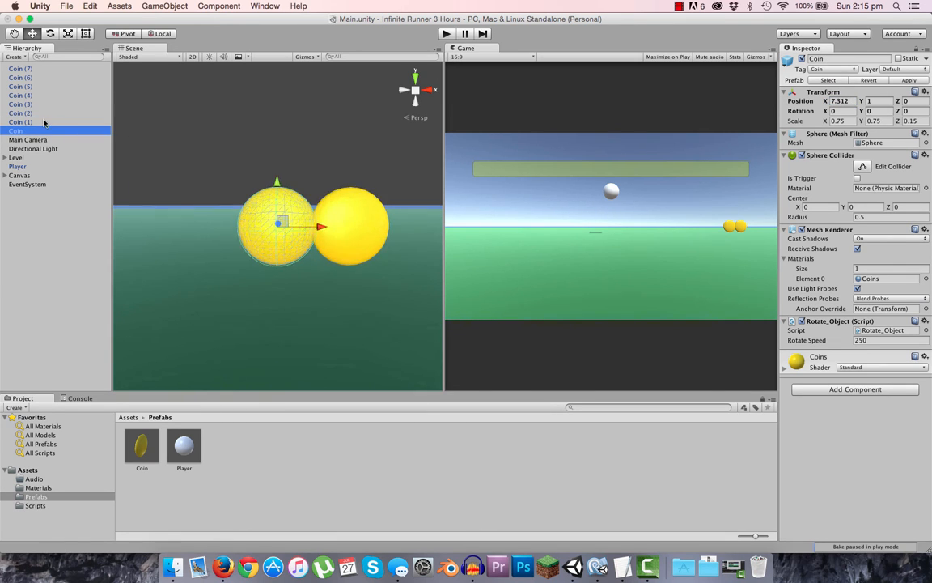
left_click(40, 122)
left_click(841, 101)
type("9")
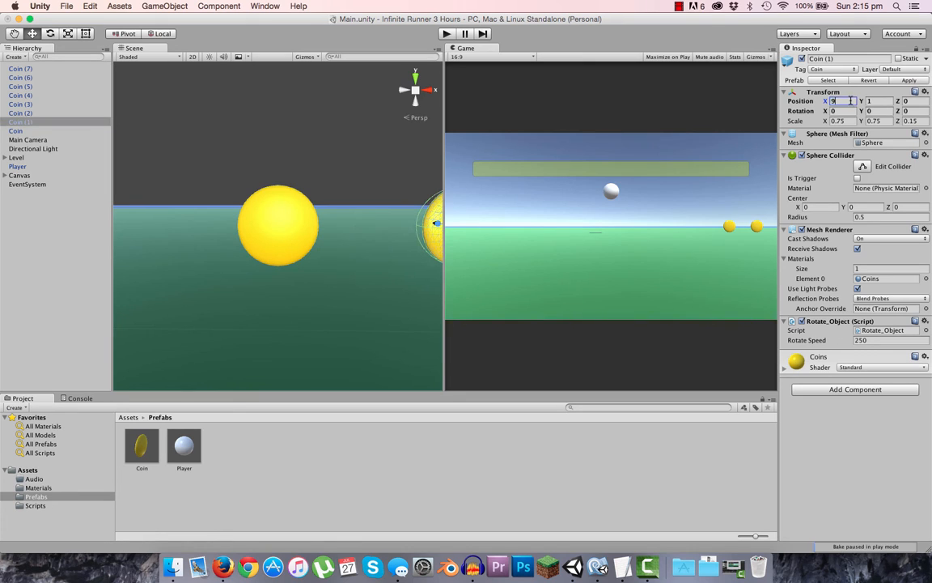
left_click(55, 114)
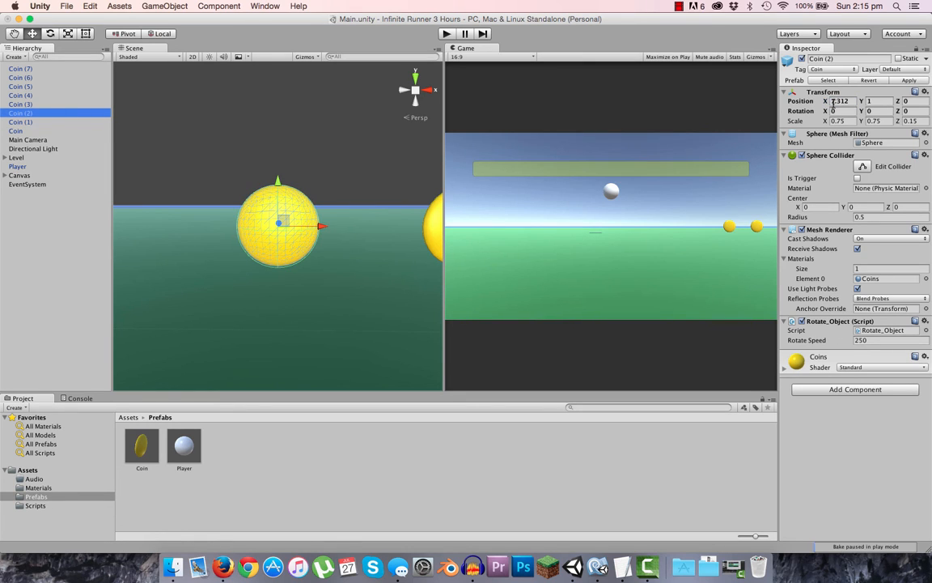
left_click(305, 141)
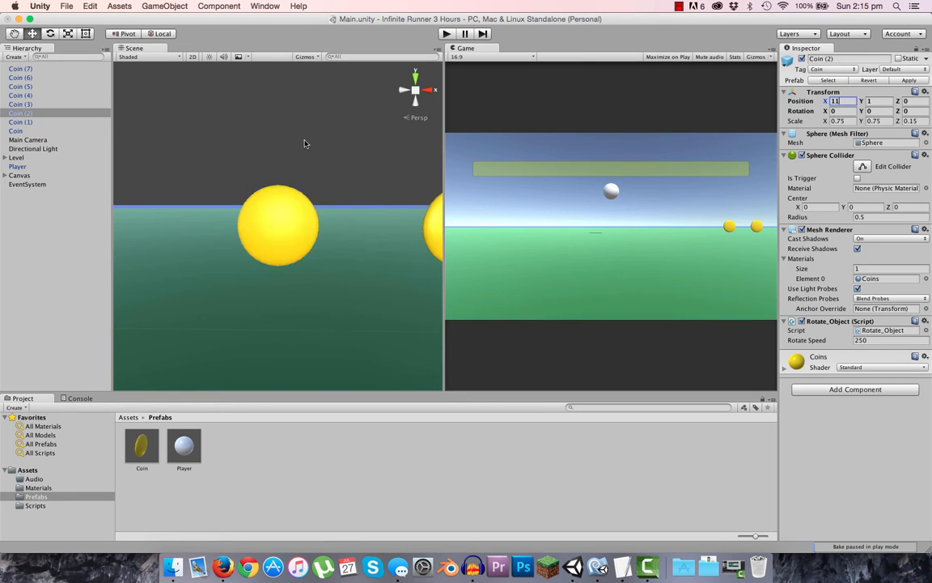
- Set the X position of Coin (3) to 13
left_click(32, 104)
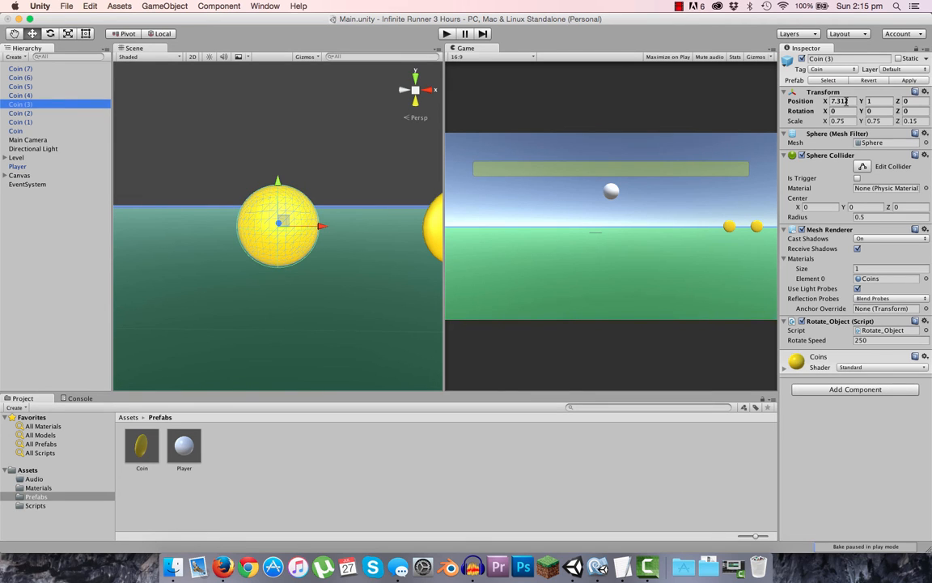
left_click(842, 100)
type("7.1")
key("BackSpace")
key("BackSpace")
key("BackSpace")
type("12")
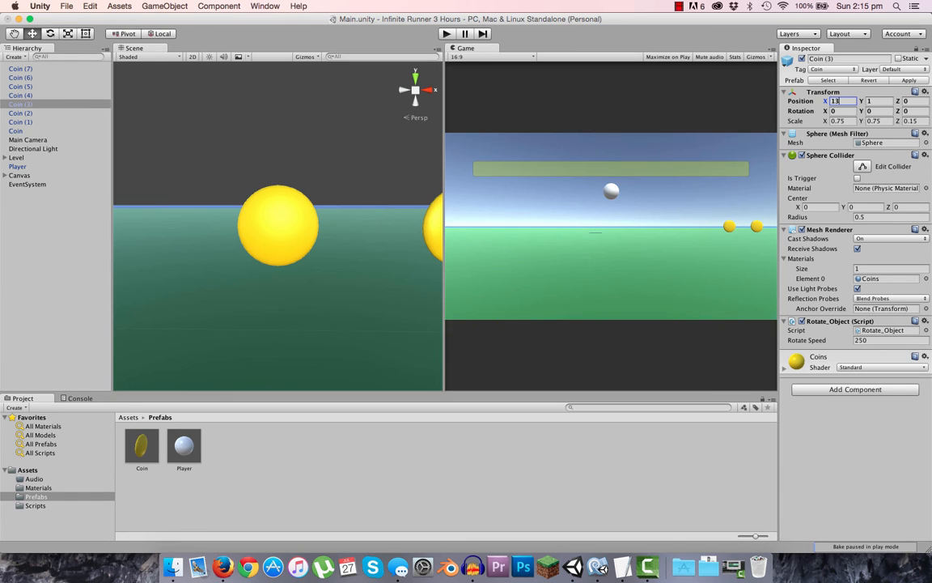
- Move Coin (4) farther ahead along X and set its Y position to 7.66
left_click(40, 95)
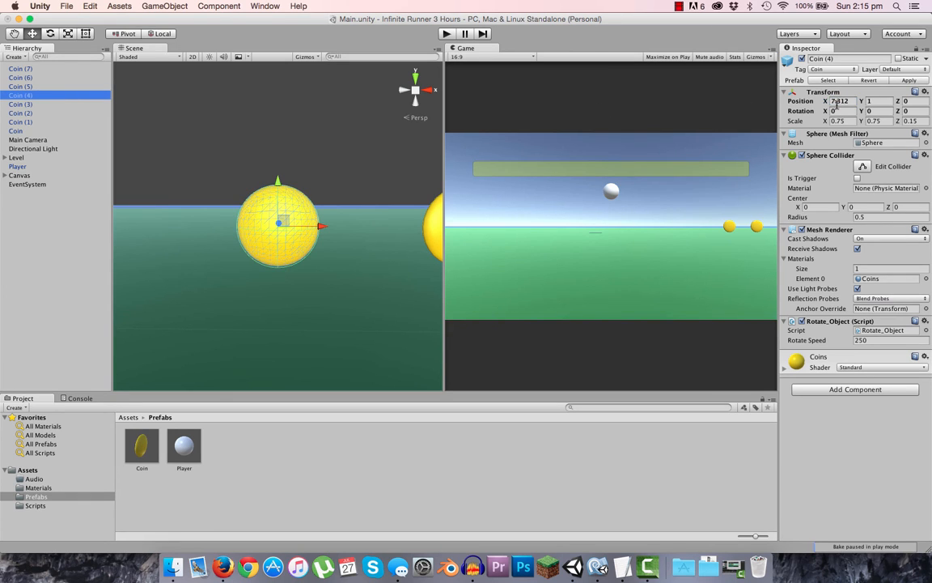
left_click_drag(825, 103, 930, 108)
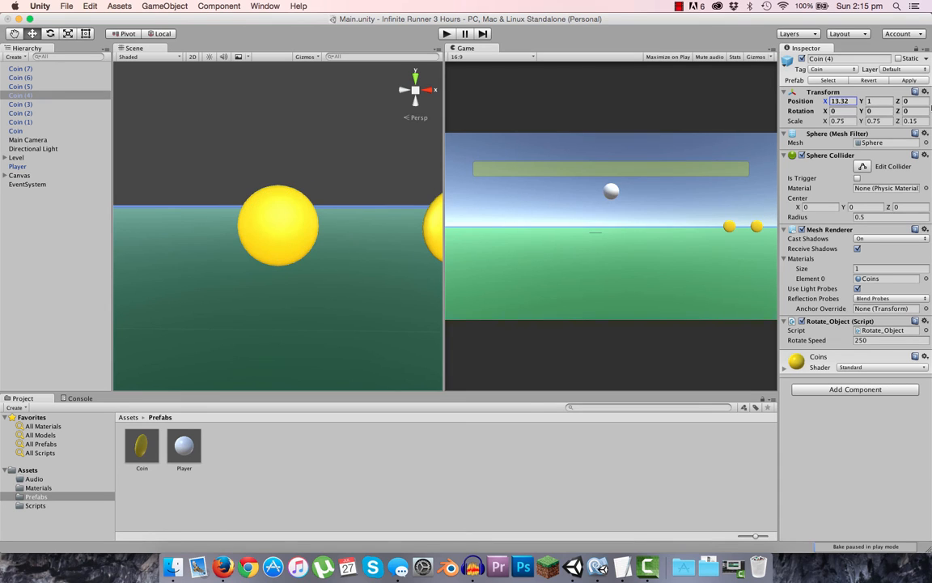
left_click(880, 101)
type("7.66")
- Shift Coin (5) to about X 18.1 and Coin (6) to about X 3.8
left_click(68, 86)
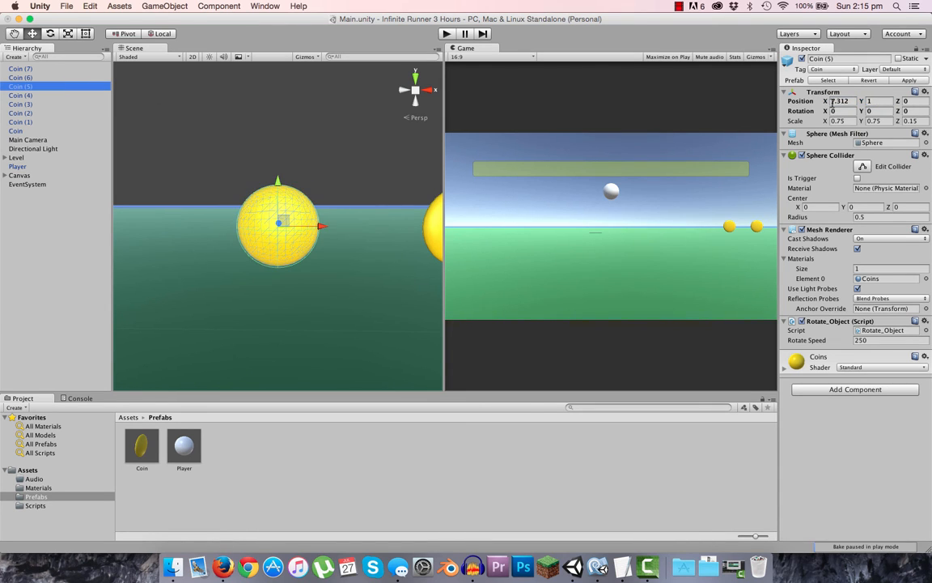
left_click_drag(825, 102, 927, 125)
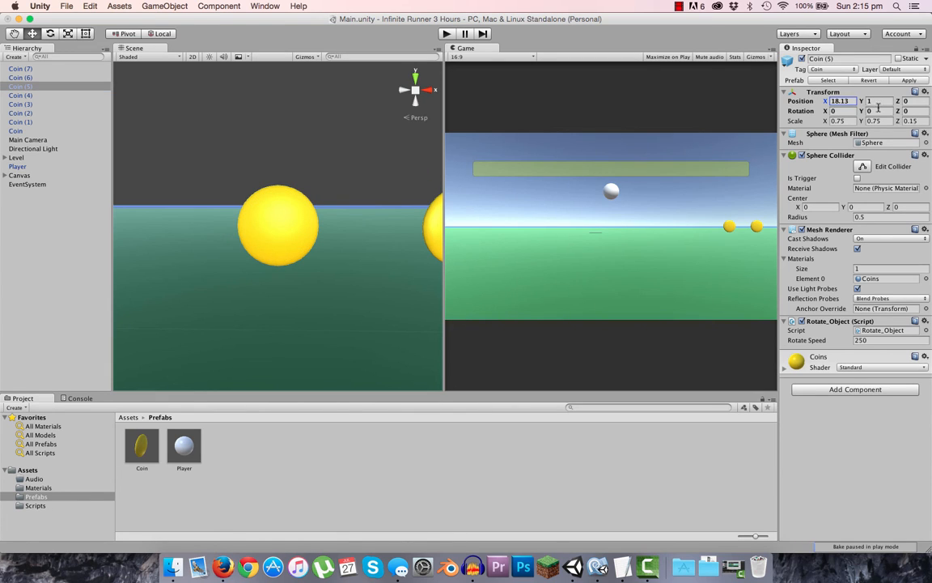
left_click_drag(862, 102, 753, 108)
left_click(22, 78)
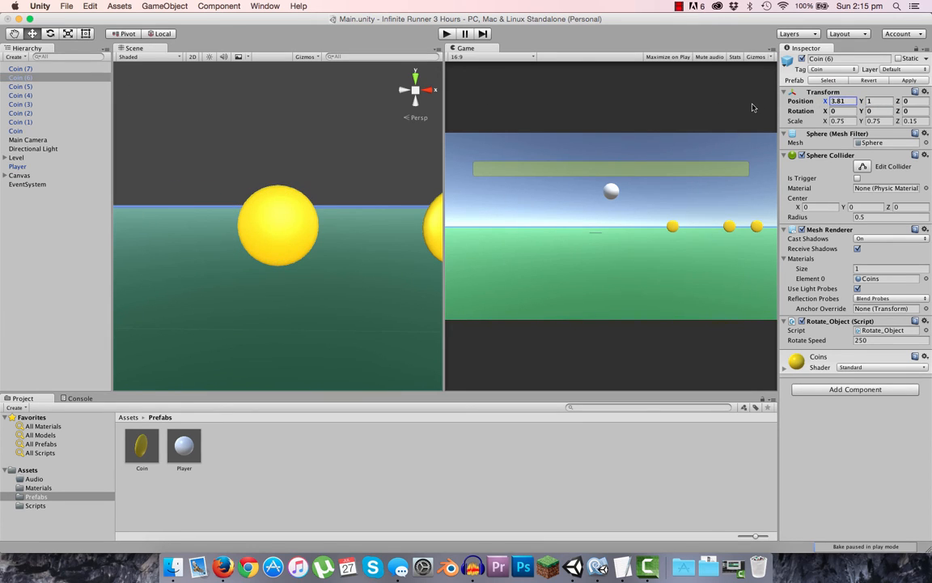
- Place Coin (7) at about X 31.2 with a Y position of 7.4
left_click(28, 69)
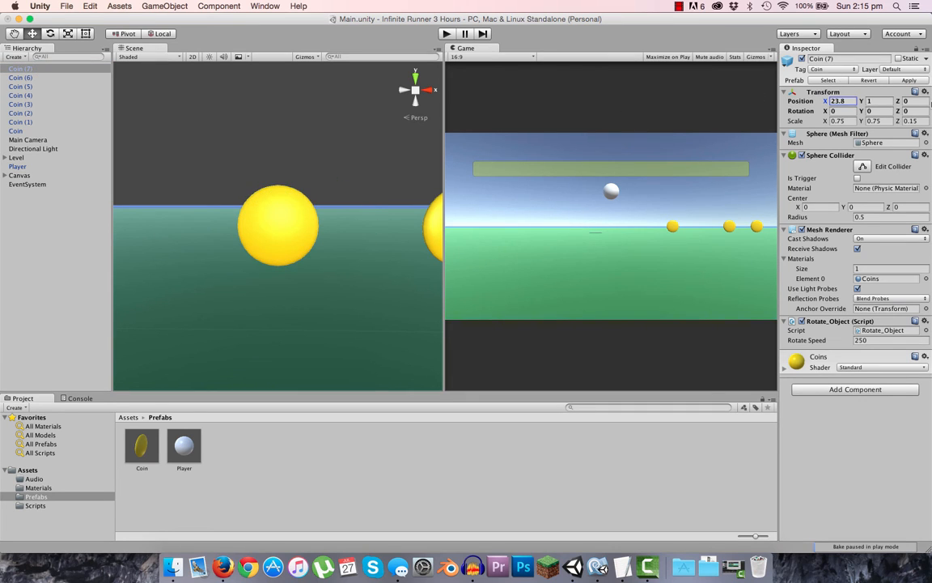
key("Tab")
type("7.4")
left_click_drag(825, 101, 874, 101)
left_click(874, 101)
- Play-test the game to check how the player meets the coins, and stop it
left_click(447, 34)
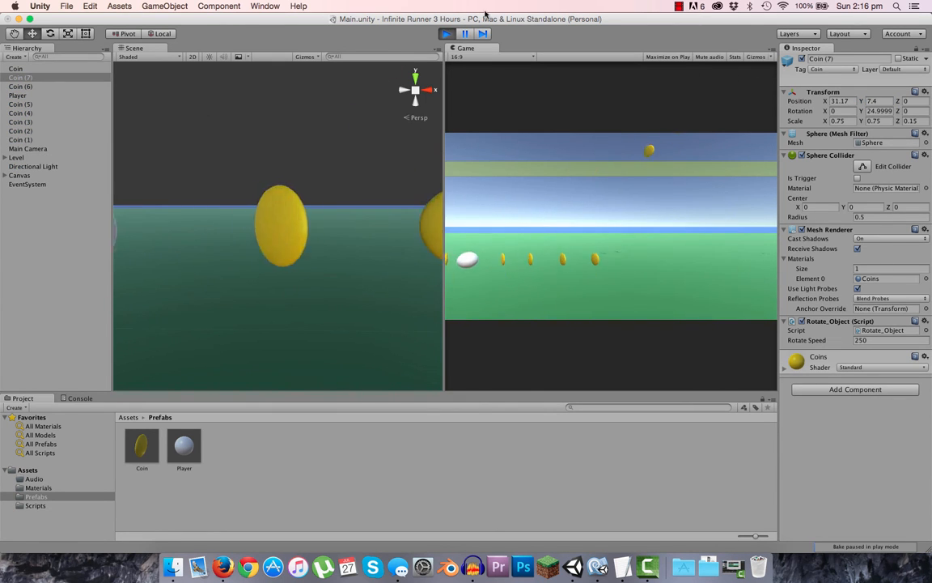
left_click(455, 34)
left_click(447, 34)
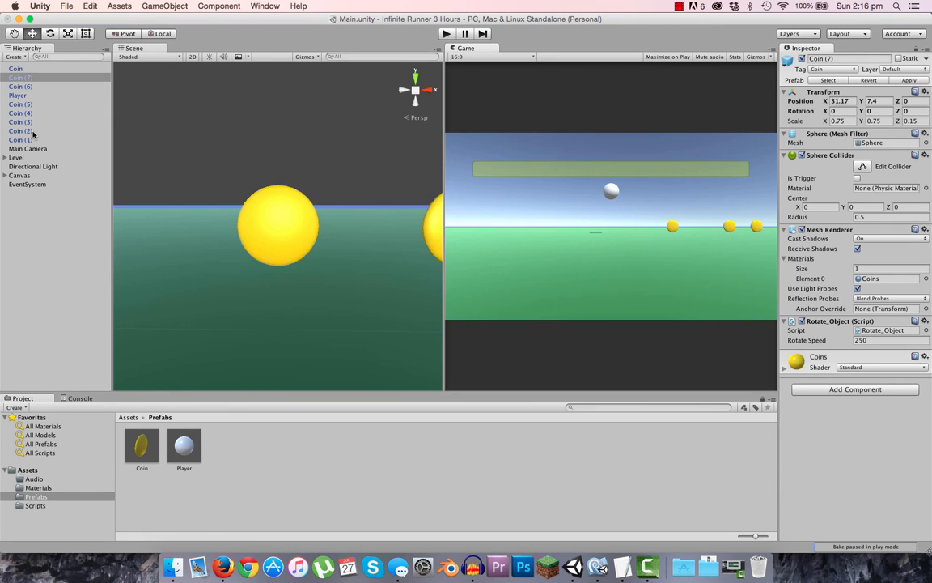
- Enable Is Trigger on the Coin prefab's Sphere Collider and check the setting on the coin instances in the scene
left_click(145, 445)
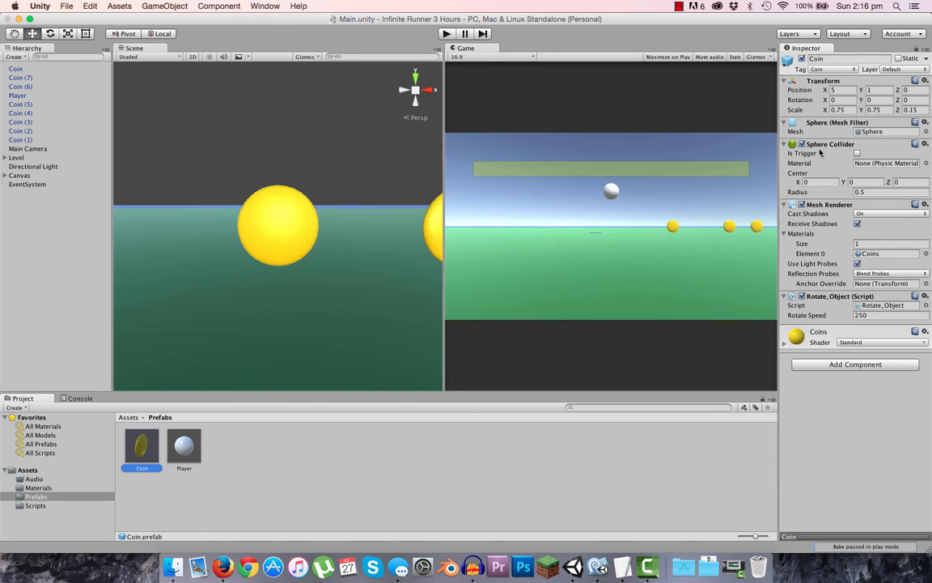
left_click(857, 154)
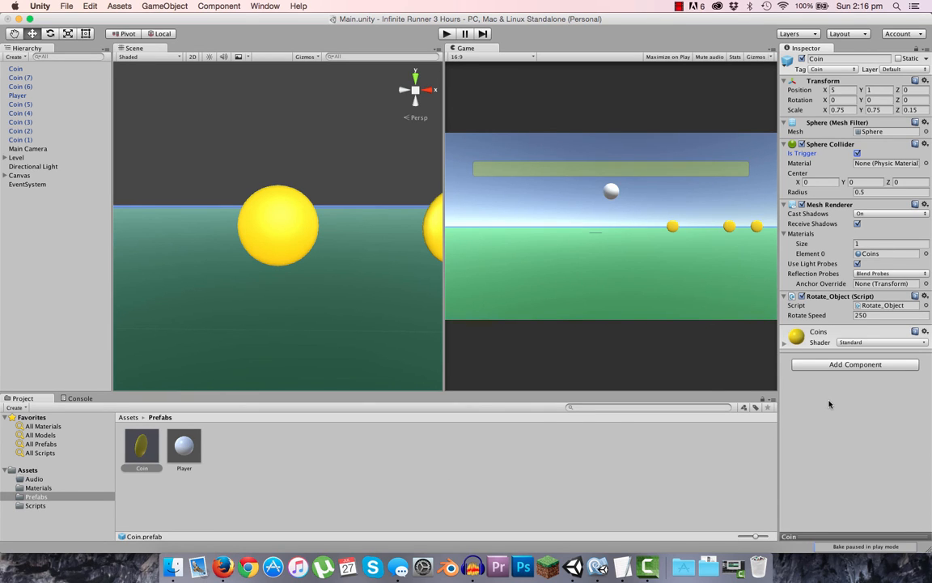
left_click(250, 474)
left_click(145, 450)
left_click(28, 132)
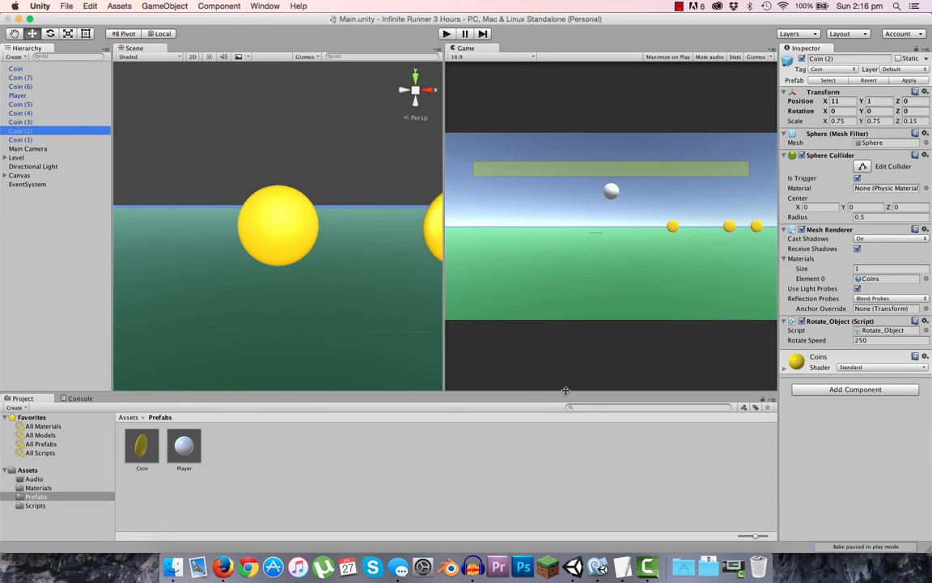
key("Up")
key("Up")
key("Up")
left_click(434, 471)
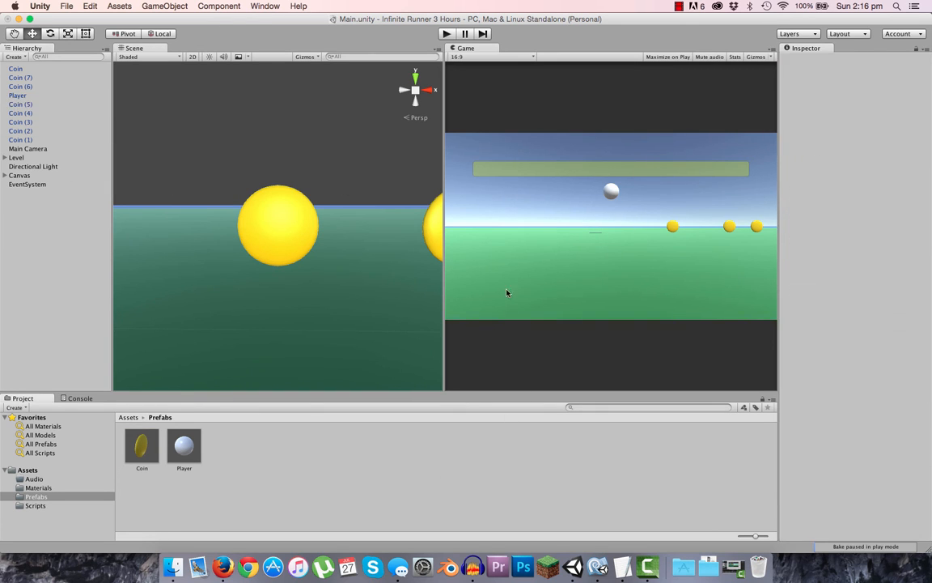
- Run the game twice to test coin collection with the trigger colliders, stopping it each time
left_click(448, 32)
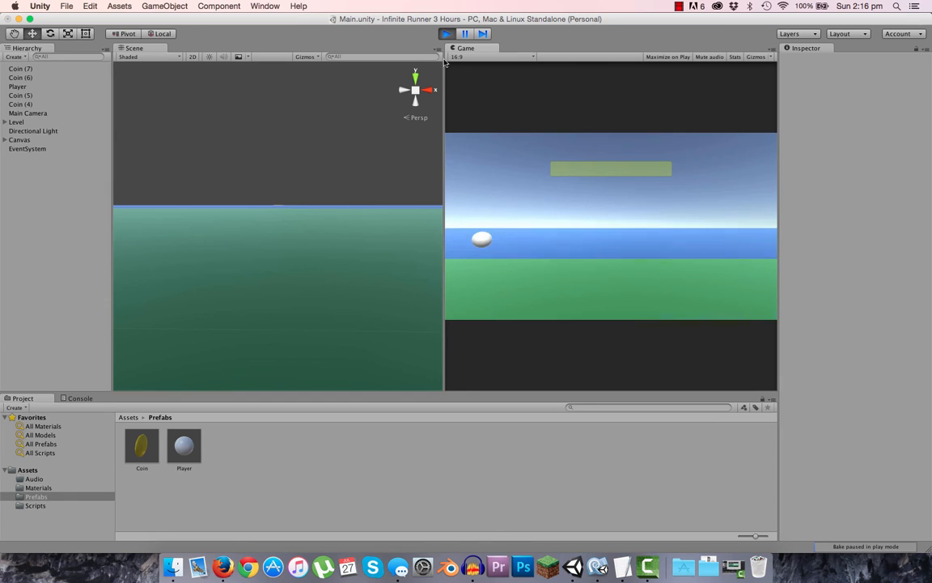
left_click(446, 35)
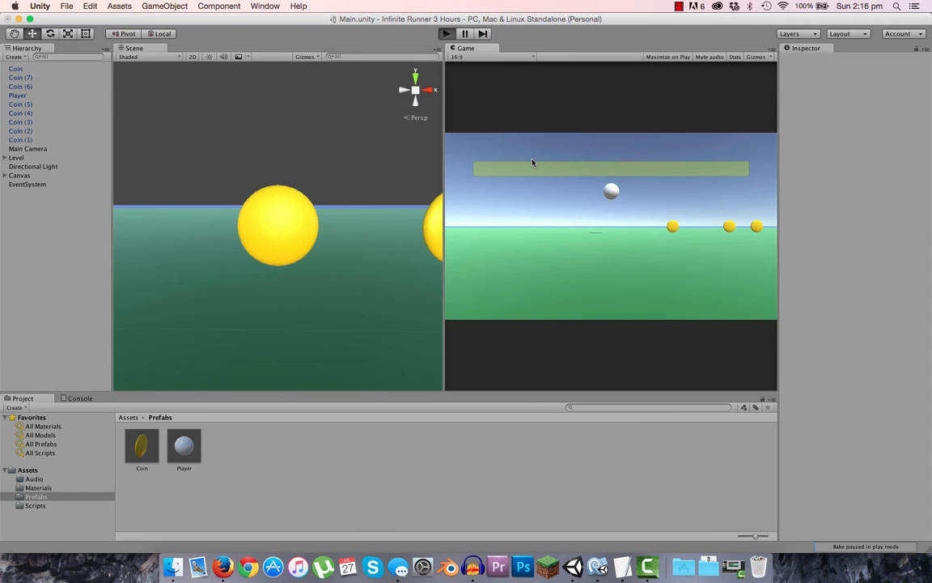
key("super+p")
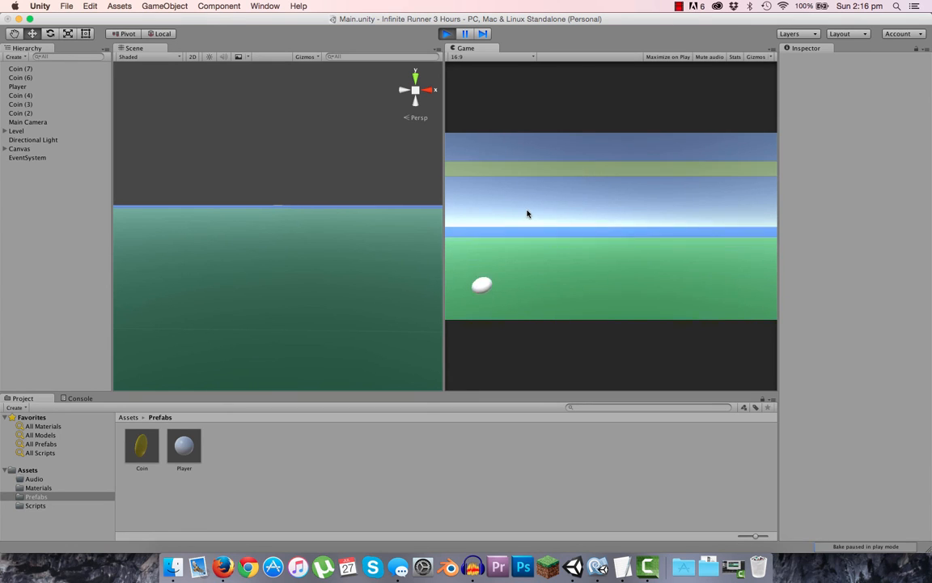
left_click(446, 33)
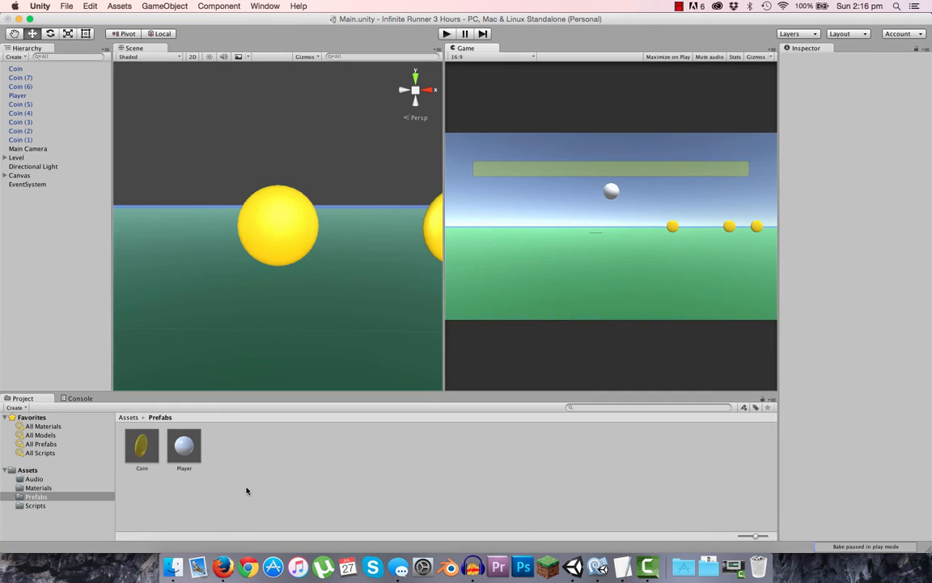
- Delete all coin instances from the scene, keeping the Player object
left_click(20, 138)
left_click(17, 95)
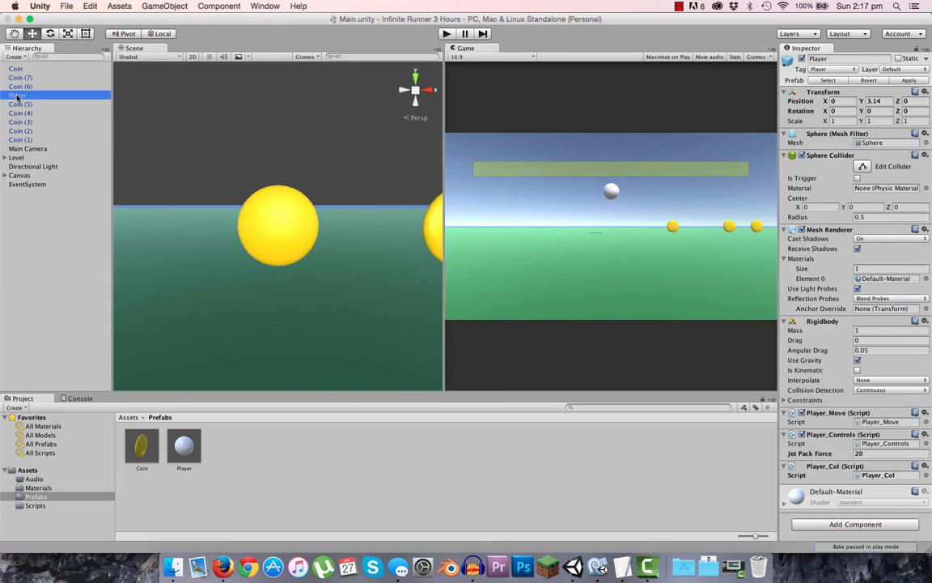
left_click(21, 86)
left_click(20, 70, "shift")
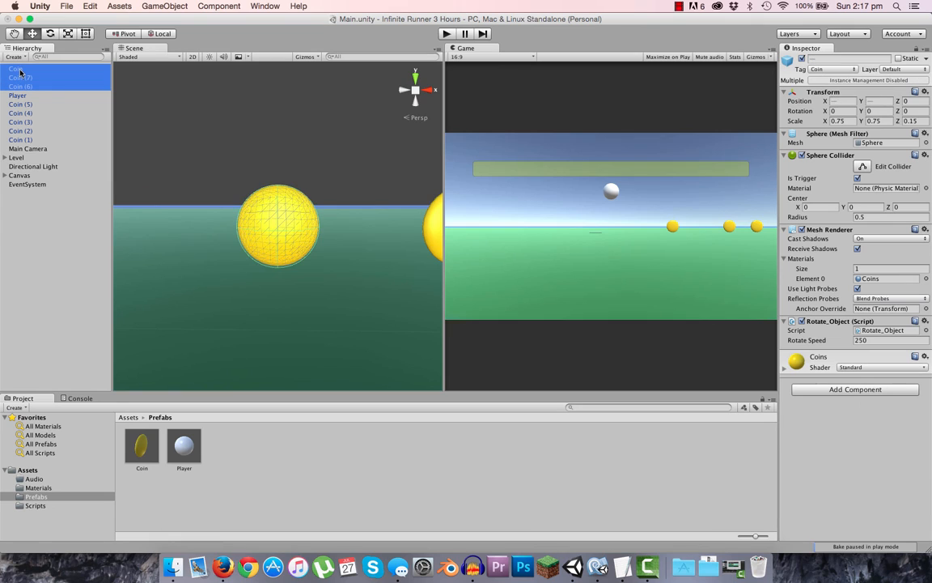
key("super+BackSpace")
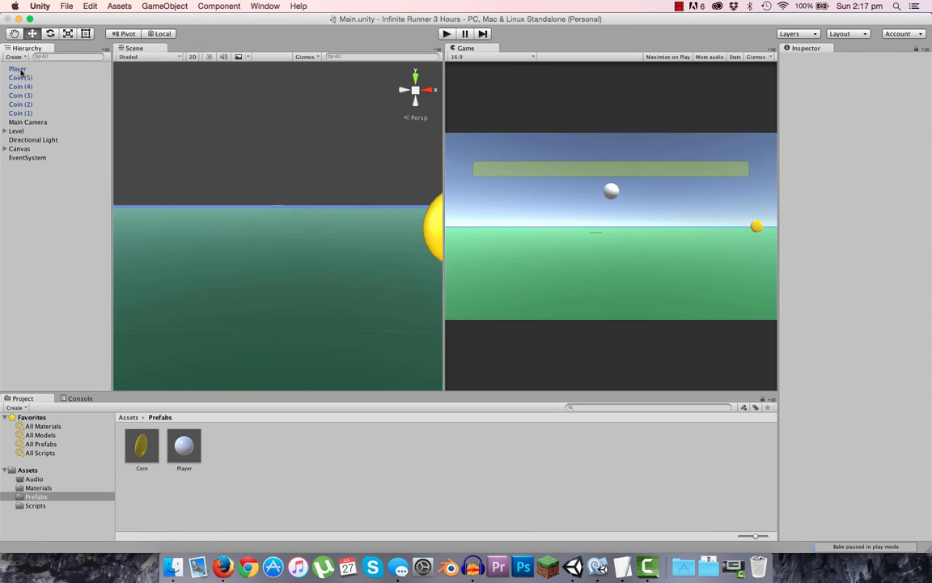
left_click(19, 77)
left_click(29, 114, "shift")
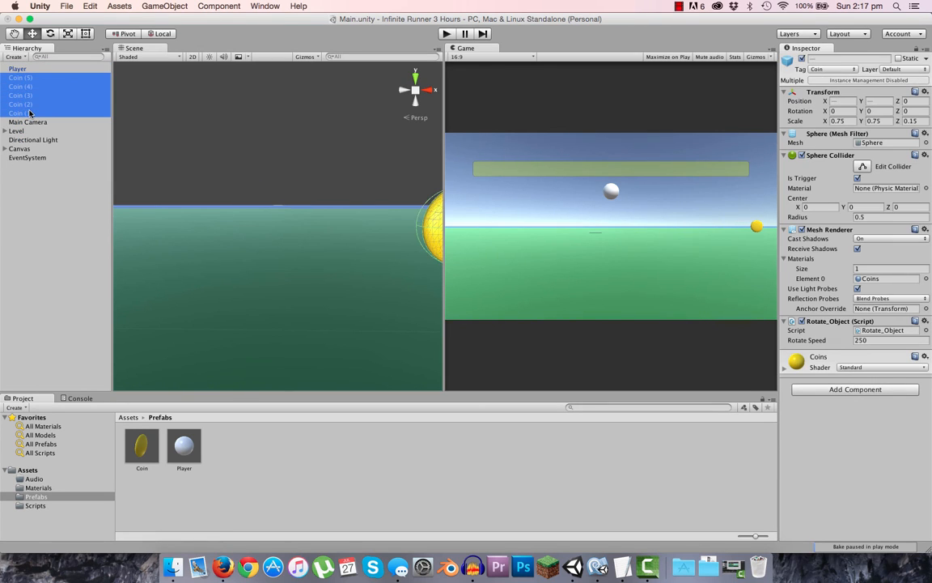
key("super+BackSpace")
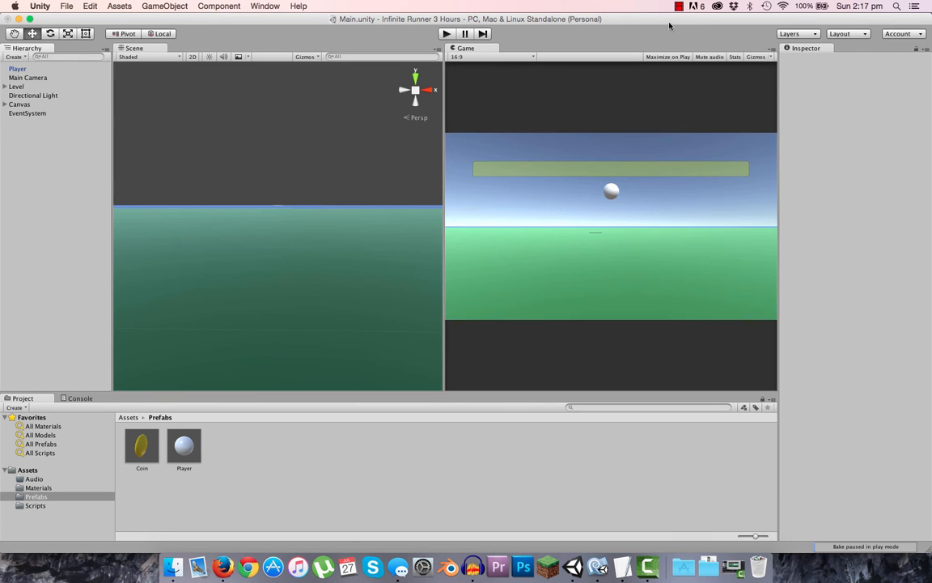
- Select the Coin prefab in the Prefabs folder and widen the Game view
left_click(142, 446)
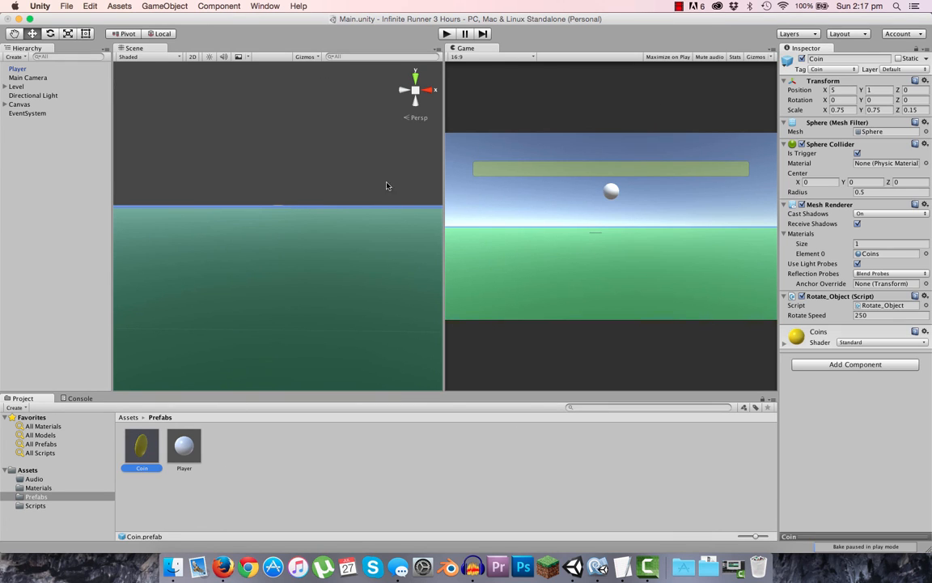
left_click_drag(441, 189, 317, 181)
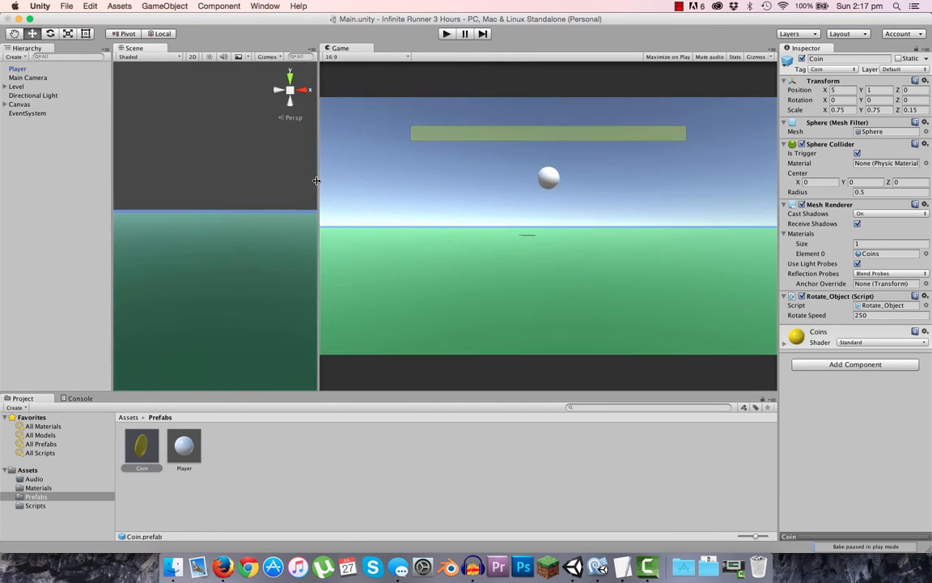
- Deactivate the Player object and place an instance of the Coin prefab in the scene at position X 0, Y 1, Z 0
left_click(36, 71)
left_click(801, 59)
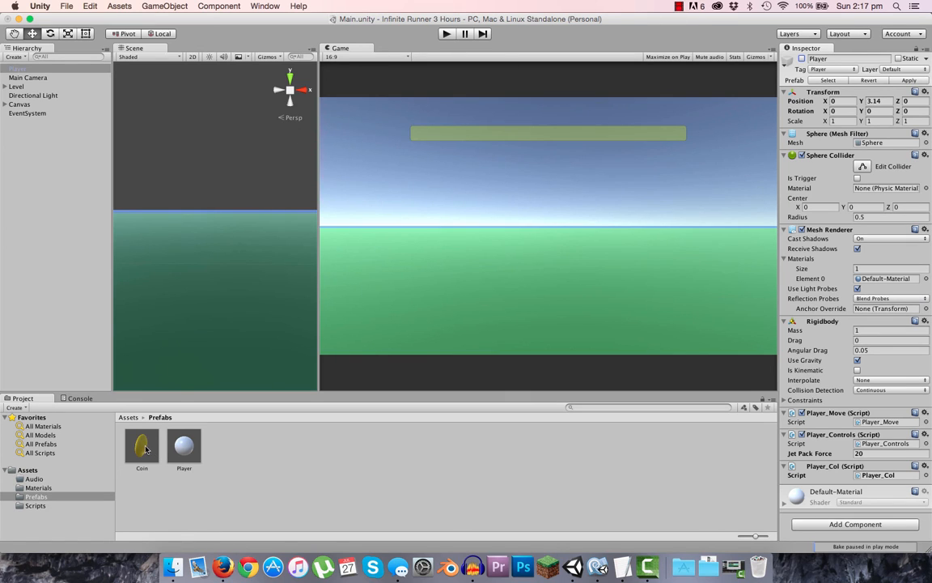
left_click_drag(143, 449, 187, 251)
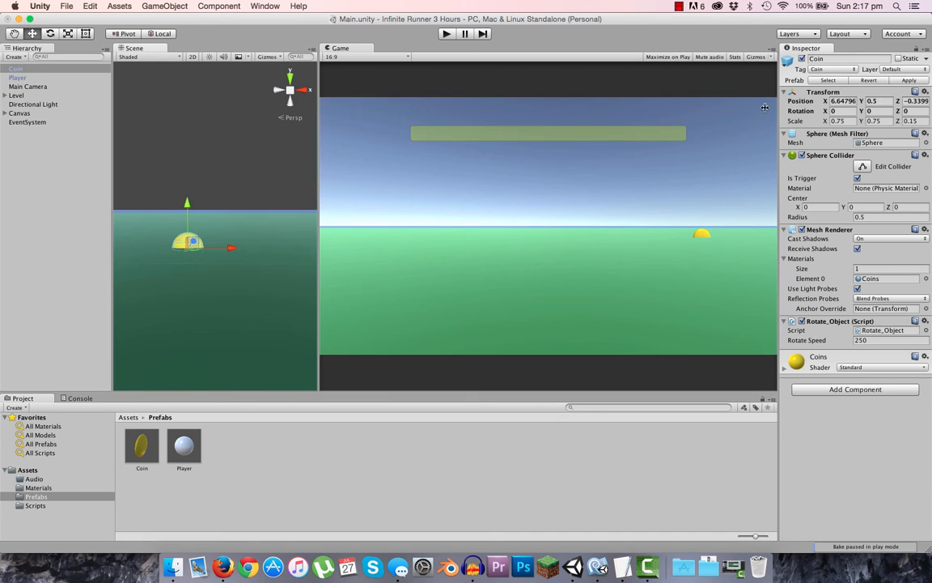
left_click(845, 100)
type("0")
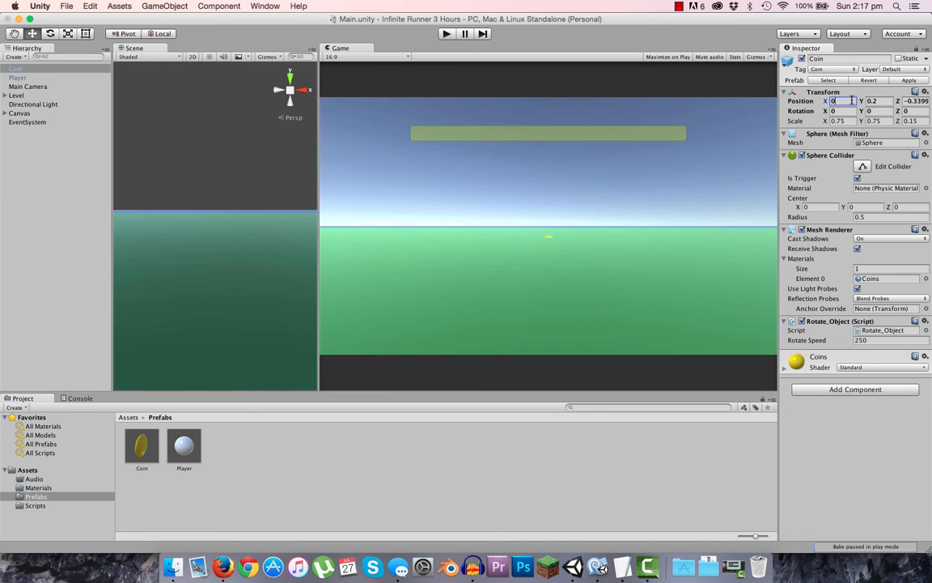
left_click(881, 101)
type("1")
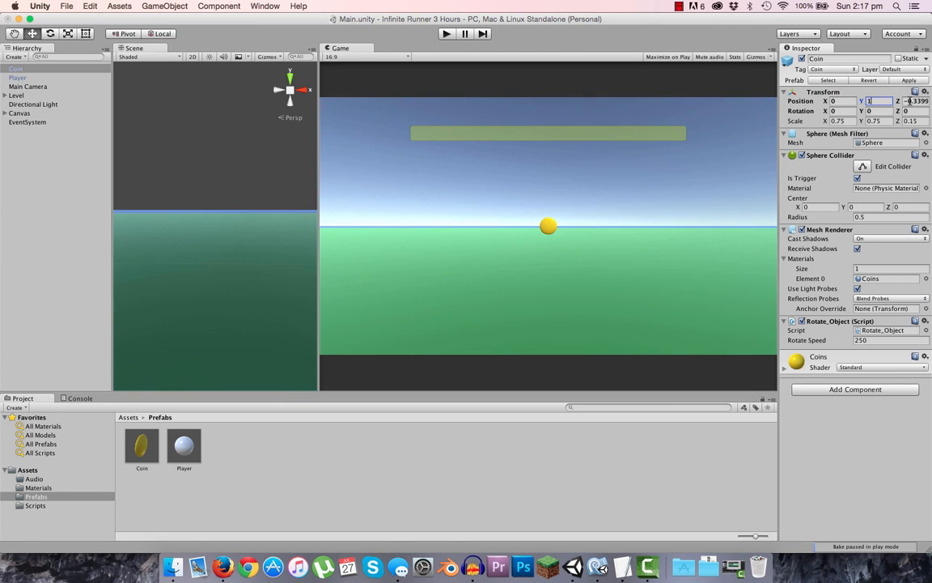
left_click(927, 101)
type("0")
left_click(619, 227)
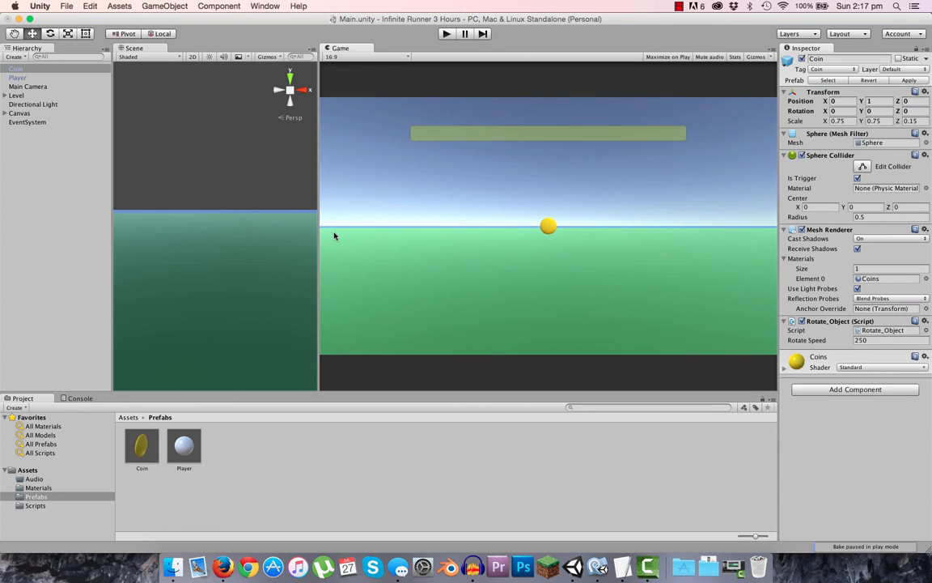
- Select the coin in the scene and widen the Scene view around it
left_click(26, 66)
left_click(20, 155)
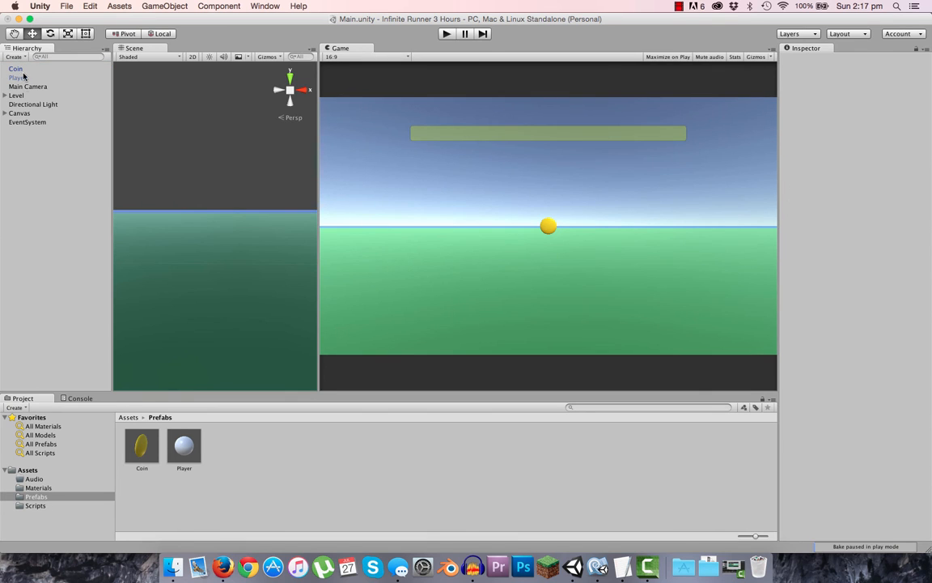
left_click(25, 71)
double_click(24, 70)
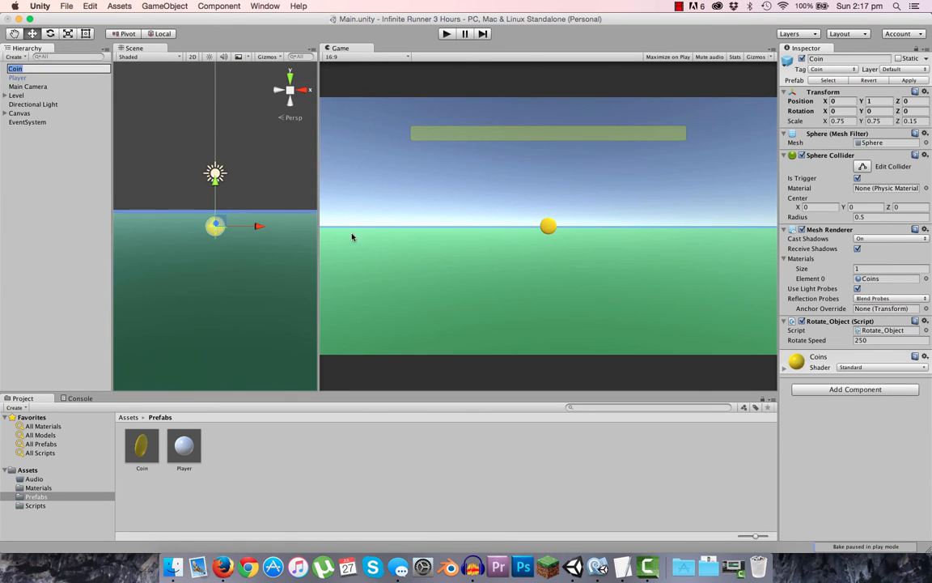
left_click_drag(315, 224, 553, 224)
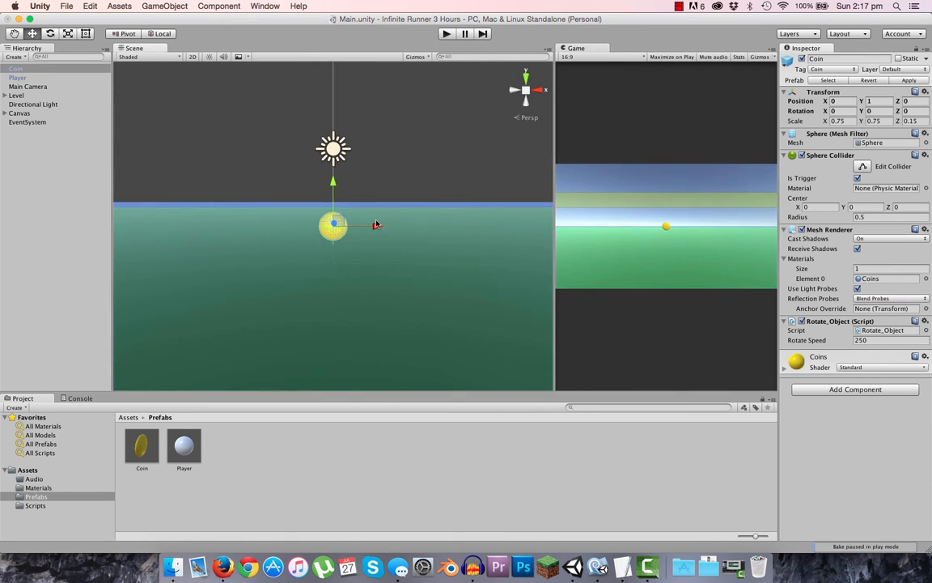
scroll(374, 221, "up", 2)
scroll(229, 240, "down", 3)
left_click(53, 138)
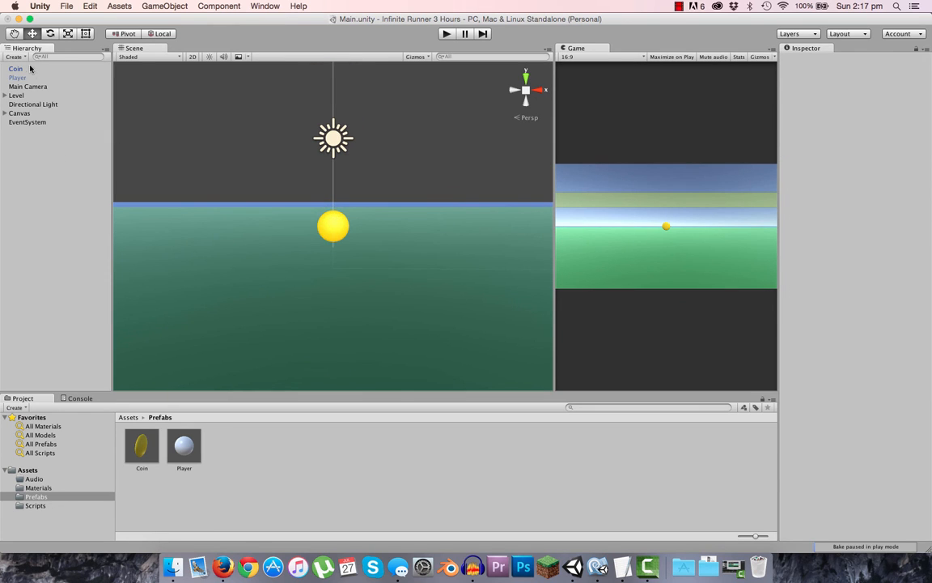
- Create an empty game object in the scene and name it Coins1
left_click(30, 69)
left_click(30, 135)
left_click(119, 6)
mouse_move(164, 6)
left_click(182, 20)
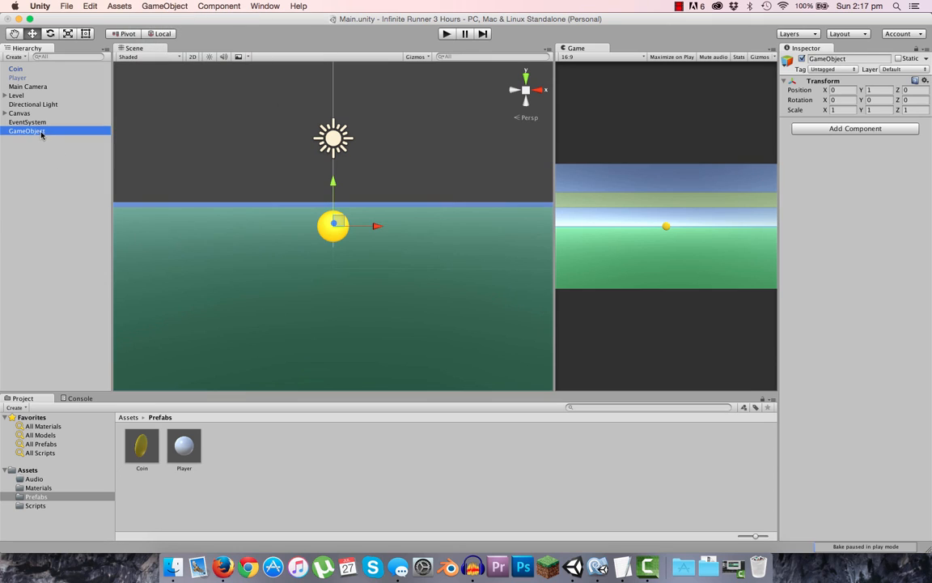
left_click(41, 132)
type("Coi")
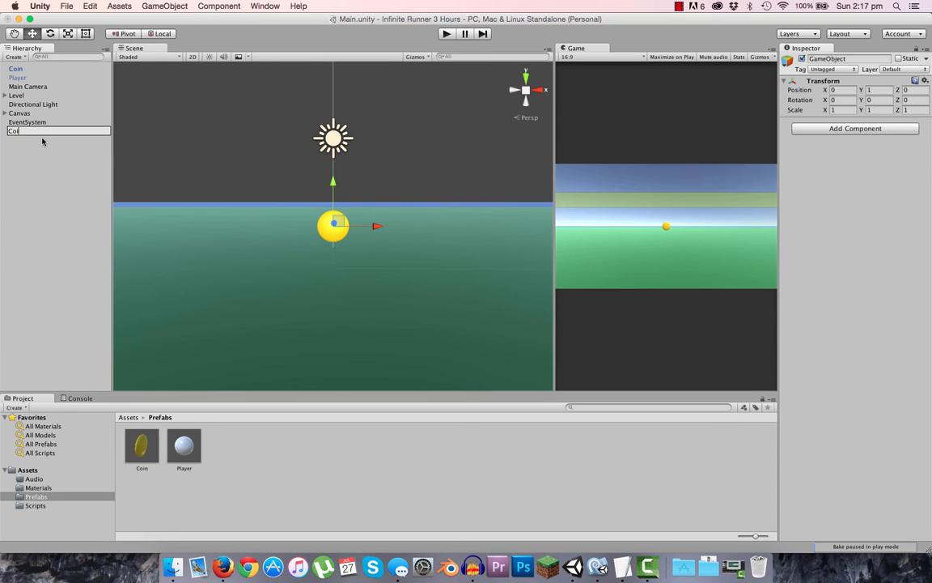
type("ns1")
left_click(32, 143)
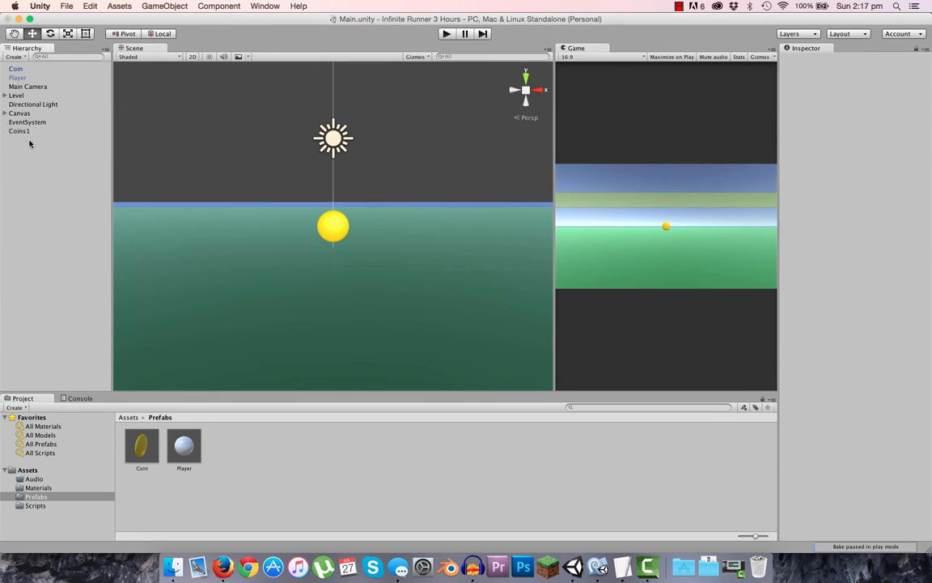
- Set the Y position of the Coins1 object to 0
left_click(94, 133)
left_click(879, 90)
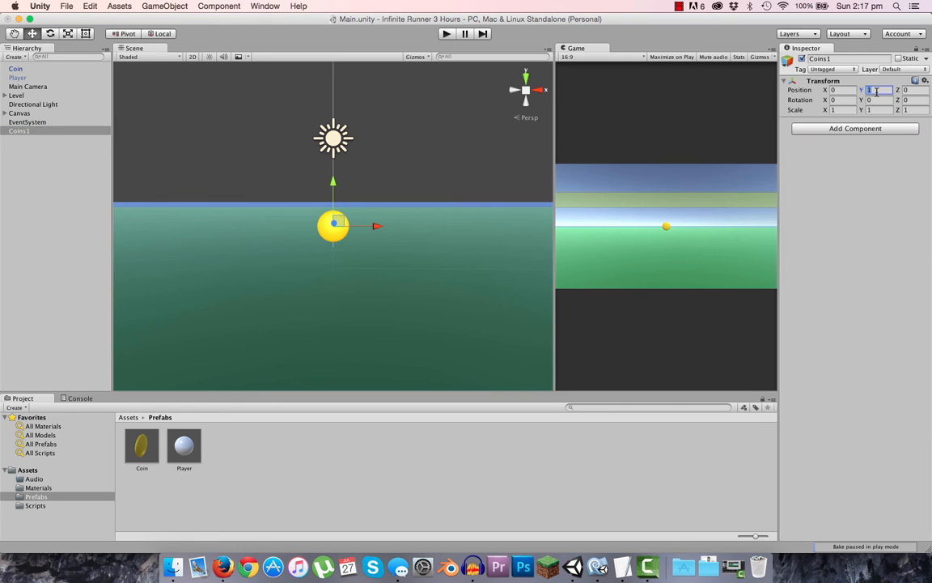
type("0")
left_click(74, 165)
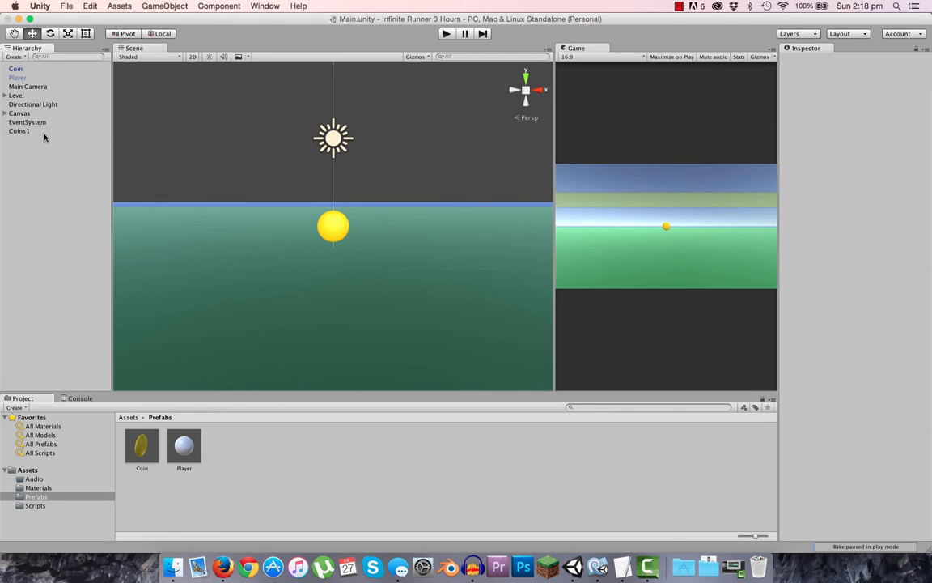
left_click(44, 134)
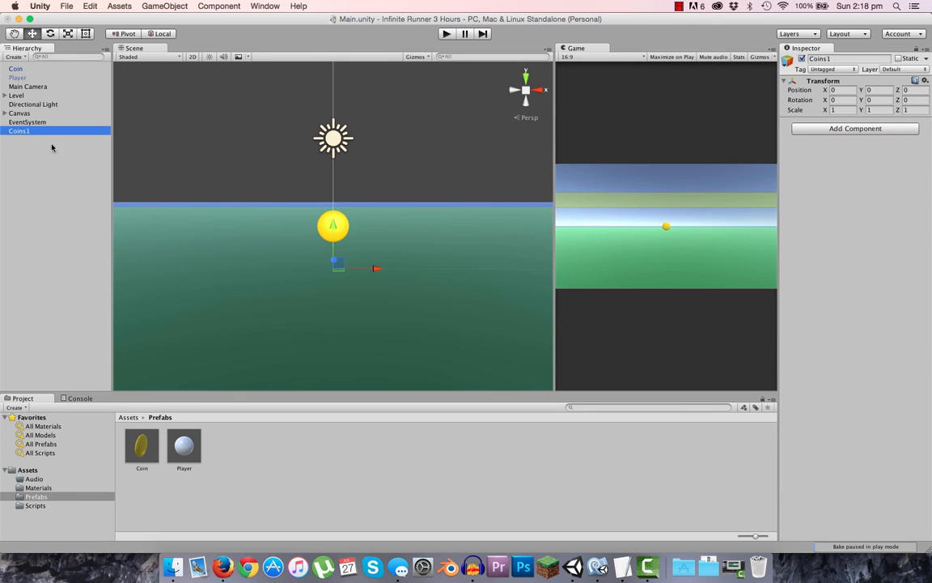
- Duplicate the coin and set the copy's X position to 1
left_click(17, 69)
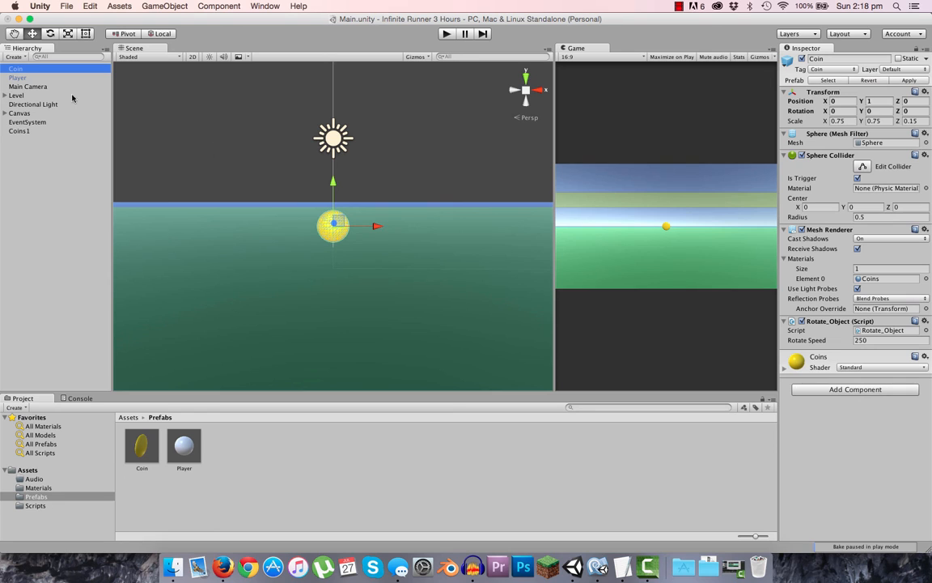
left_click(29, 84)
left_click(32, 69)
key("super+d")
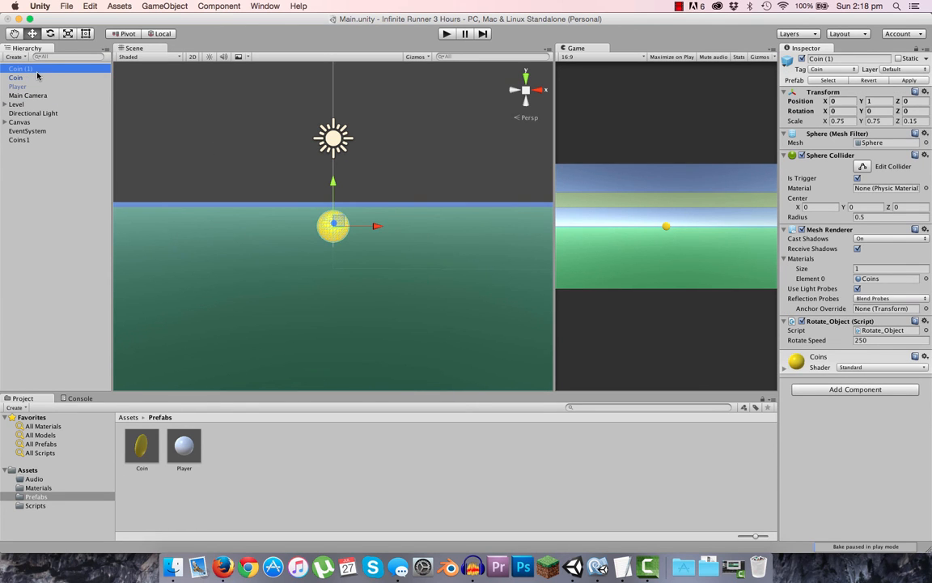
left_click_drag(376, 226, 422, 226)
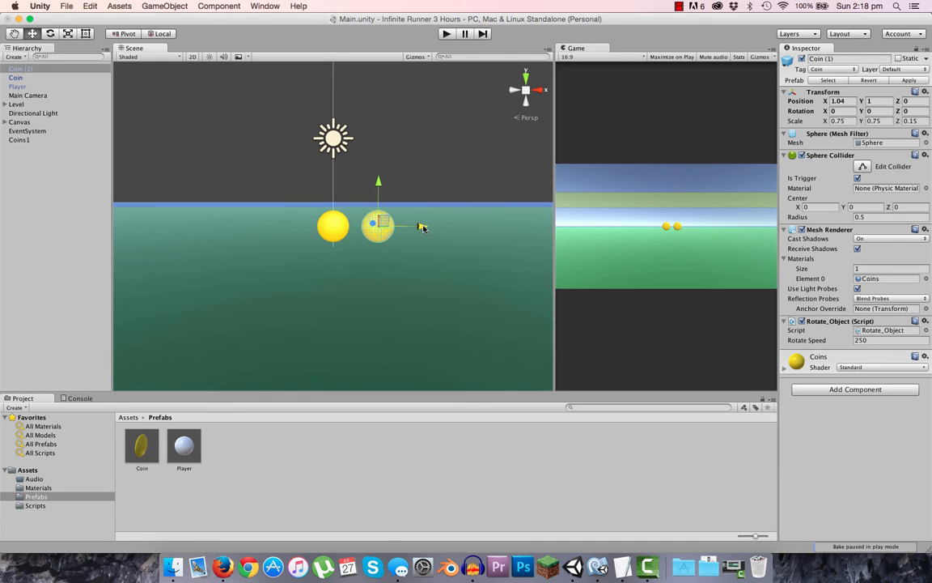
left_click(842, 101)
type("1")
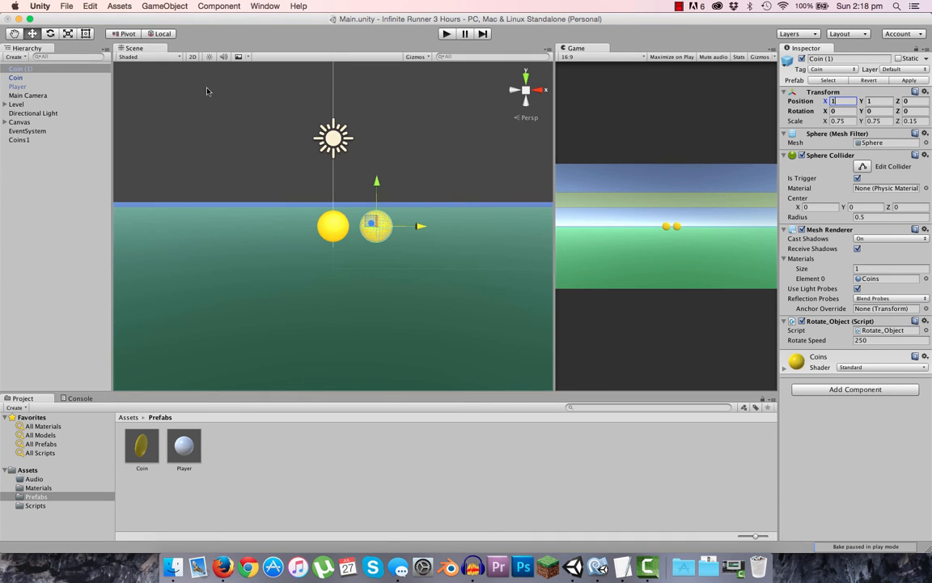
- Duplicate the second coin and set the new copy's X position to 2
left_click(31, 69)
key("super+d")
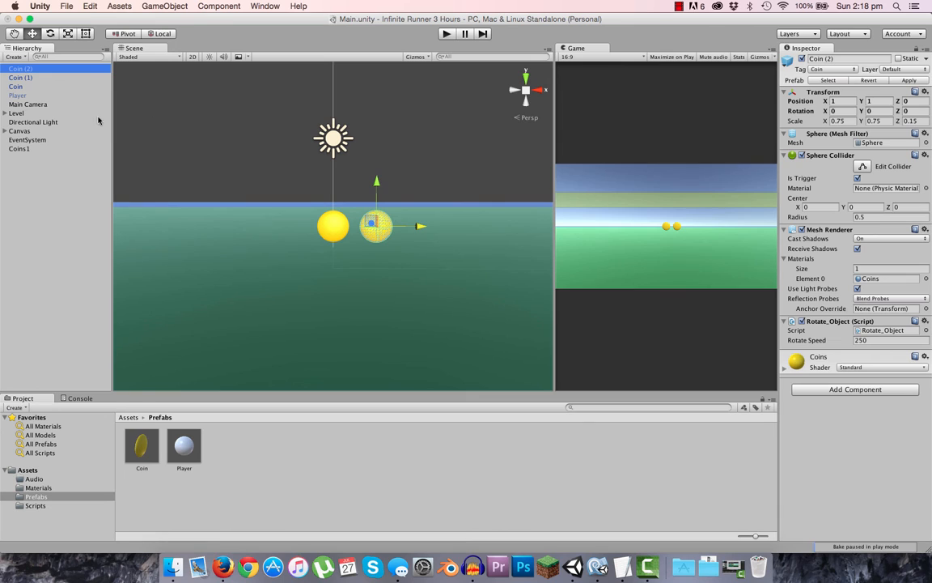
left_click_drag(422, 226, 471, 228)
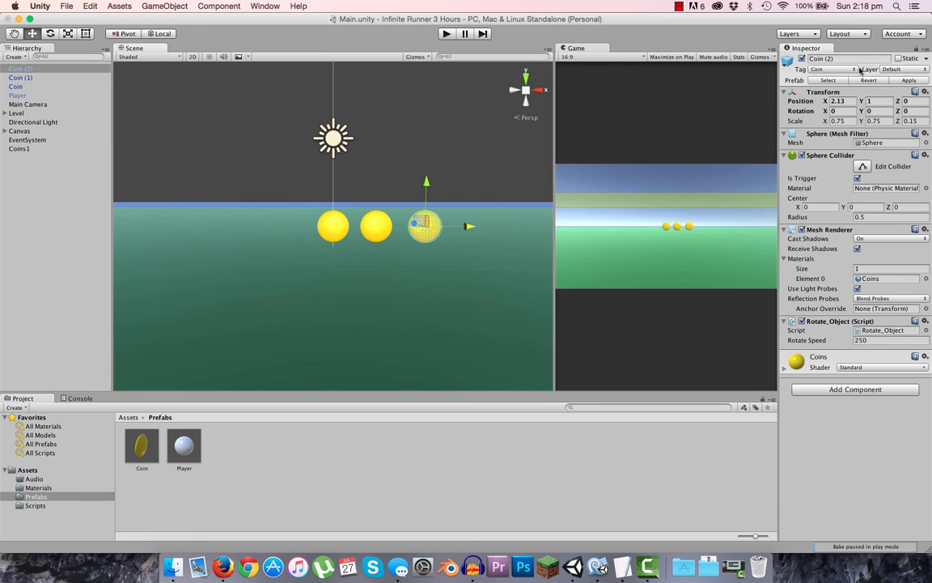
left_click(849, 101)
type("2")
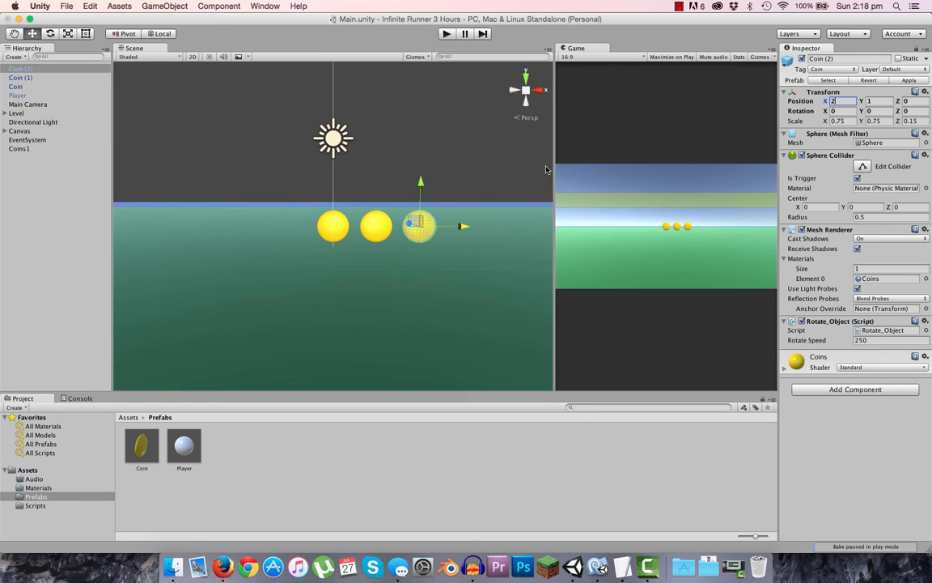
- Duplicate the third coin and set the new copy's X position to 3
left_click(34, 72)
key("super+d")
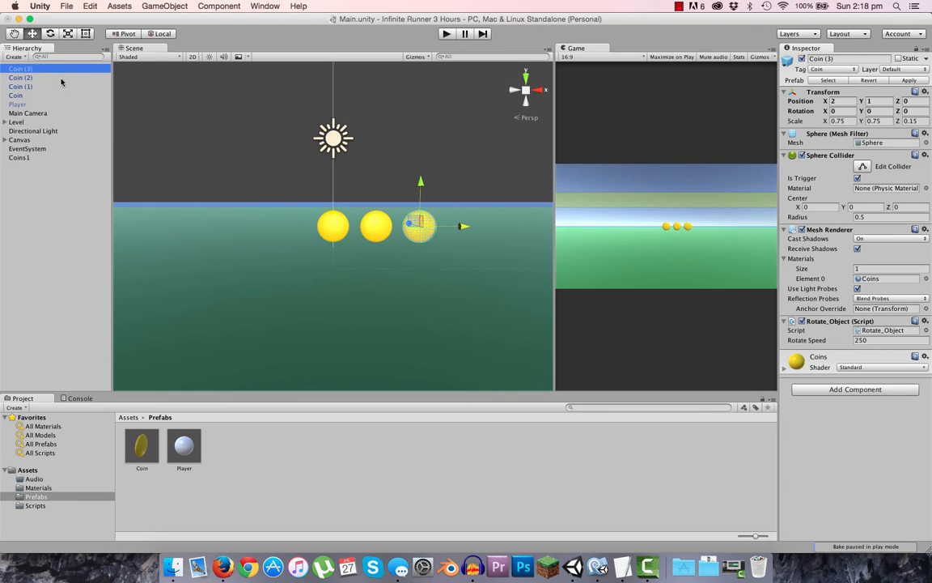
left_click_drag(465, 226, 503, 226)
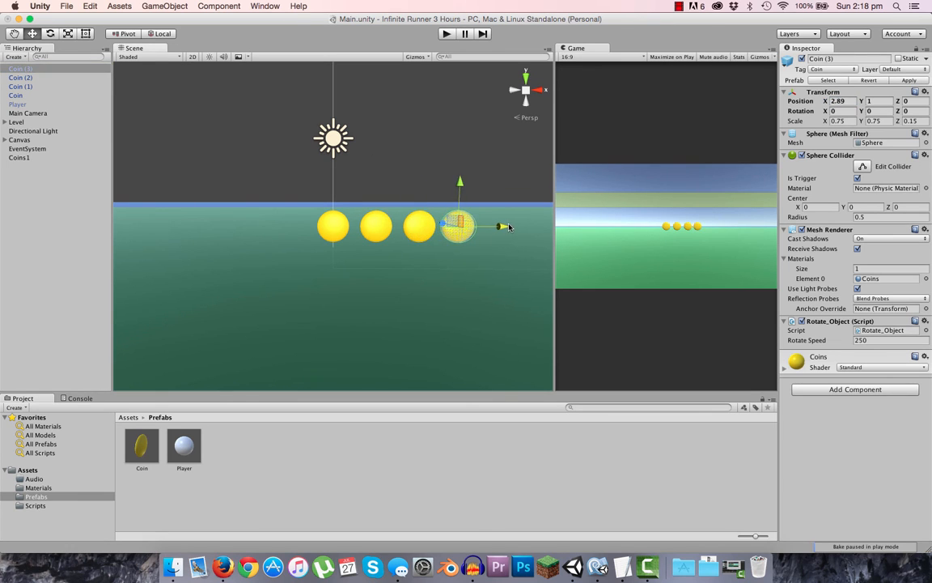
left_click(839, 101)
type("3")
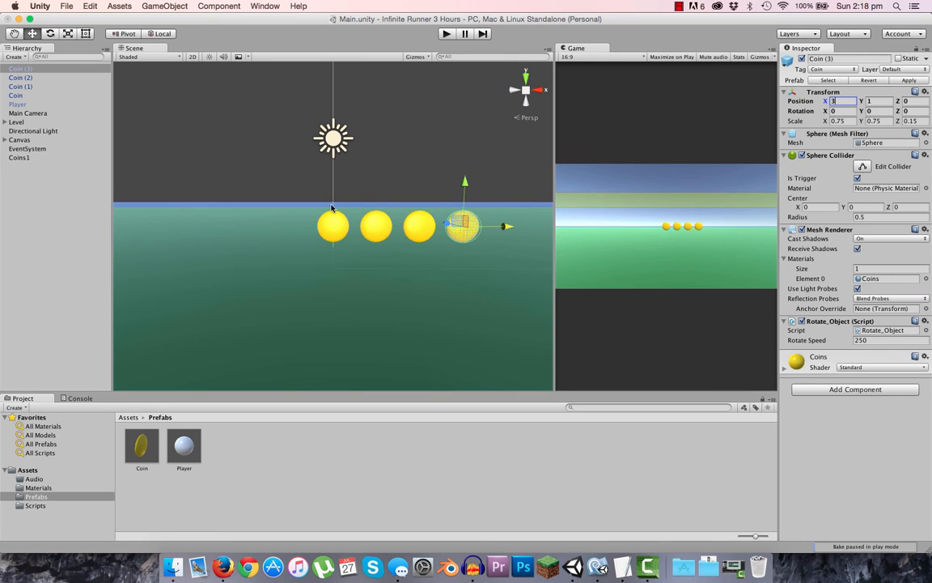
- Make all four coins children of the Coins1 object
left_click(40, 187)
left_click(25, 94)
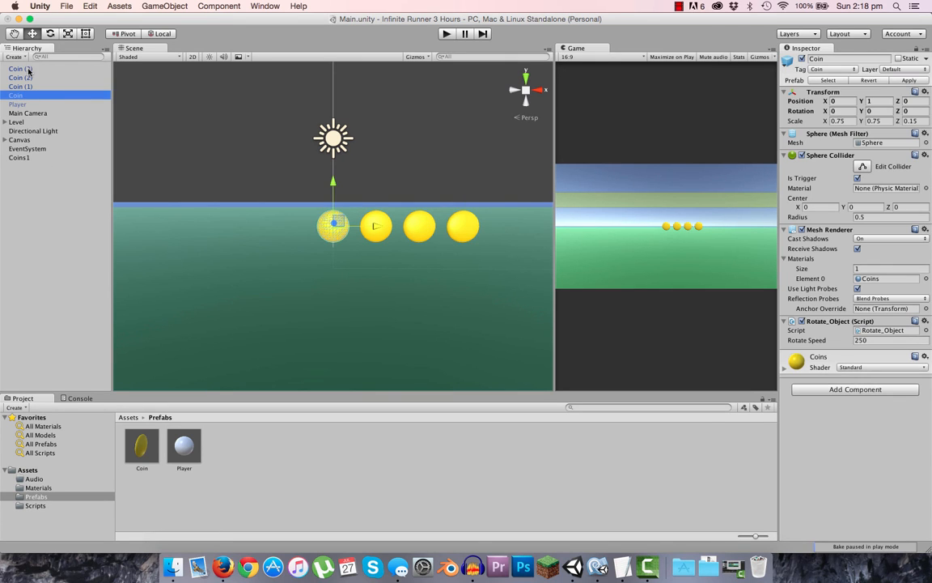
left_click(28, 70, "shift")
left_click_drag(27, 72, 24, 157)
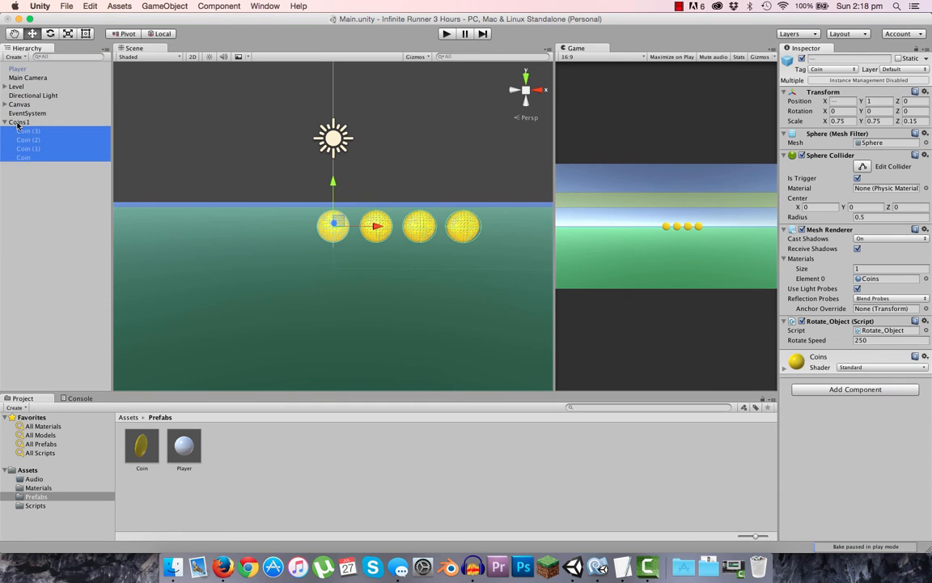
- Examine the Transform positions of the Coins1 parent and each of its child coins
left_click(18, 122)
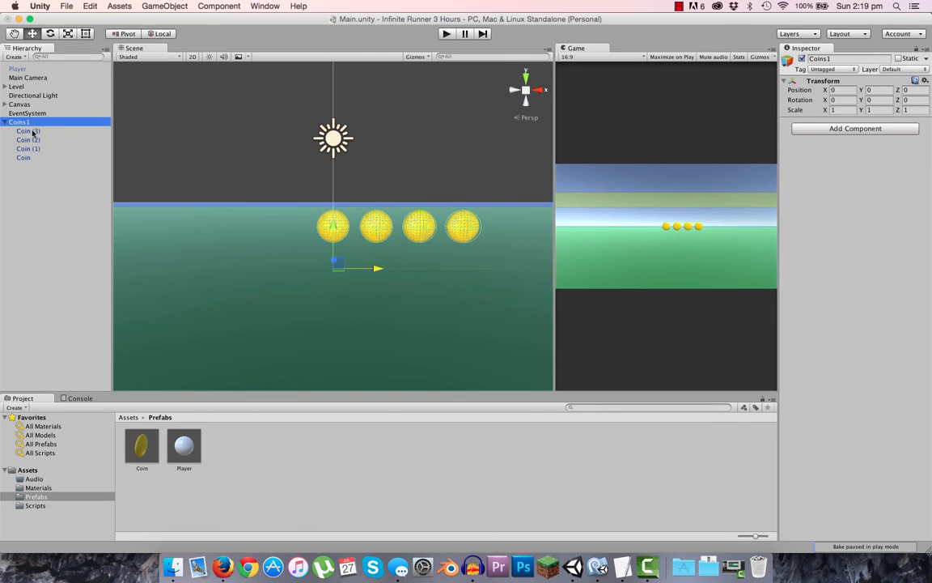
left_click(31, 131)
left_click(30, 139)
left_click(28, 147)
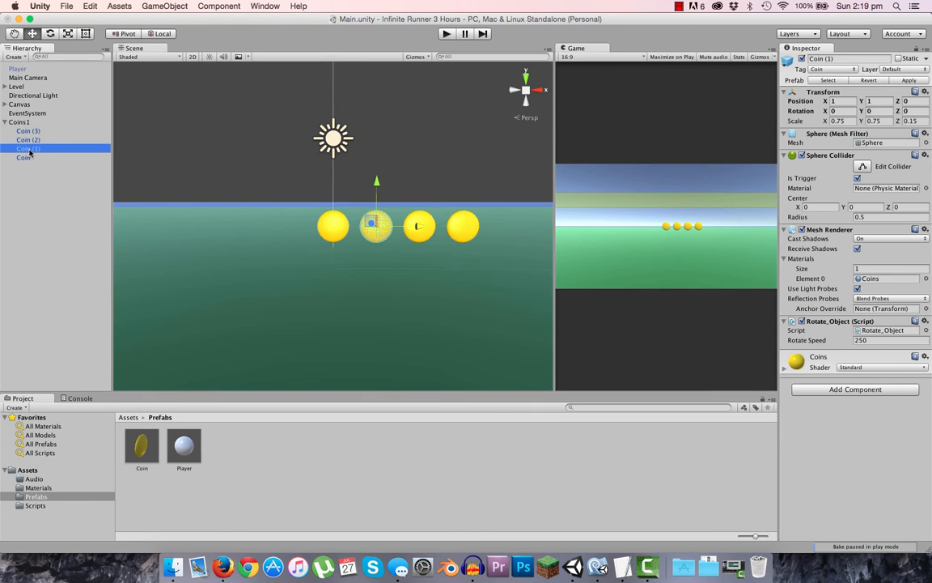
left_click(25, 158)
left_click(30, 148)
left_click(29, 139)
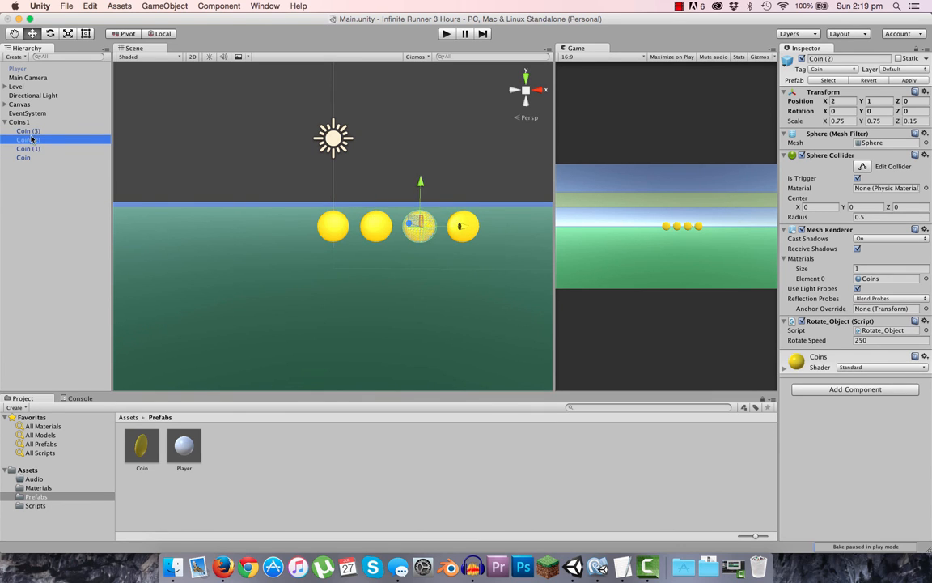
left_click(23, 130)
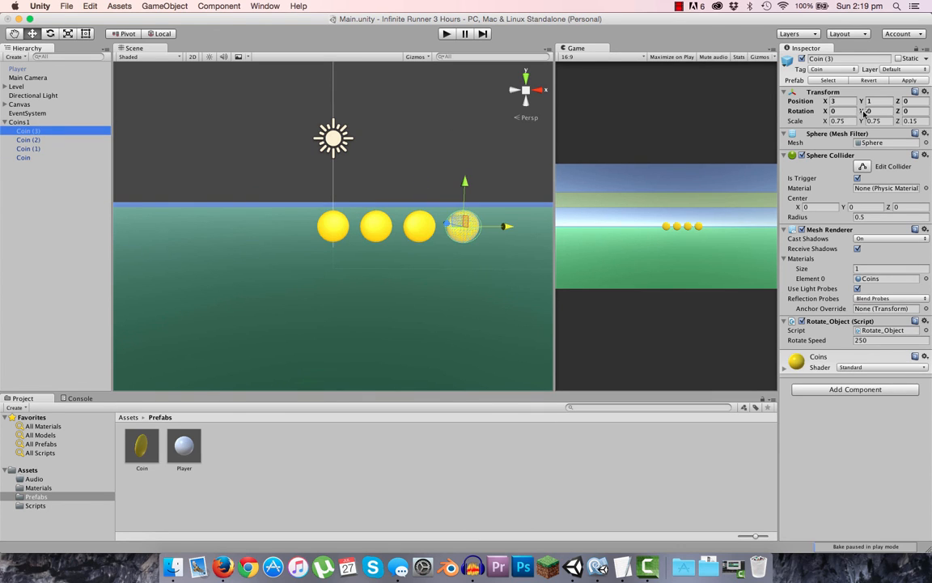
- Save Coins1 as a prefab in the Prefabs folder and delete its instance from the scene
left_click(92, 194)
left_click(5, 121)
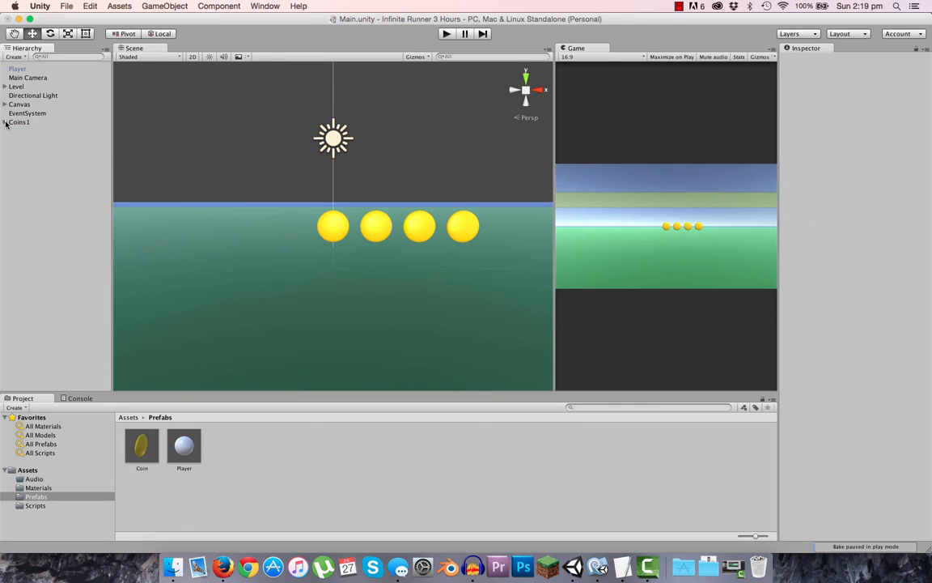
left_click_drag(19, 122, 244, 446)
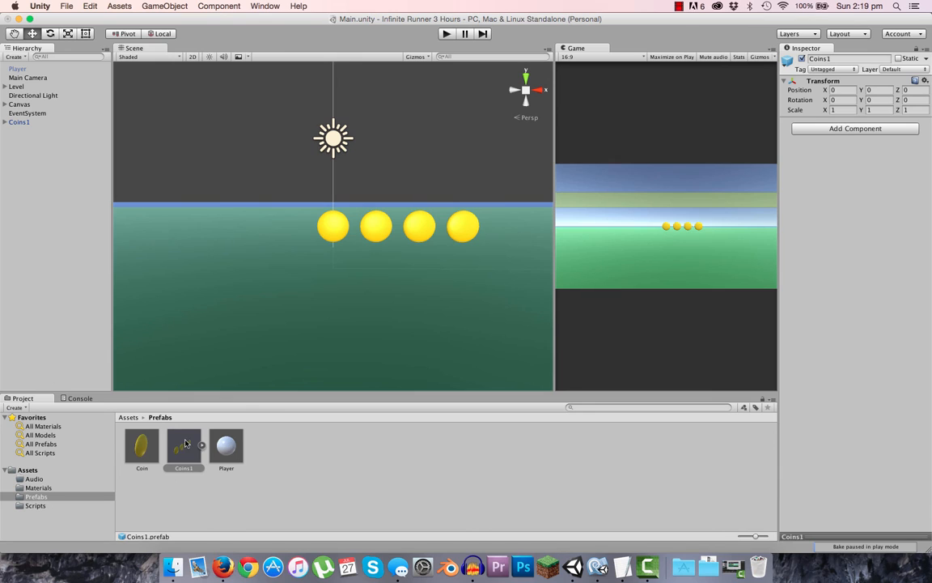
left_click(21, 123)
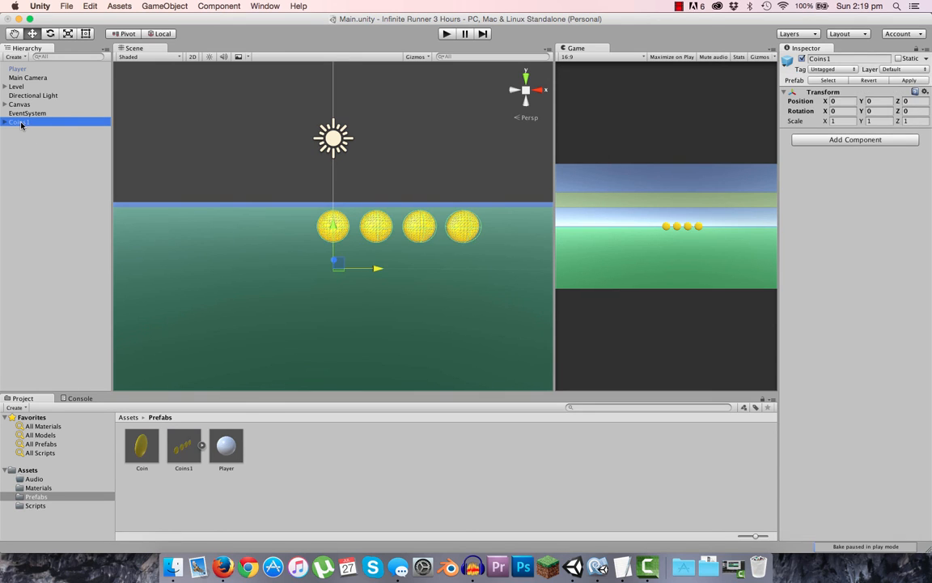
key("super+BackSpace")
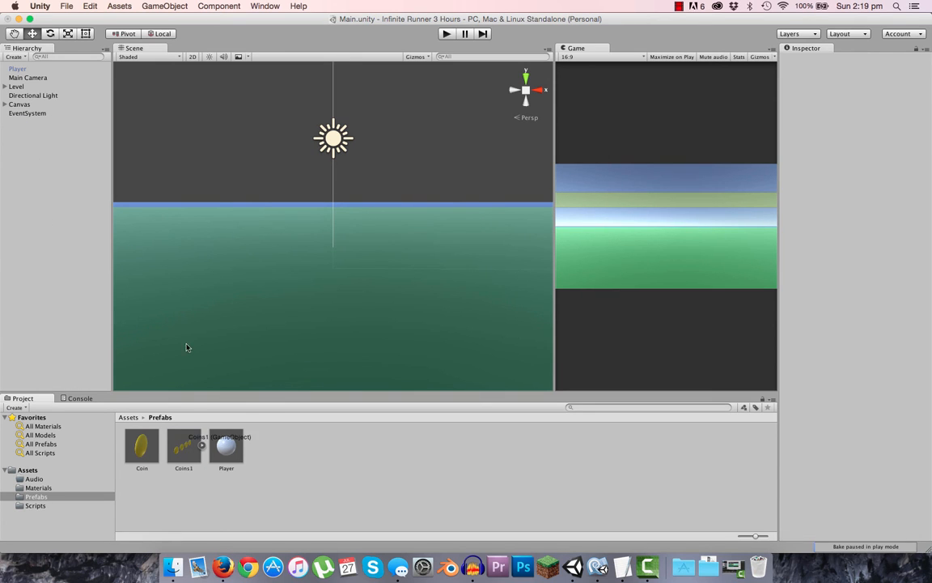
left_click_drag(187, 347, 200, 263)
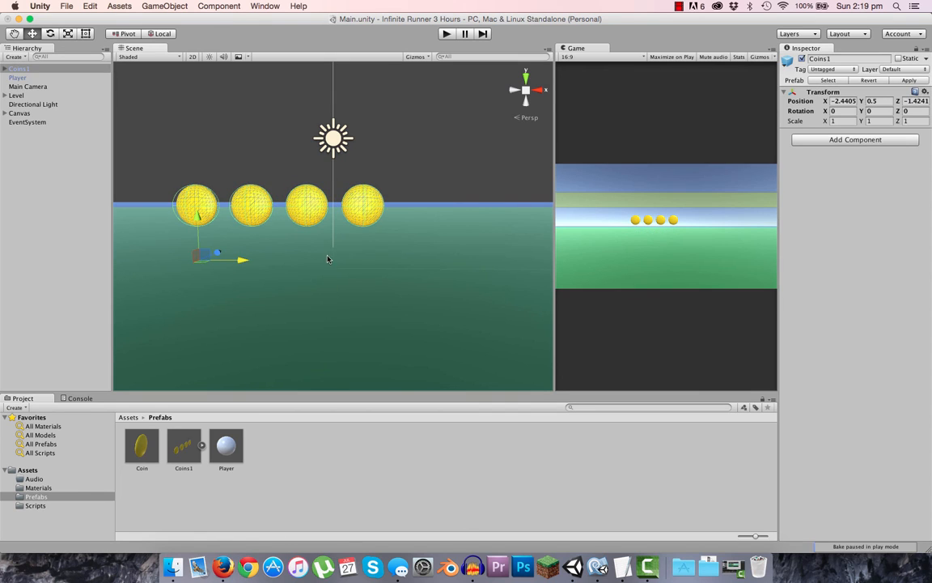
type("0")
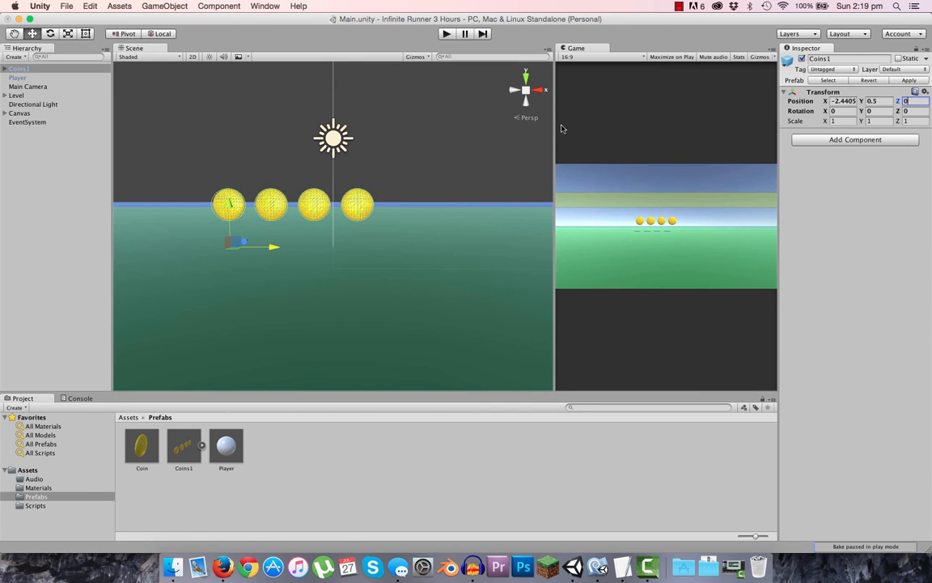
left_click(19, 69)
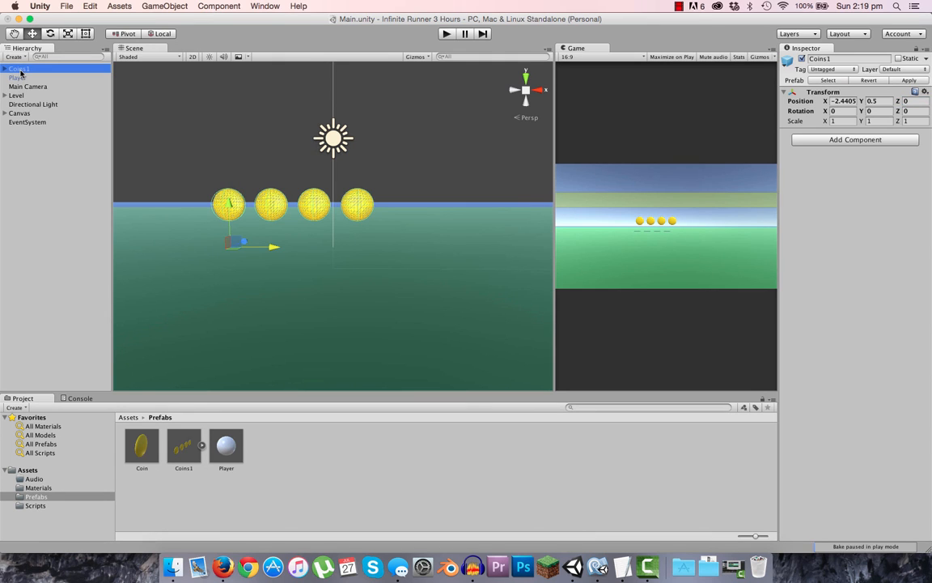
key("super+BackSpace")
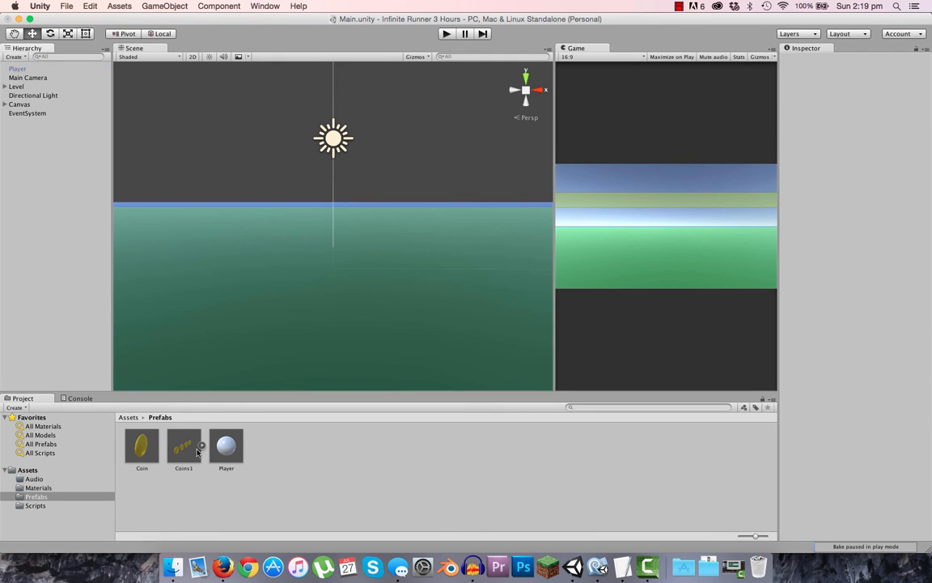
- Place an instance of the Coins1 prefab in the scene and set its position to X 0, Y 1, Z 0
left_click(191, 450)
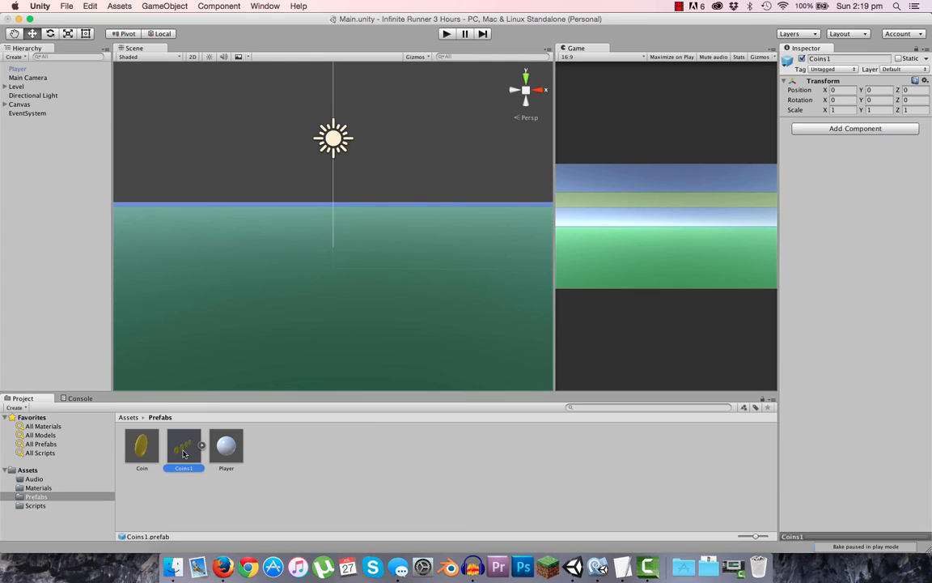
left_click_drag(184, 454, 230, 279)
left_click(911, 100)
type("0")
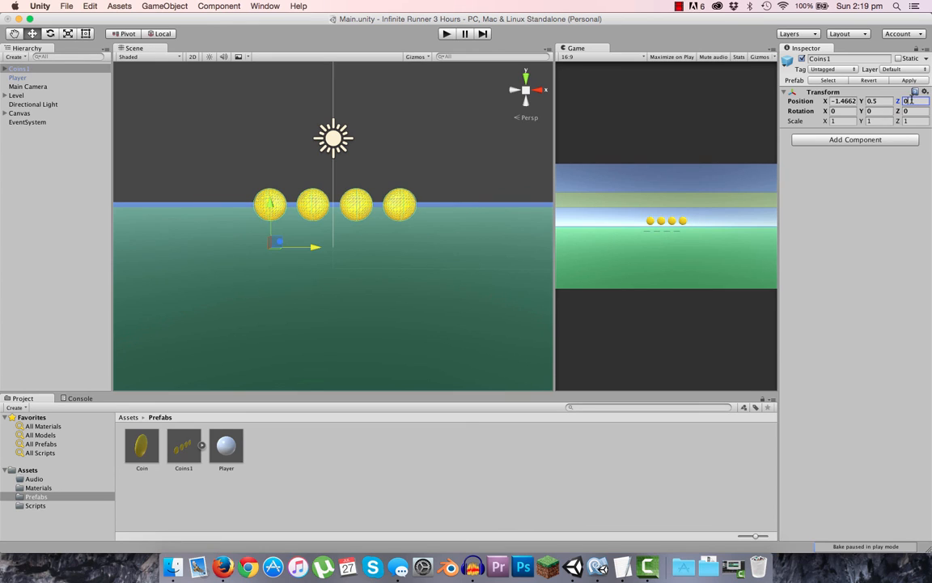
left_click(871, 100)
type("1")
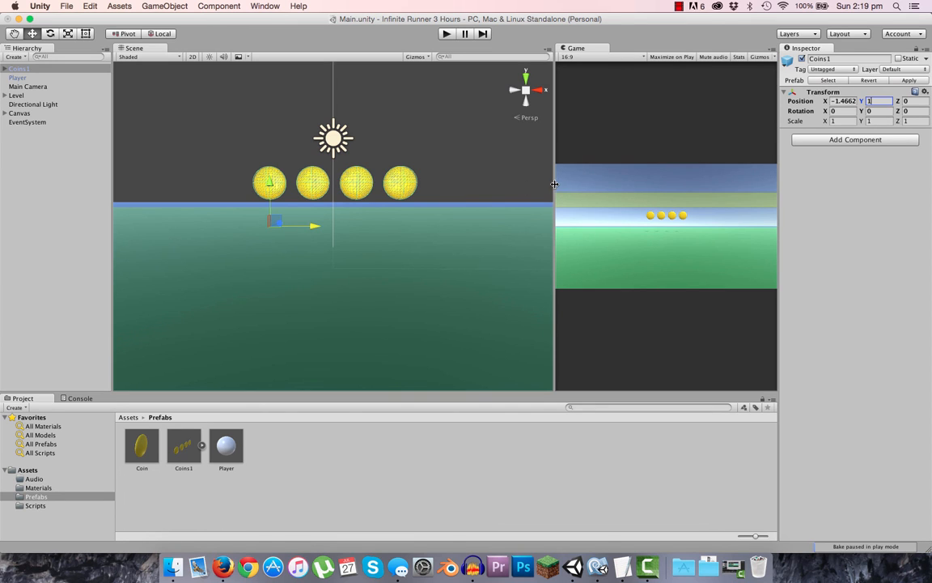
left_click_drag(555, 170, 504, 170)
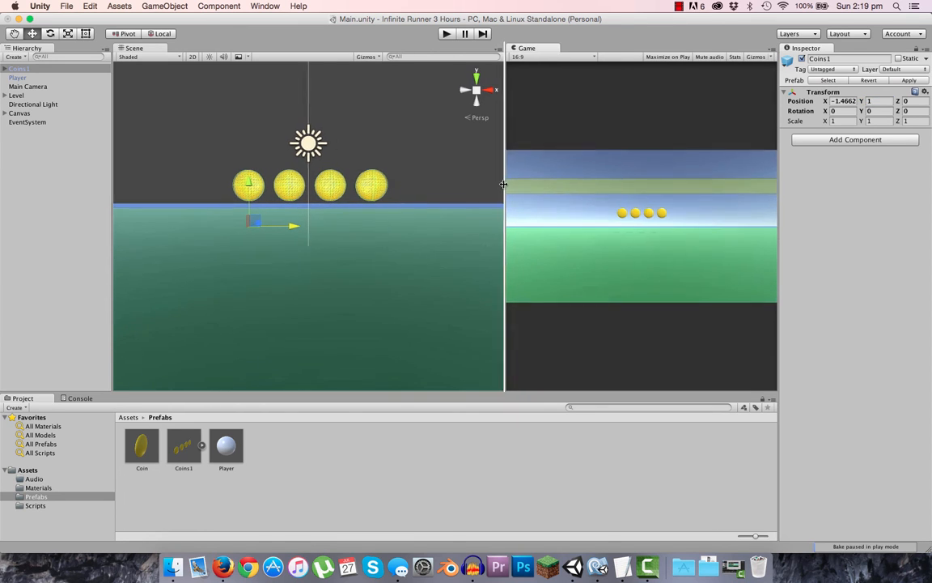
left_click(842, 101)
type("0")
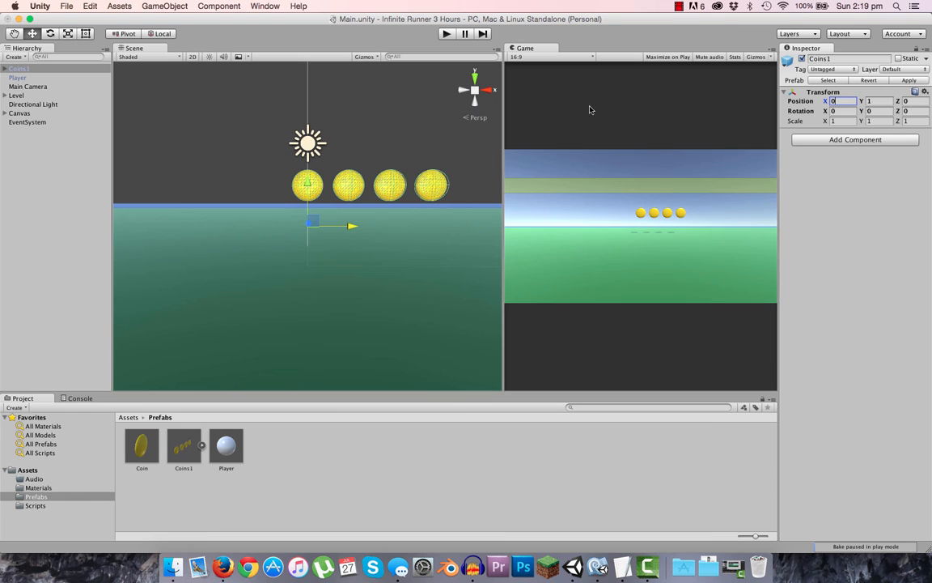
- Examine the components and Transform values of the child coins inside Coins1
left_click(5, 69)
left_click(26, 79)
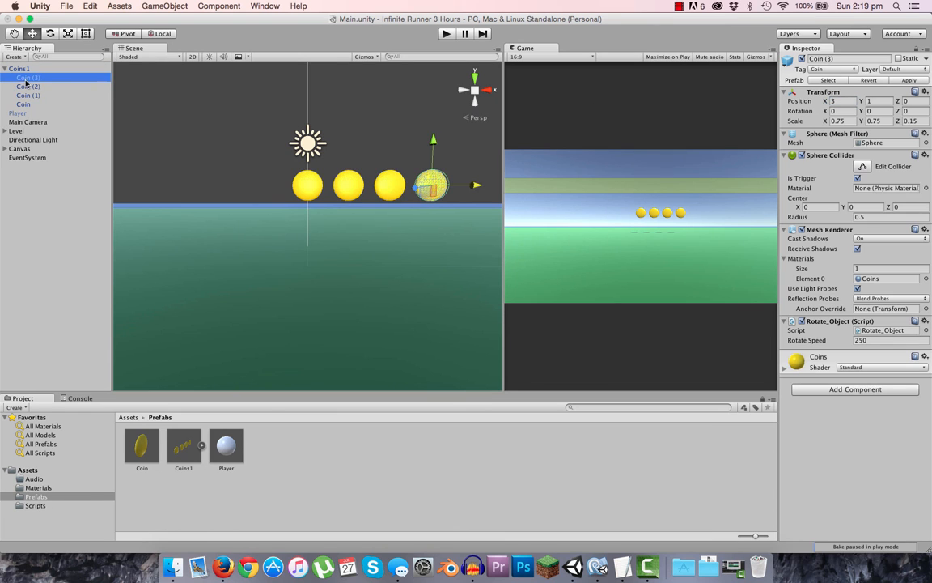
key("Down")
key("Up")
key("Up")
key("Left")
left_click(57, 142)
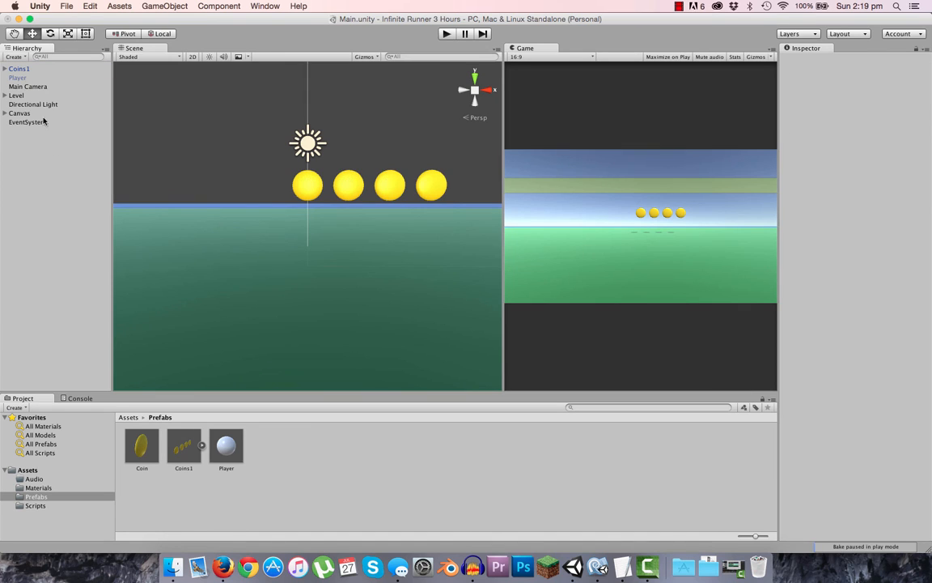
- Duplicate the Coins1 row and set the copy's Y position to 2
left_click(20, 70)
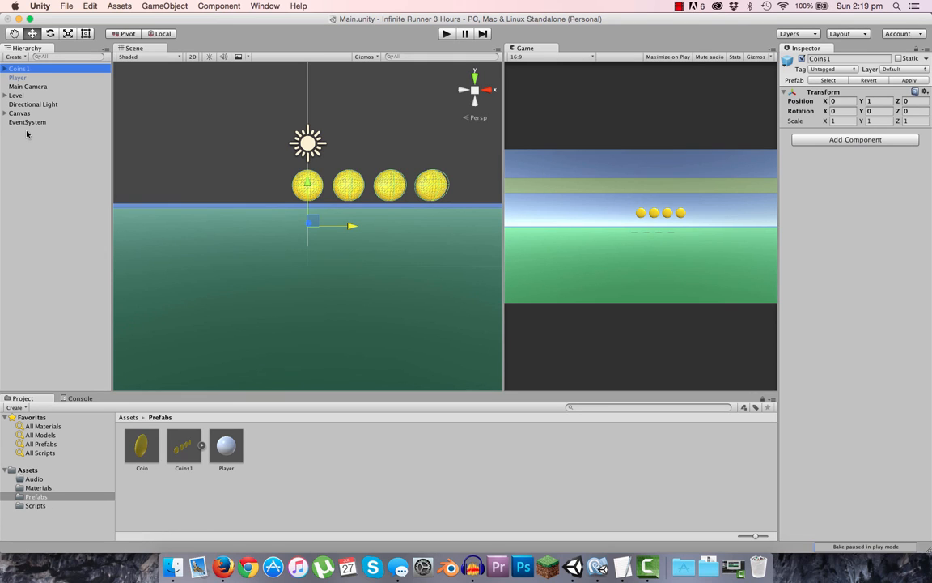
key("super+d")
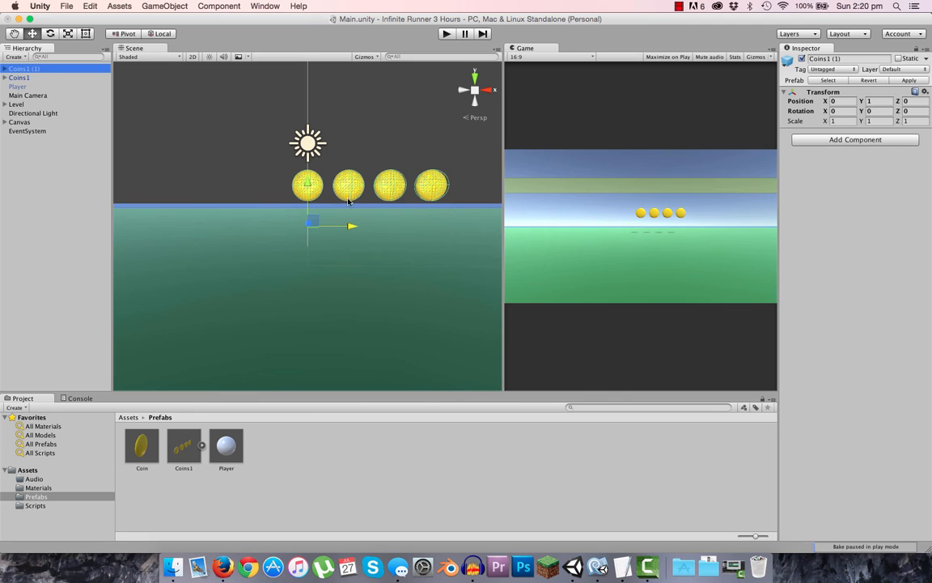
left_click_drag(307, 187, 308, 148)
left_click(874, 101)
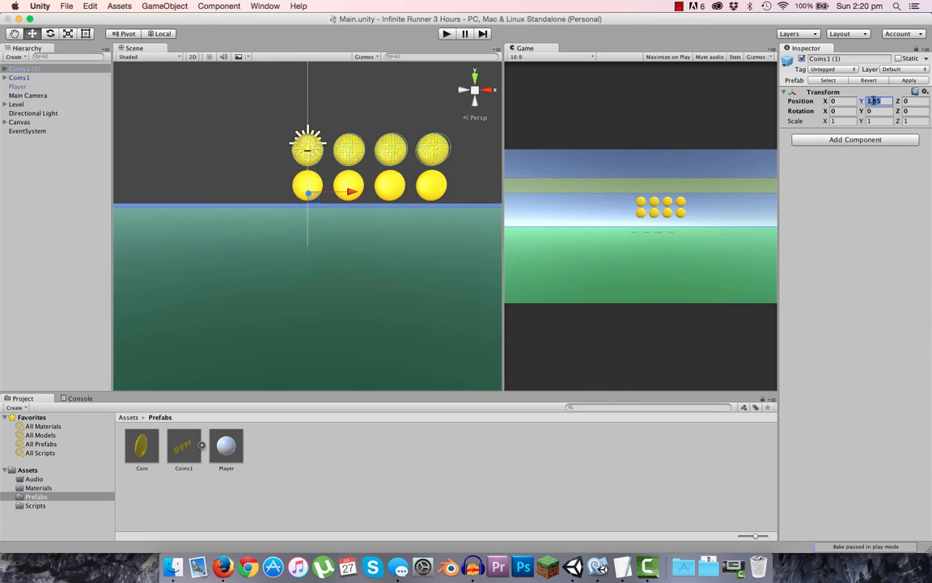
type("2")
left_click(45, 212)
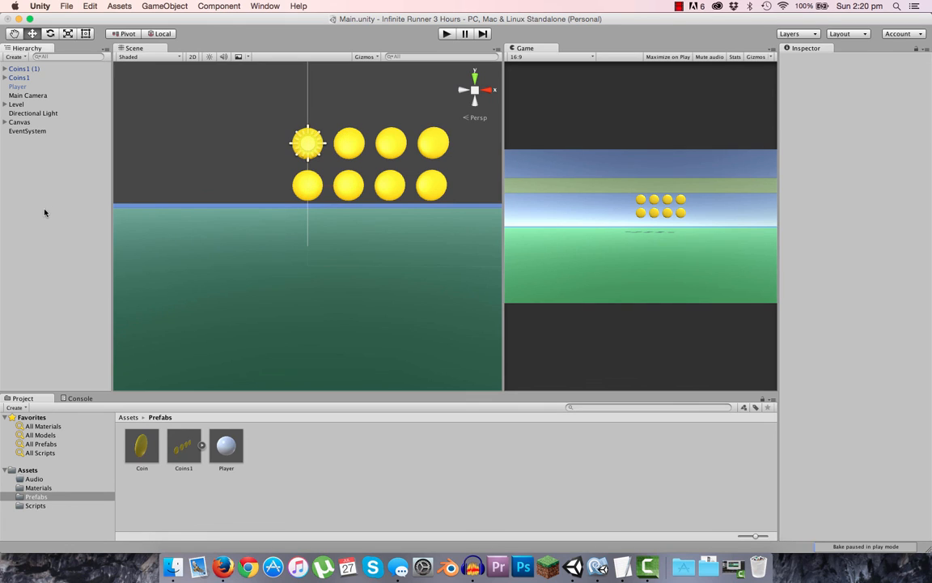
- Create an empty object named Coins2 and set its Y position to 0
left_click(165, 5)
left_click(151, 18)
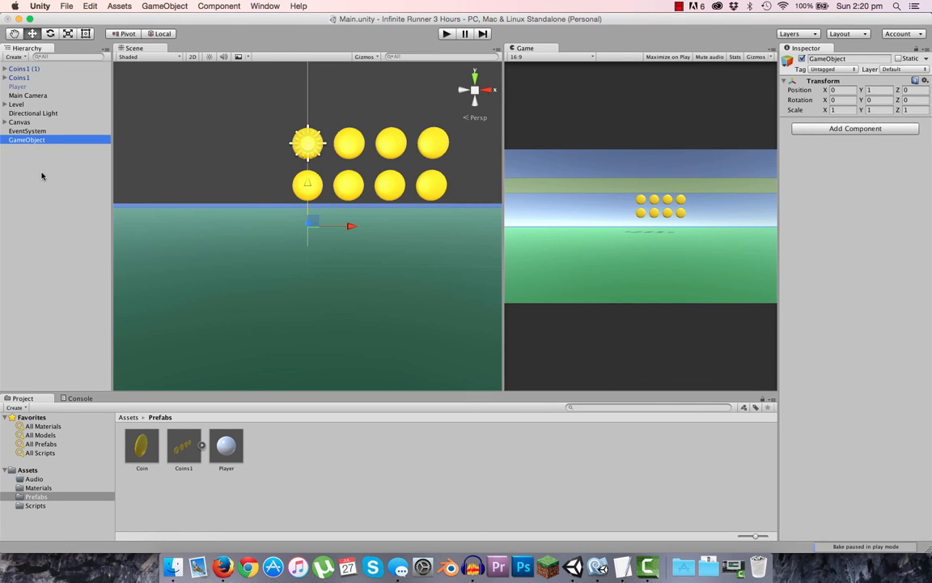
left_click(38, 140)
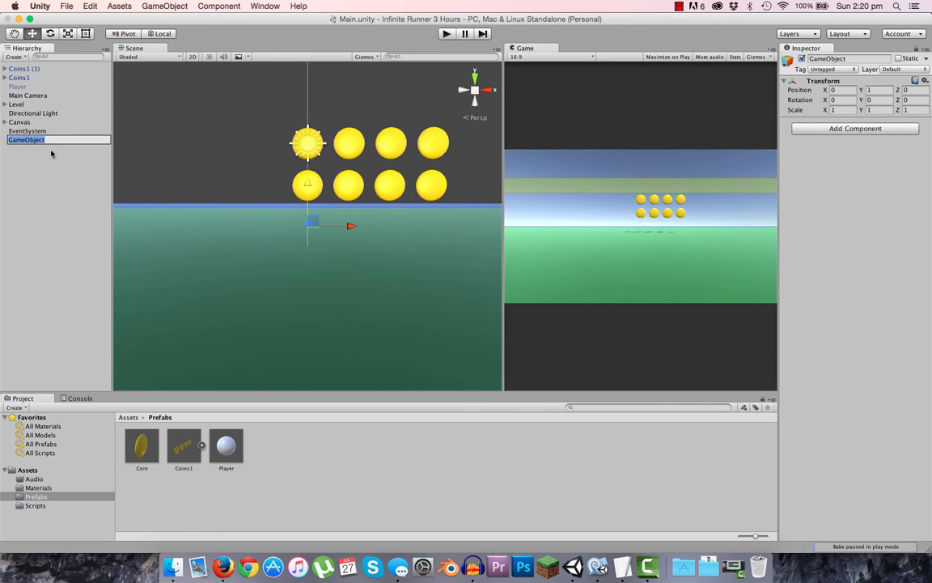
type("Coins2")
left_click(81, 174)
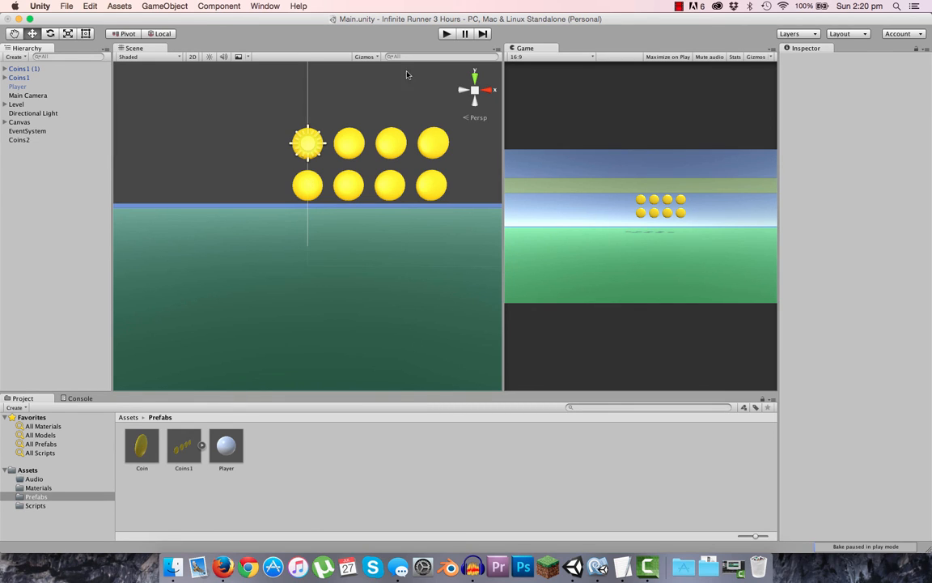
left_click(22, 141)
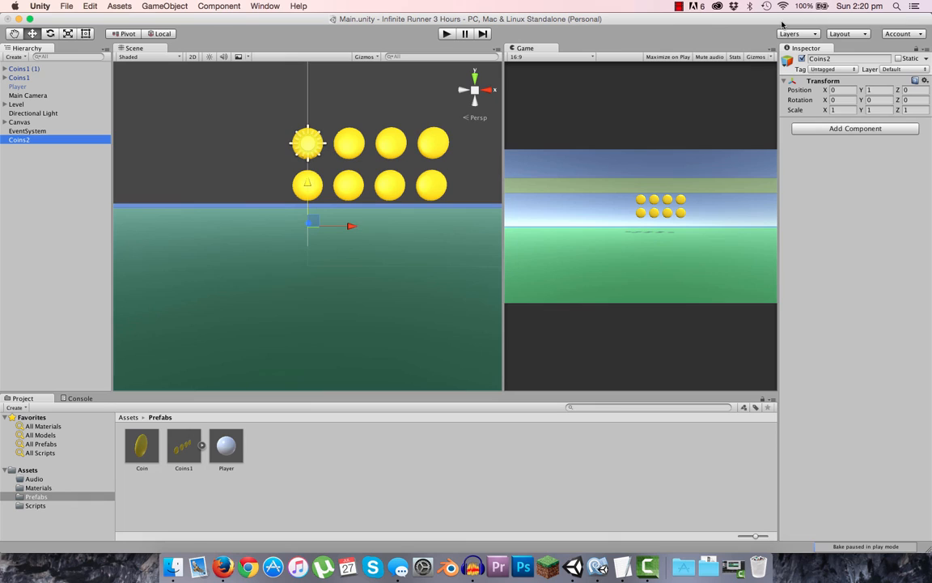
left_click(882, 91)
left_click(57, 173)
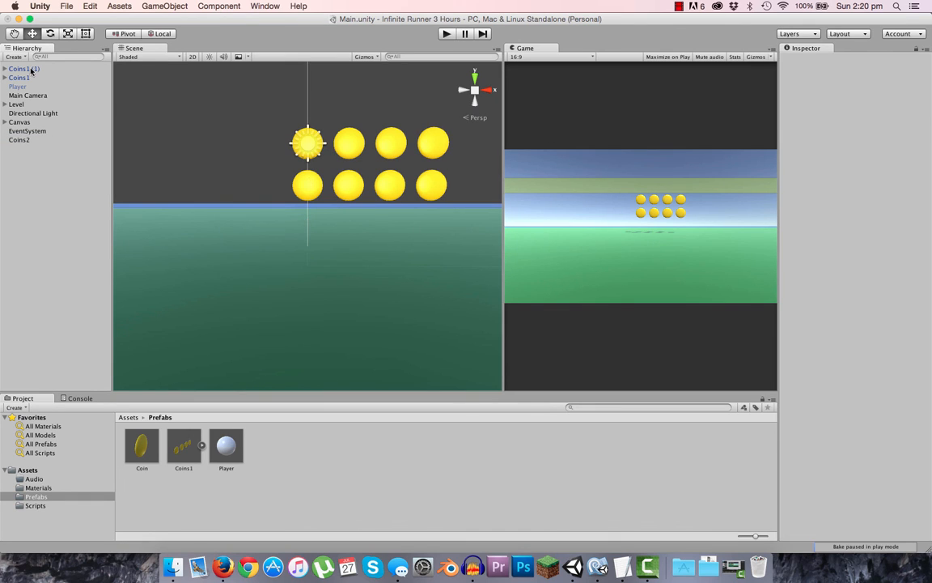
- Make both coin rows children of Coins2 and save it as a prefab in the Prefabs folder
left_click(27, 70)
left_click(19, 78, "shift")
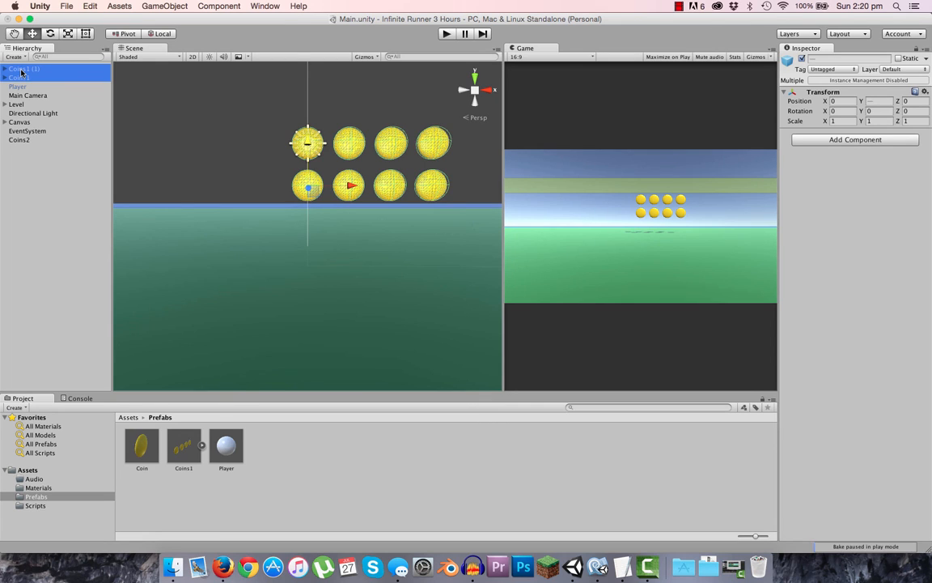
left_click_drag(24, 77, 302, 462)
left_click(5, 121)
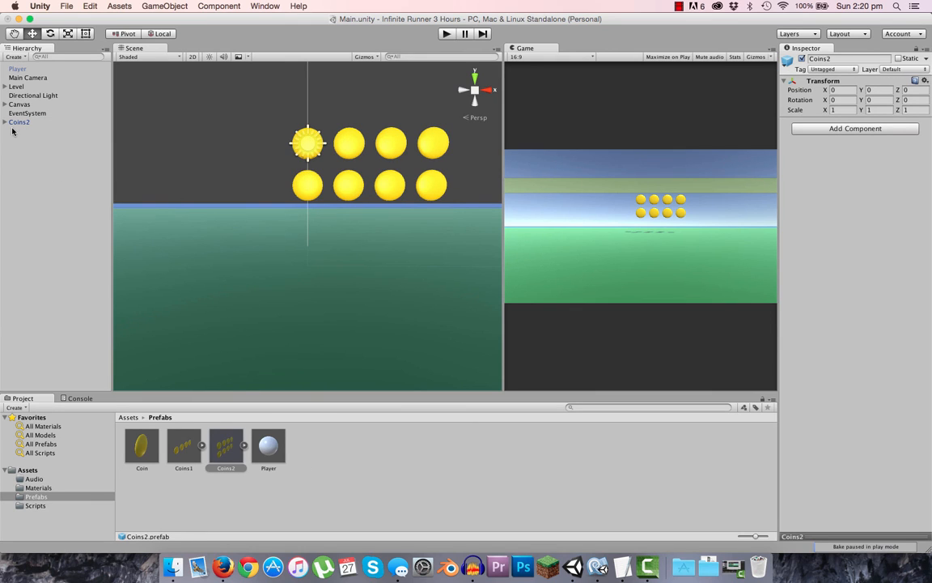
left_click(244, 445)
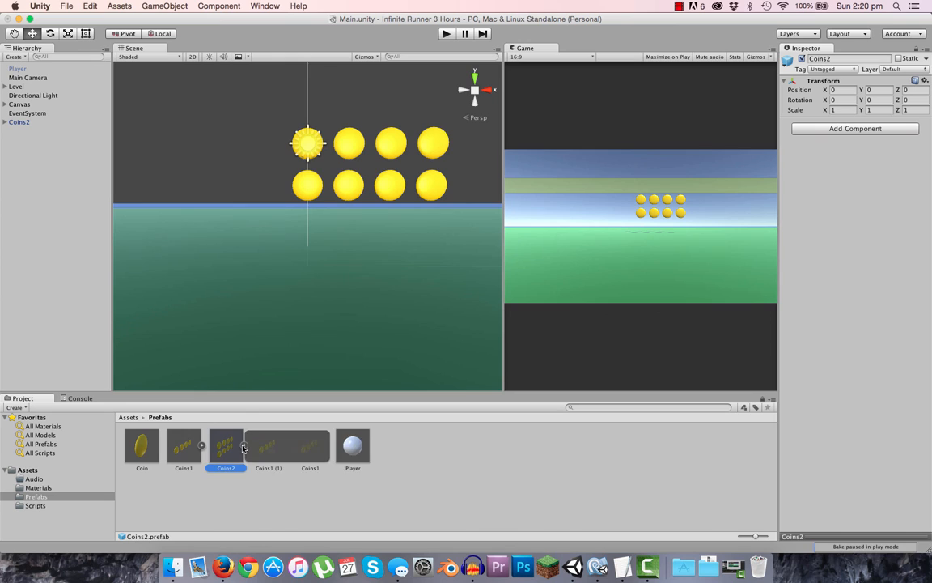
left_click(244, 445)
left_click(301, 502)
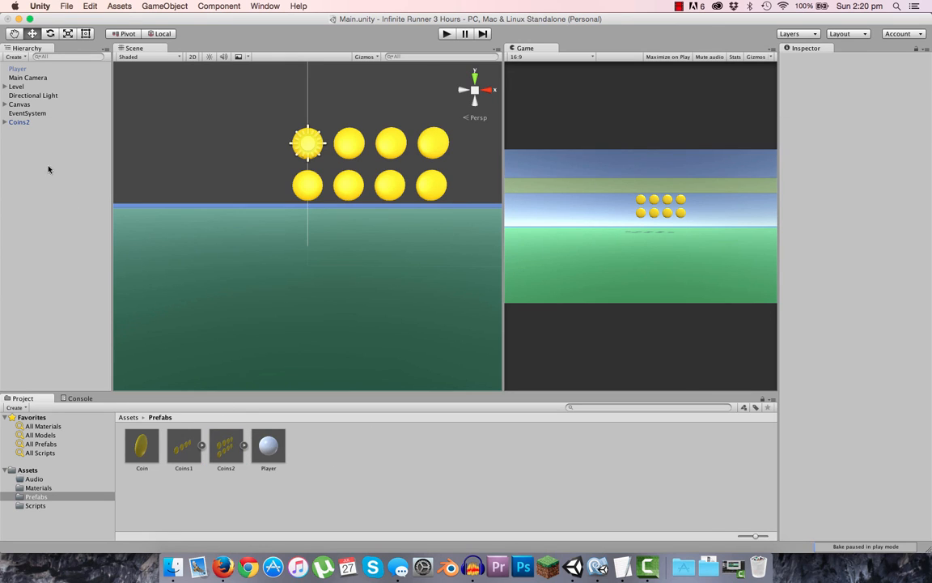
- Replace the scene's Coins2 object with a fresh instance of its prefab and expand its child rows
left_click(27, 123)
key("super+BackSpace")
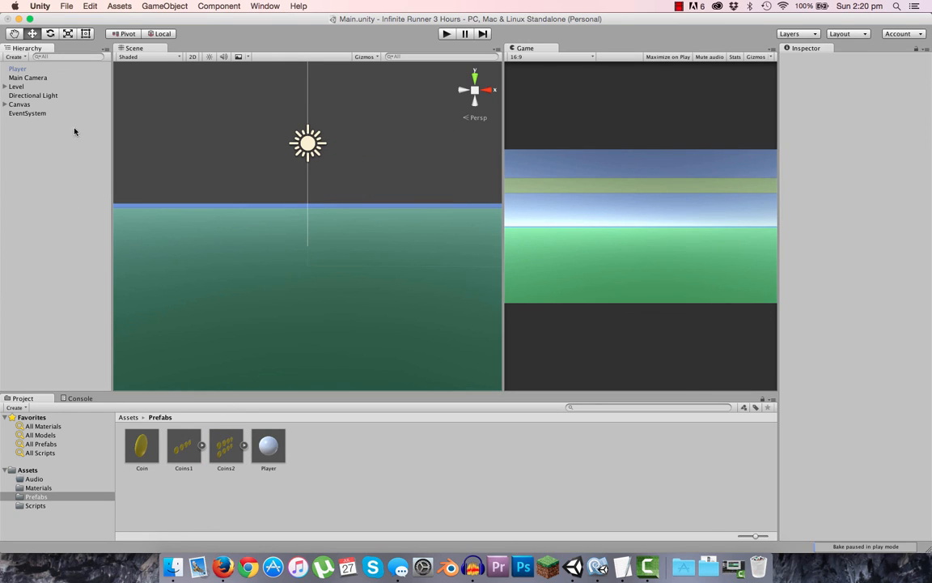
left_click_drag(225, 445, 65, 243)
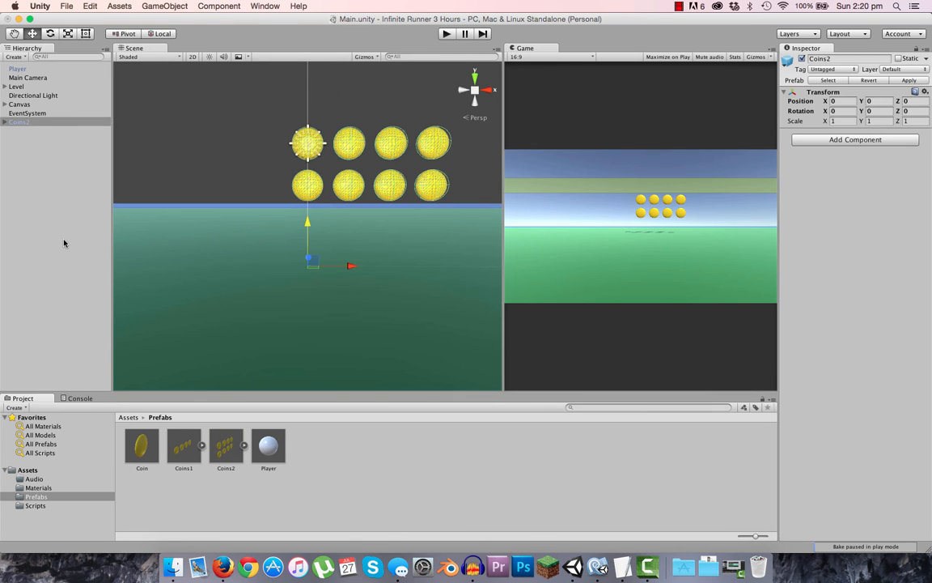
left_click(5, 122)
left_click(11, 131)
left_click(10, 131)
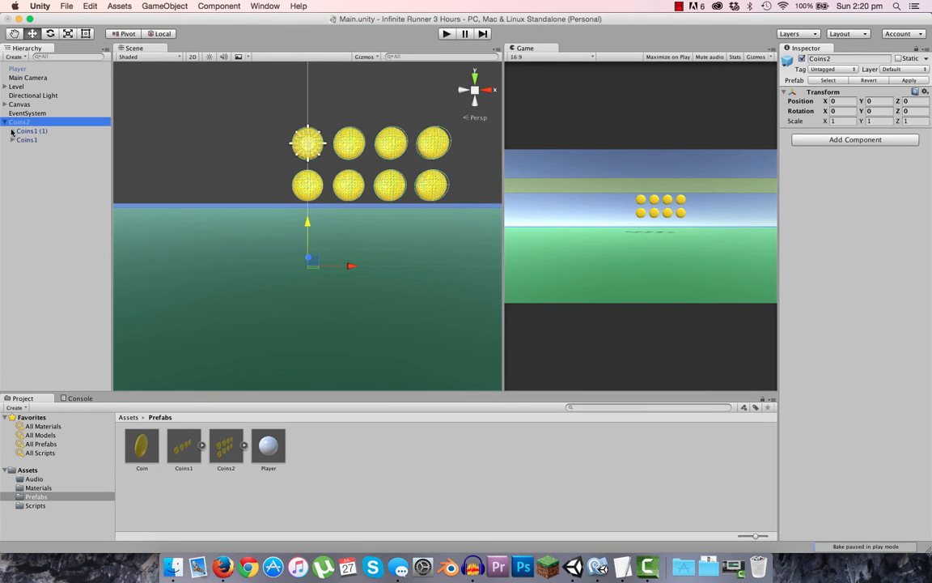
- Duplicate the upper coin row, Coins1 (1), inside Coins2 and set the copy's Y position to 3
left_click(27, 131)
key("super+d")
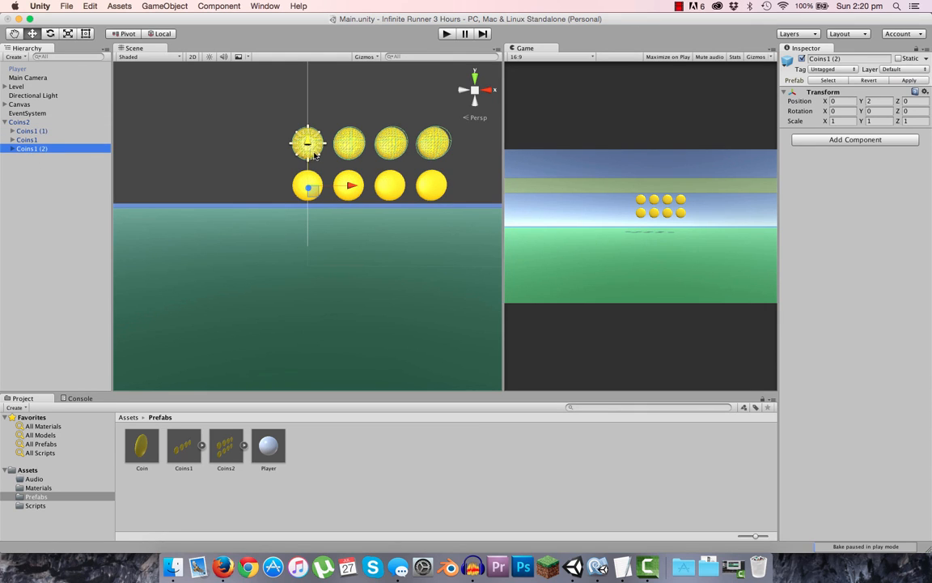
left_click_drag(308, 136, 331, 108)
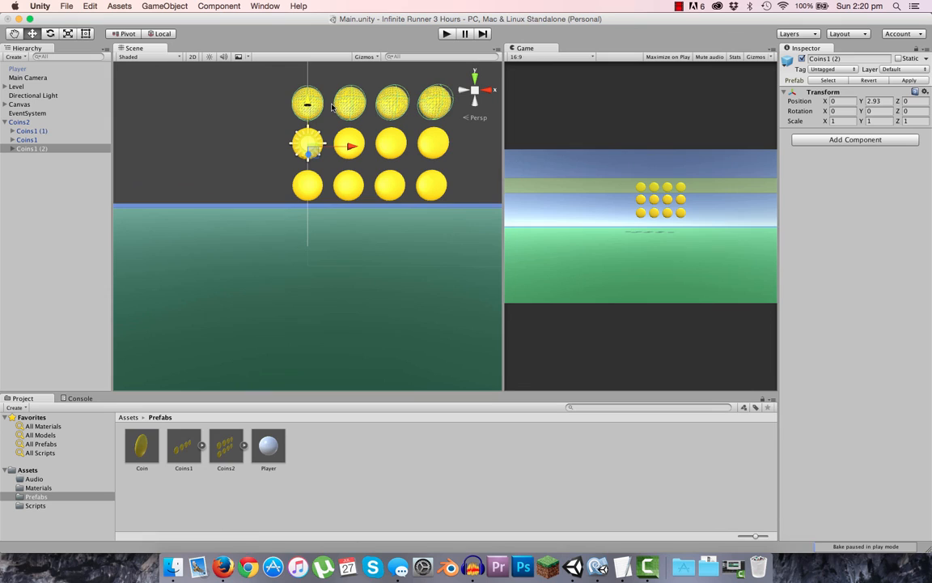
left_click(875, 100)
type("3")
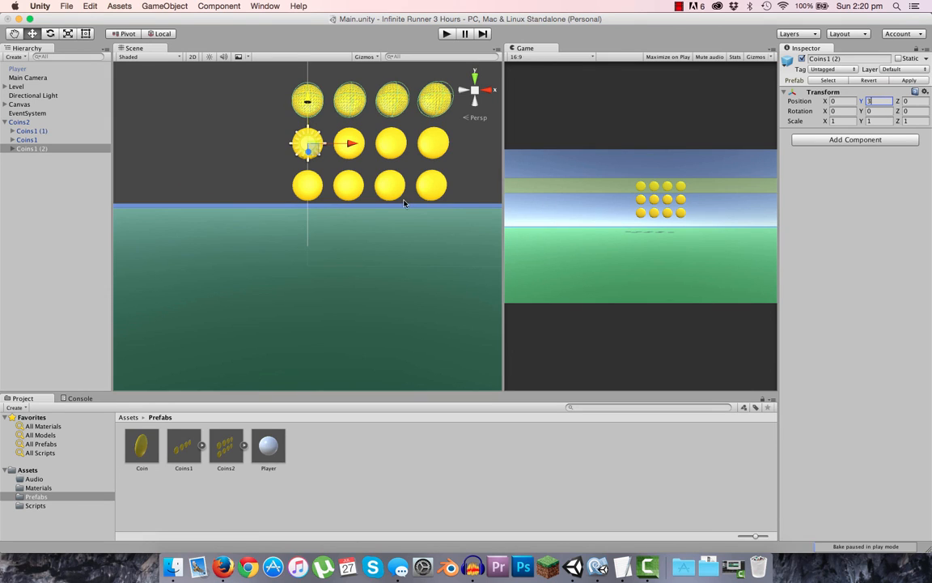
left_click(68, 211)
- Expand all three coin rows inside Coins2 to list their individual coins
left_click(12, 130)
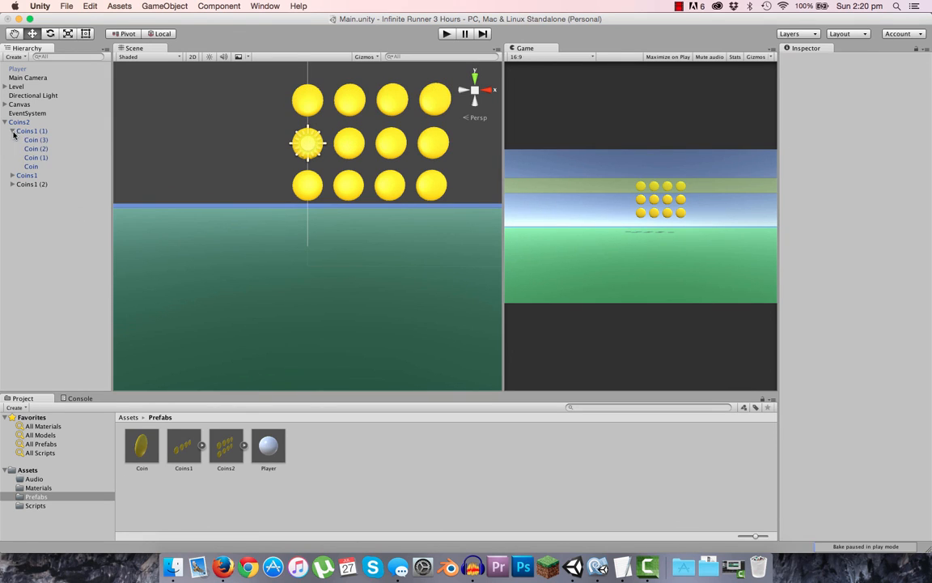
left_click(12, 175)
left_click(12, 219)
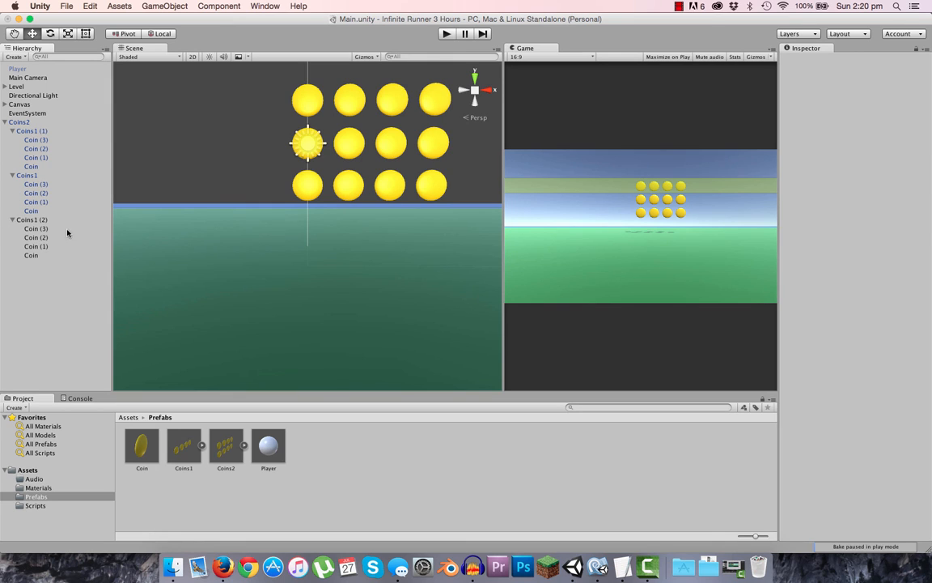
- Delete the object Coin from the middle row, Coins1 (1), accepting the loss of the prefab connection
left_click(35, 185)
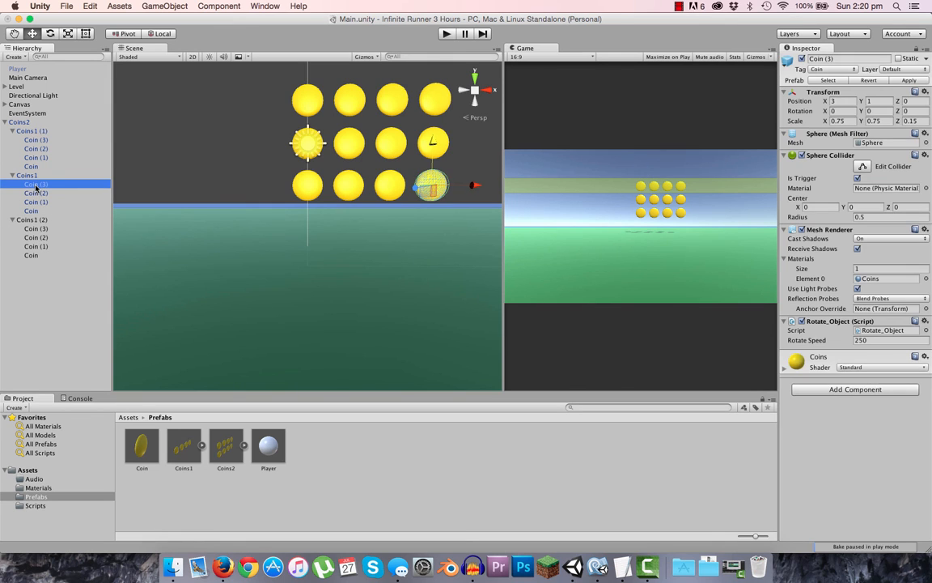
left_click(36, 140)
key("Down")
key("Down")
key("Down")
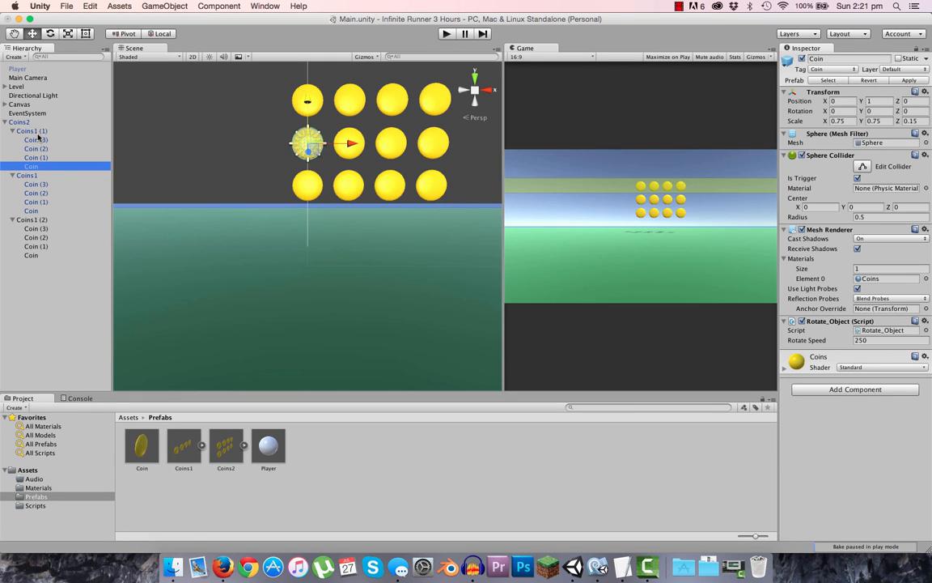
left_click(30, 167)
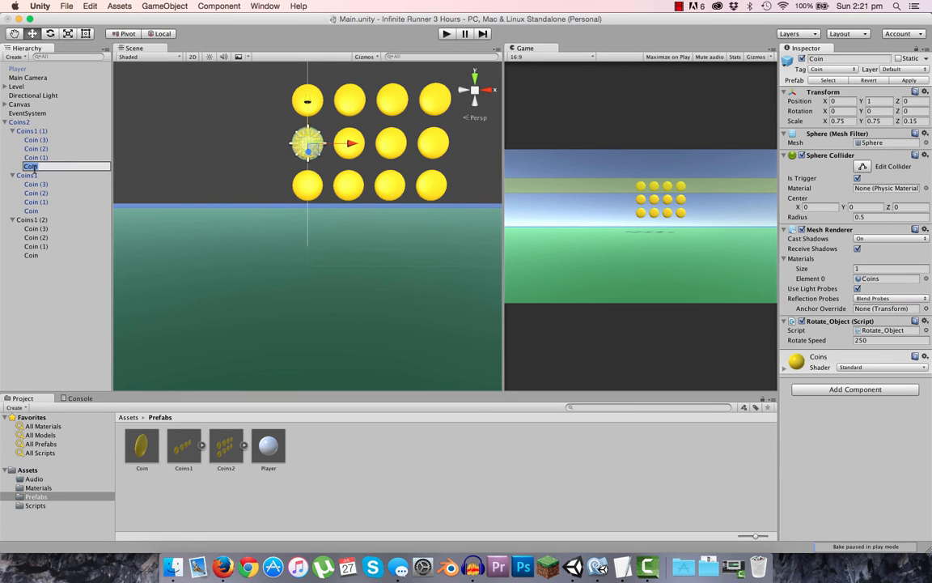
left_click(60, 157)
left_click(46, 166)
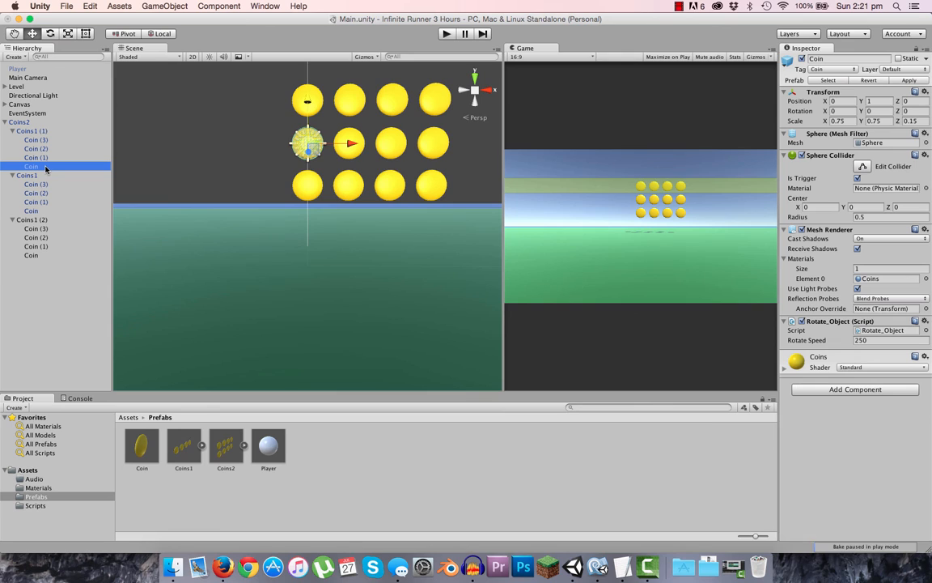
key("super+BackSpace")
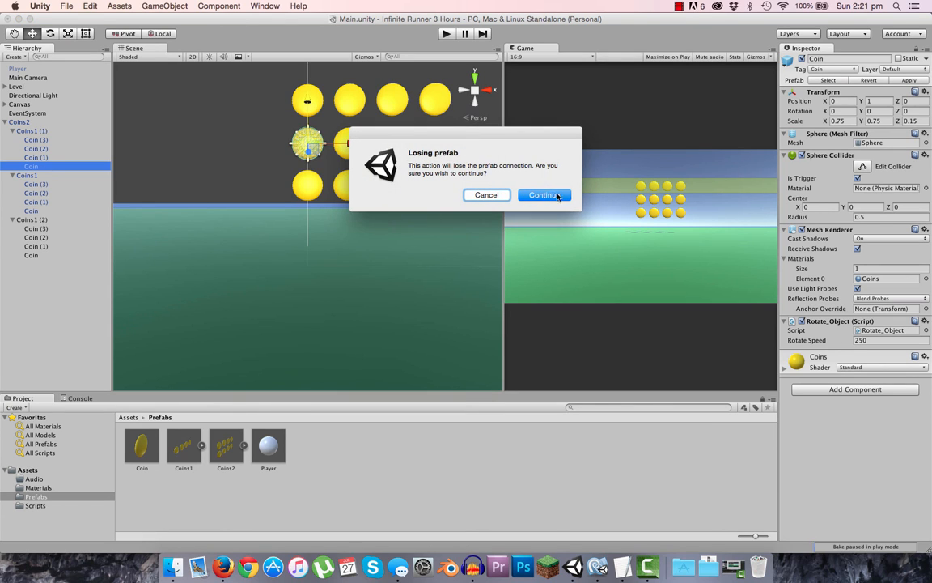
left_click(546, 195)
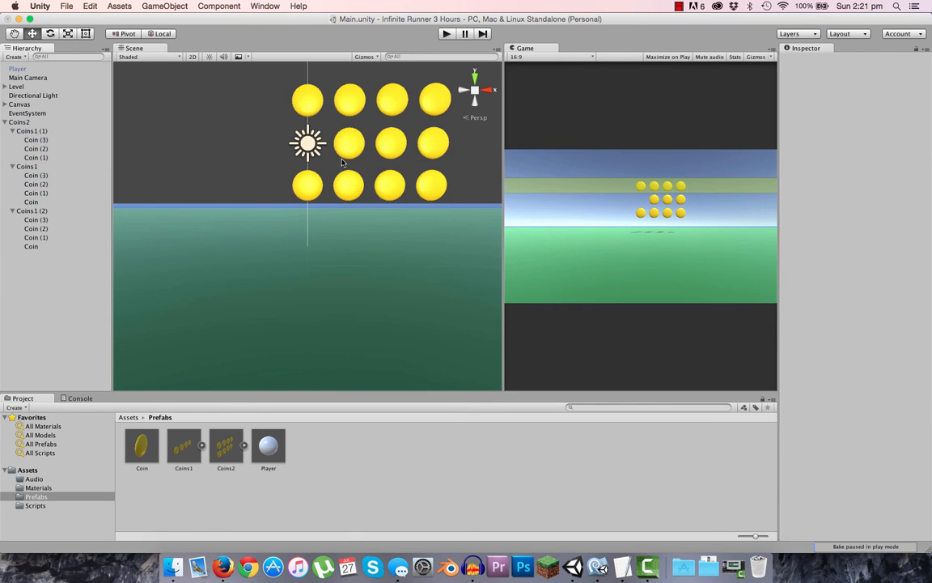
- Delete Coin, Coin (1) and Coin (2) from the upper row, Coins1 (2)
left_click(46, 175)
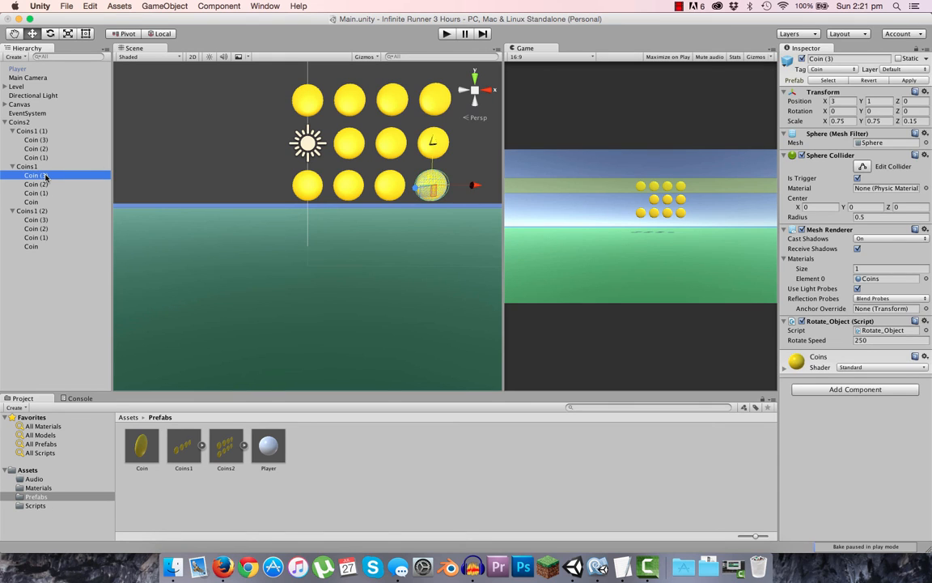
key("Down")
key("Down")
key("Down")
key("Down")
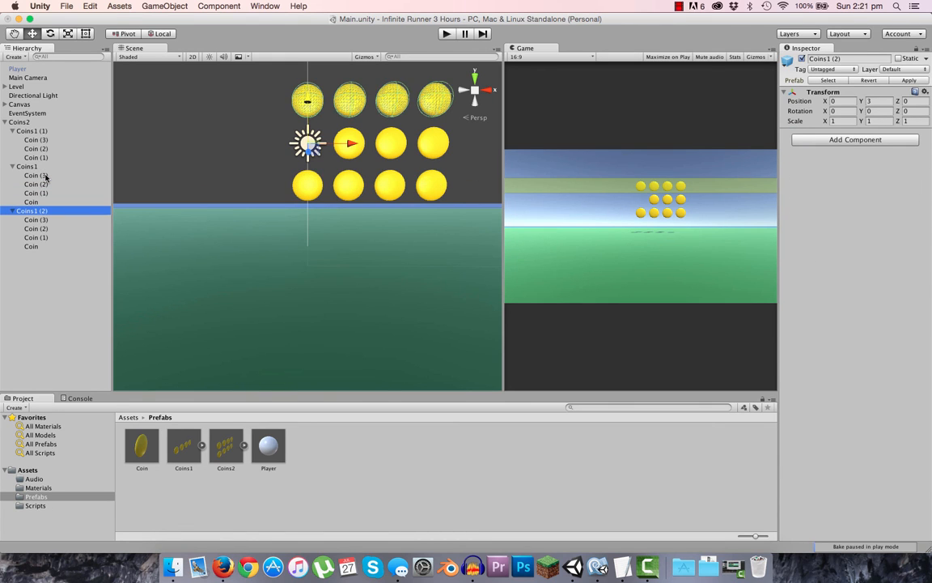
key("Down")
key("Down")
key("Down")
key("Down")
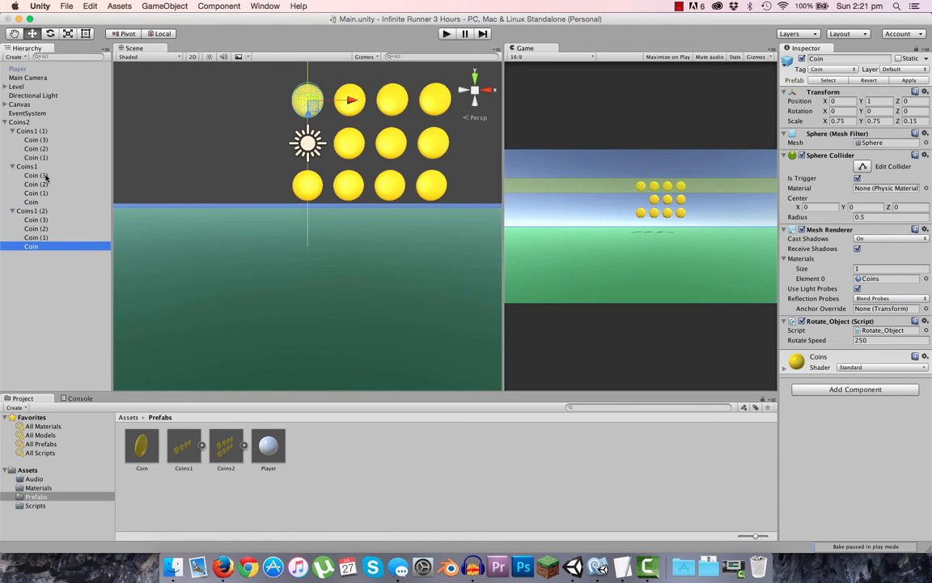
left_click(35, 237, "shift")
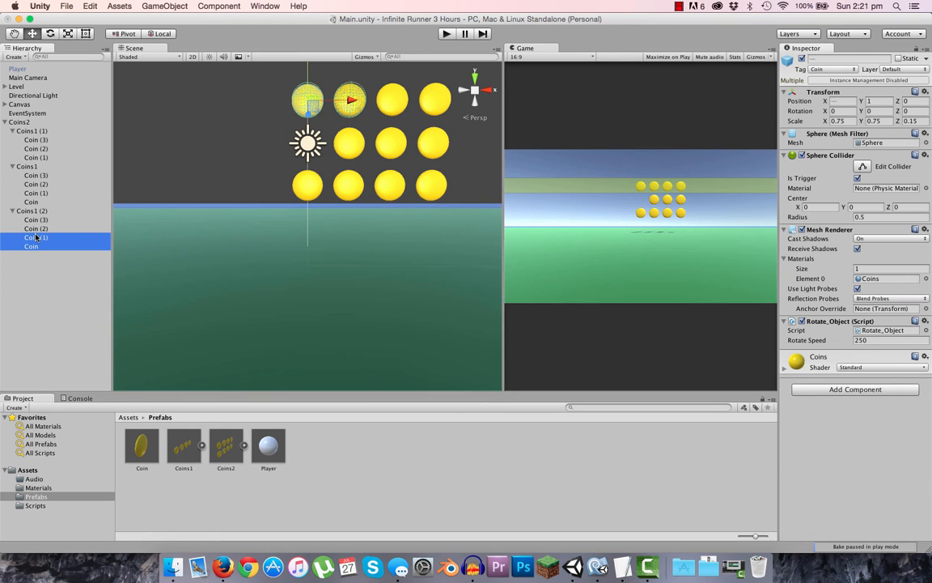
key("super+BackSpace")
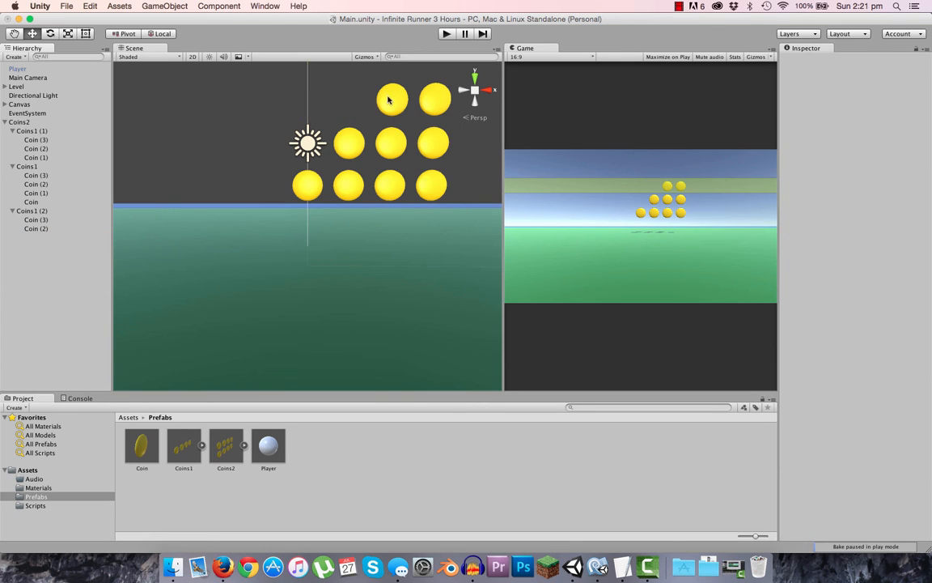
left_click(31, 229)
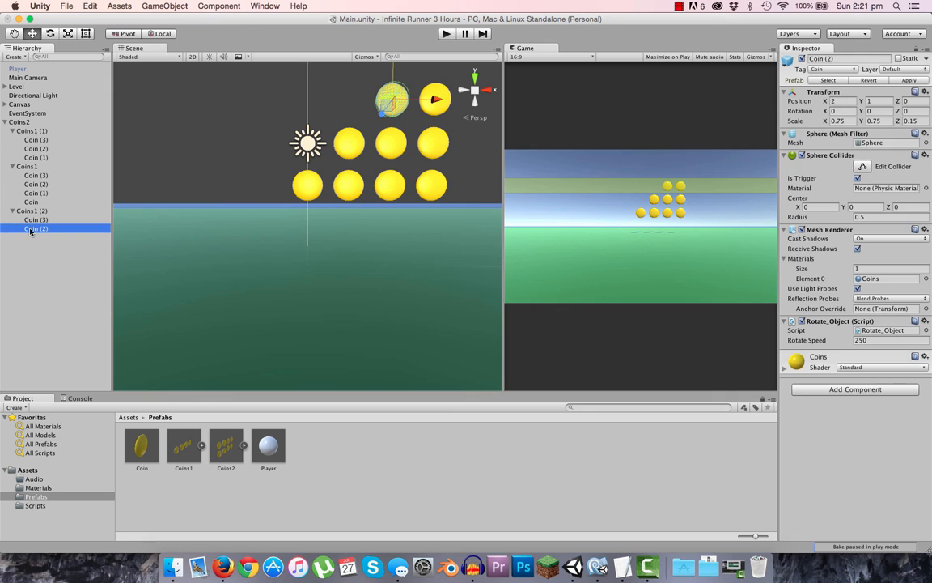
key("super+BackSpace")
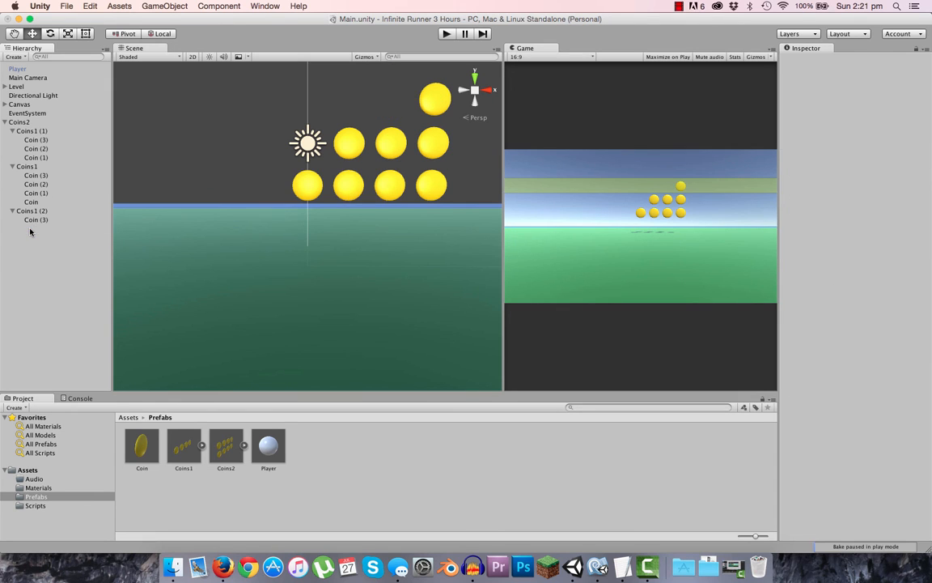
- Delete Coin (1) from the middle row, Coins1 (1)
left_click(43, 194)
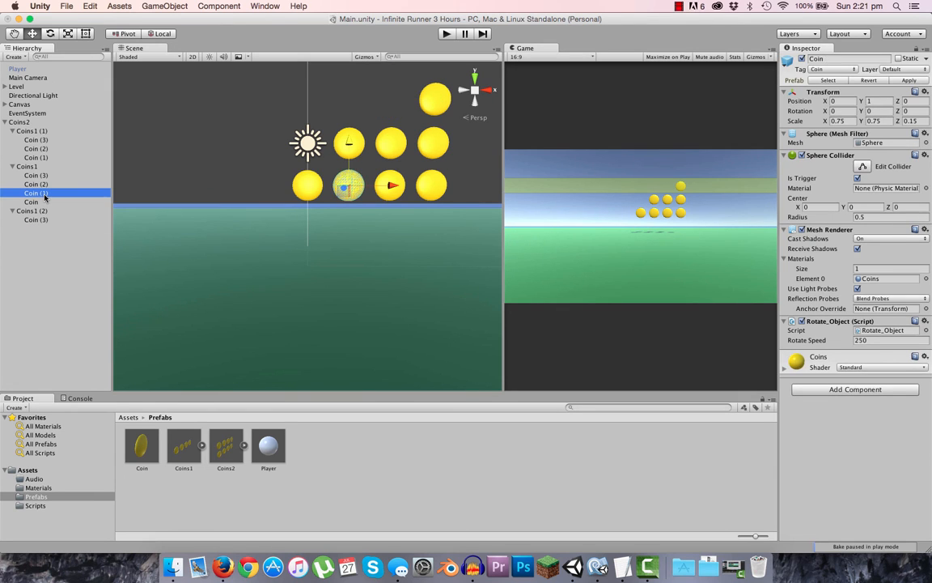
key("Up")
key("Up")
key("Up")
key("Up")
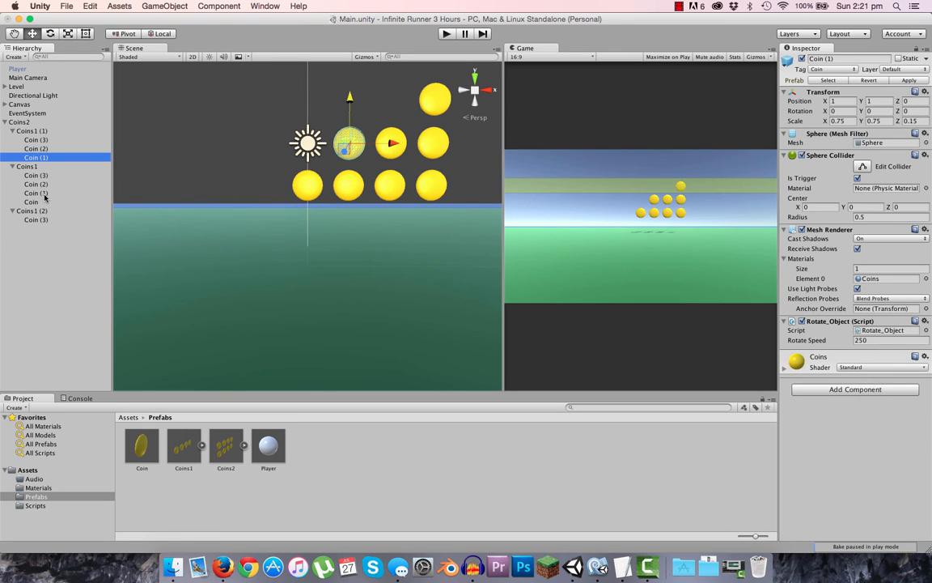
left_click(57, 158)
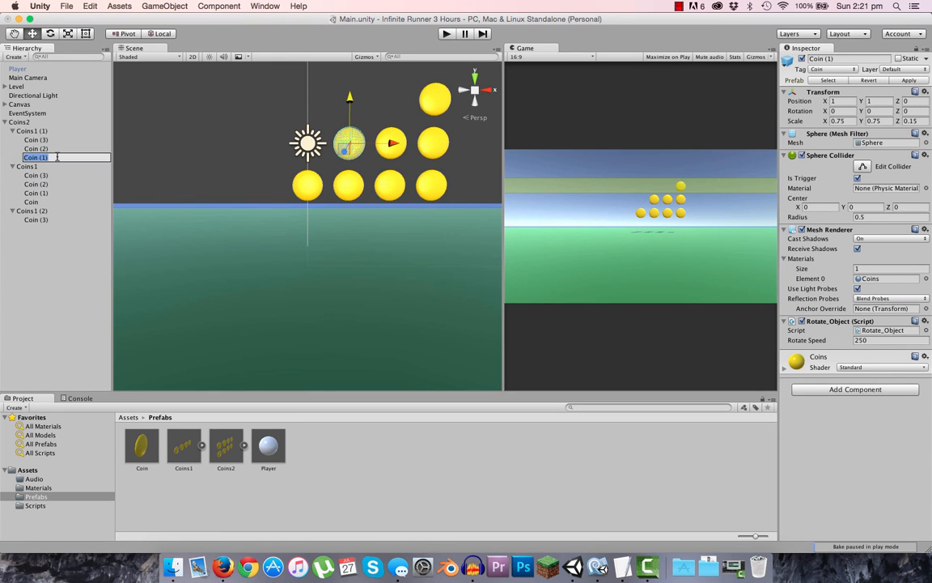
left_click(71, 163)
left_click(69, 160)
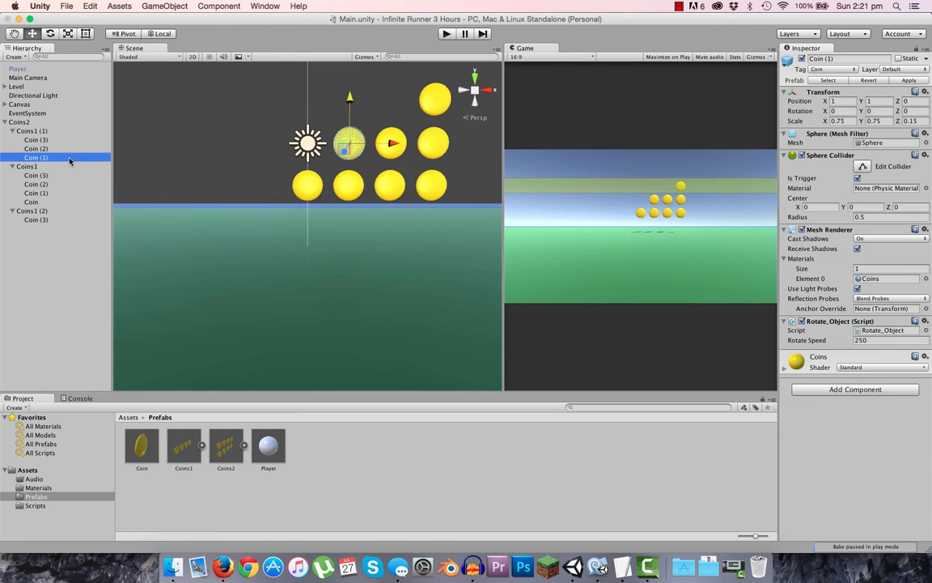
key("super+BackSpace")
- Delete the object Coin from the lowest row, Coins1
left_click(57, 166)
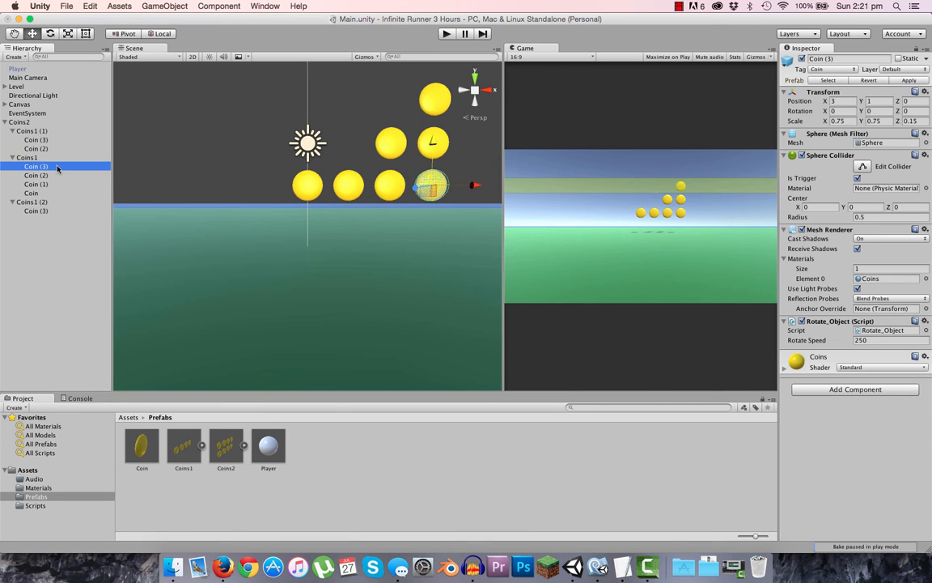
key("Down")
key("Down")
key("Down")
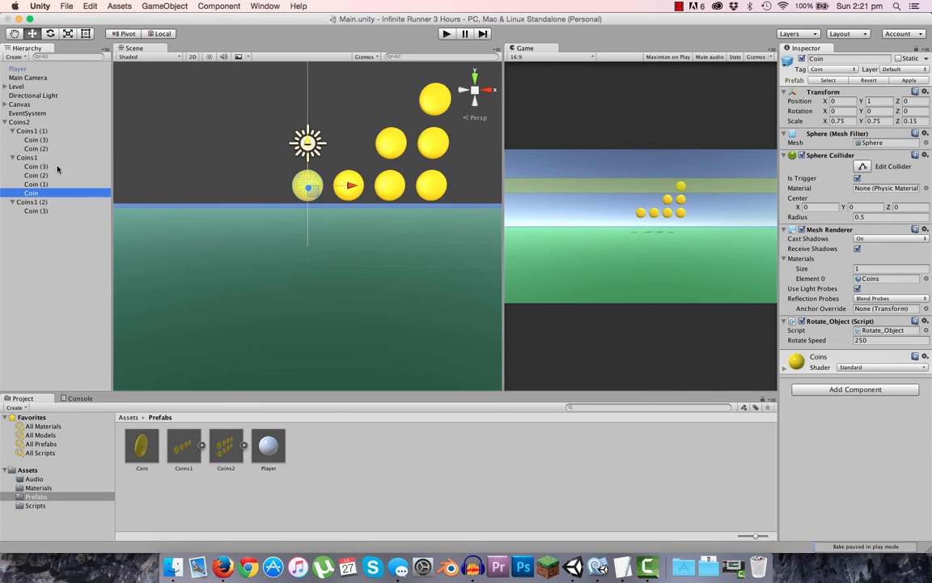
left_click(66, 253)
left_click(45, 193)
key("super+BackSpace")
- Rename the scene's Coins2 object to Coins3 and save it as a prefab in the Prefabs folder
left_click(6, 121)
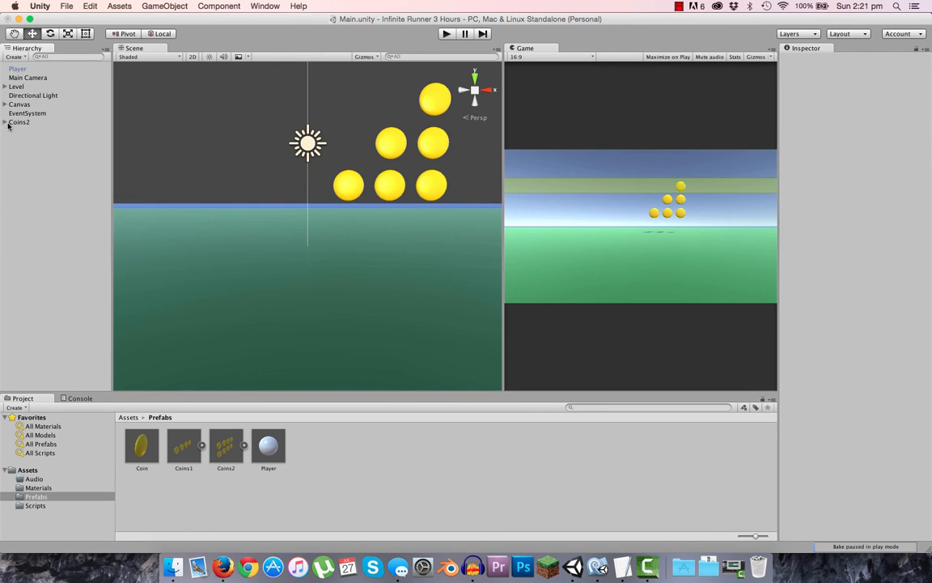
left_click(25, 122)
left_click(35, 124)
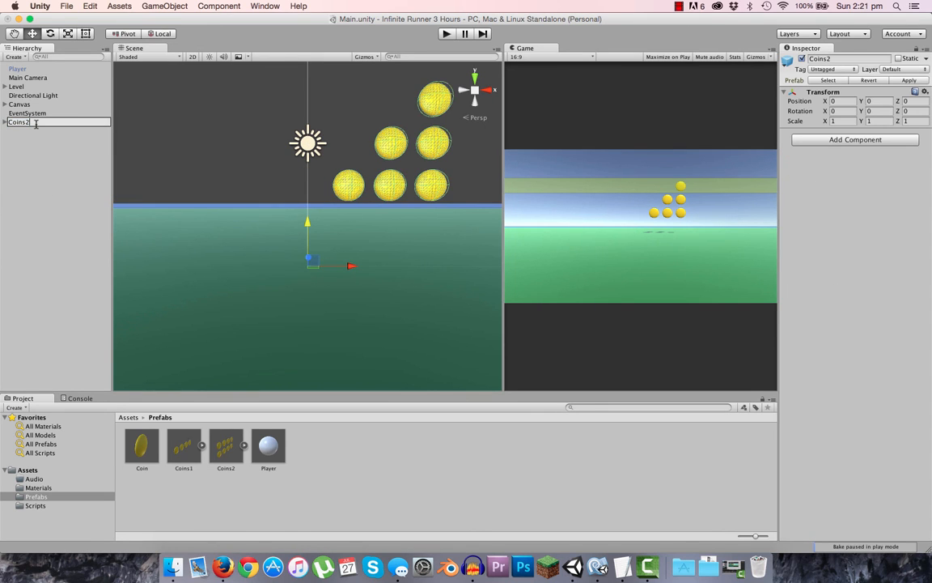
left_click(54, 174)
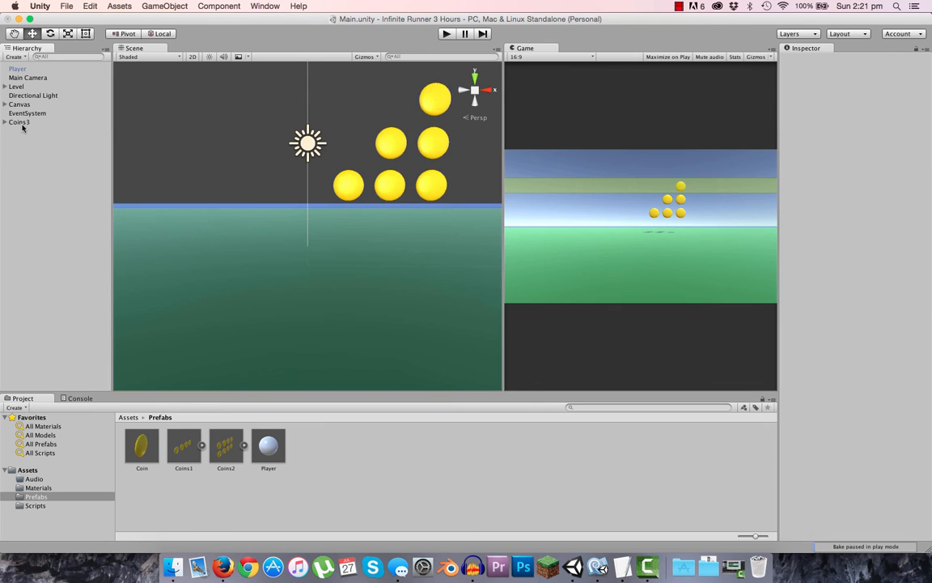
left_click_drag(23, 123, 270, 452)
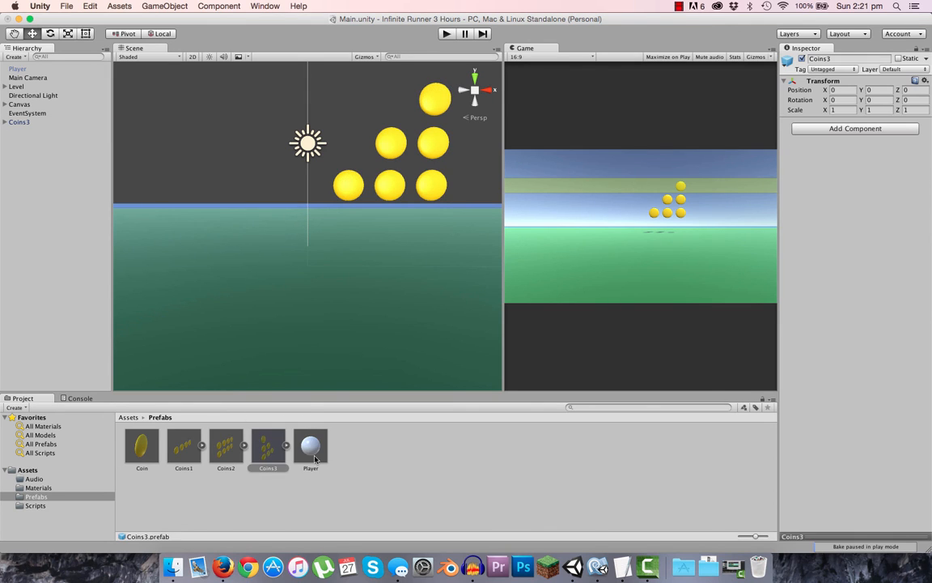
left_click(226, 485)
- Add an instance of the Coins2 prefab to the scene and delete the Coins3 object from it
left_click(268, 446)
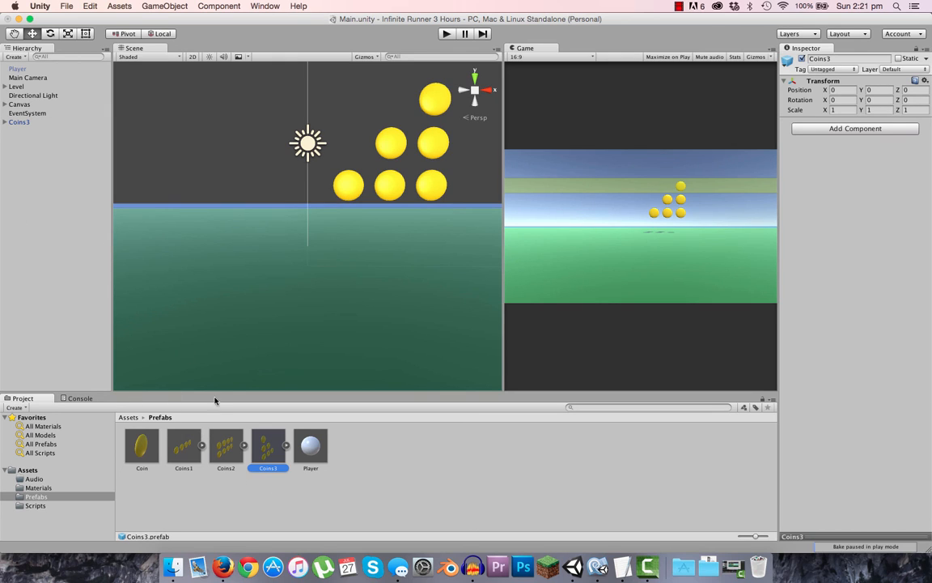
left_click(227, 453)
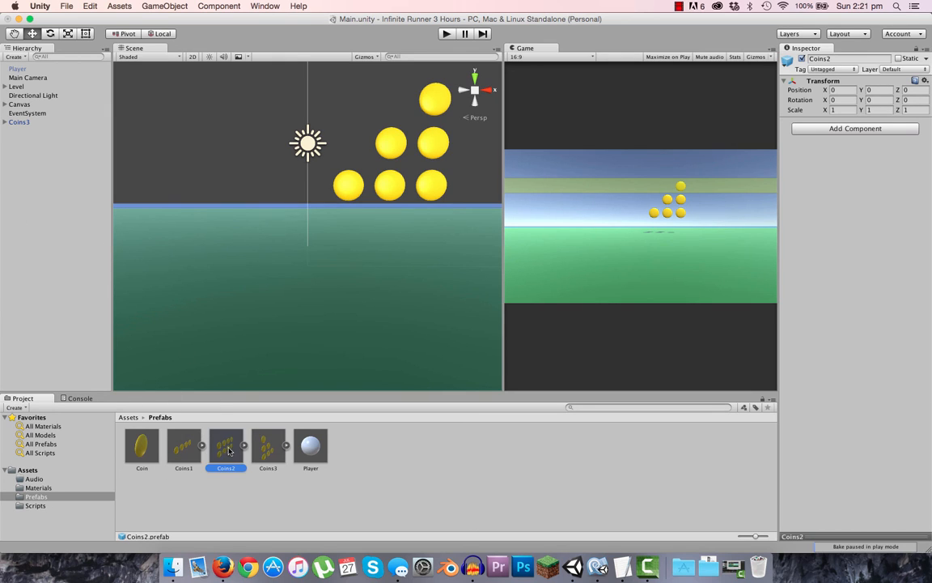
left_click_drag(229, 449, 60, 224)
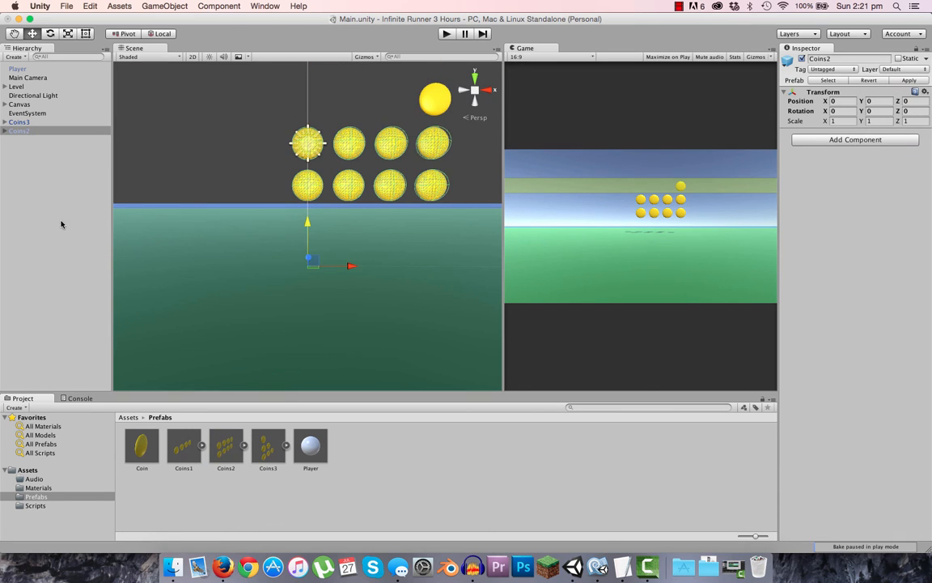
left_click(22, 121)
key("super+BackSpace")
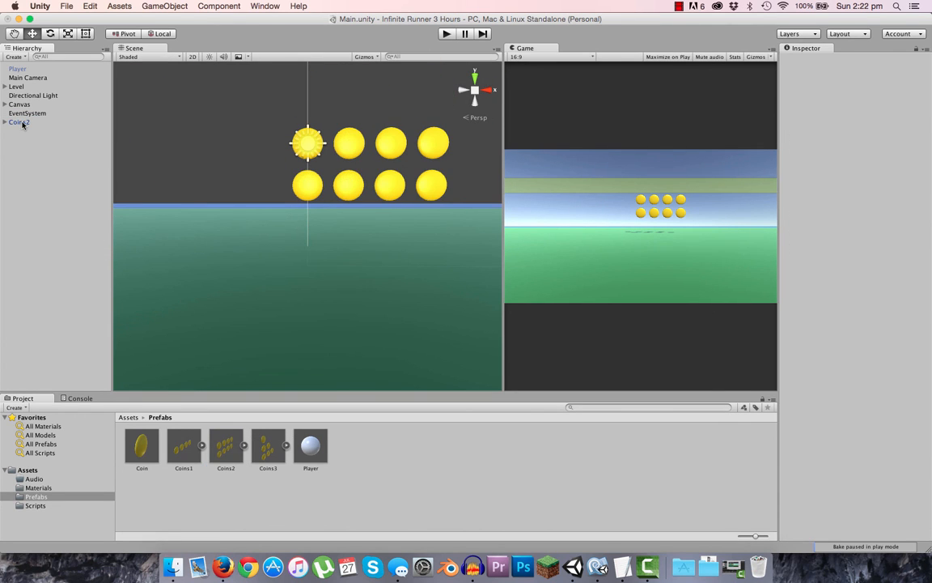
- Try rotating the upper coin row, Coins1 (1), about the X and Y axes, undoing each change
left_click(17, 123)
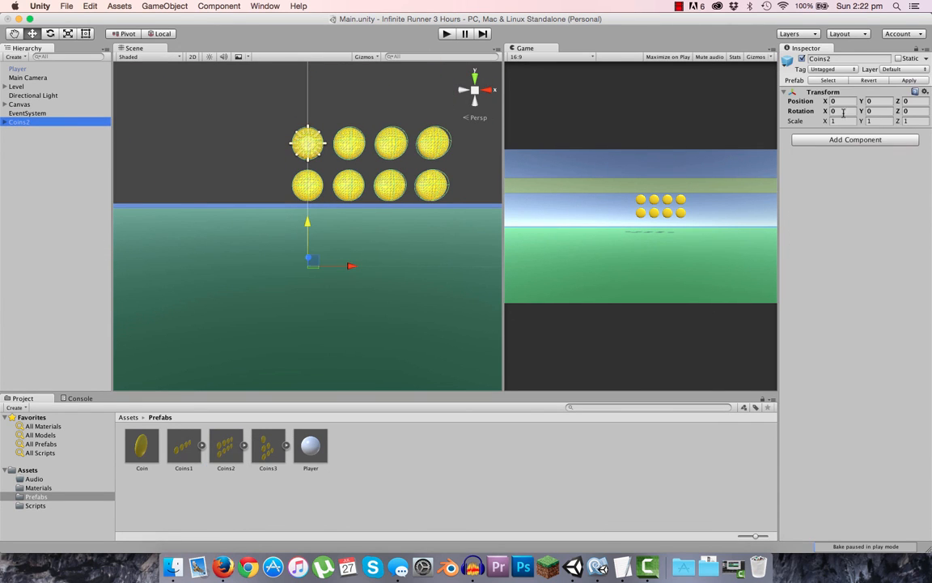
left_click(5, 121)
left_click(17, 131)
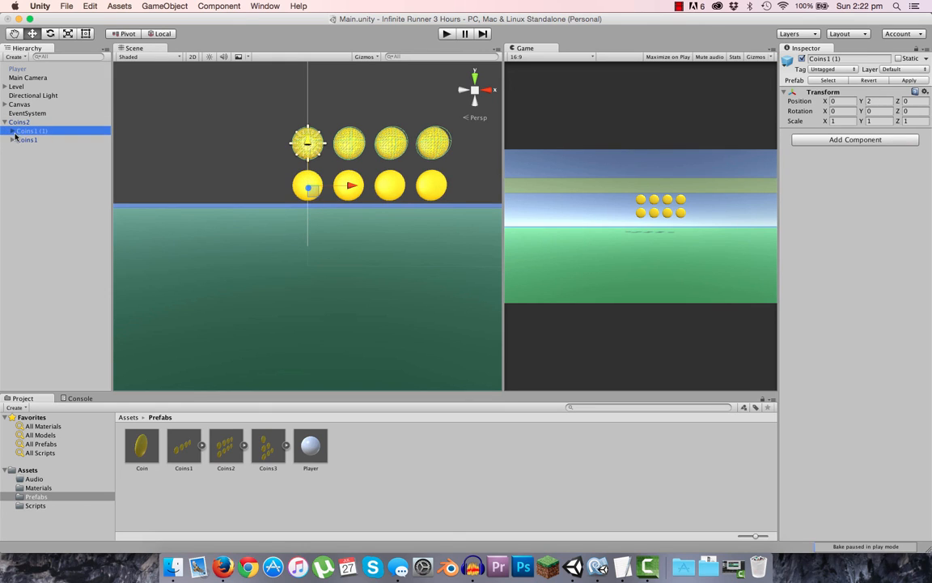
left_click(5, 121)
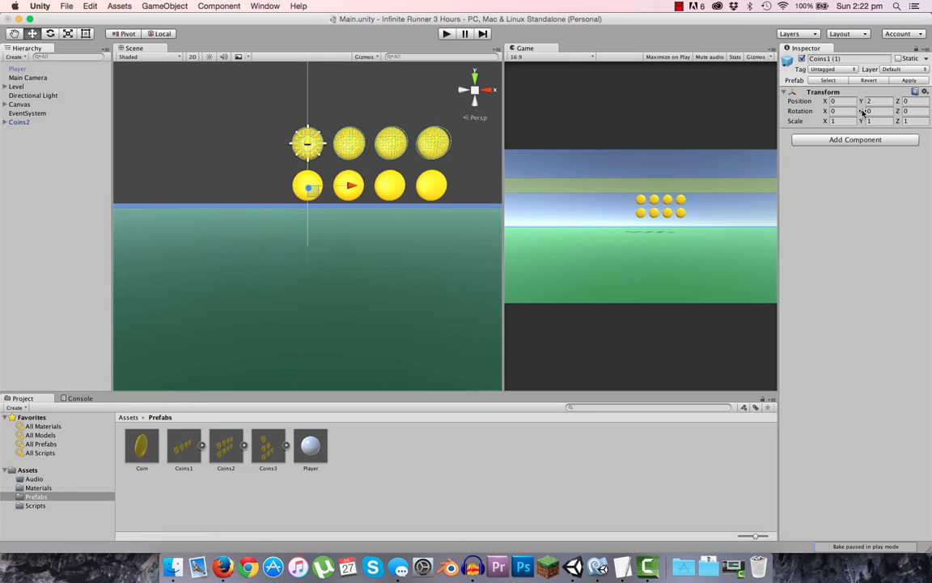
left_click_drag(826, 112, 400, 119)
key("super+z")
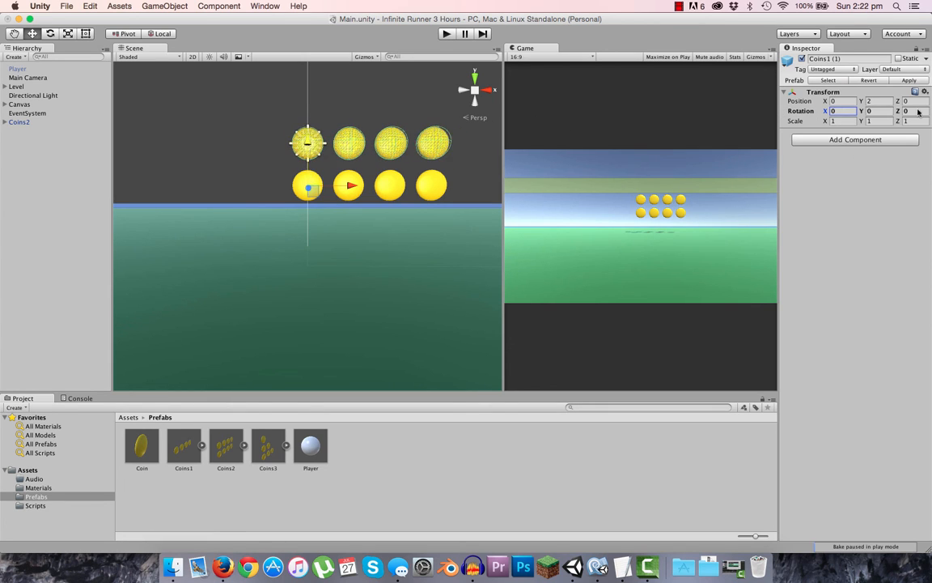
left_click_drag(861, 111, 614, 113)
key("super+z")
- Rotate the whole Coins2 group 90 degrees about Z and set its Y position to 2
left_click(24, 123)
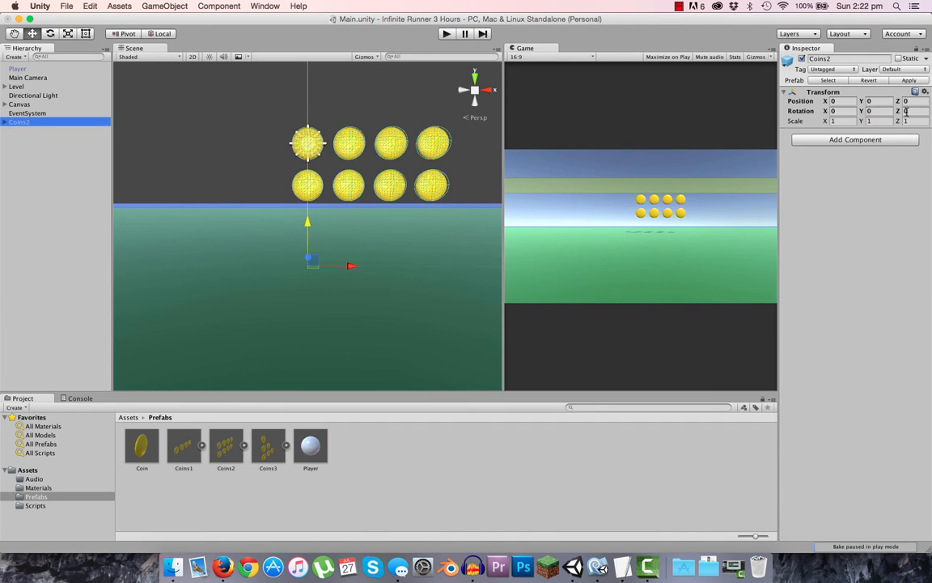
left_click_drag(898, 111, 836, 191)
left_click_drag(928, 111, 874, 111)
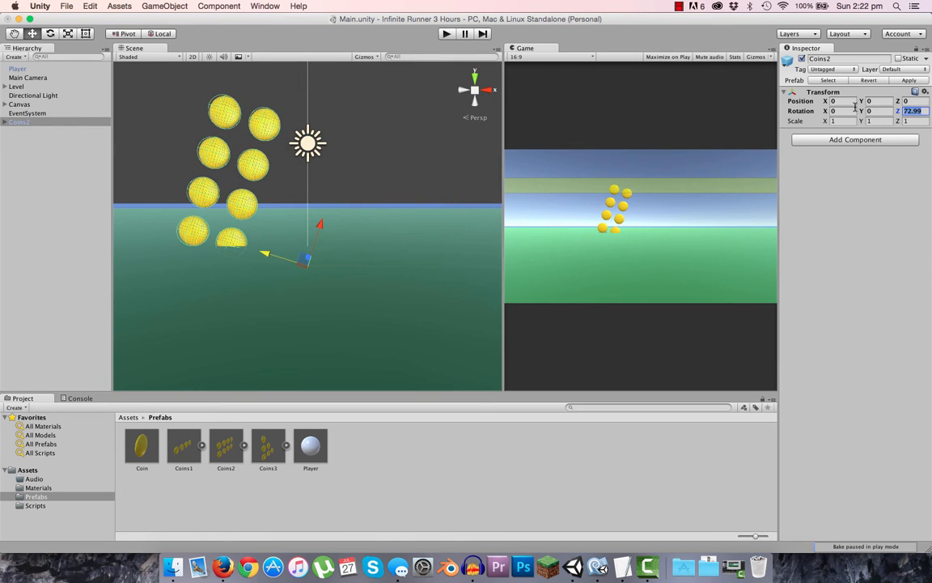
type("90")
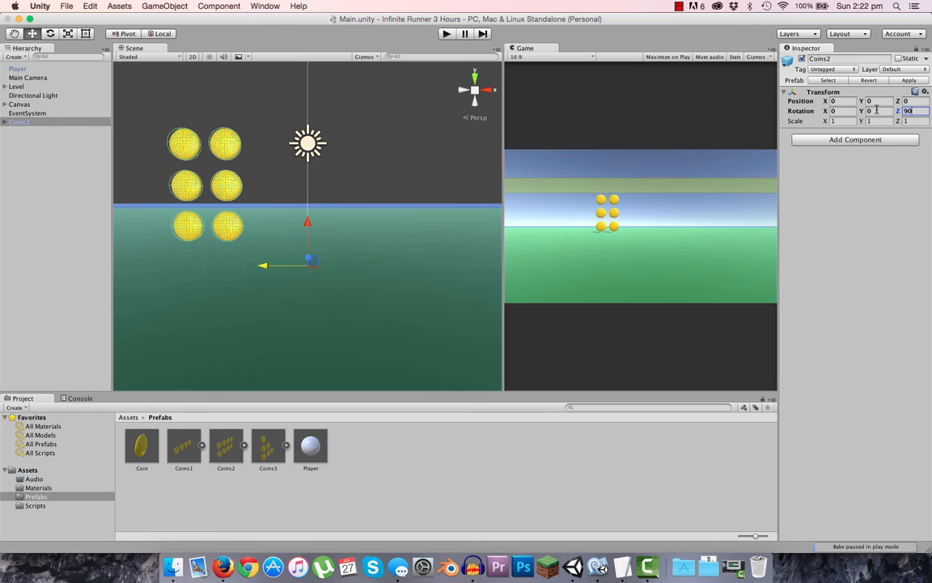
left_click_drag(862, 101, 903, 101)
left_click(871, 100)
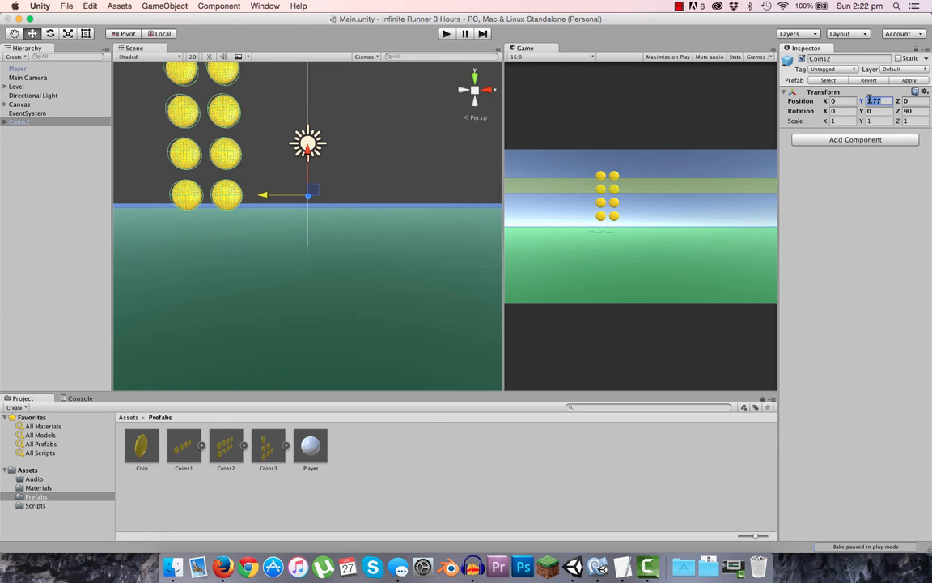
type("2")
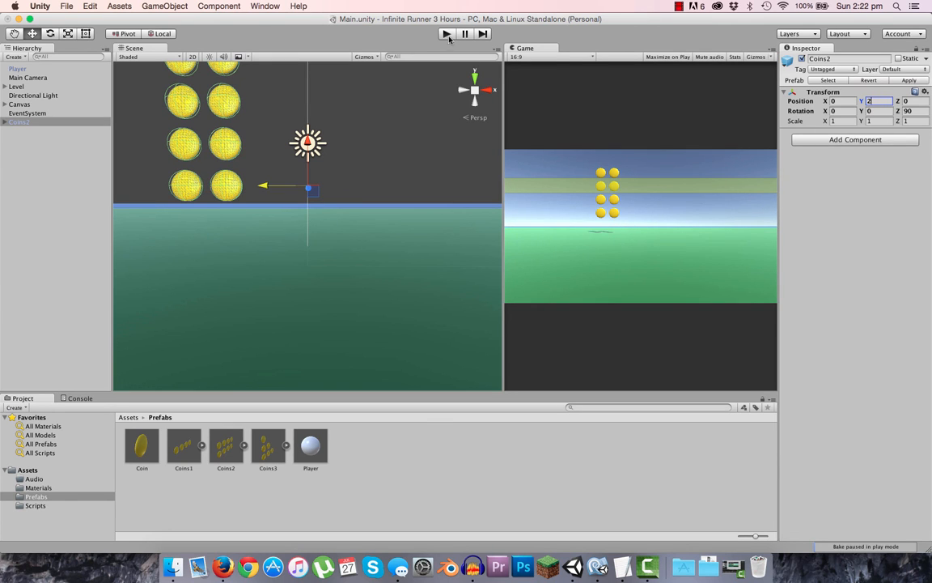
- Play the scene to check how the coins spin in the rotated group, and stop it
left_click(447, 34)
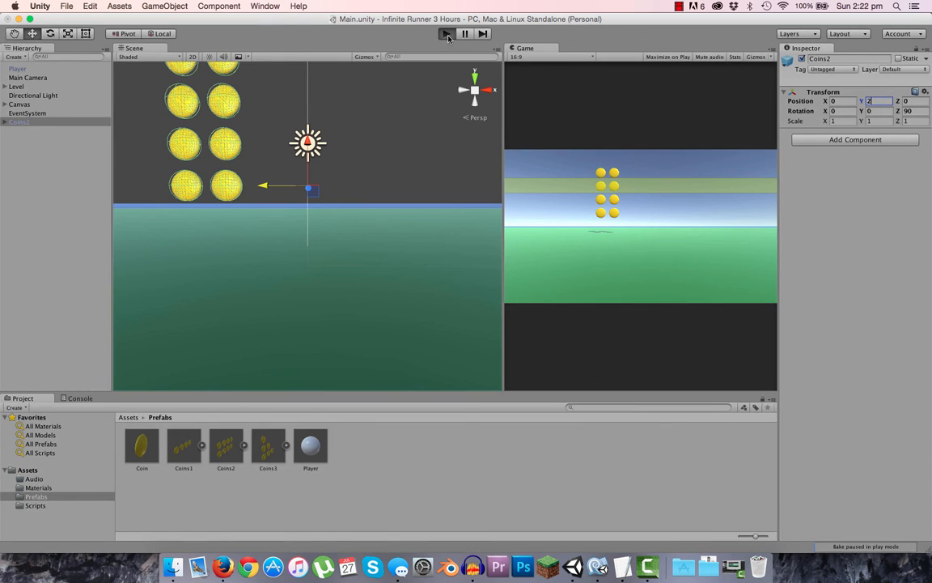
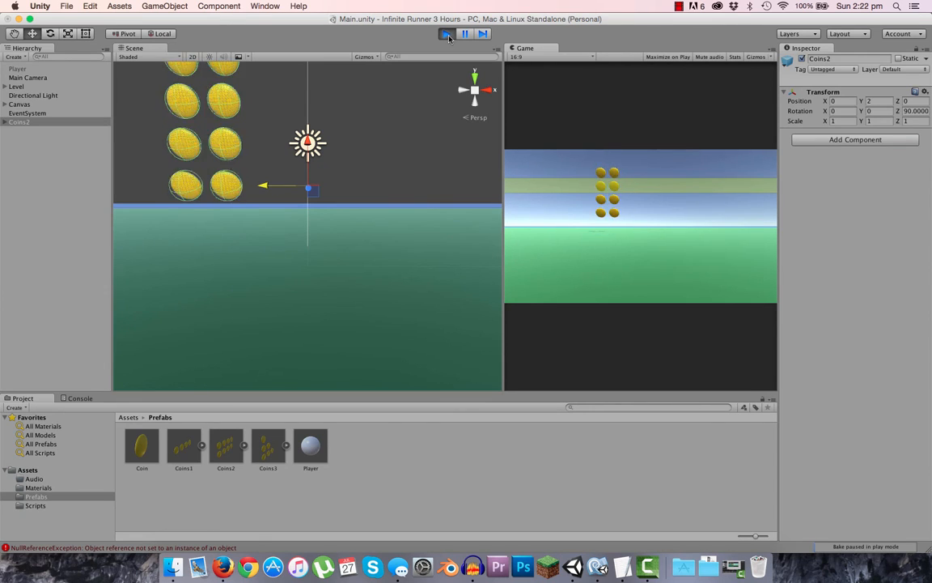
left_click(448, 34)
- Rename the scene's Coins2 object to Coins4 and save it as a prefab in the Prefabs folder
left_click(22, 126)
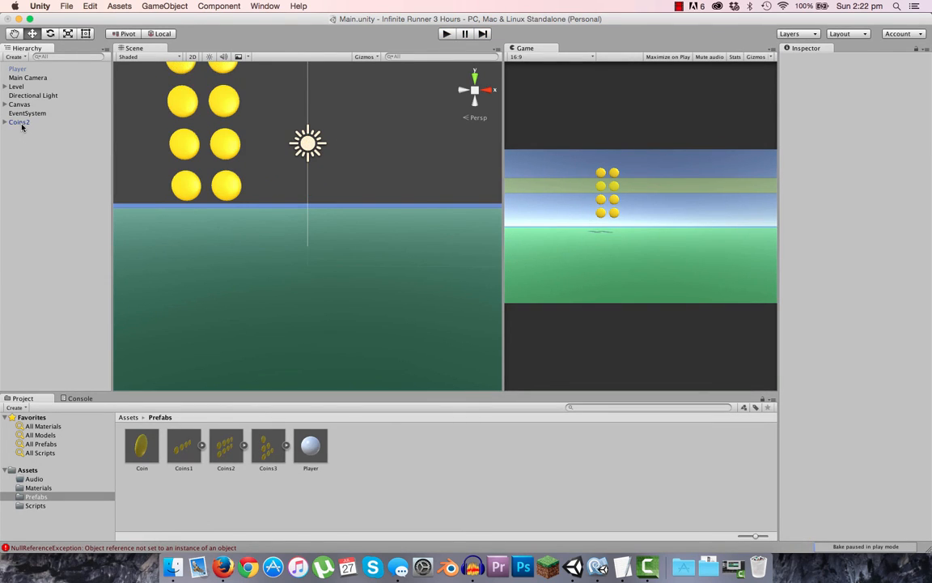
left_click(39, 123)
left_click(40, 123)
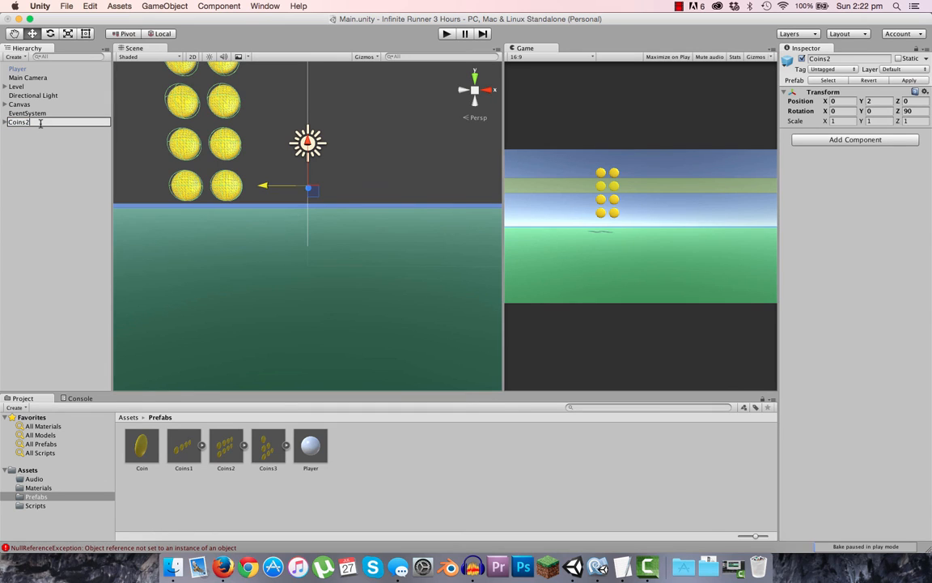
type("Coins4")
left_click(33, 212)
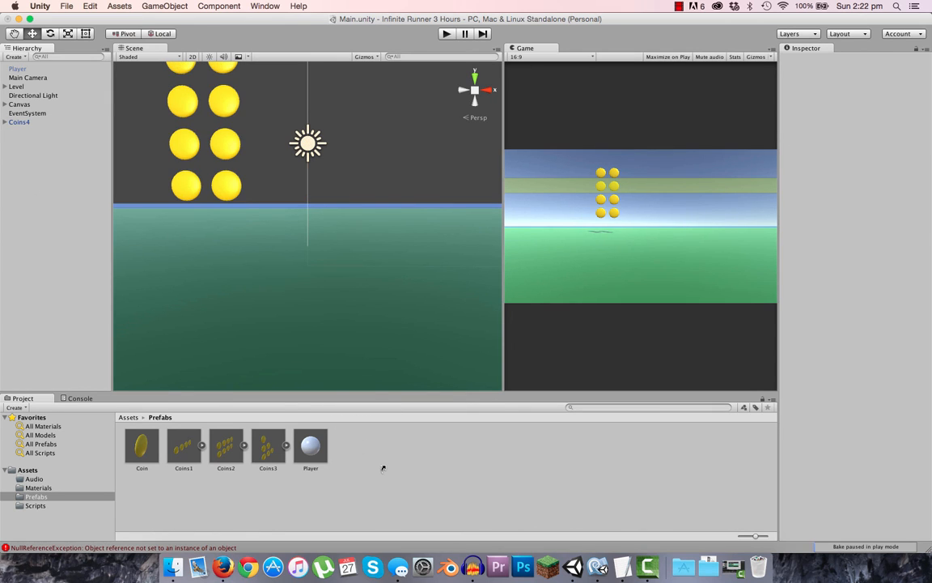
left_click_drag(383, 467, 384, 469)
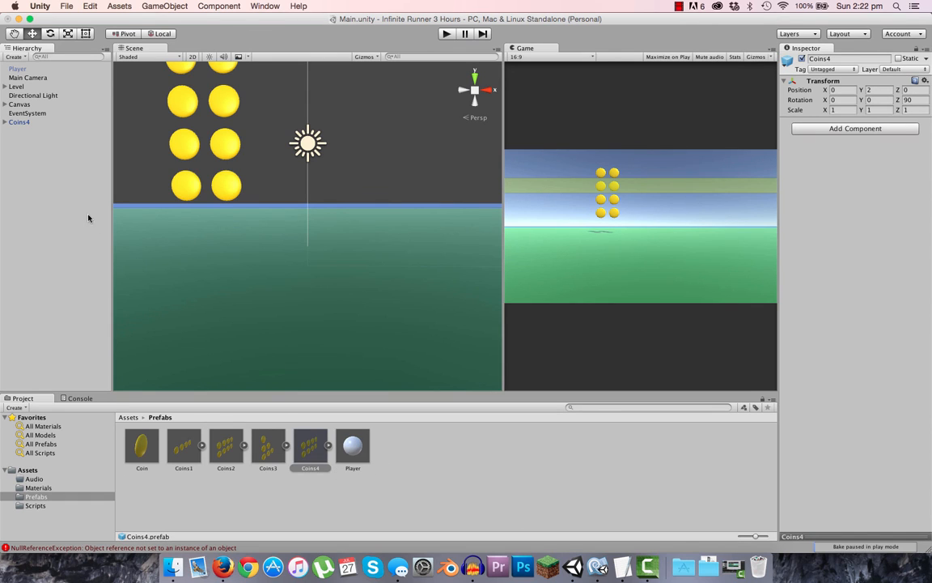
- Delete the Coins4 object from the scene and add two instances of the Coins1 prefab
left_click(20, 123)
key("super+BackSpace")
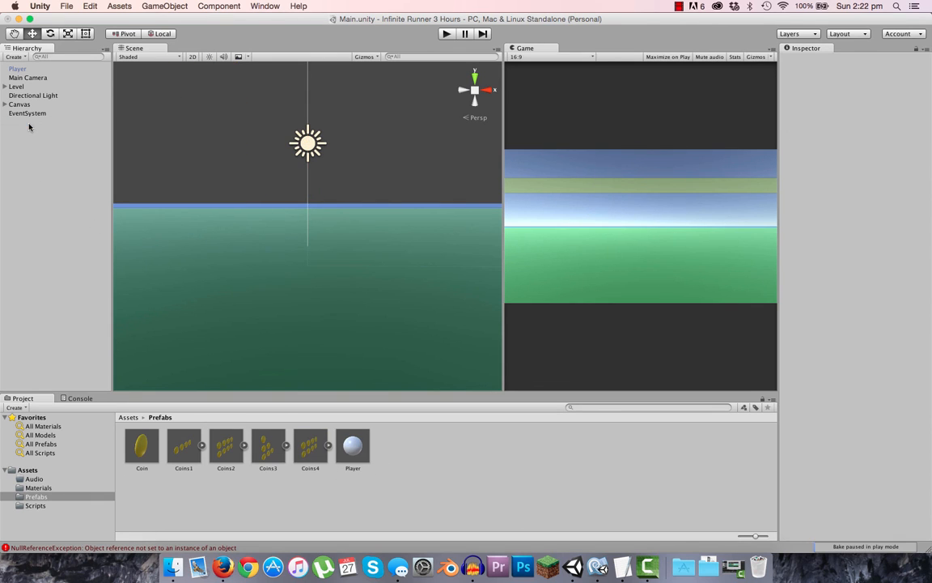
left_click_drag(184, 447, 65, 229)
left_click_drag(184, 446, 54, 217)
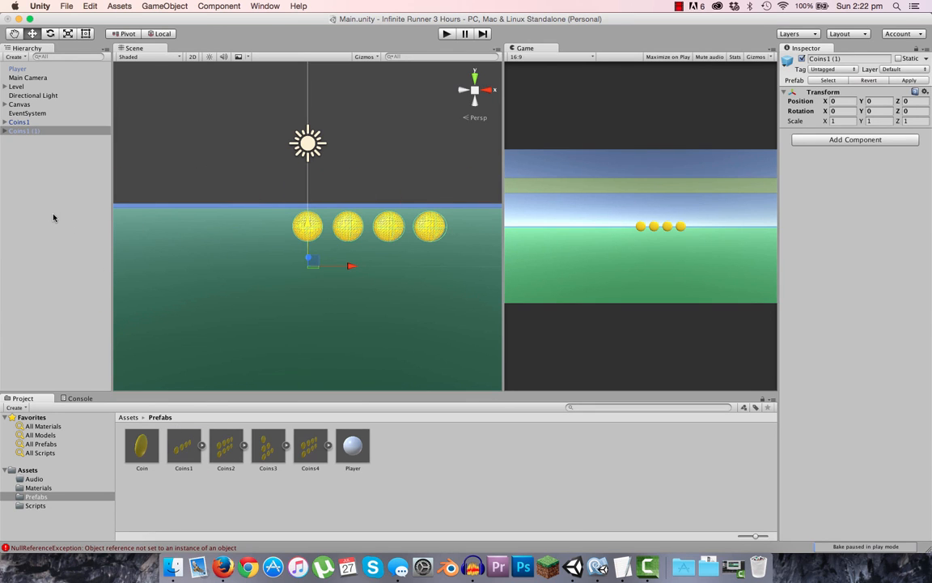
left_click(33, 131)
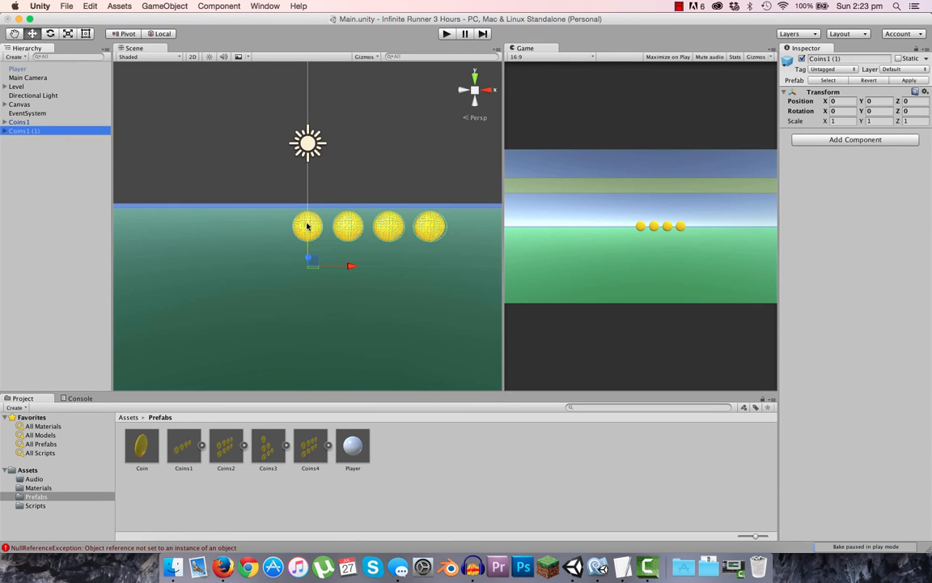
left_click(881, 111)
type("90")
key("BackSpace")
key("BackSpace")
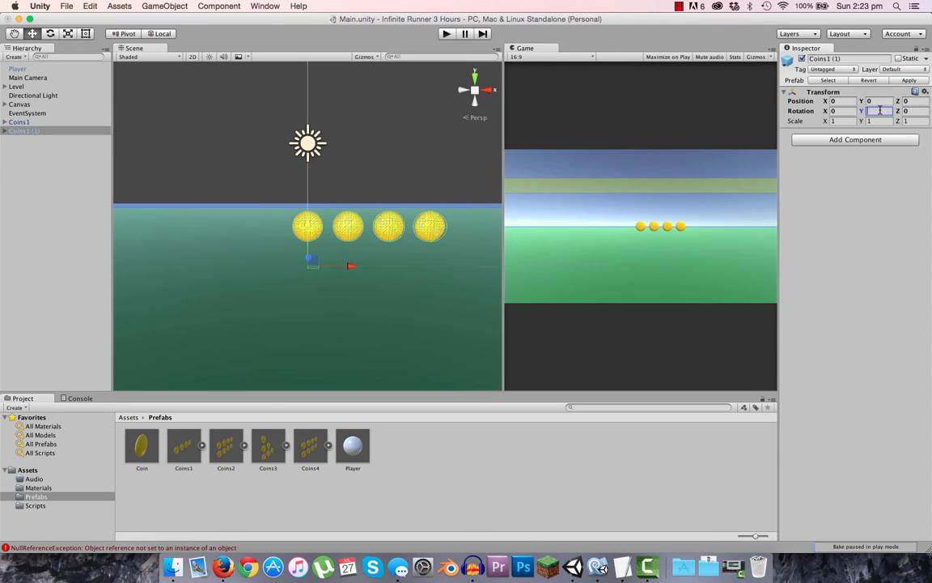
- Set the Z rotation of Coins1 (1) to 90 and move it along X to about 2.52
left_click(913, 111)
type("90")
left_click_drag(269, 265, 370, 282)
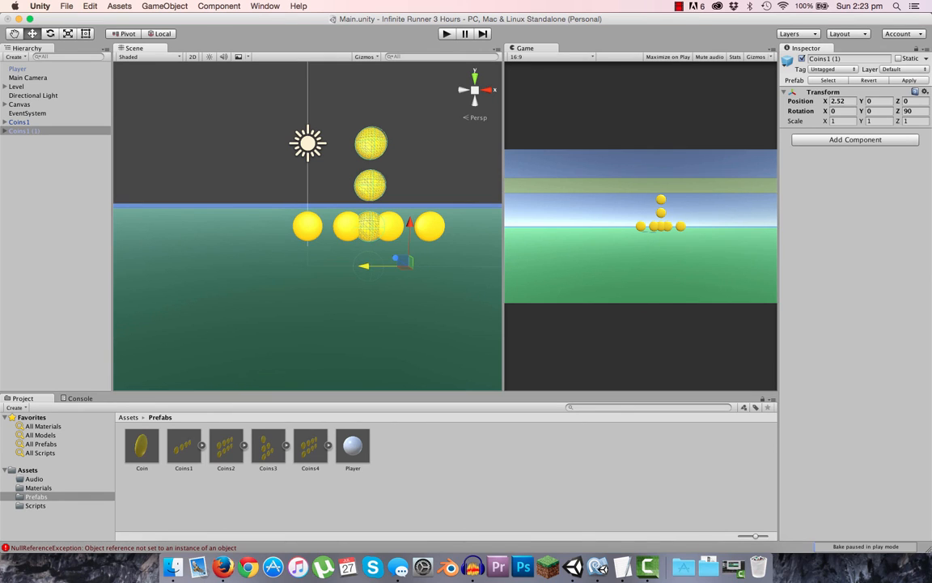
- Delete the Coin (1) object that overlaps the horizontal row from Coins1 (1), accepting the loss of the prefab connection
left_click(5, 132)
left_click(32, 149)
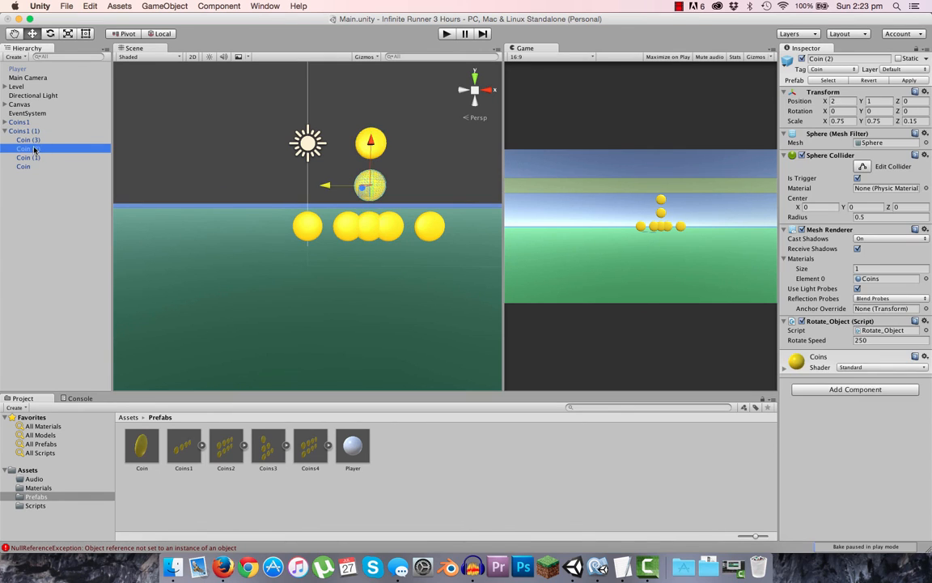
left_click(32, 141)
left_click(34, 158)
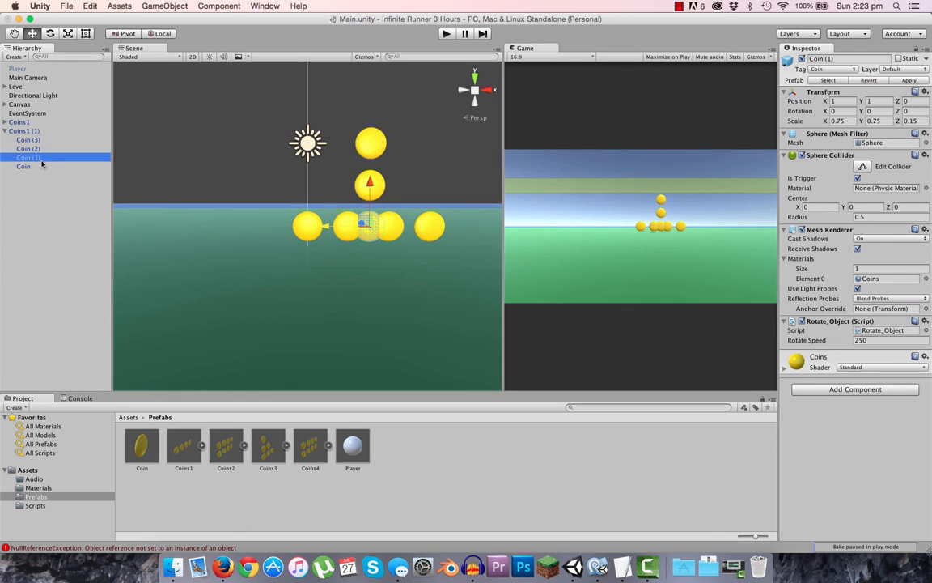
left_click_drag(42, 165, 41, 162)
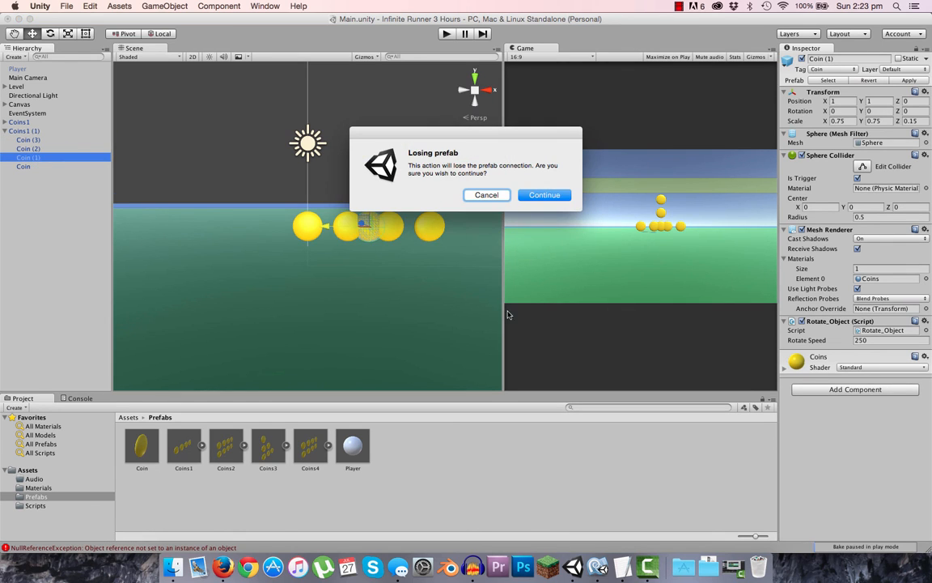
left_click(561, 198)
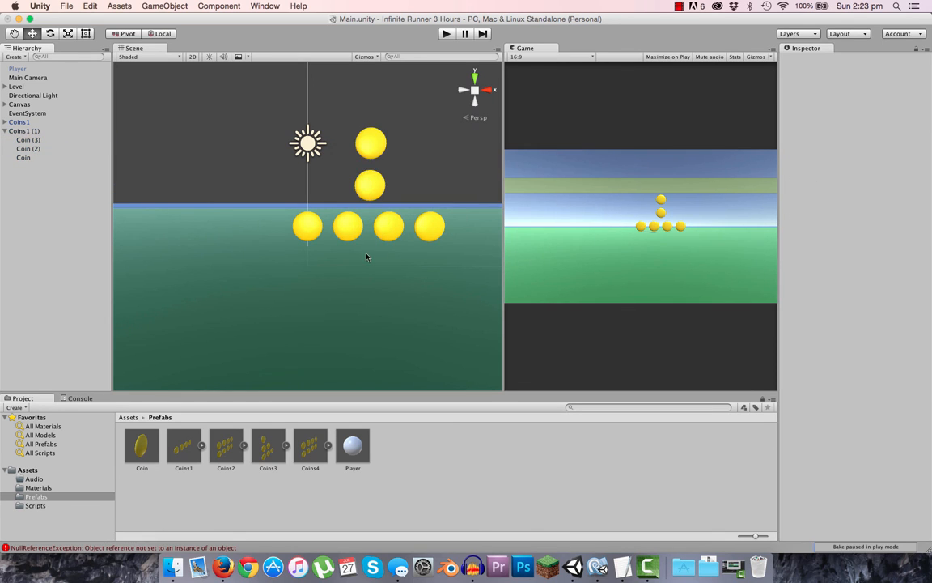
left_click(16, 123)
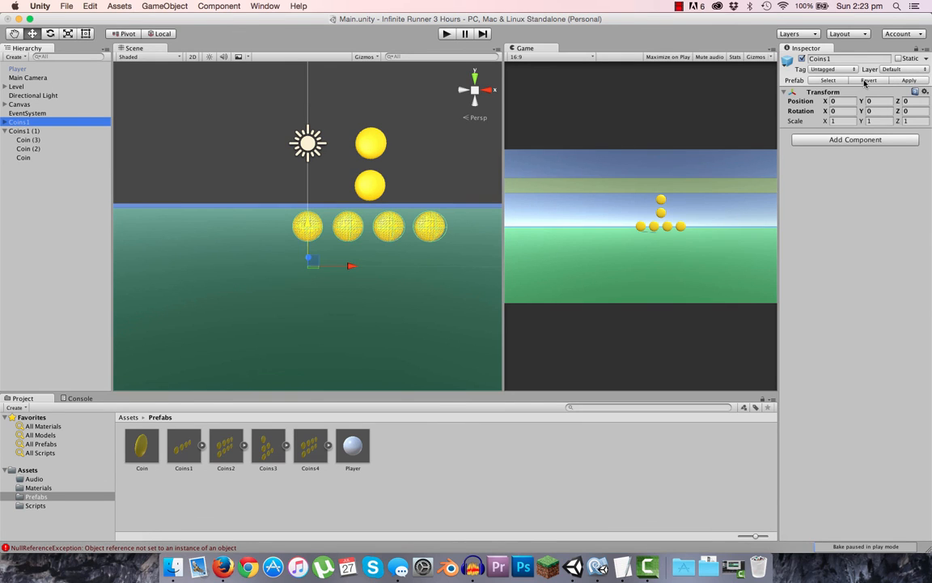
right_click(47, 123)
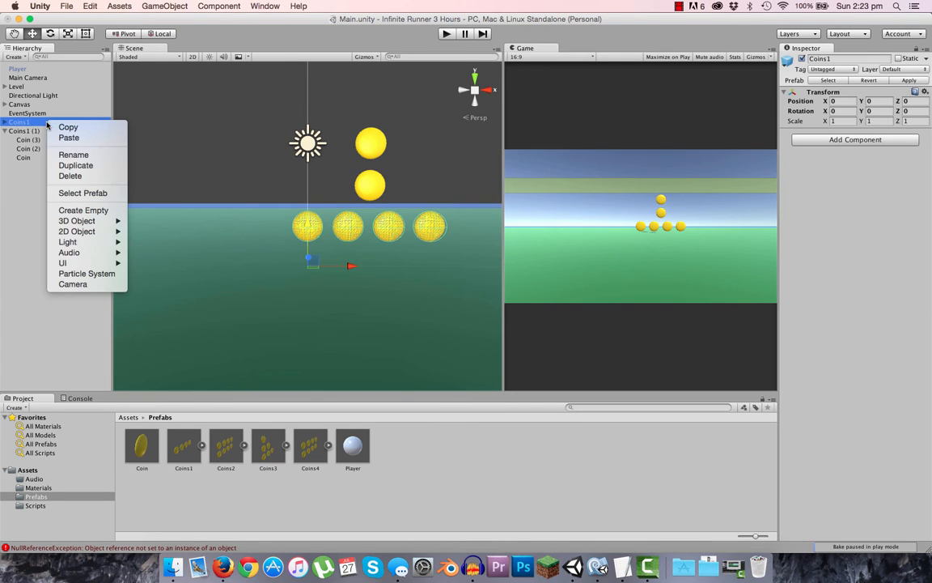
left_click(26, 178)
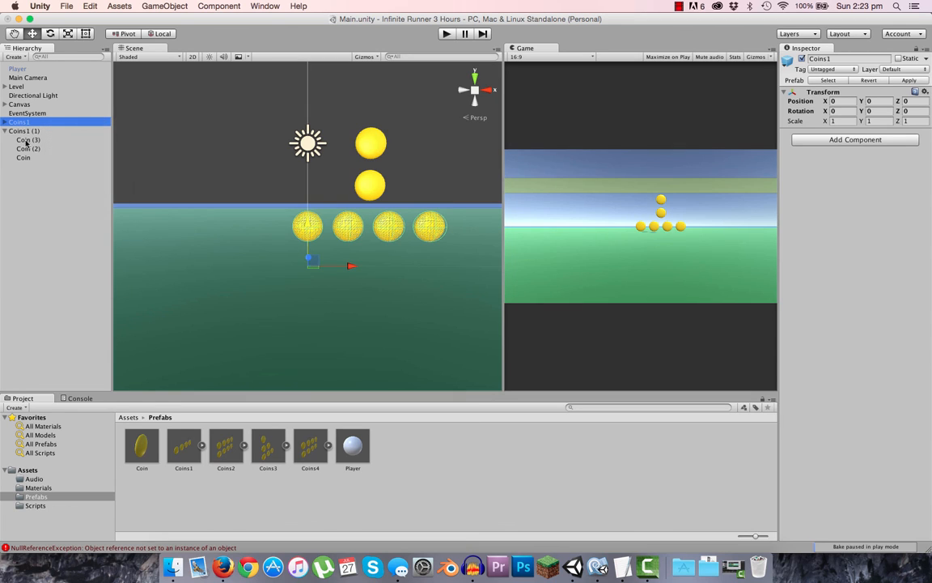
left_click(23, 131)
left_click(6, 122)
left_click(6, 122)
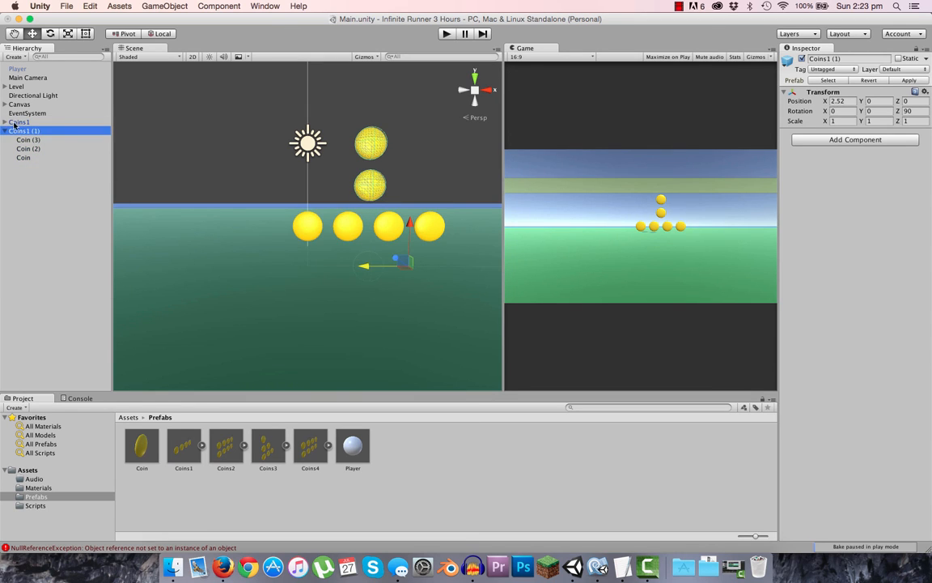
left_click(11, 123)
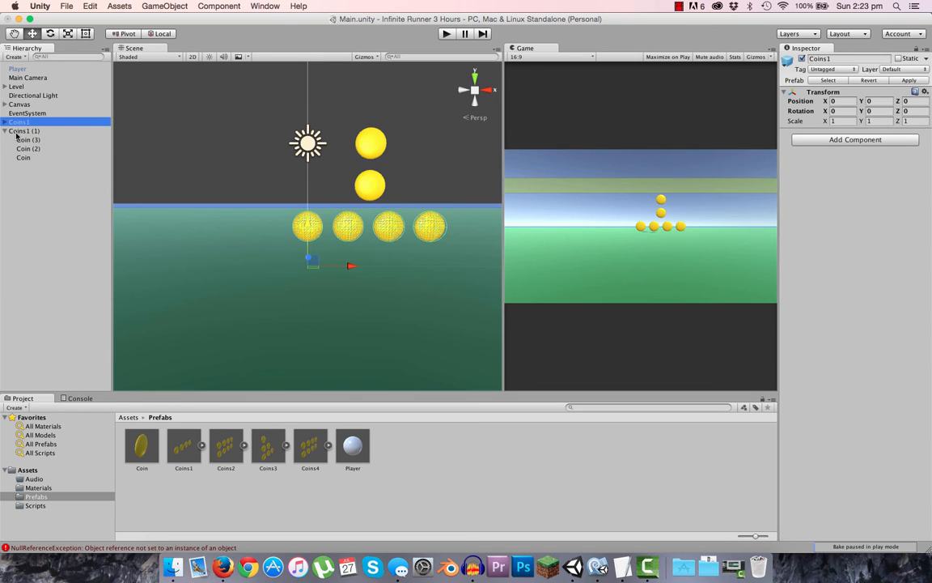
left_click(11, 193)
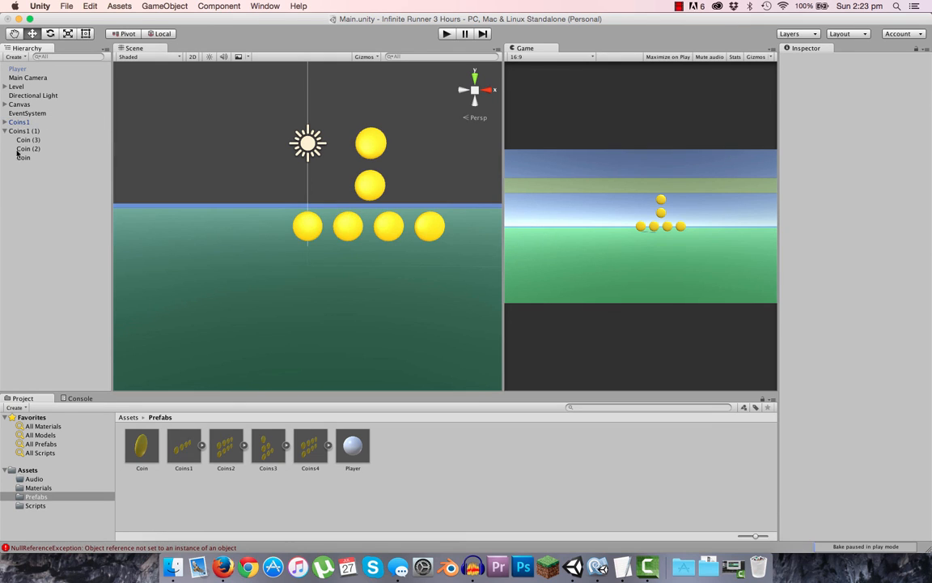
left_click(15, 131)
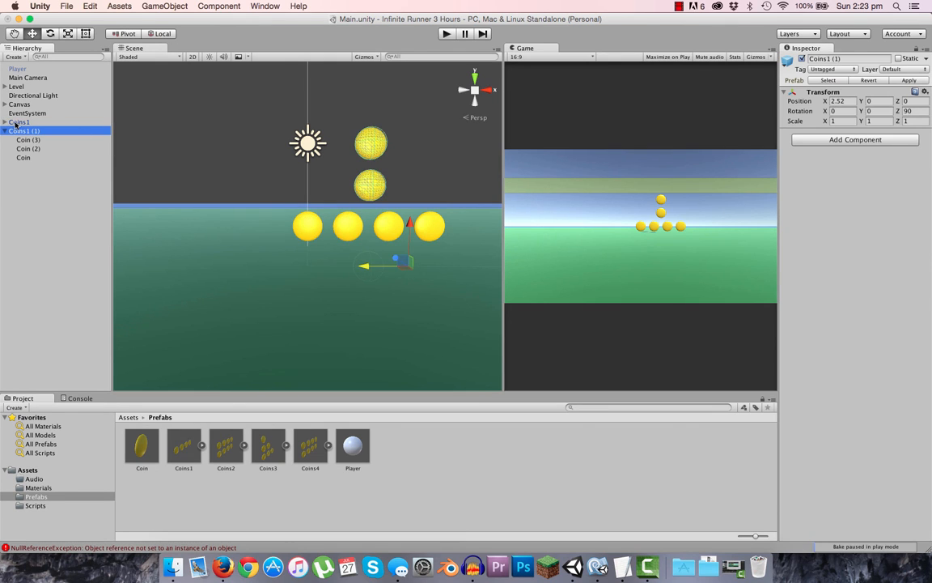
left_click(14, 122)
- Create an empty game object at the scene's root level and set its Y position to 0
left_click(29, 195)
left_click(155, 5)
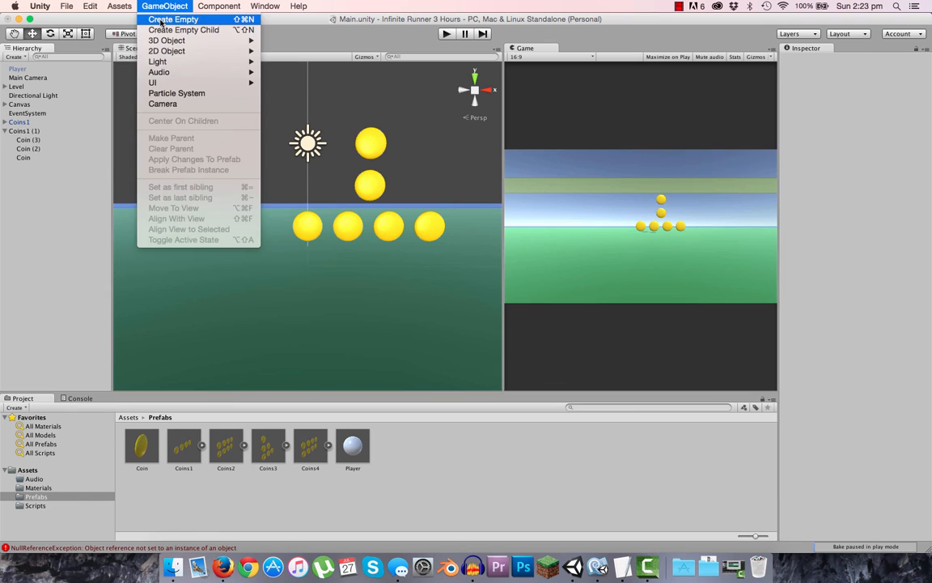
left_click(167, 17)
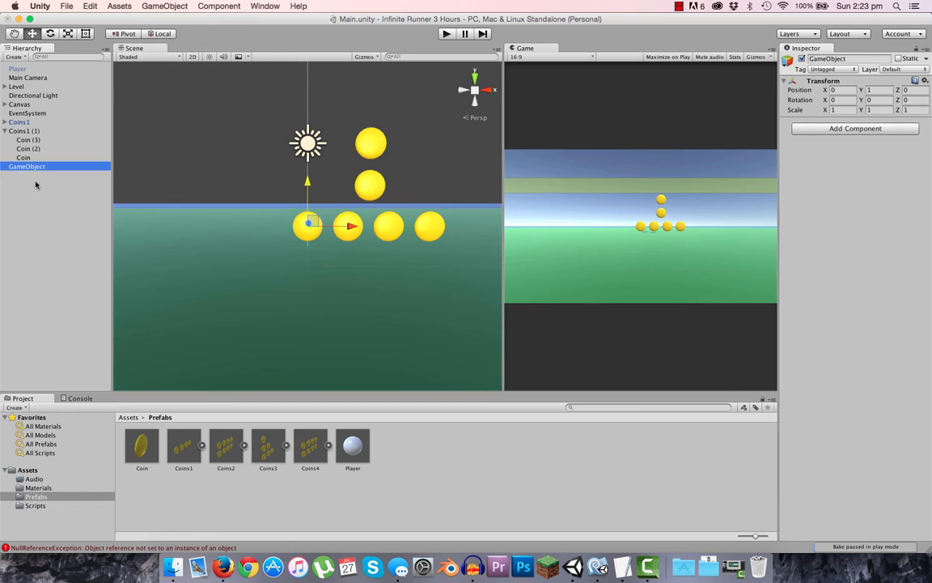
left_click(874, 90)
type("0")
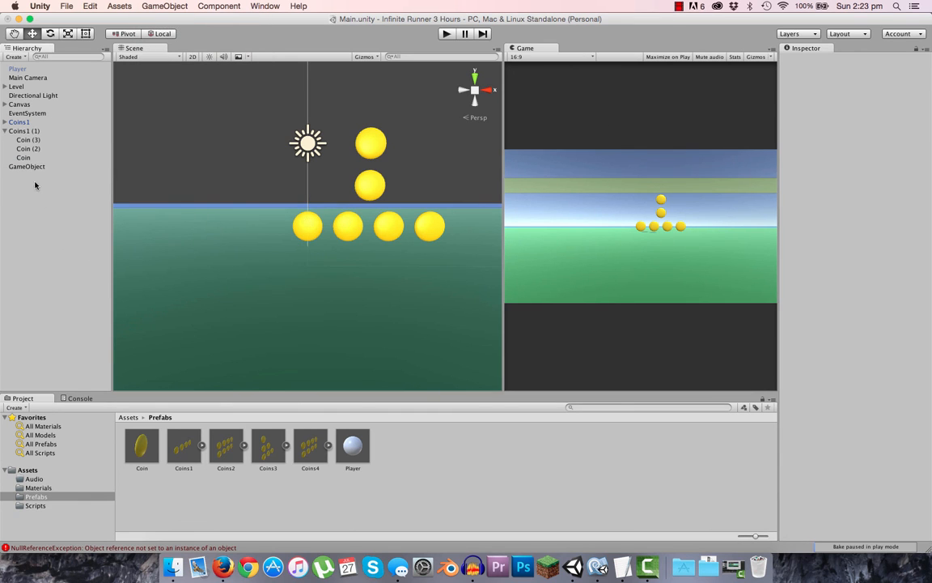
- Rename the empty game object as Coins5
left_click(32, 166)
key("Return")
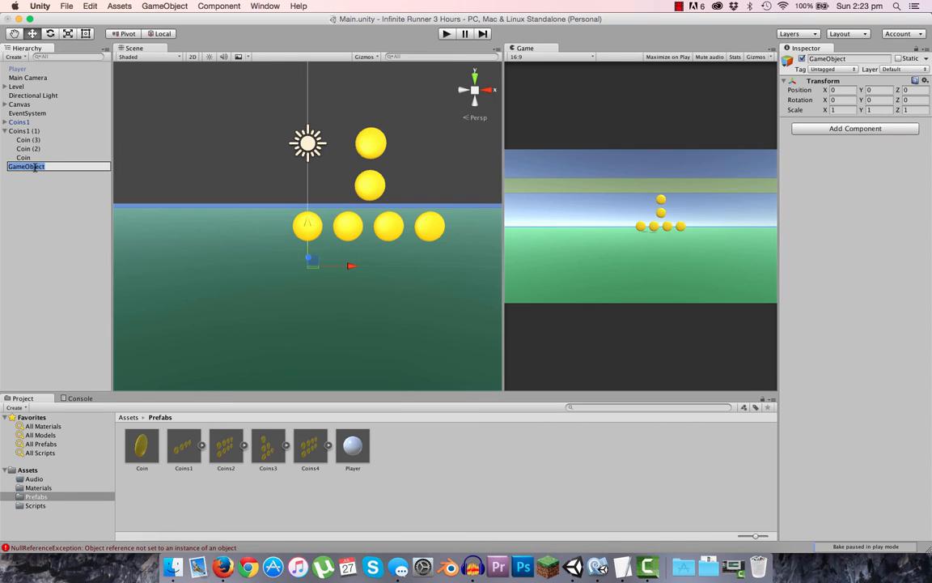
type("C")
key("BackSpace")
key("BackSpace")
key("BackSpace")
key("BackSpace")
type("Coi")
left_click(54, 181)
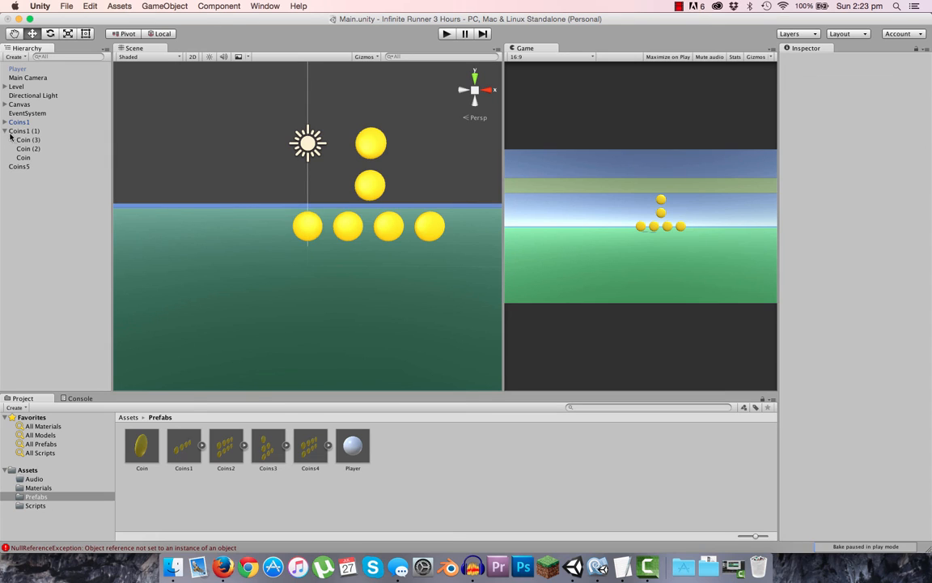
- Raise Coins1 and Coins1 (1) together to a Y position of about 1.51
left_click(5, 130)
left_click(13, 122)
left_click(21, 130, "shift")
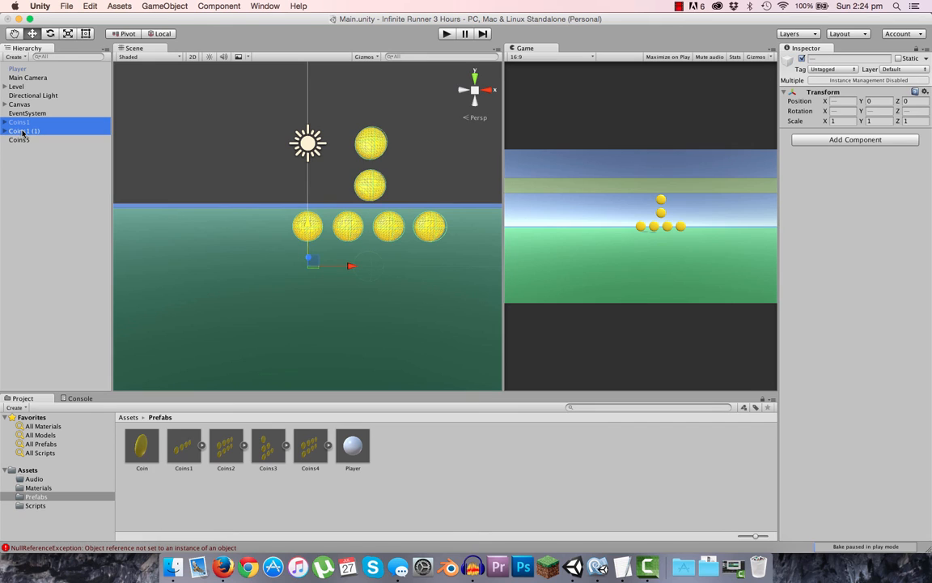
left_click_drag(307, 223, 315, 164)
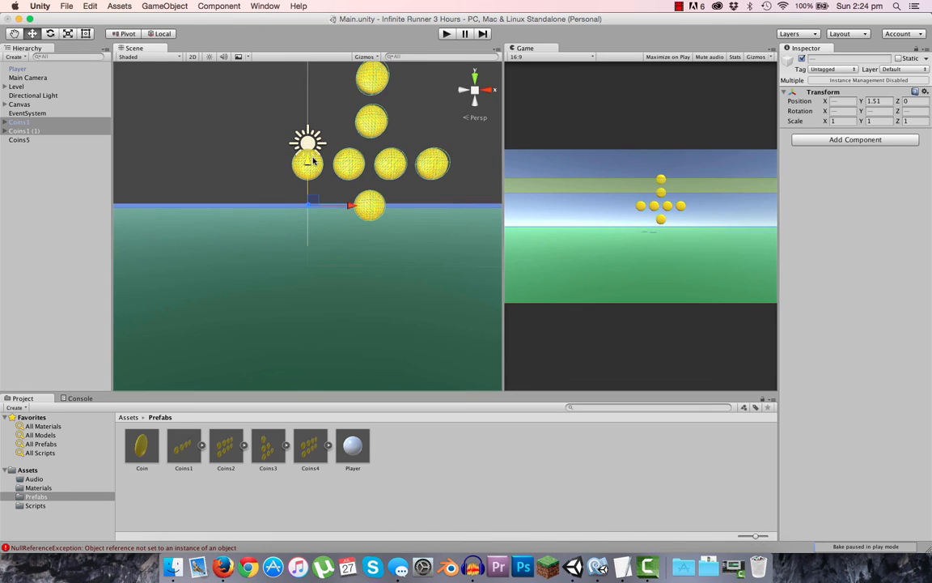
left_click(71, 155)
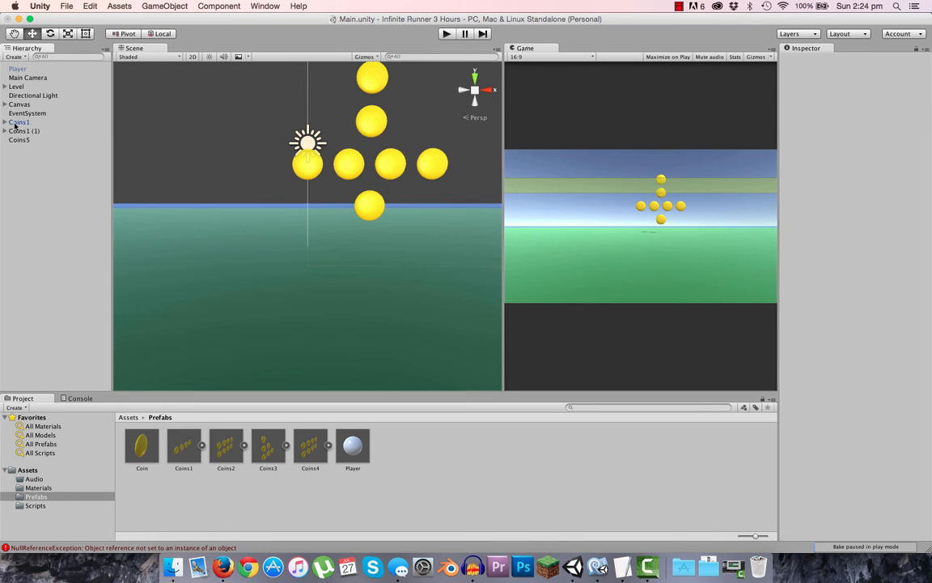
- Raise Coins1 and Coins1 (1) together to a Y position of about 3.35
scroll(348, 214, "down", 5)
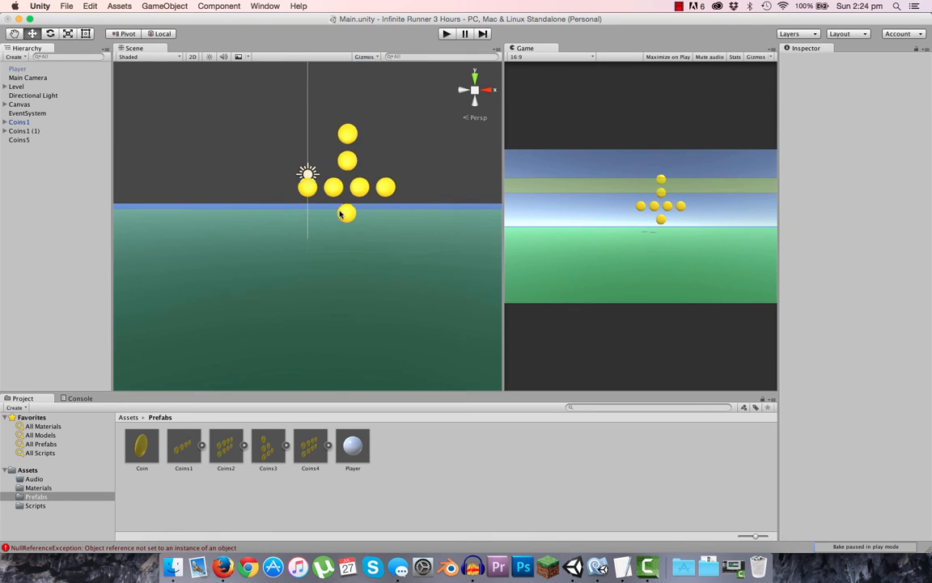
left_click(25, 123)
left_click(25, 131, "shift")
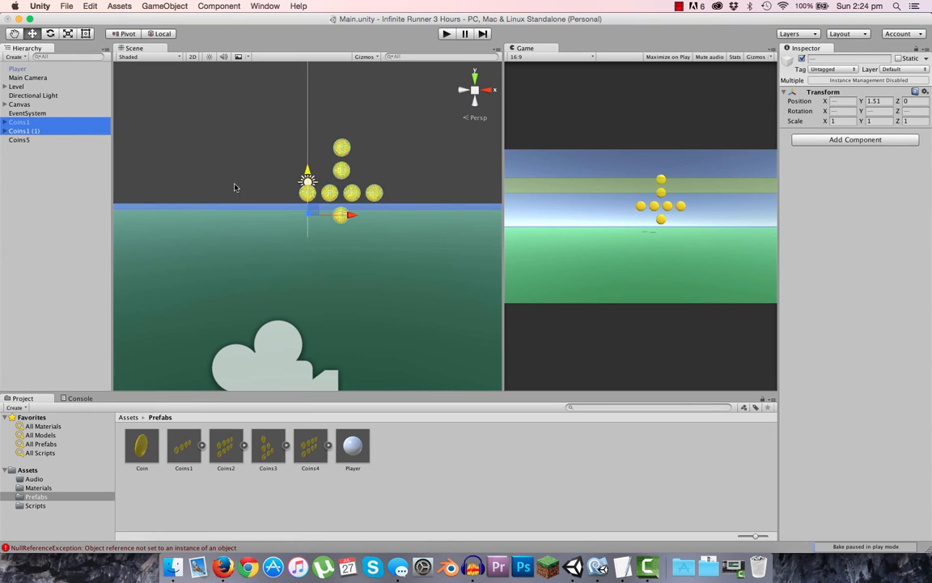
left_click_drag(308, 173, 309, 131)
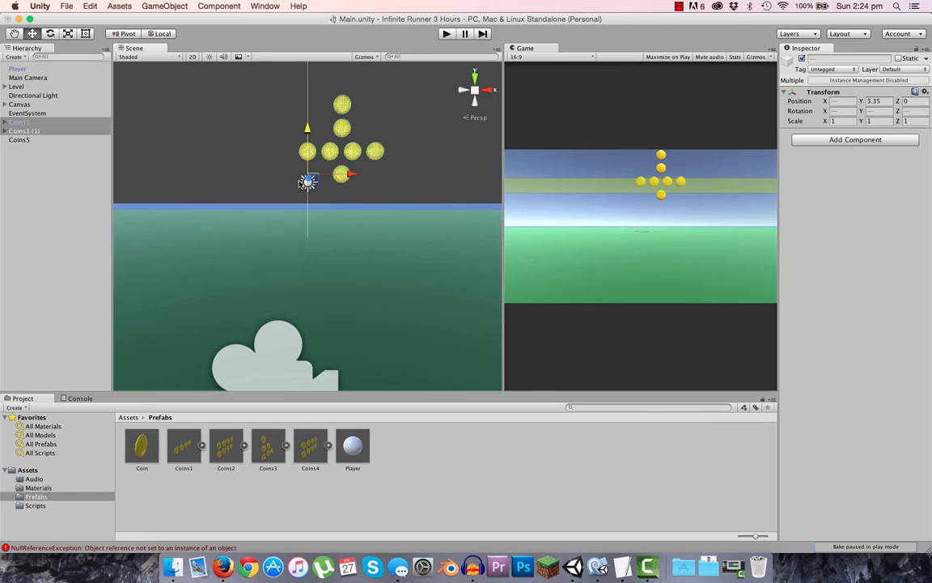
left_click(20, 146)
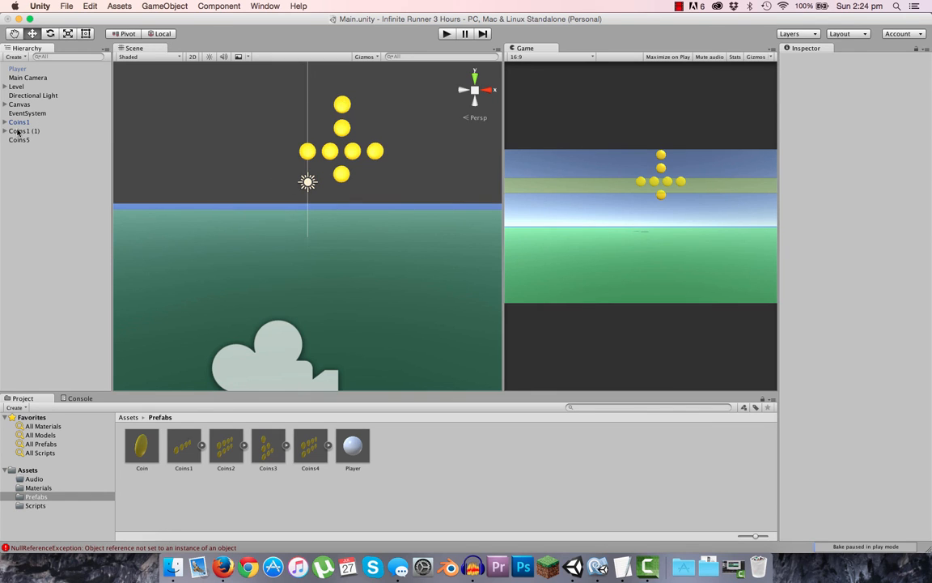
- Duplicate the lowest coin in Coins1 (1) and place the copy below it at X position -1
left_click(18, 131)
left_click(5, 131)
left_click(24, 149)
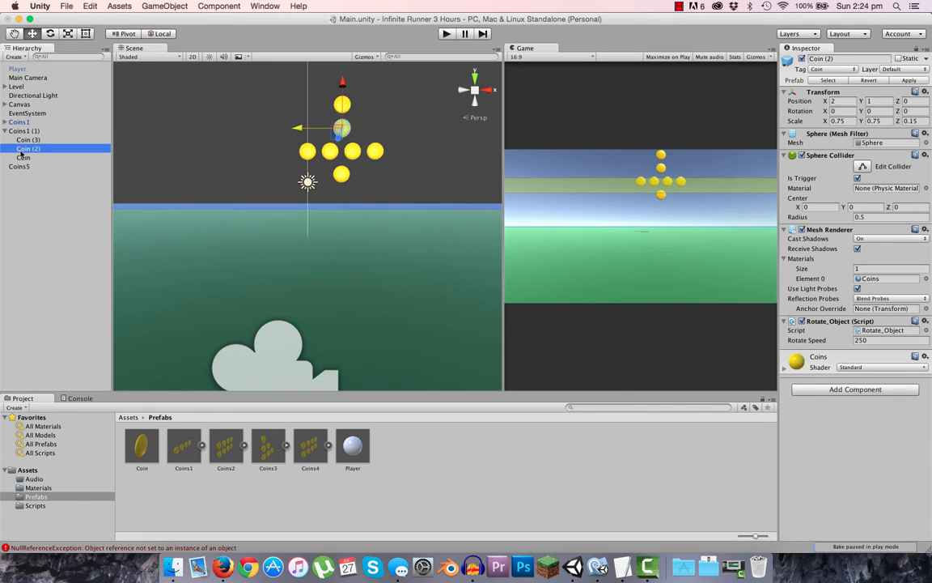
left_click(23, 158)
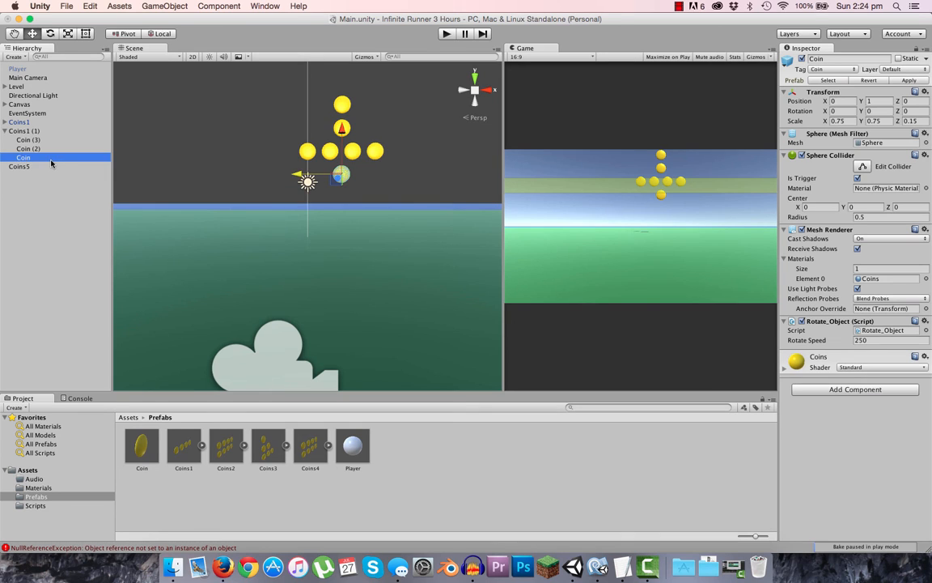
key("super+d")
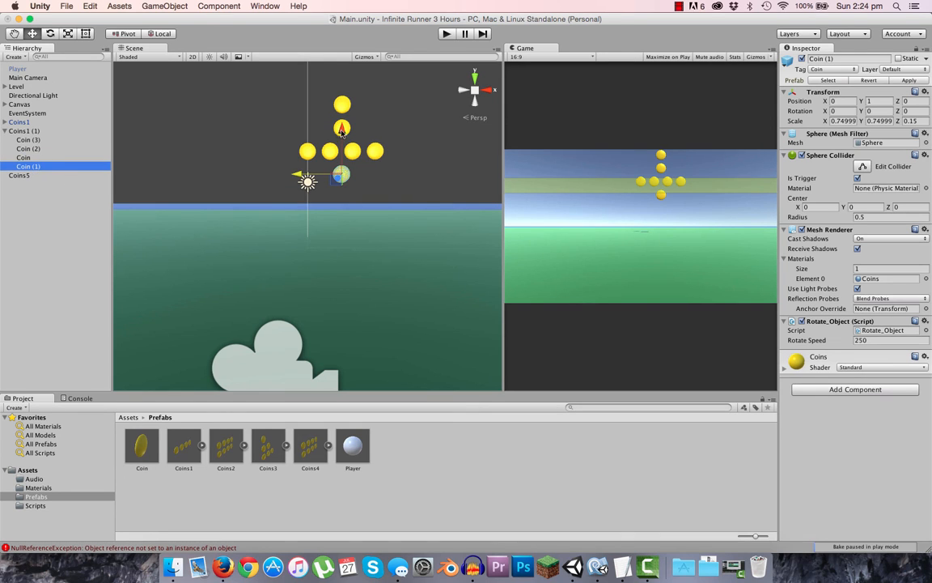
left_click_drag(339, 137, 338, 158)
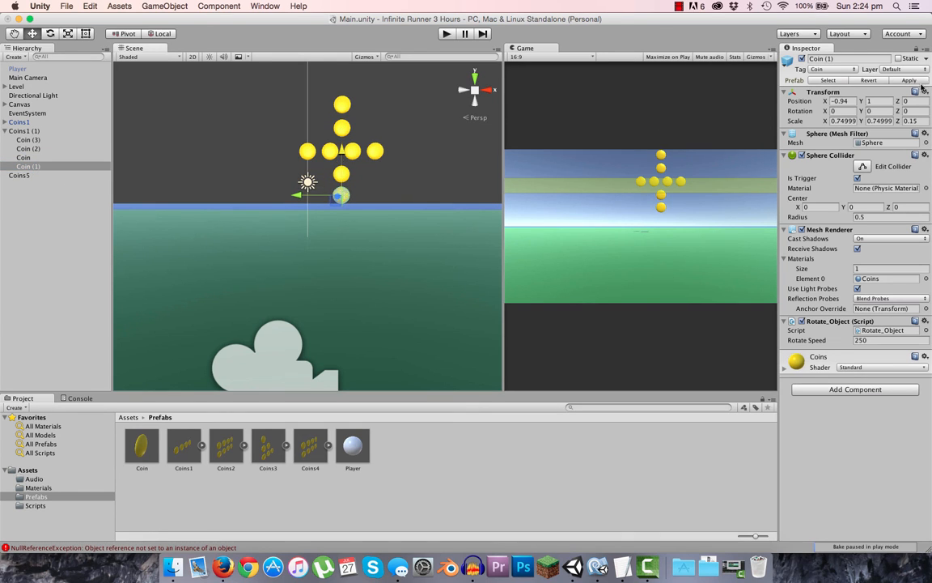
left_click(841, 102)
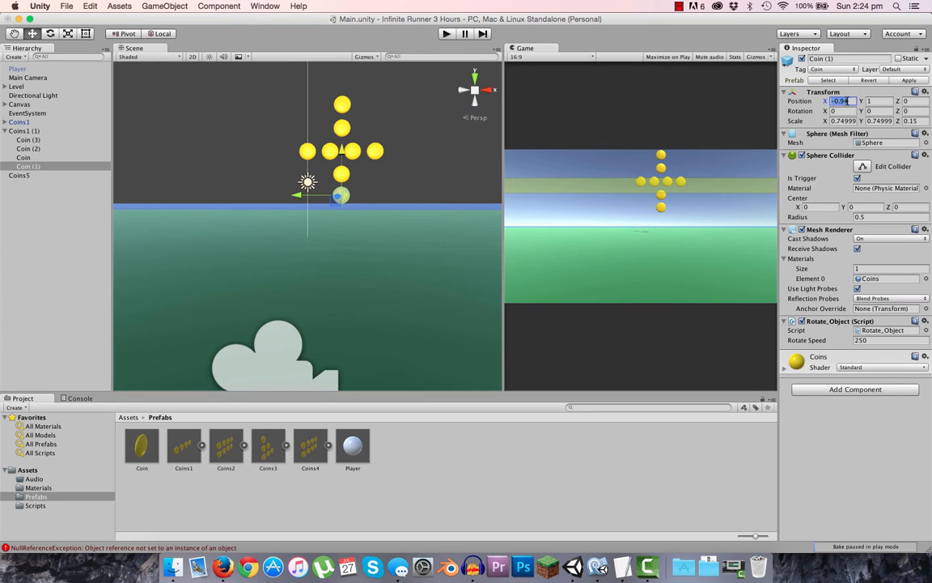
type("-1")
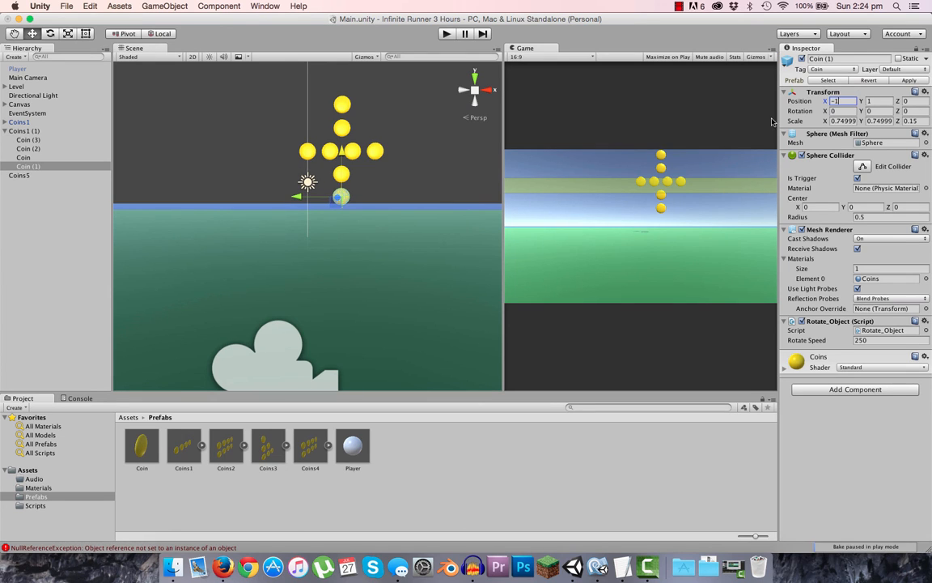
left_click(60, 224)
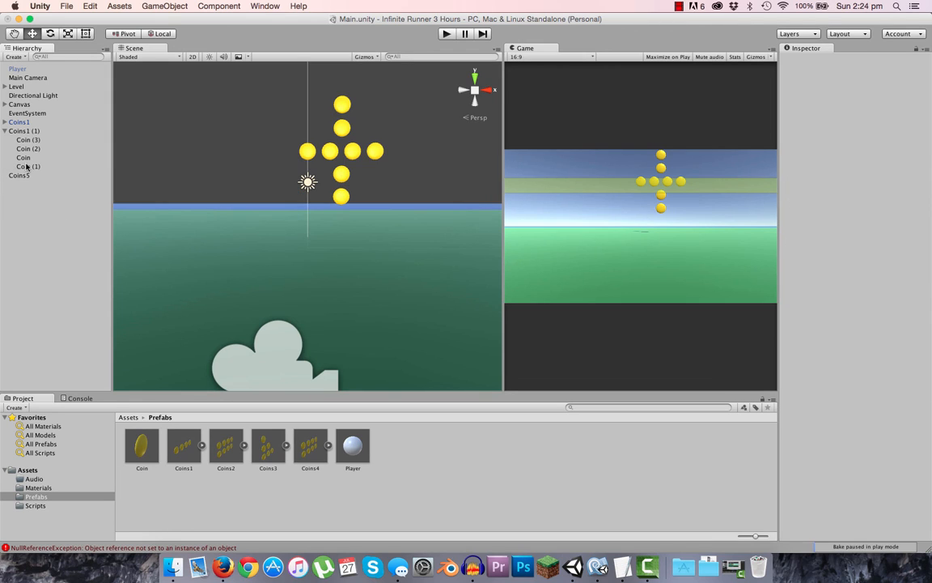
- Make Coins1 and Coins1 (1) children of the Coins5 object
left_click(5, 130)
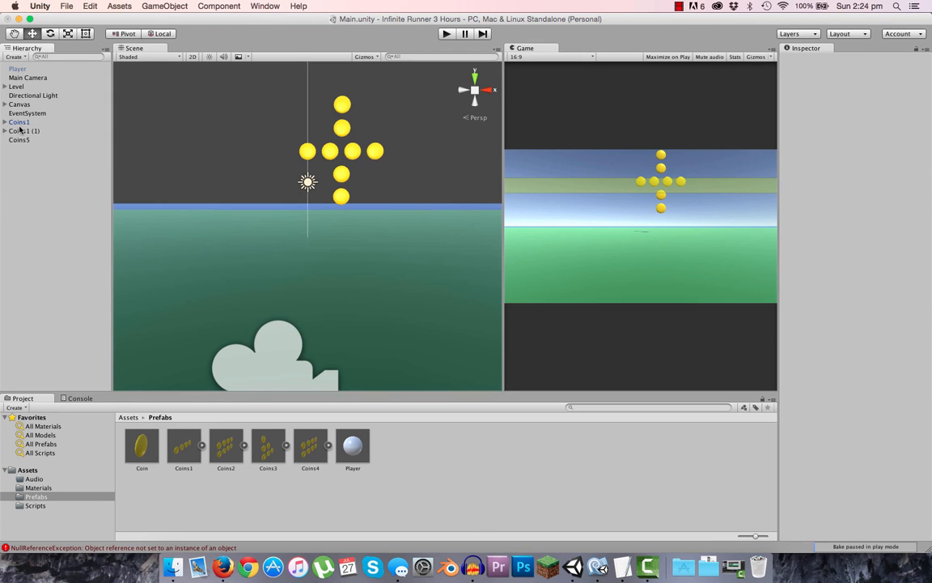
left_click(21, 123)
left_click(27, 130, "shift")
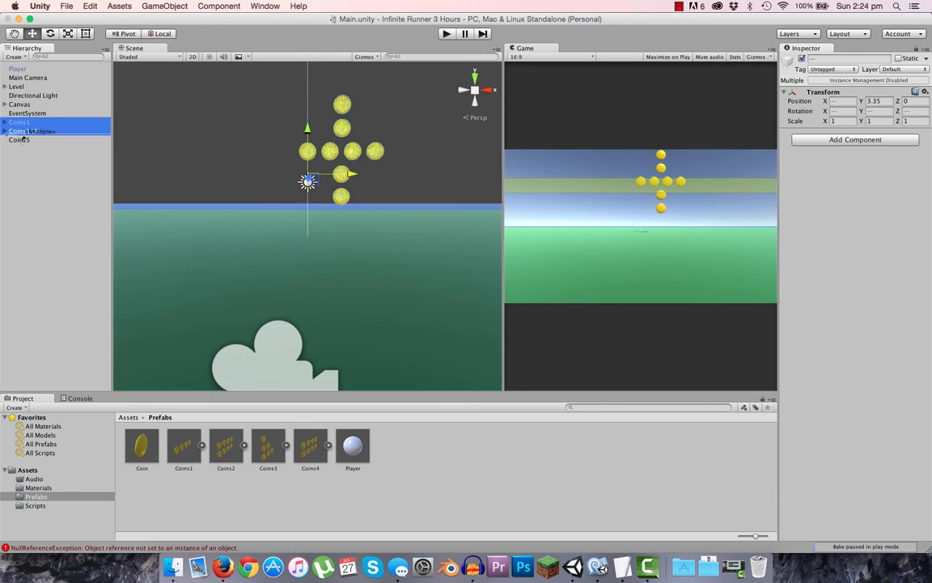
left_click_drag(27, 131, 25, 140)
left_click(20, 122)
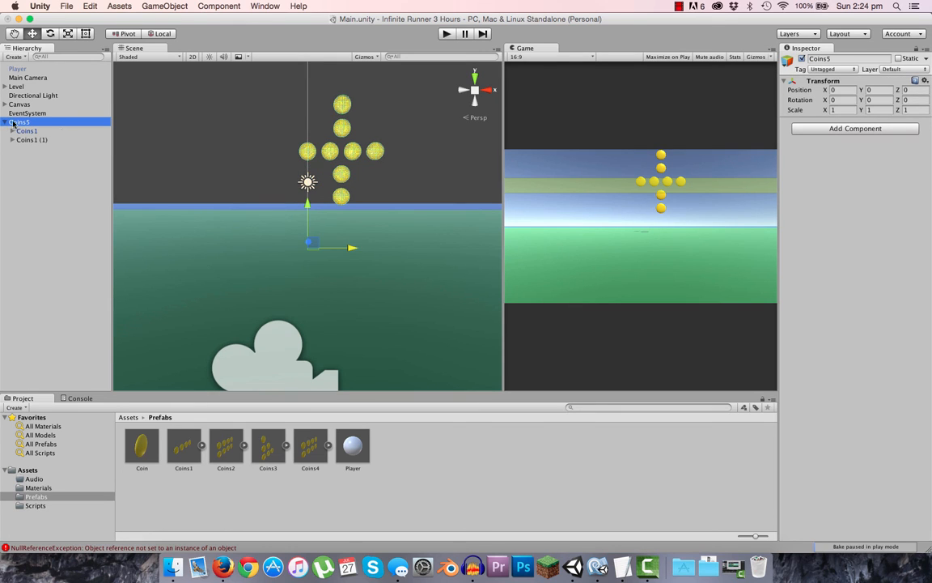
- Check the individual coins inside Coins1 and Coins1 (1) one by one, including their transform values
left_click(12, 130)
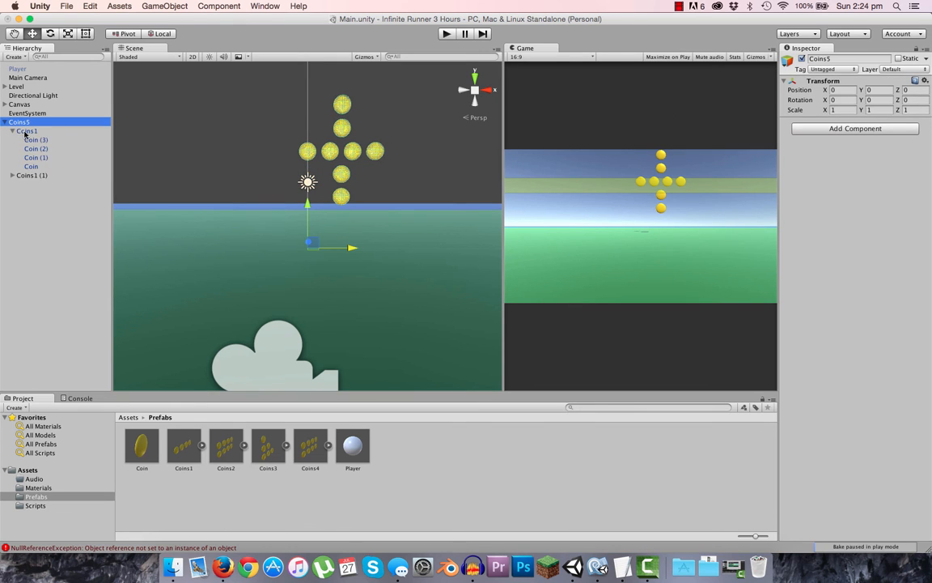
left_click(25, 131)
key("Down")
key("Down")
key("Down")
key("Down")
key("Down")
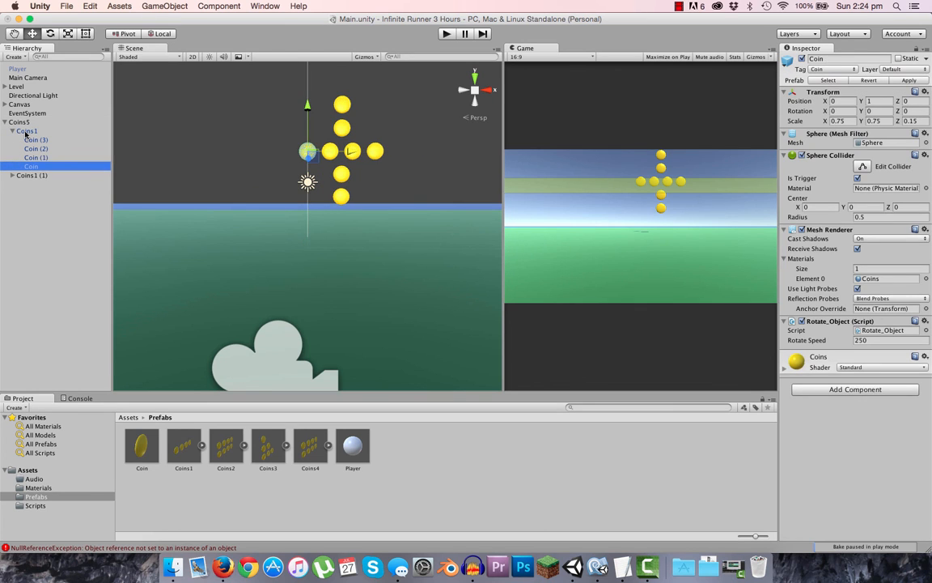
key("Right")
key("Down")
key("Down")
key("Down")
key("Down")
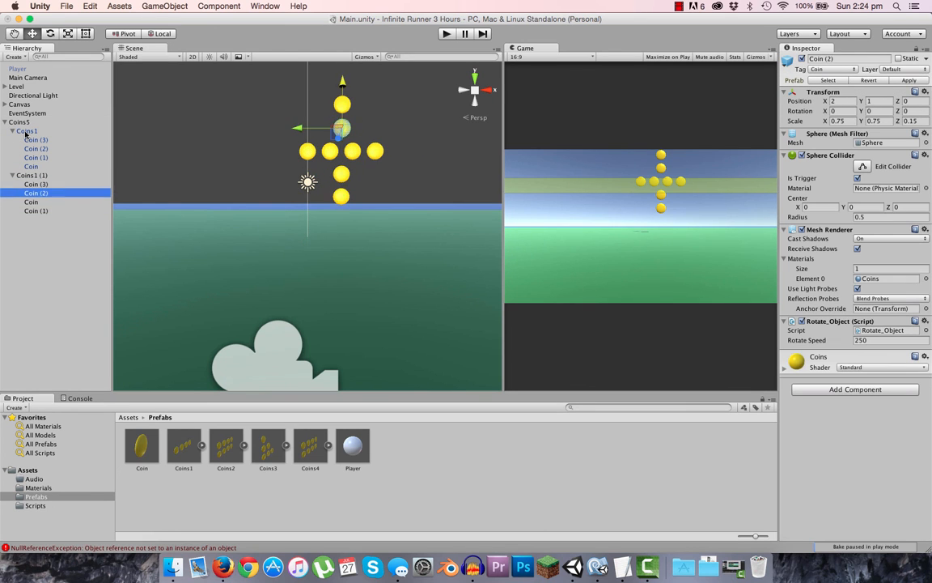
key("Up")
key("Up")
key("Up")
key("Up")
key("Up")
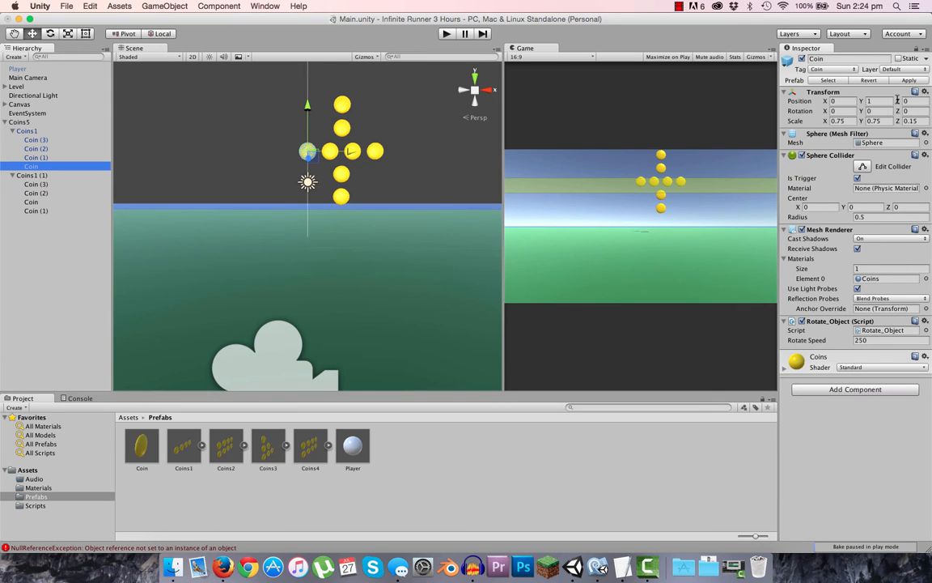
- Collapse the Coins5 hierarchy and save Coins5 as a prefab in the Prefabs folder
left_click(10, 130)
left_click(12, 139)
left_click(4, 122)
left_click_drag(17, 121, 415, 495)
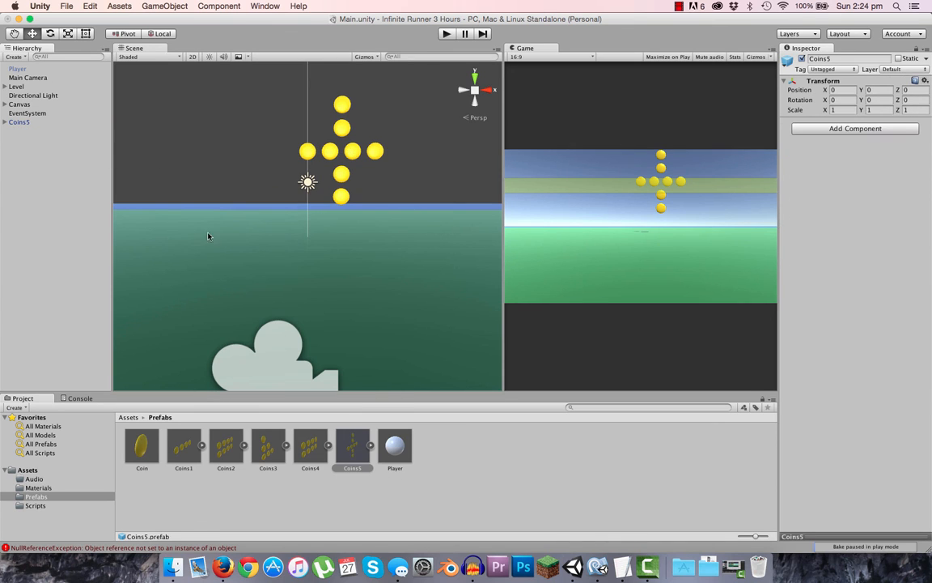
- Delete the Coins5 object from the scene and reactivate the Player object
left_click(36, 122)
key("super+BackSpace")
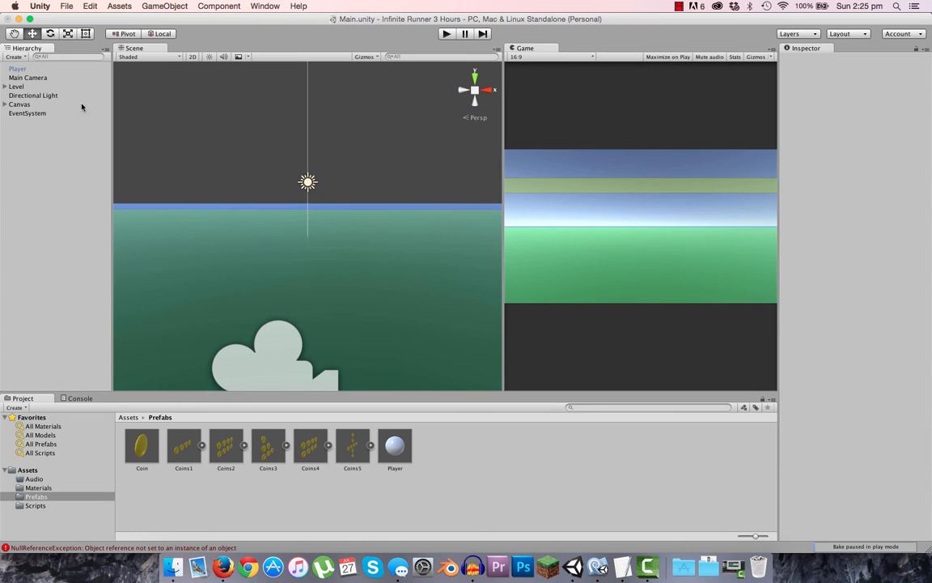
left_click(35, 68)
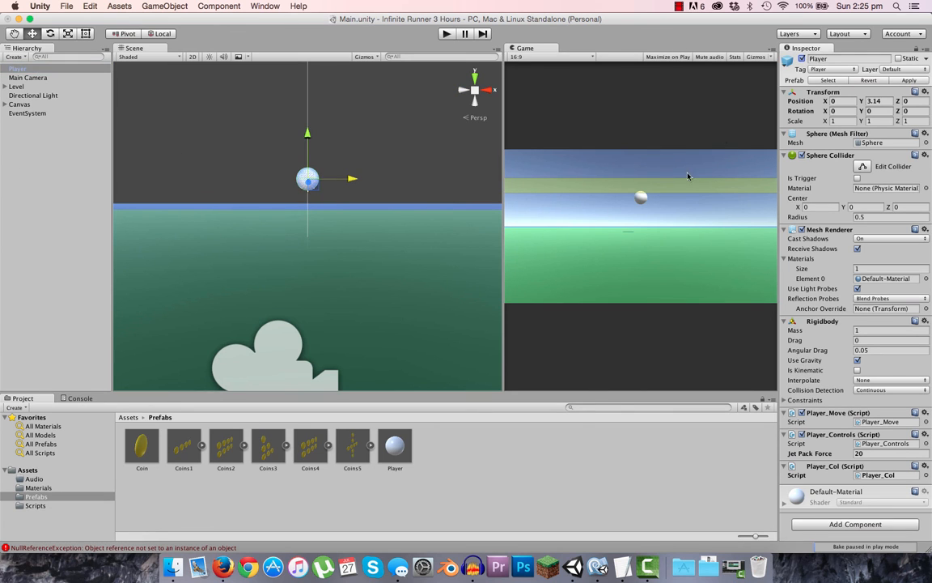
- Review the coin prefabs one by one, from Coins5 back through Coins1 to the single Coin
left_click(352, 446)
left_click(309, 447)
left_click(268, 447)
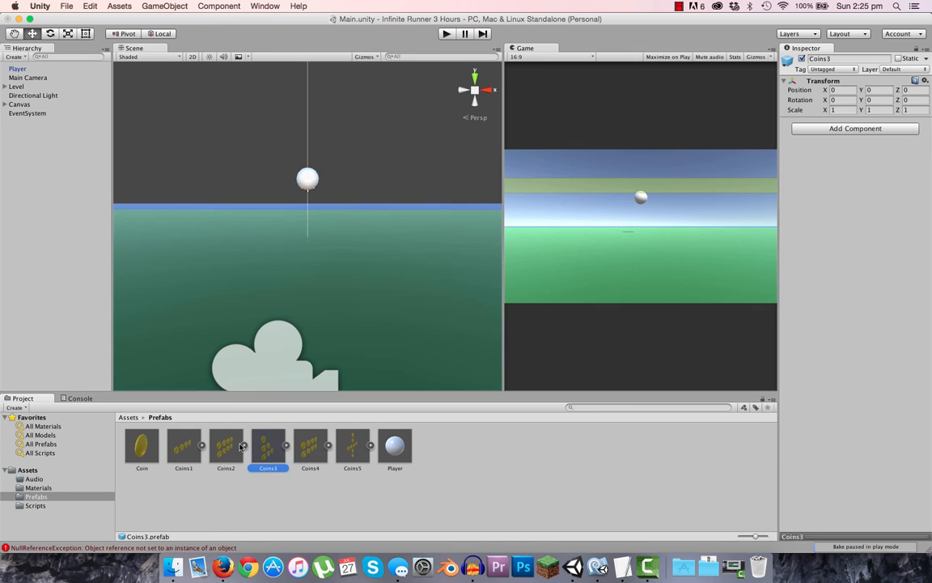
left_click(227, 445)
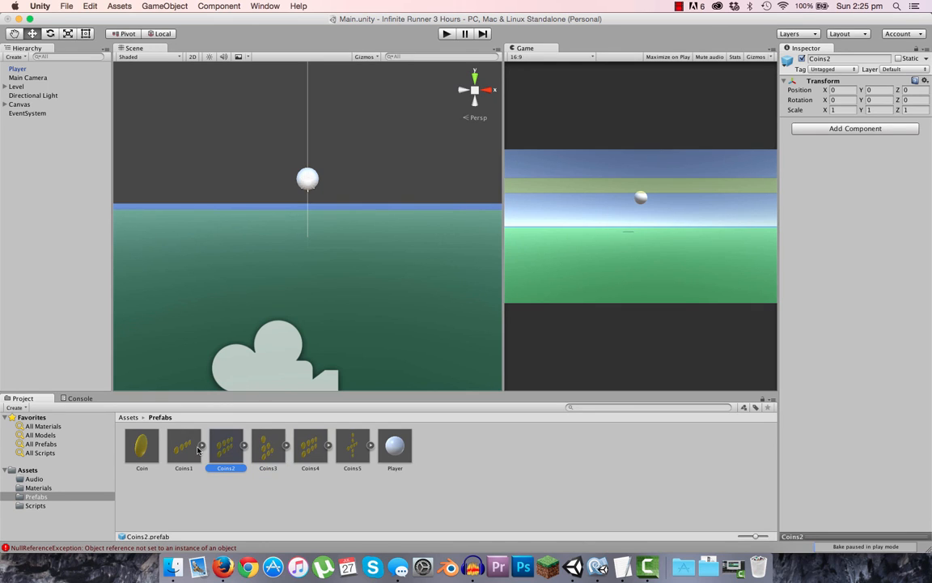
left_click(188, 450)
left_click(140, 450)
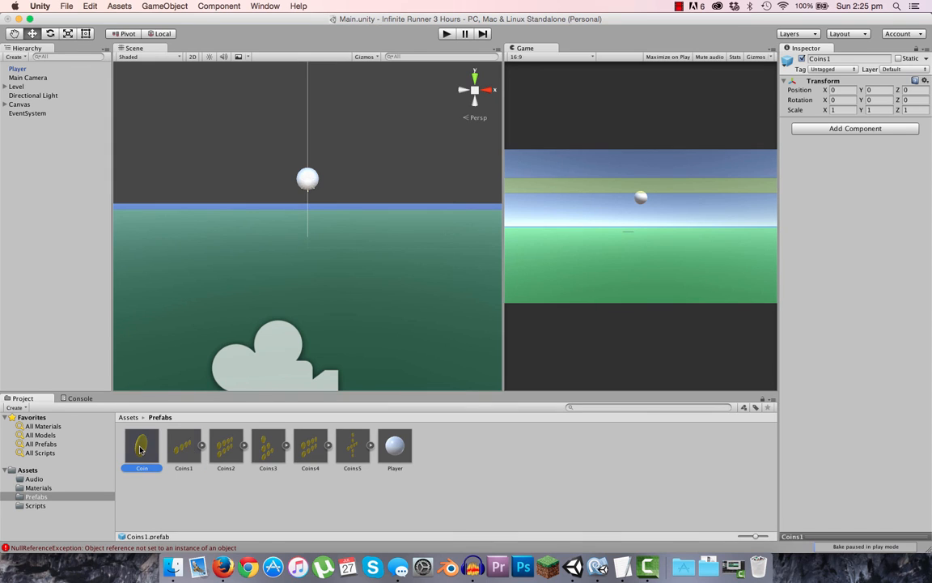